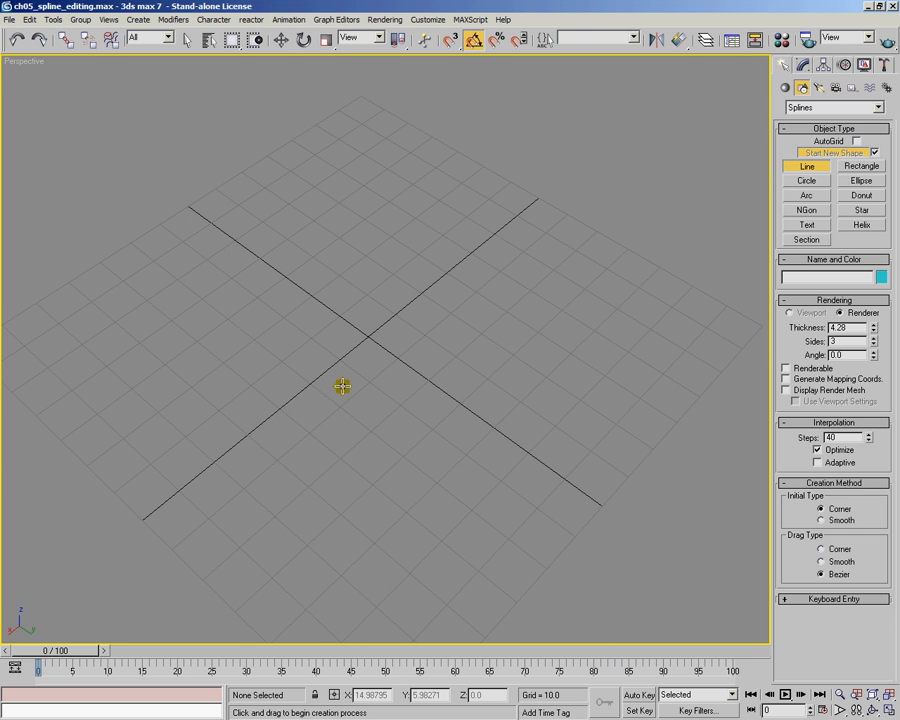
Step: Switch the Perspective viewport to the Top view
key("t")
middle_click_drag(540, 386, 412, 406)
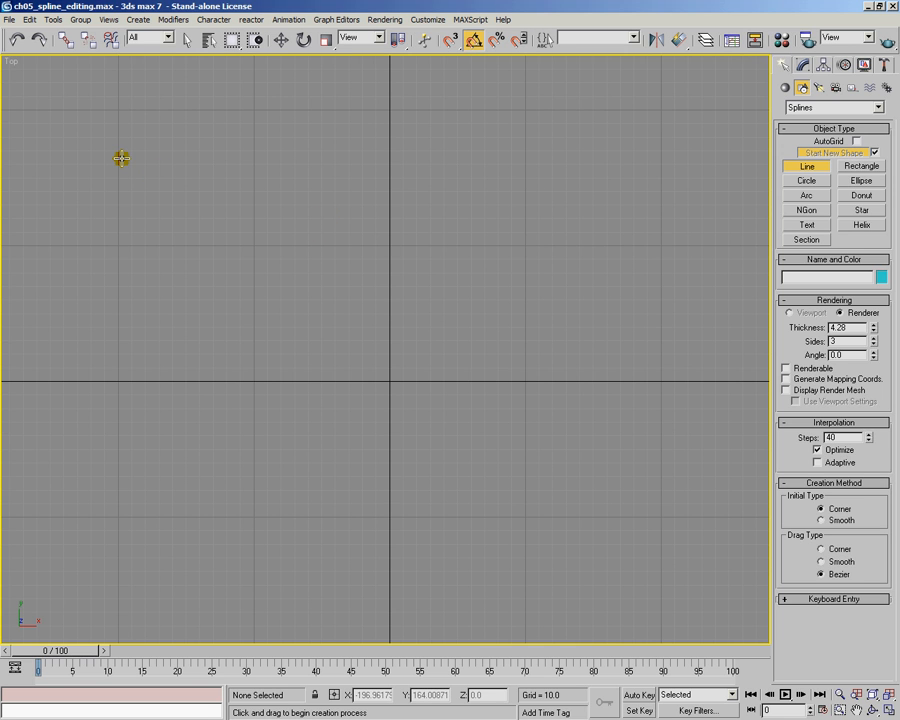
Step: Draw an open zigzag line with 14 corner vertices across the Top view, and undo it
left_click(121, 164)
left_click(232, 181)
left_click(229, 246)
left_click(278, 367)
left_click(381, 389)
left_click(464, 473)
left_click(462, 528)
left_click(591, 563)
left_click(631, 494)
left_click(577, 374)
left_click(586, 304)
left_click(633, 258)
left_click(588, 210)
left_click(605, 160)
right_click(605, 160)
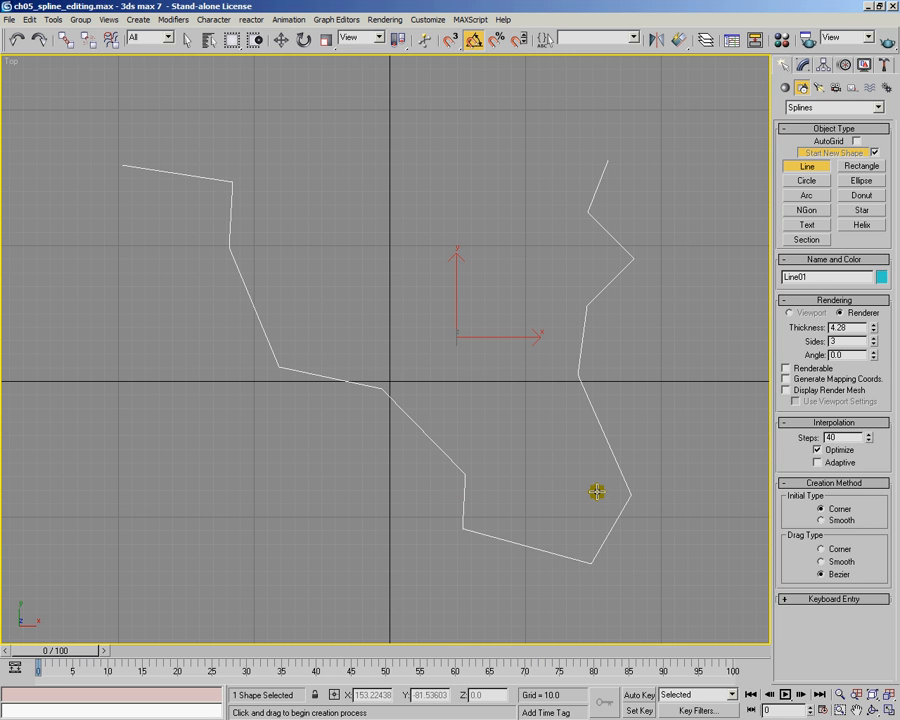
key("ctrl+z")
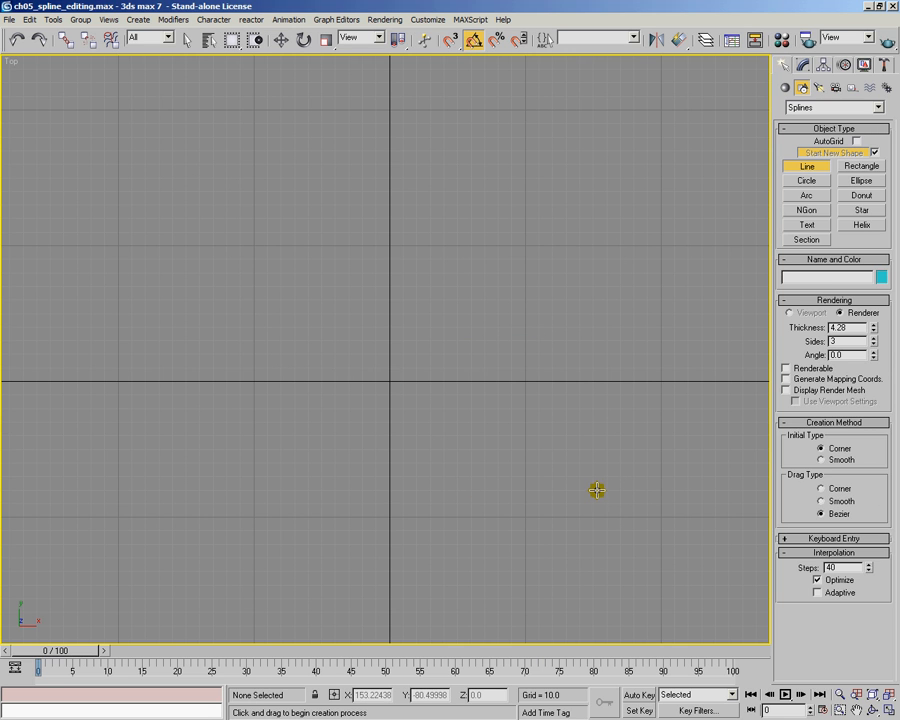
Step: Set the line's initial type to Smooth and draw an open, winding curve with 20 vertices in the Top view
left_click(820, 459)
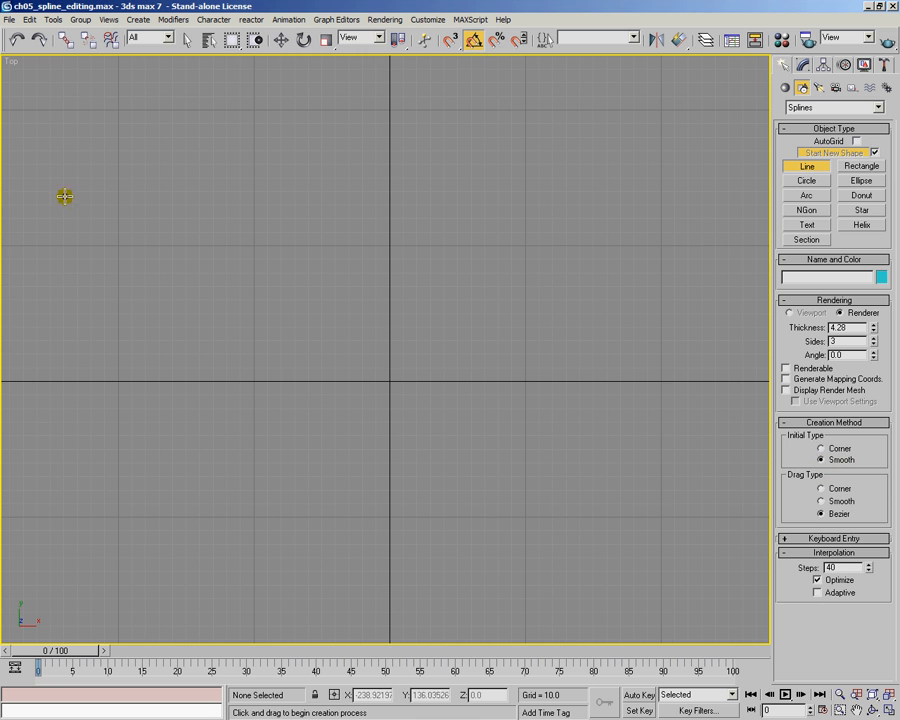
left_click(116, 190)
left_click(183, 245)
left_click(152, 329)
left_click(236, 371)
left_click(268, 432)
left_click(284, 485)
left_click(373, 514)
left_click(408, 477)
left_click(486, 460)
left_click(546, 471)
left_click(562, 436)
left_click(537, 379)
left_click(566, 340)
left_click(577, 291)
left_click(550, 256)
left_click(558, 217)
left_click(585, 182)
left_click(566, 154)
left_click(479, 133)
left_click(418, 195)
right_click(341, 185)
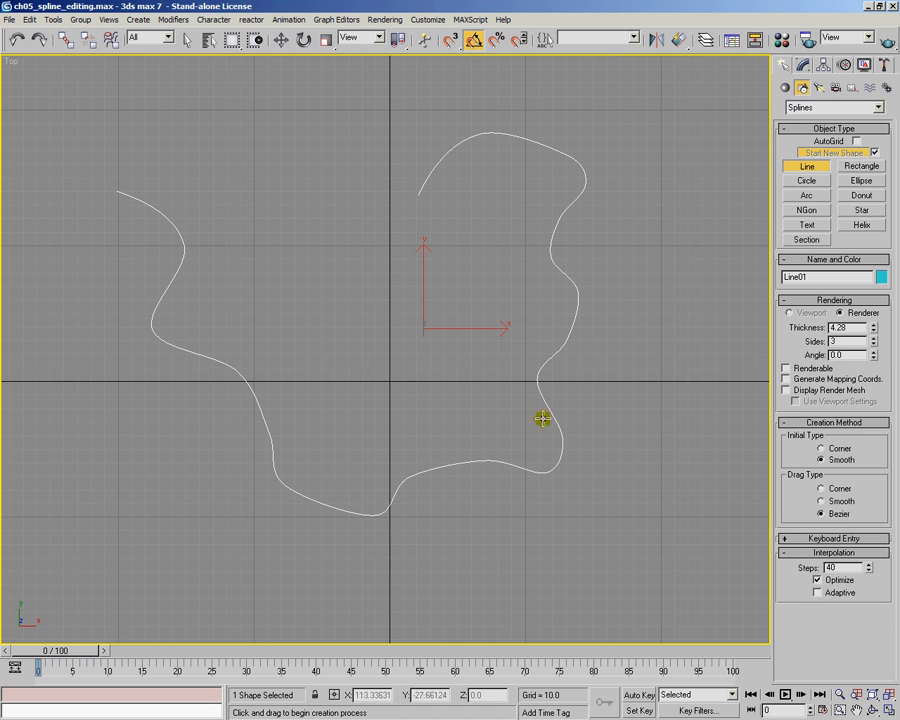
Step: Select all of the curve's vertices at vertex level and check which vertex type they use
left_click(803, 65)
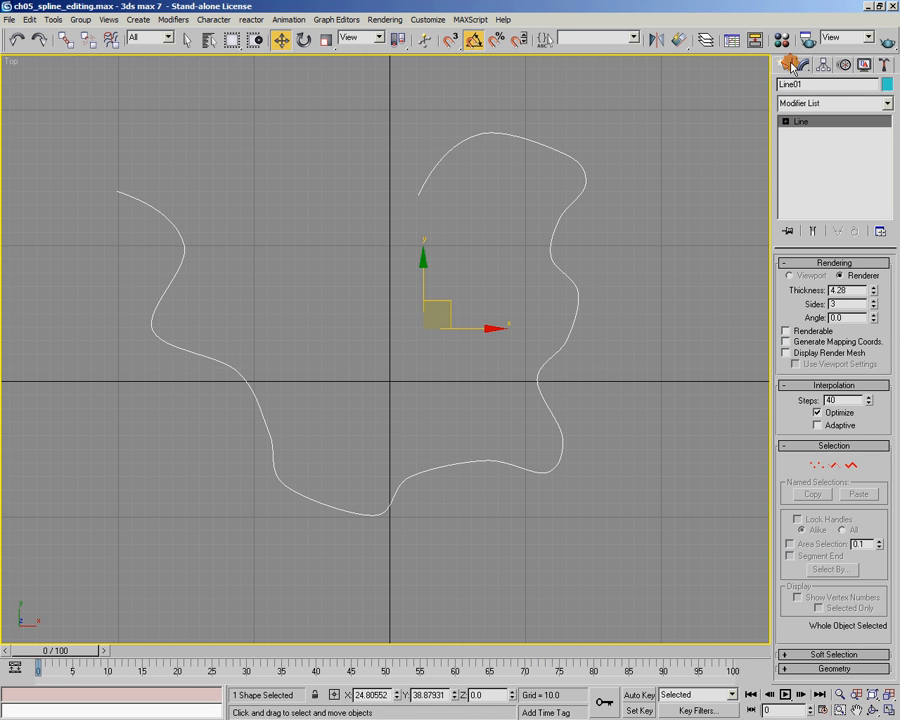
left_click(817, 466)
left_click_drag(368, 436, 430, 498)
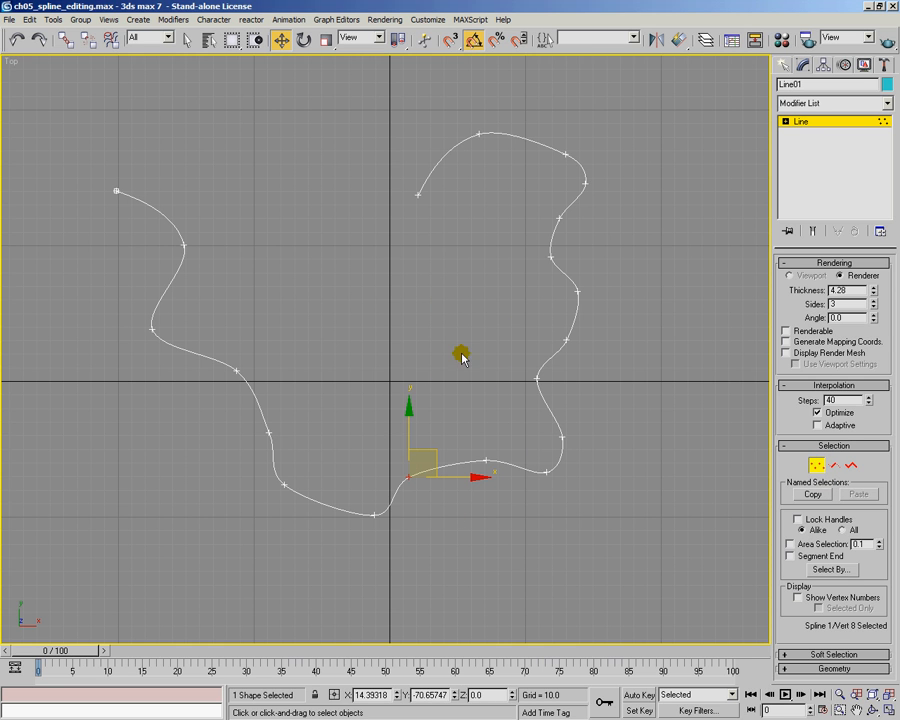
left_click_drag(86, 114, 663, 552)
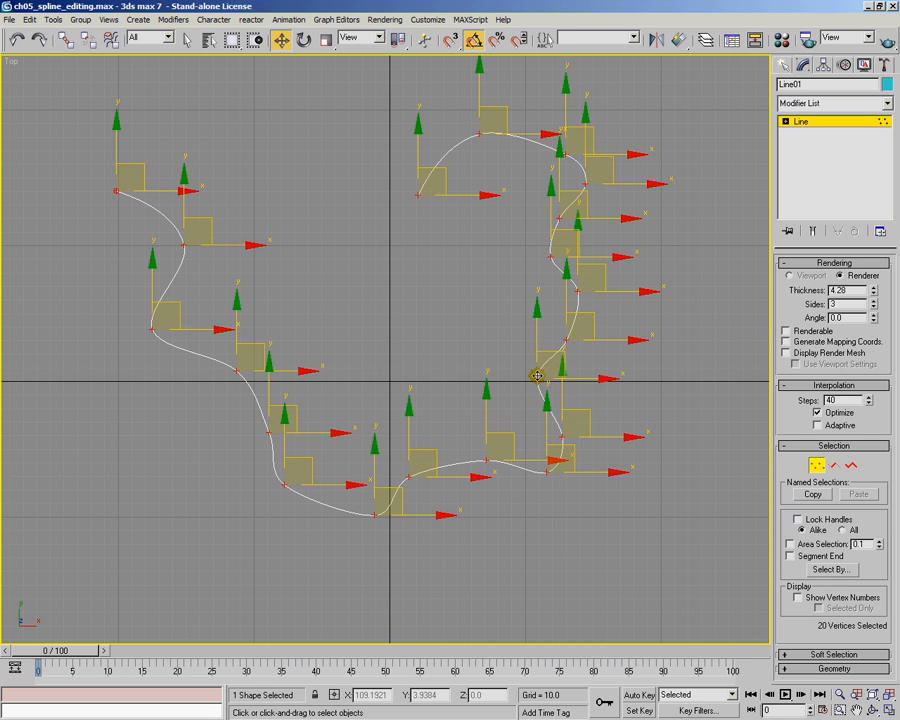
right_click(538, 378)
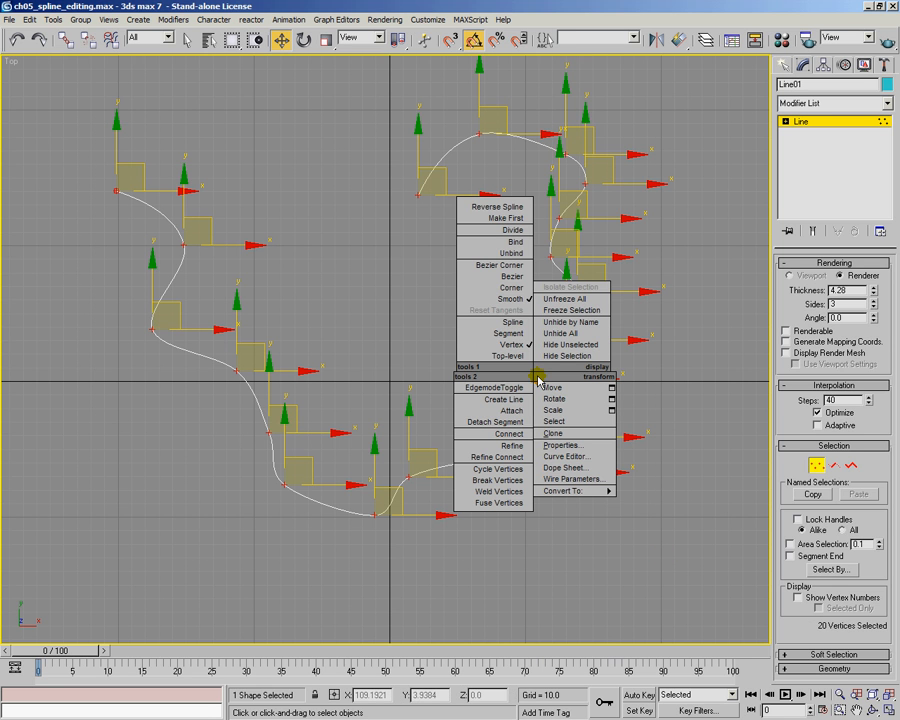
left_click(510, 302)
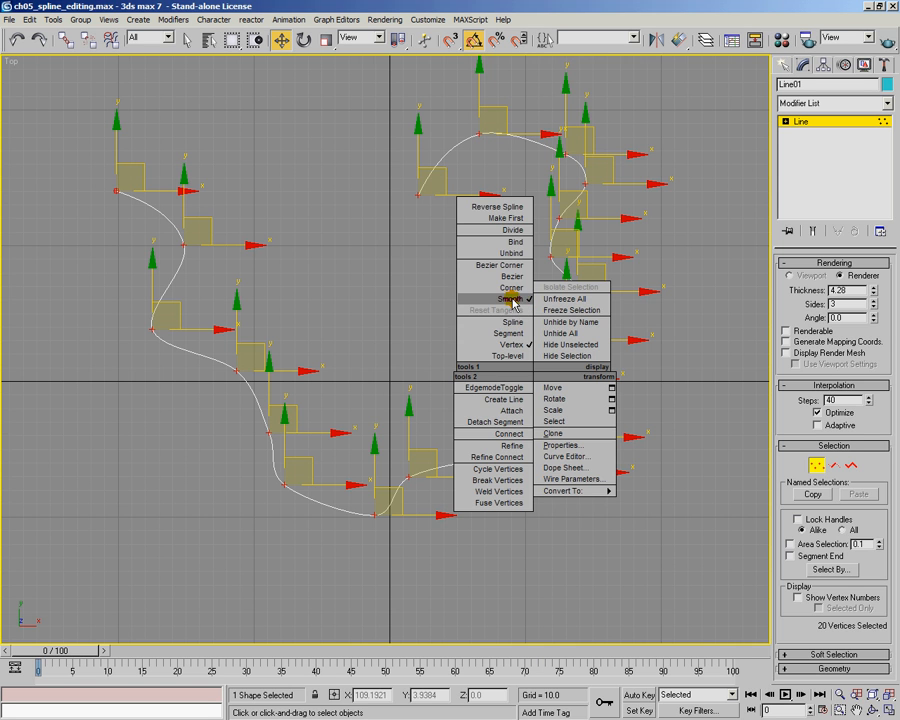
left_click(221, 388)
Step: Move the curve's fourth vertex to about X -109, Y 32 and change its type to Corner
left_click(236, 369)
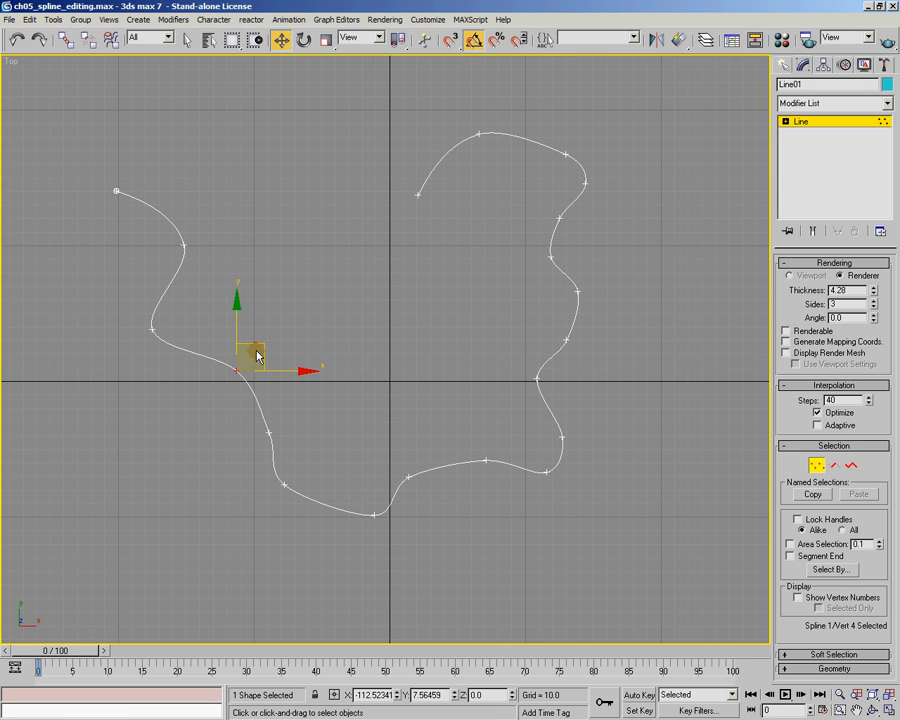
mouse_move(259, 342)
left_mouse_down()
mouse_move(187, 386)
mouse_move(161, 362)
mouse_move(228, 344)
mouse_move(215, 293)
mouse_move(195, 285)
mouse_move(211, 346)
mouse_move(171, 404)
mouse_move(237, 360)
mouse_move(227, 323)
mouse_move(269, 325)
mouse_move(213, 391)
mouse_move(187, 394)
mouse_move(274, 336)
mouse_move(279, 315)
mouse_move(213, 388)
mouse_move(262, 307)
mouse_move(246, 349)
left_mouse_up()
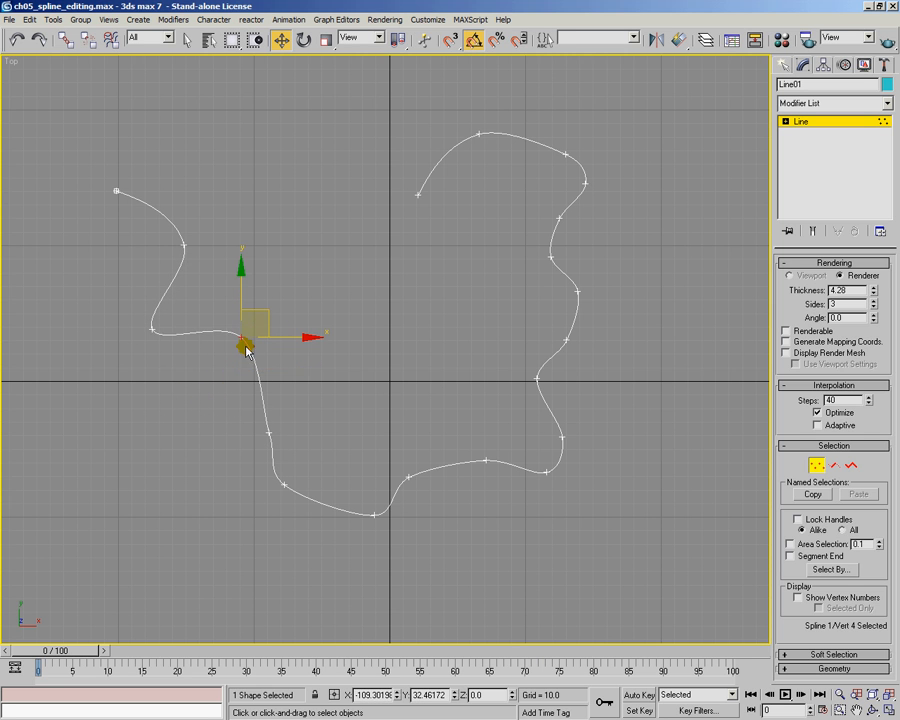
right_click(242, 342)
left_click(213, 307)
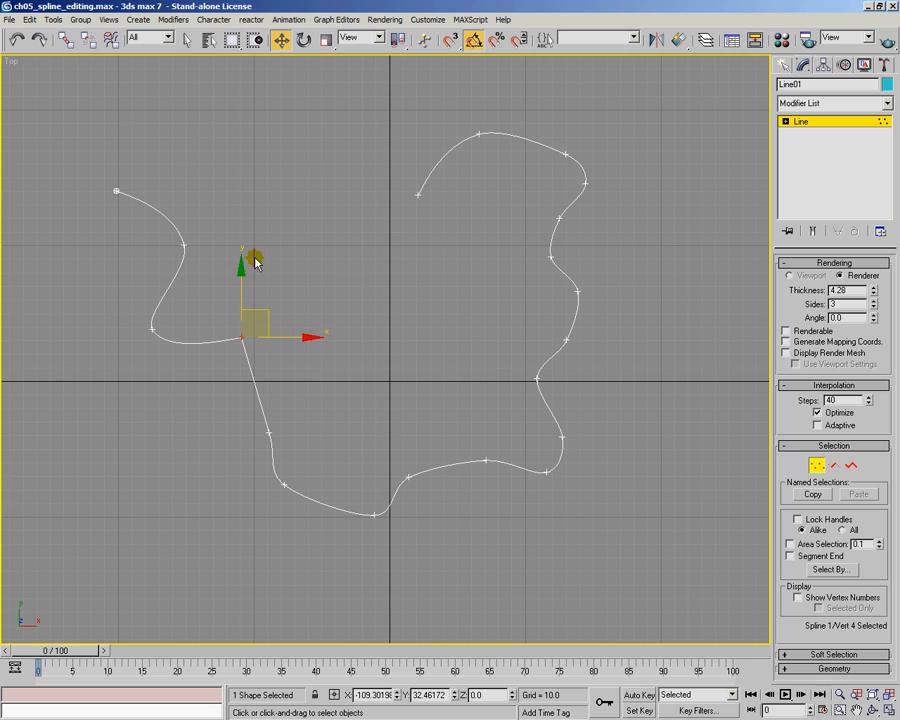
left_click(339, 358)
Step: Convert the fourth vertex to Bezier and rotate its tangent handles to reshape the curve on both sides
left_click(241, 338)
right_click(240, 336)
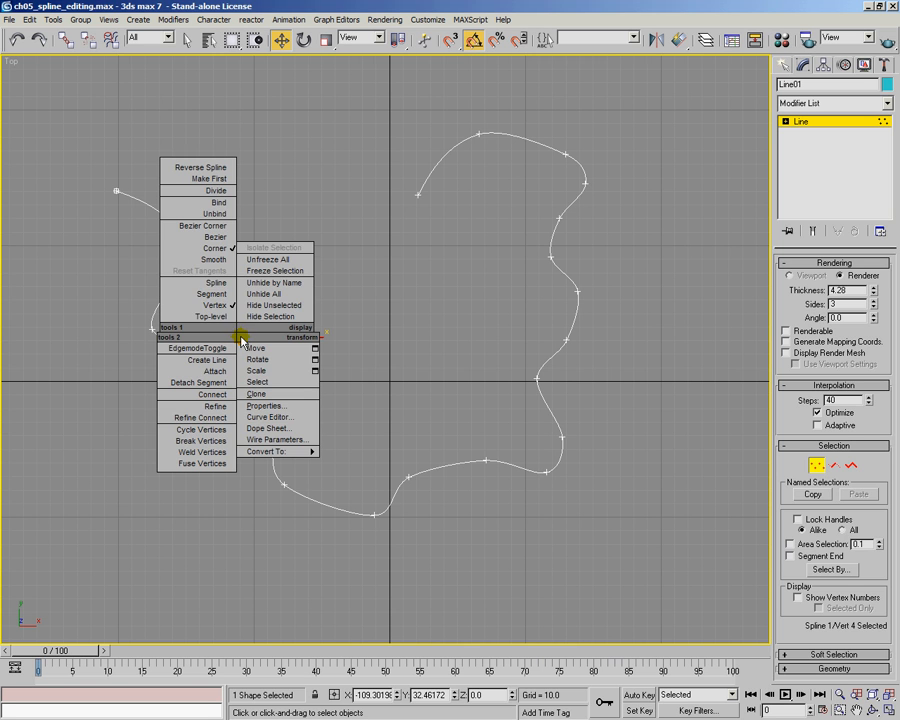
left_click(226, 240)
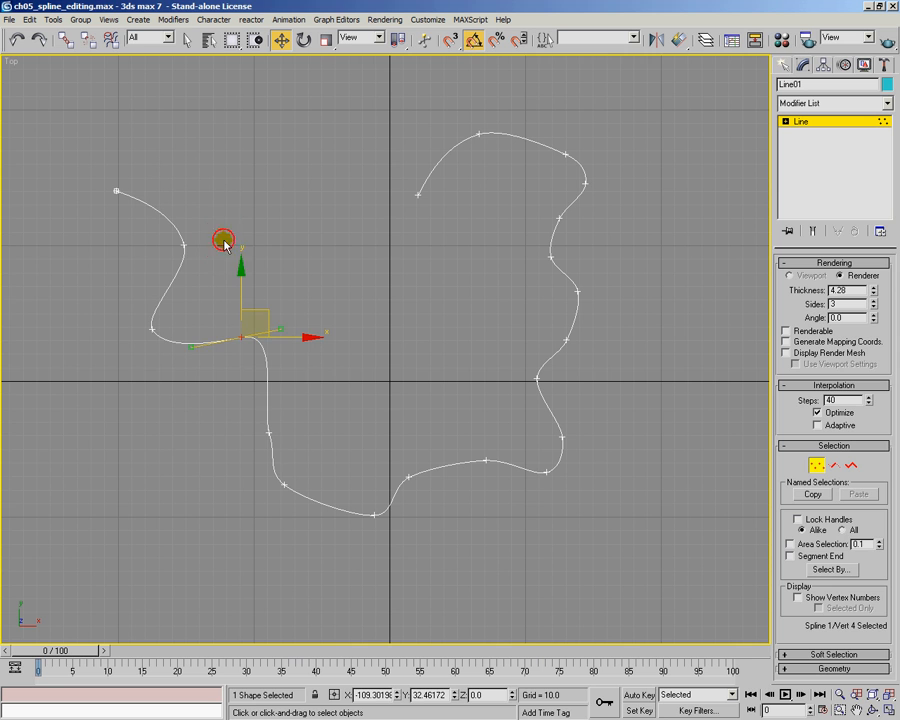
left_click_drag(192, 347, 208, 315)
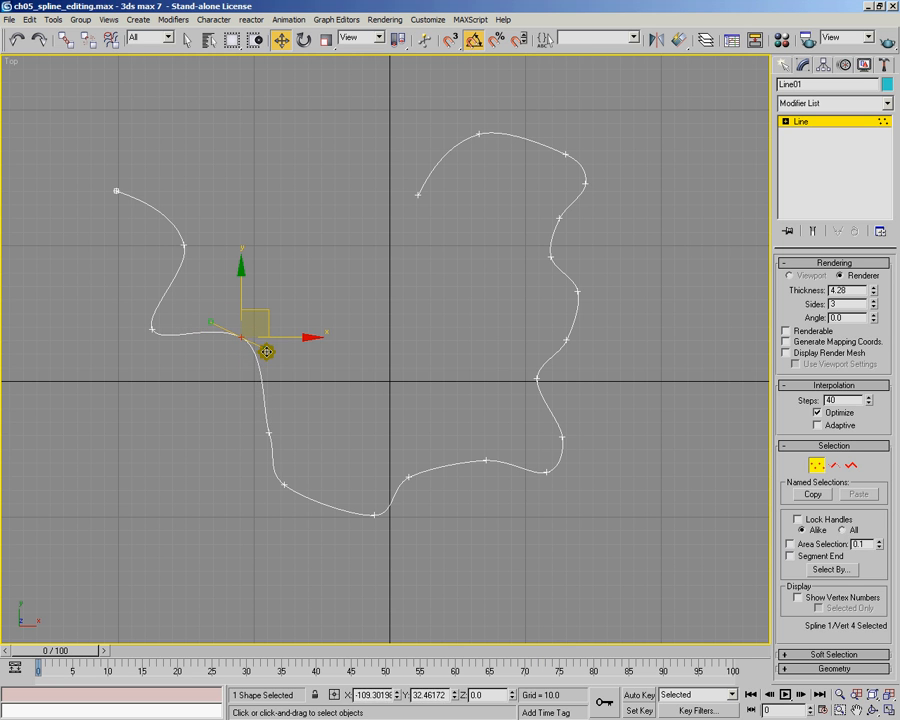
mouse_move(267, 350)
left_mouse_down()
mouse_move(289, 346)
mouse_move(264, 357)
left_mouse_up()
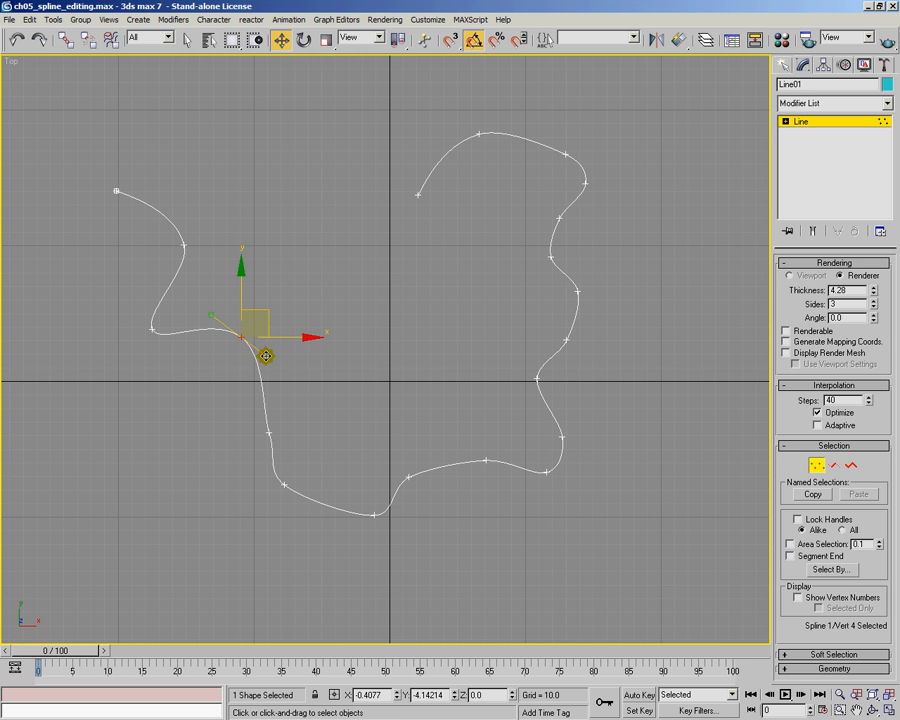
Step: Convert the fourth vertex to Bezier Corner and move one tangent handle independently of the other
right_click(241, 339)
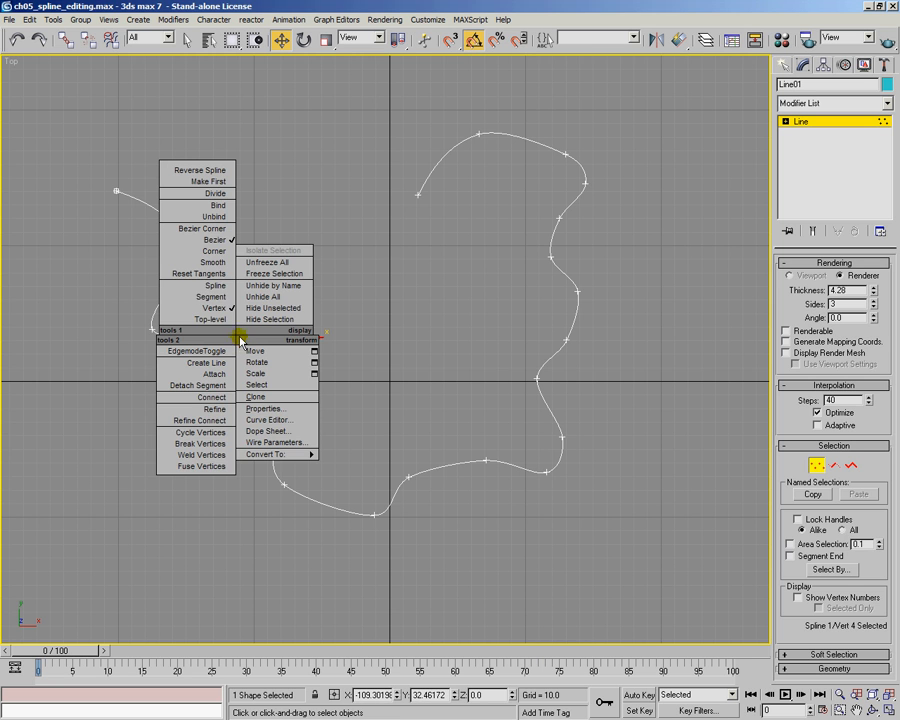
left_click(212, 230)
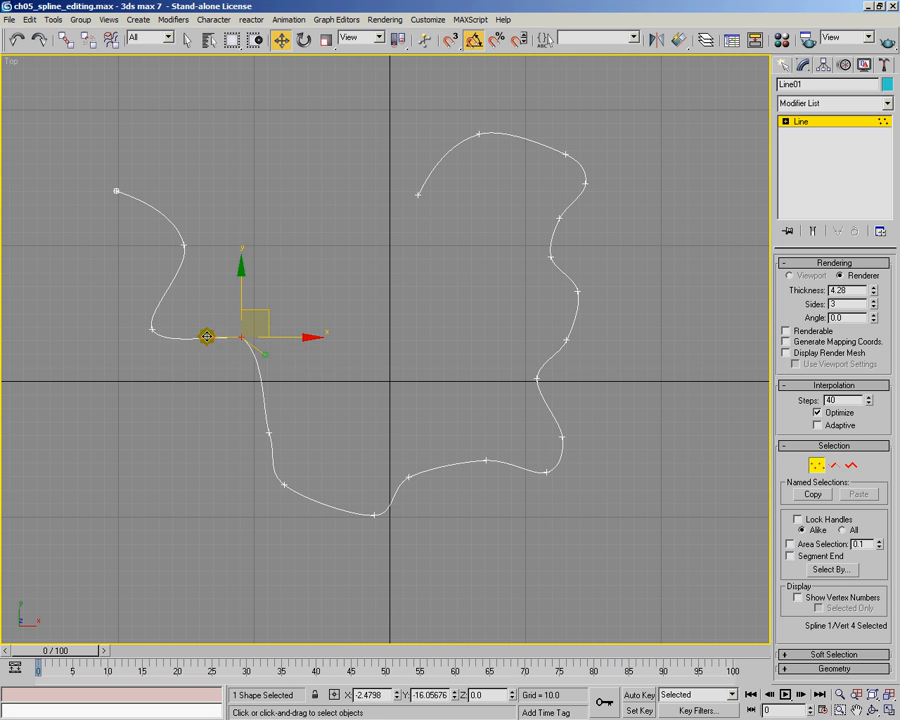
mouse_move(232, 319)
left_mouse_down()
mouse_move(245, 298)
mouse_move(209, 317)
mouse_move(208, 357)
mouse_move(217, 365)
mouse_move(201, 358)
mouse_move(219, 297)
mouse_move(221, 358)
mouse_move(241, 358)
mouse_move(240, 337)
left_mouse_up()
Step: Set the fourth vertex back to Bezier and swing its linked tangent handles around the vertex
right_click(240, 337)
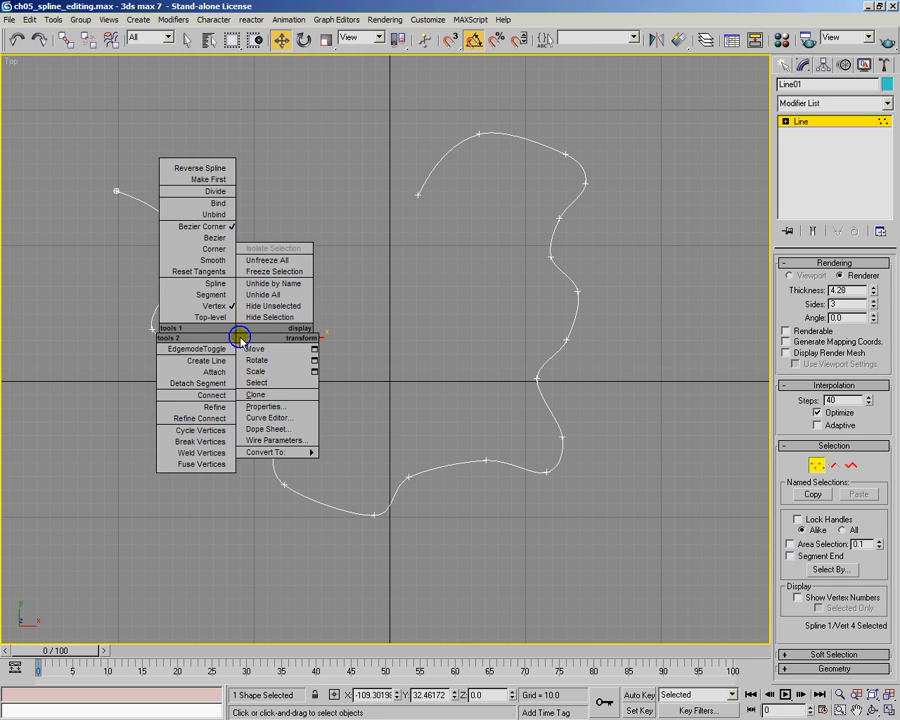
left_click(219, 244)
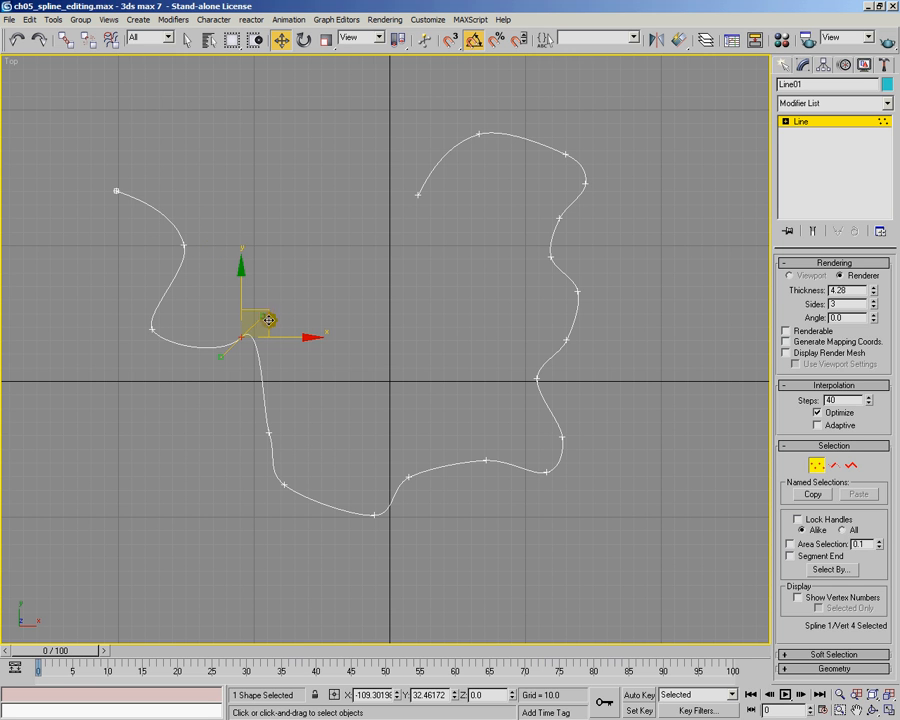
left_click(215, 363)
left_click(239, 339)
left_click_drag(259, 313, 266, 357)
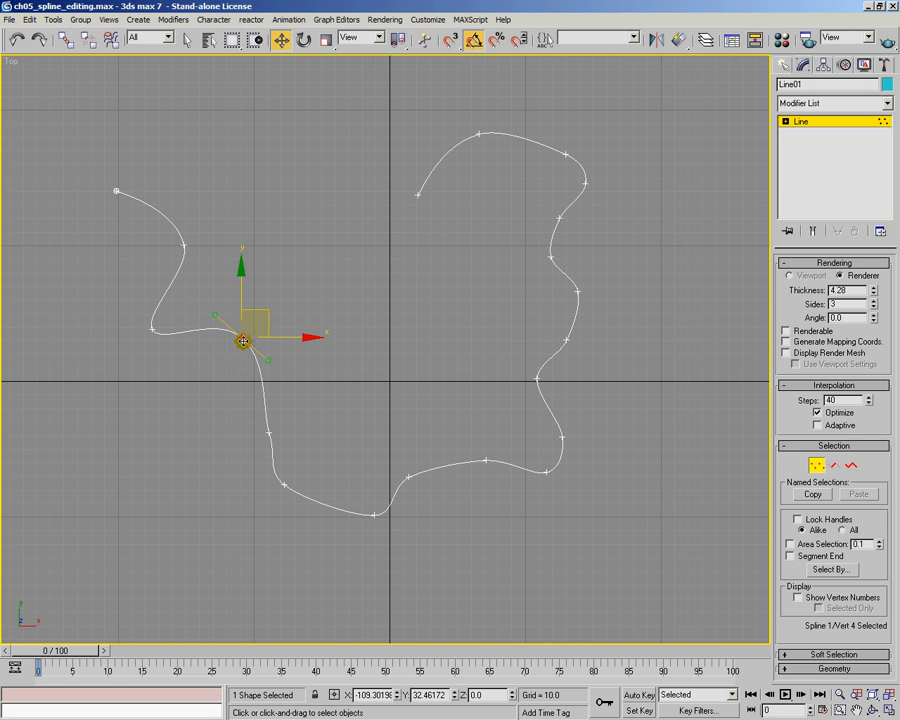
Step: Break the fourth vertex's tangent by moving its incoming handle downward alone, and restore the vertex to Bezier
left_click_drag(215, 314, 204, 353)
right_click(242, 334)
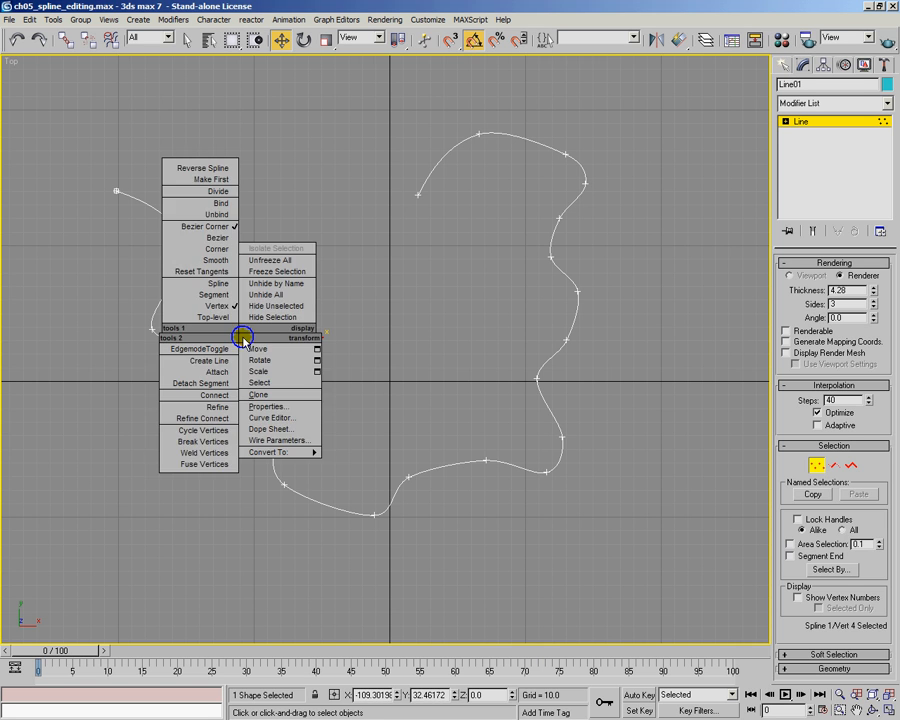
left_click(235, 237)
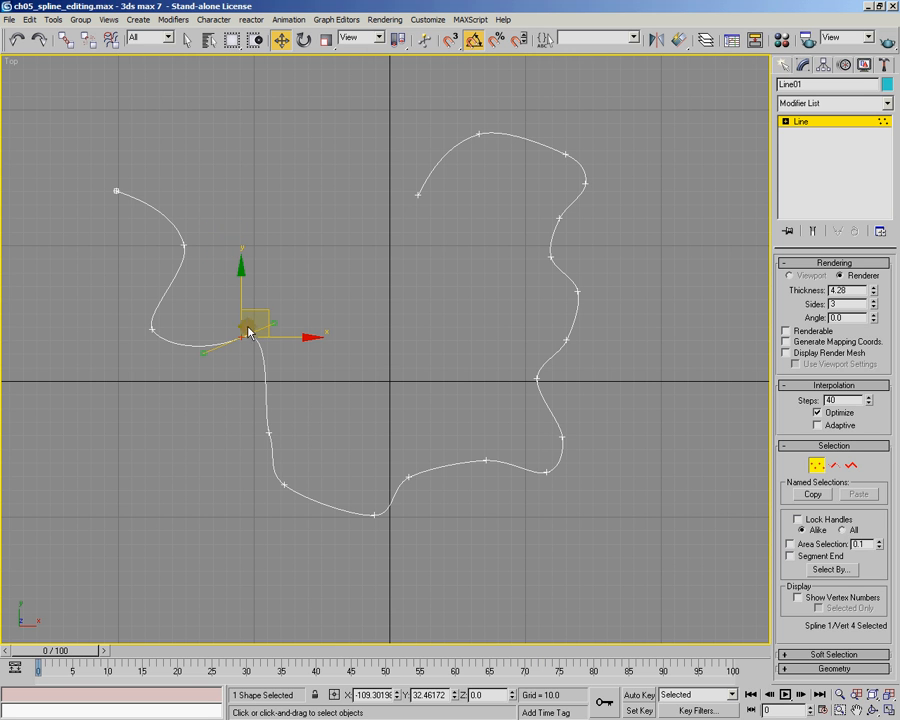
Step: Break the Bezier tangent again by raising the incoming handle alone, and check the resulting vertex type
right_click(250, 331)
left_click(255, 240)
left_click(244, 336)
left_click_drag(207, 353, 215, 291)
right_click(236, 332)
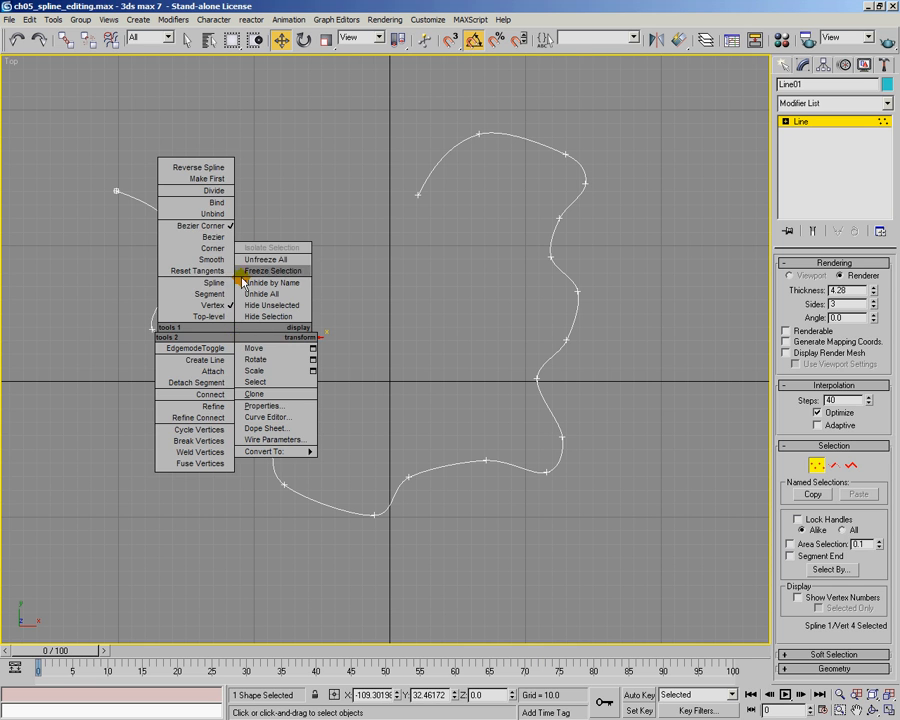
left_click(281, 223)
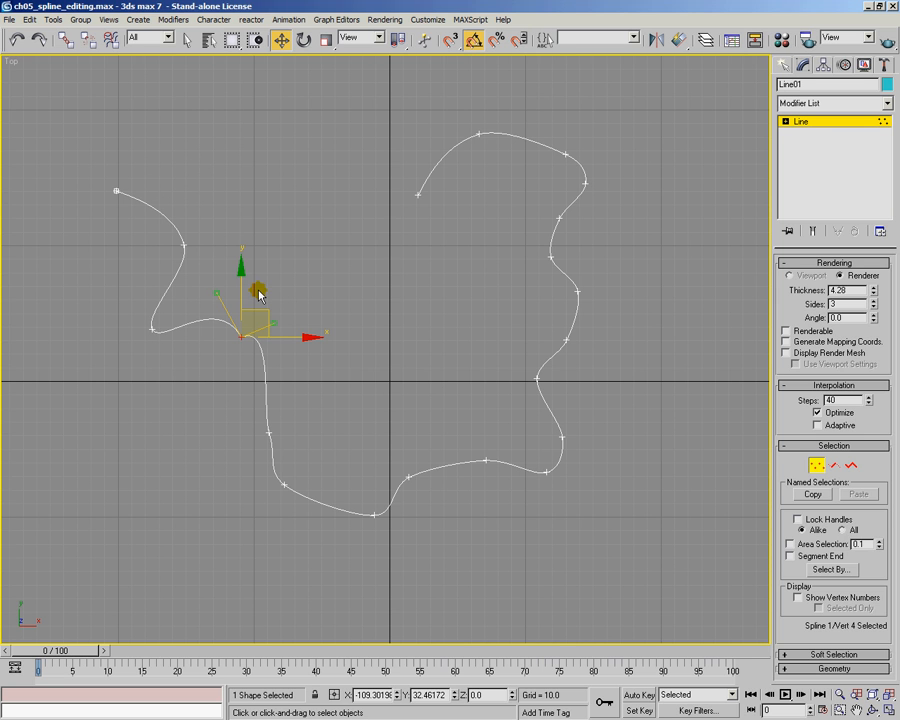
Step: Leave vertex editing and delete the whole curve
left_click(817, 465)
key("Delete")
Step: Draw a new open line with eight vertices in the Top view, using Corner as the initial type
left_click(787, 66)
left_click(809, 168)
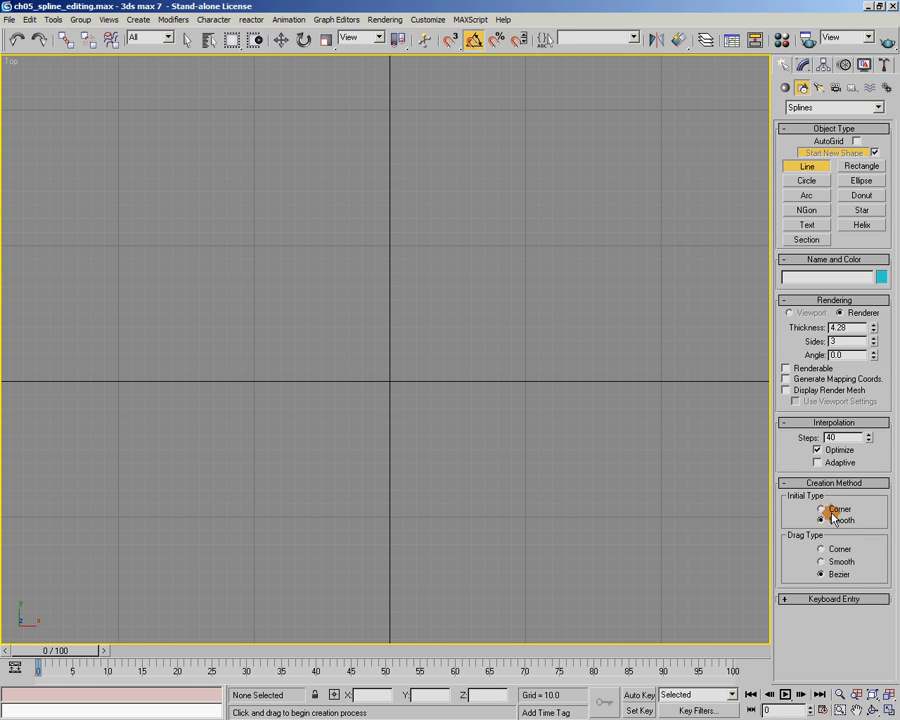
left_click(835, 508)
left_click(146, 228)
left_click(196, 341)
left_click(271, 321)
left_click(322, 369)
left_click(342, 428)
left_click(456, 459)
left_click(487, 400)
left_click(561, 392)
right_click(561, 392)
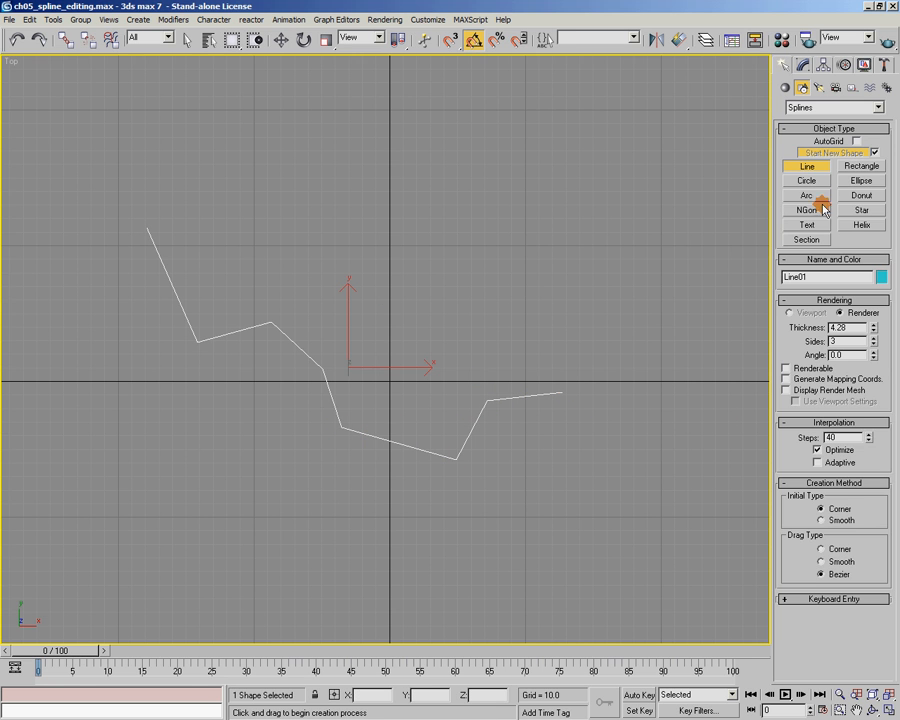
Step: Select all eight vertices of the new line and convert them to Bezier
left_click(803, 65)
left_click(816, 465)
left_click(86, 187)
left_click_drag(86, 187, 643, 492)
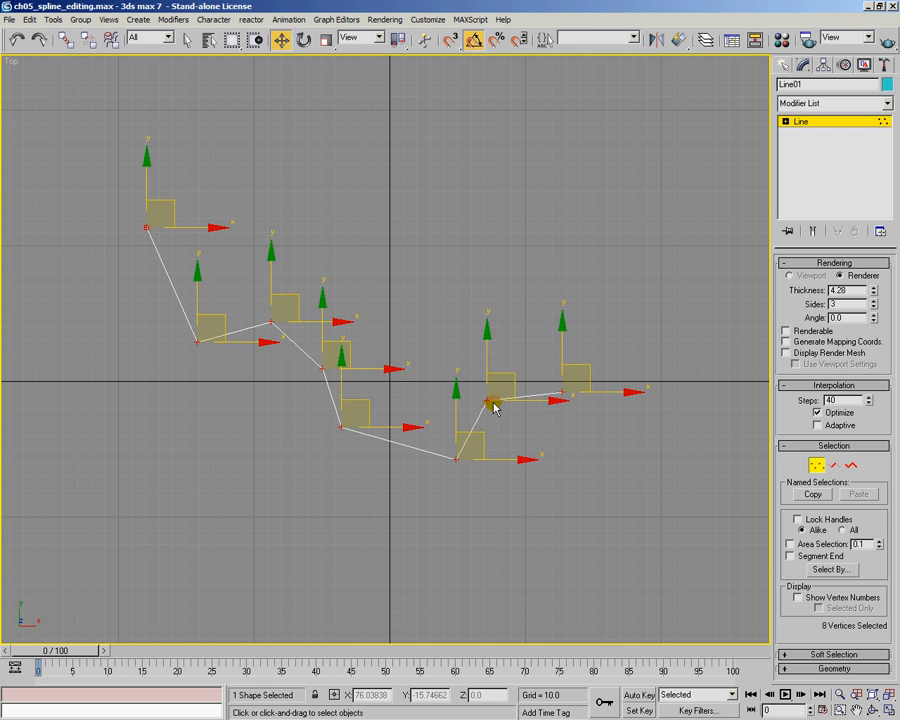
right_click(488, 404)
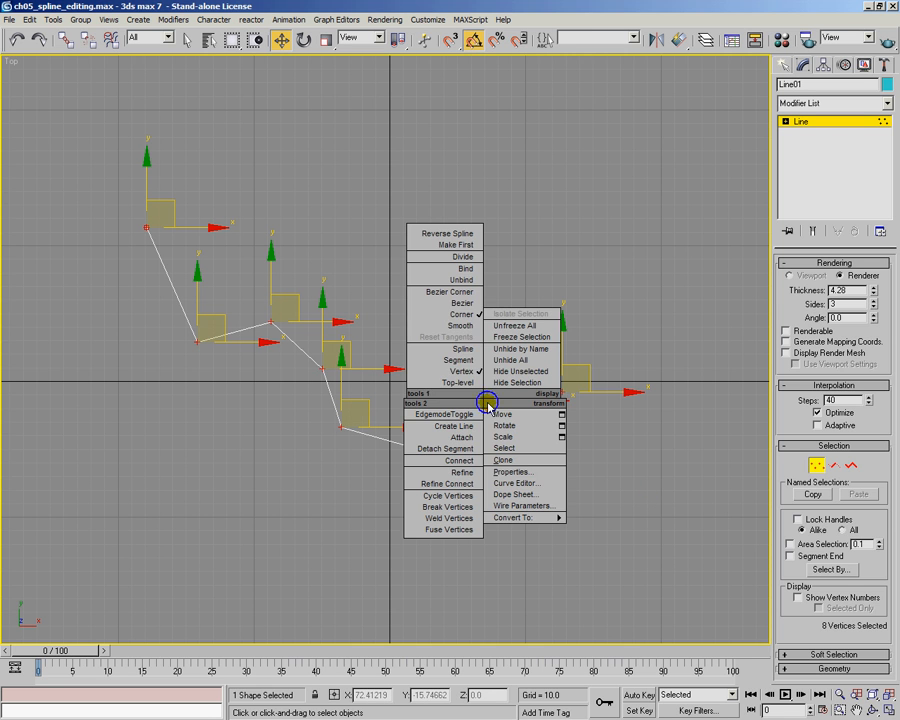
left_click(463, 303)
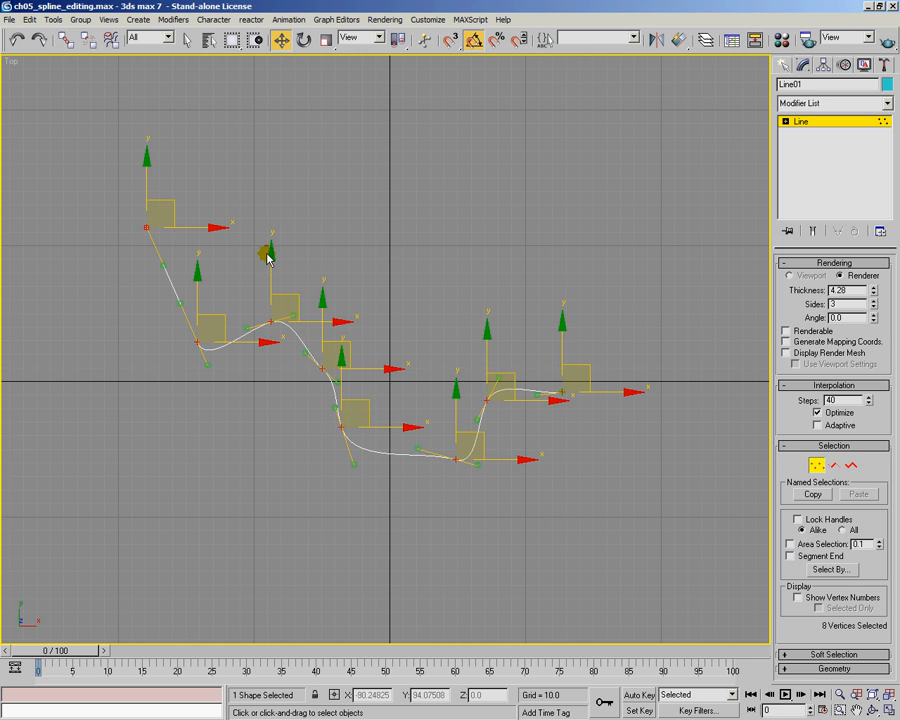
Step: With the second and third vertices selected, try moving the second vertex's incoming tangent handle, and undo the change
left_click(255, 288)
left_click_drag(147, 271, 303, 395)
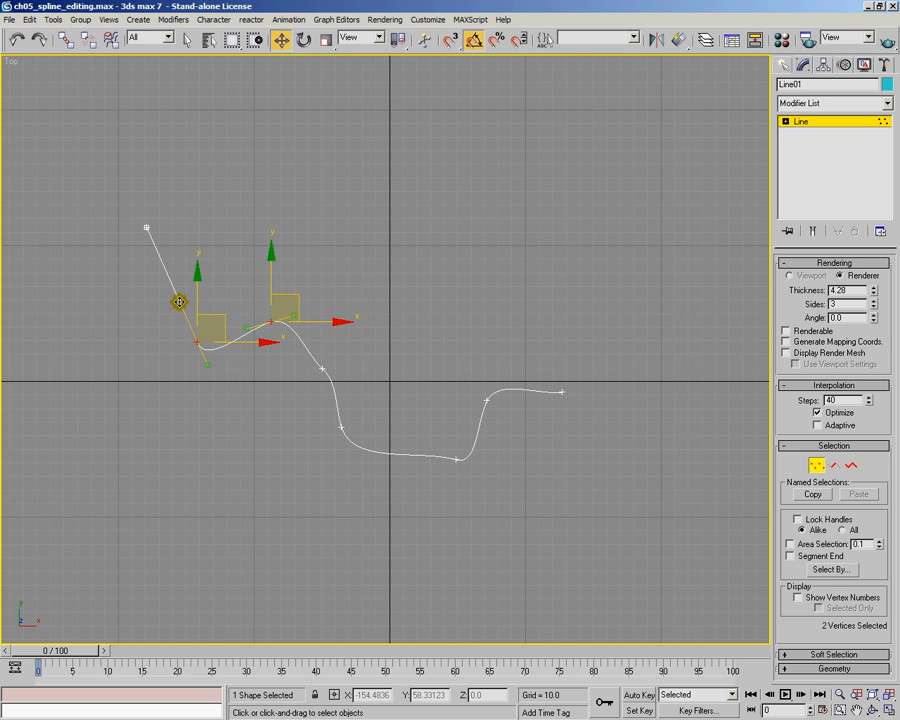
mouse_move(179, 301)
left_mouse_down()
mouse_move(158, 317)
mouse_move(185, 316)
mouse_move(176, 311)
mouse_move(155, 332)
mouse_move(184, 310)
mouse_move(193, 331)
mouse_move(151, 321)
left_mouse_up()
key("ctrl+z")
key("ctrl+z")
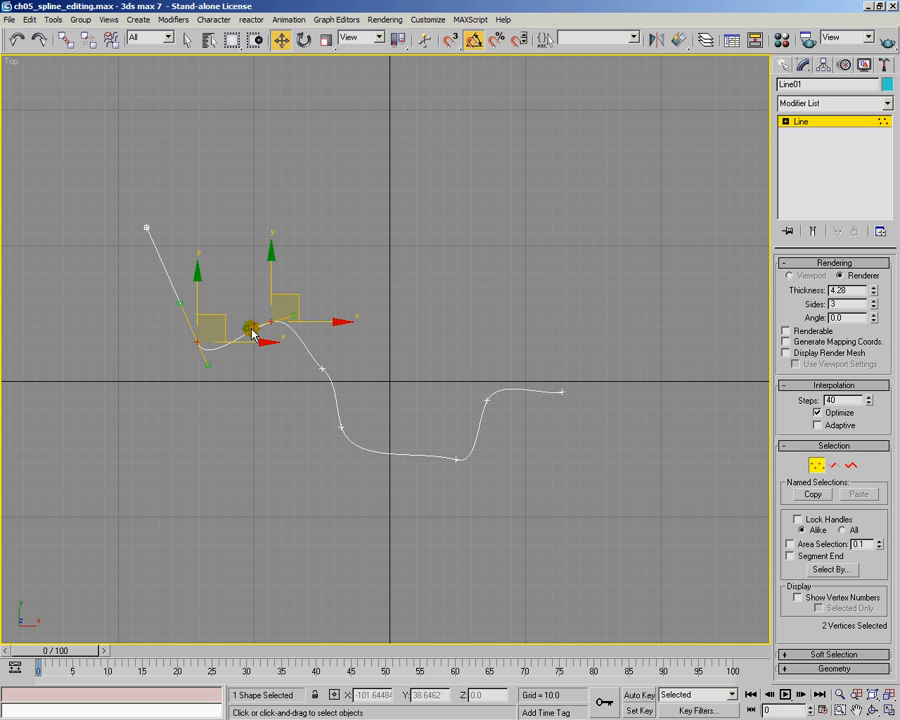
Step: Inspect the tangent handles of the fourth and fifth vertices one at a time, and clear the selection
left_click(322, 369)
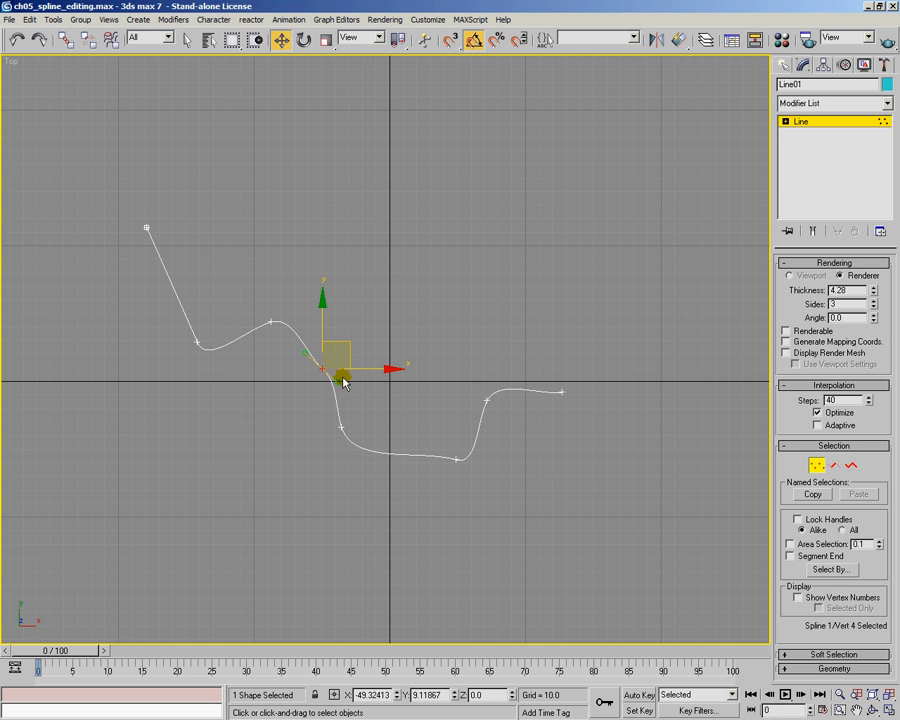
left_click(341, 427)
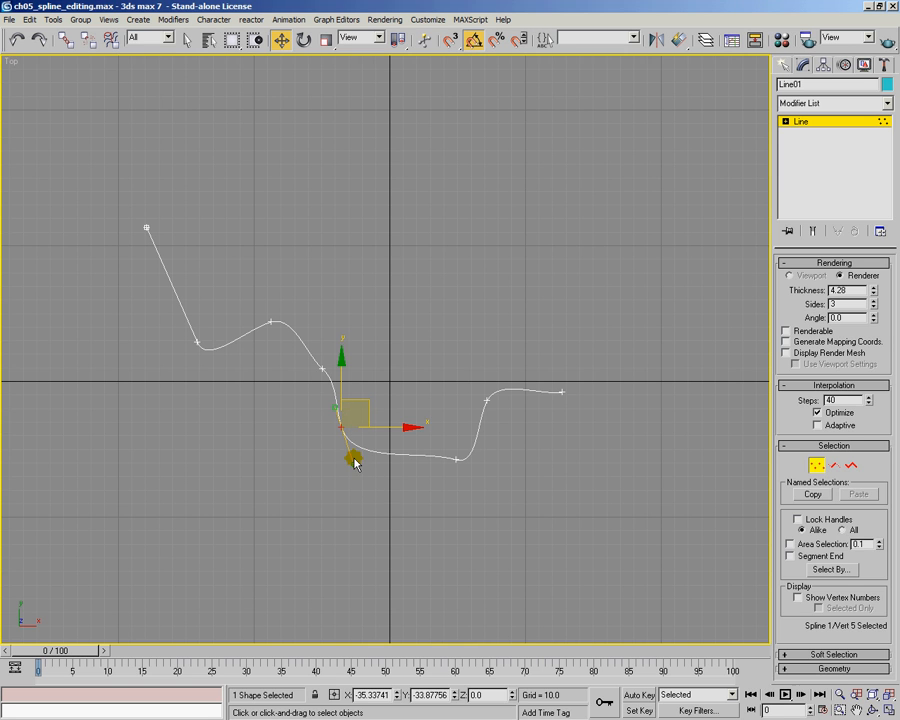
left_click(245, 287)
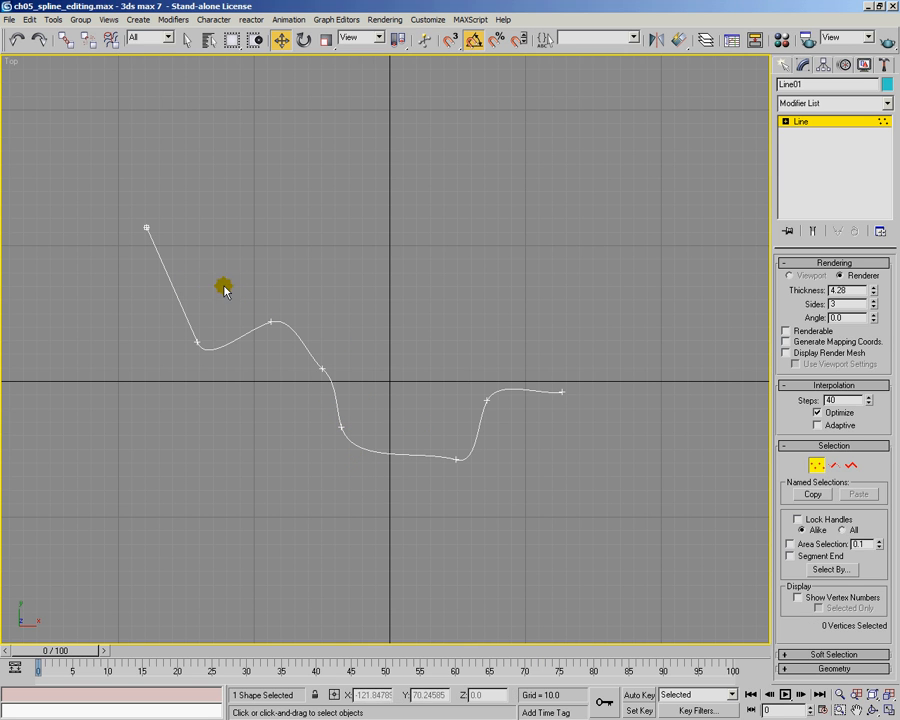
Step: Select the second and third vertices, try resetting their tangents, and undo the reset
left_click_drag(170, 286, 289, 370)
right_click(272, 322)
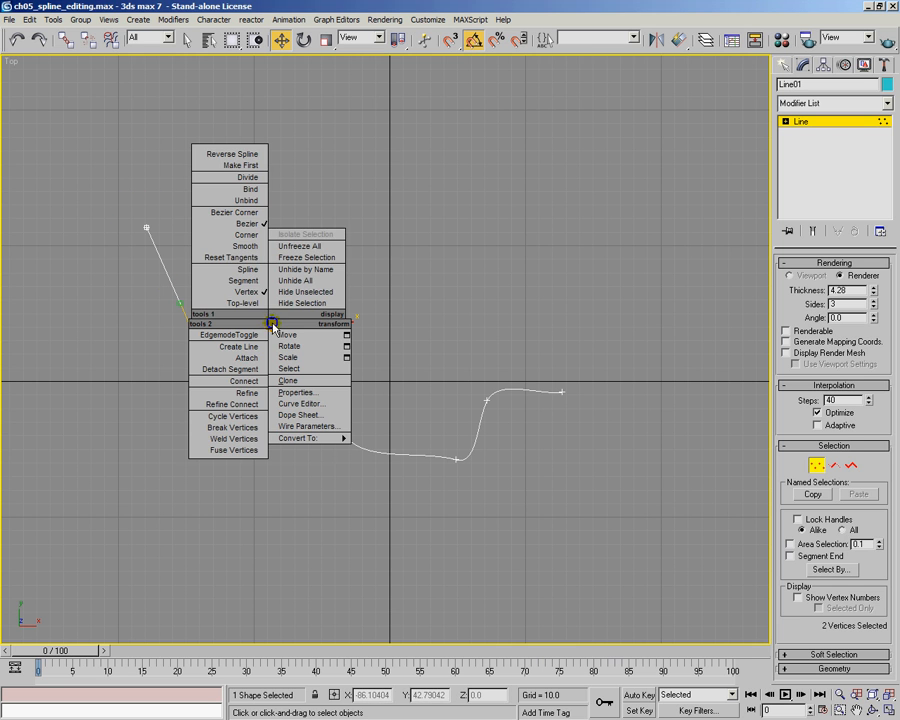
left_click(251, 258)
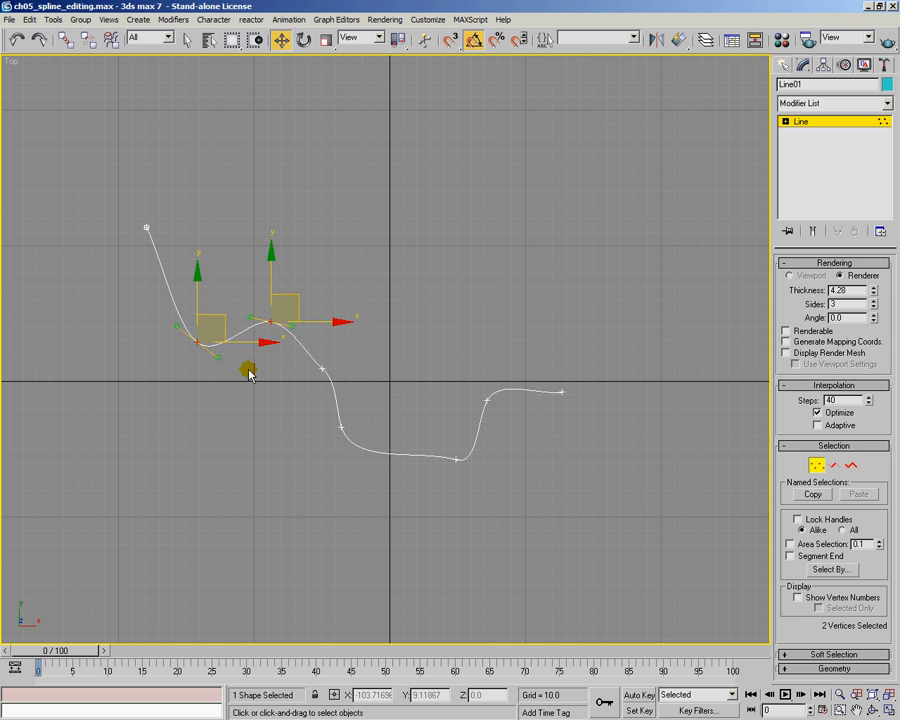
left_click_drag(270, 343, 273, 342)
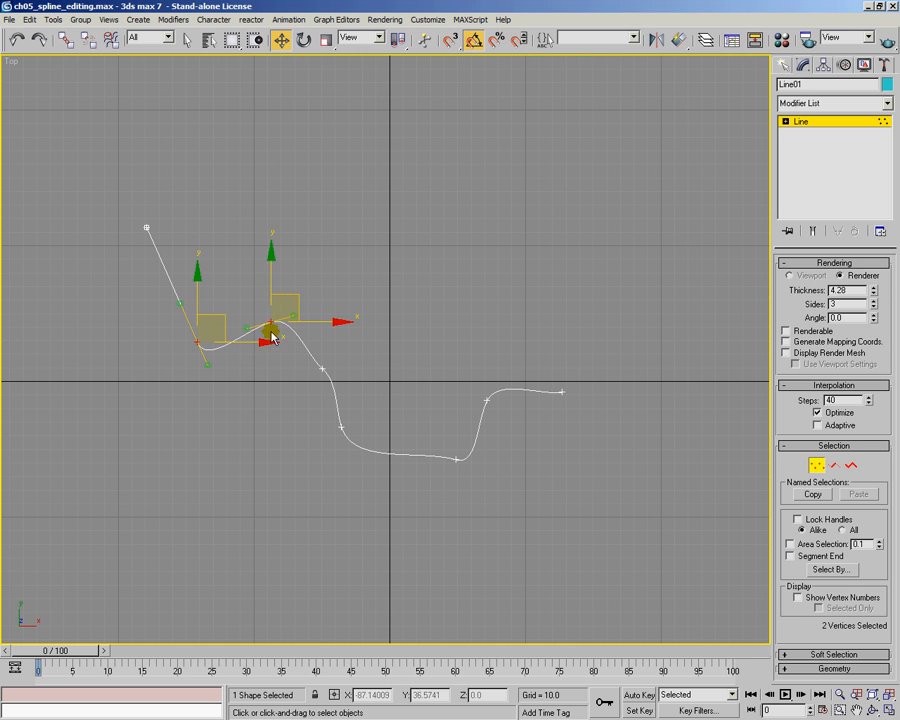
Step: Convert the second and third vertices to Smooth and back to Bezier
right_click(271, 322)
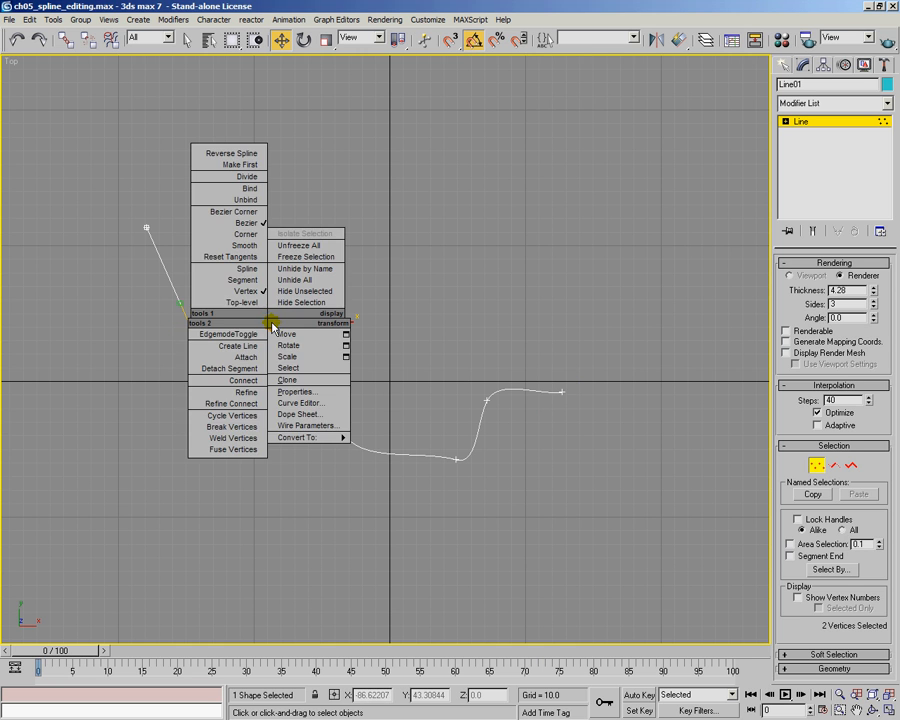
left_click(250, 249)
right_click(266, 322)
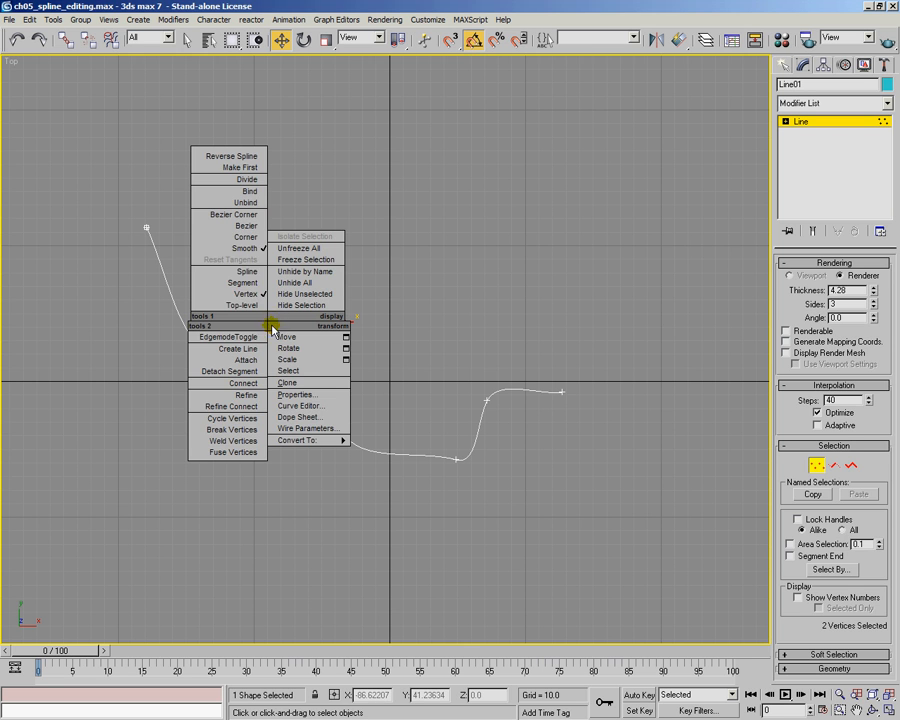
left_click(255, 230)
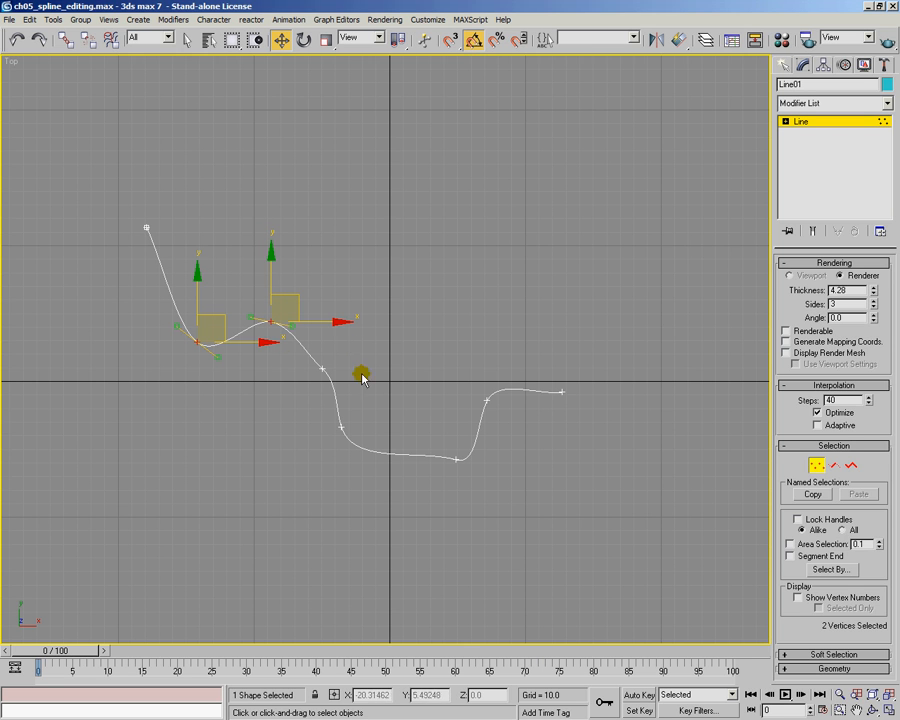
Step: Inspect the tangent handles of the second vertex and the third vertex separately
left_click(235, 291)
left_click_drag(178, 318, 214, 362)
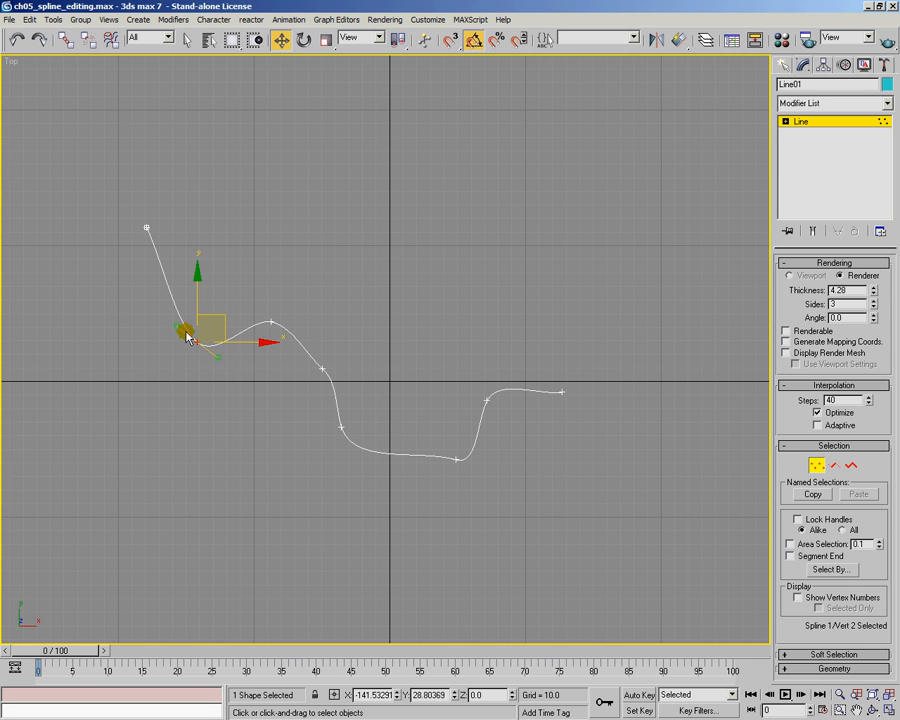
left_click(271, 321)
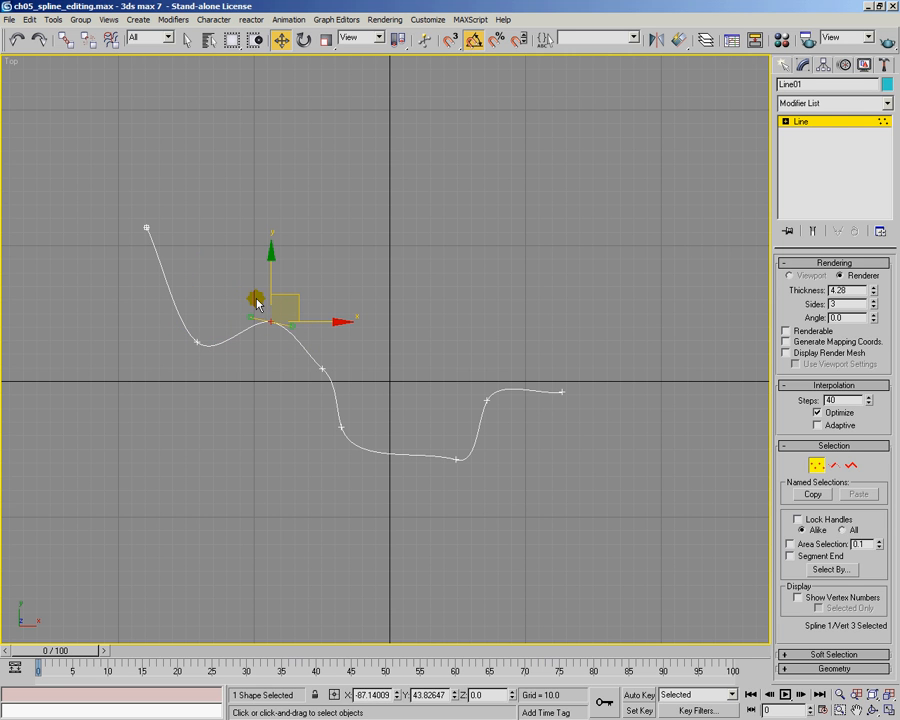
Step: Select all eight vertices of the curve and convert them to Corner
left_click_drag(118, 192, 580, 450)
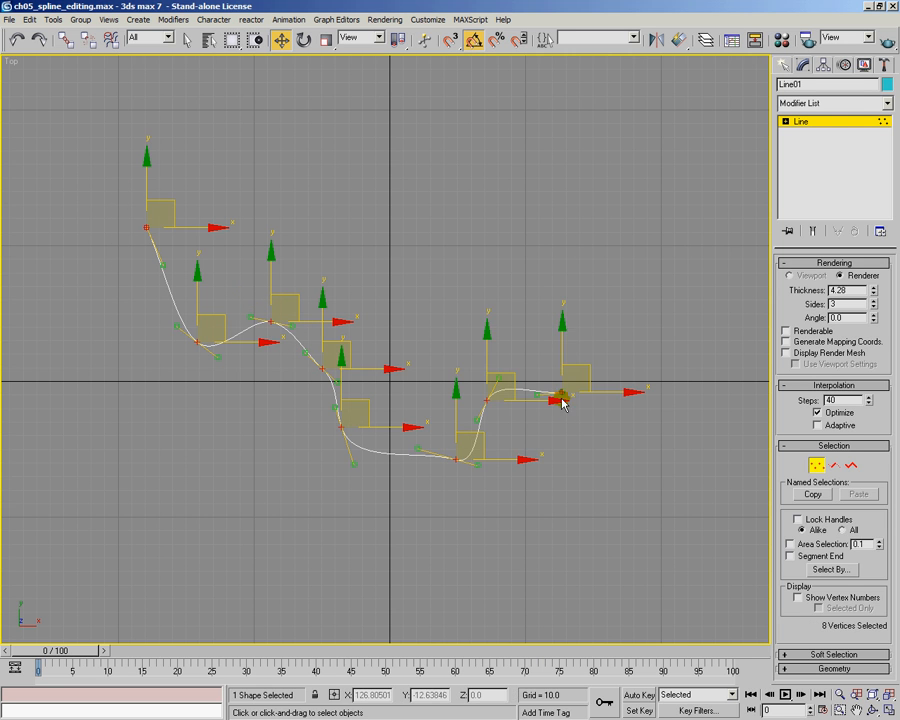
right_click(562, 392)
left_click(495, 306)
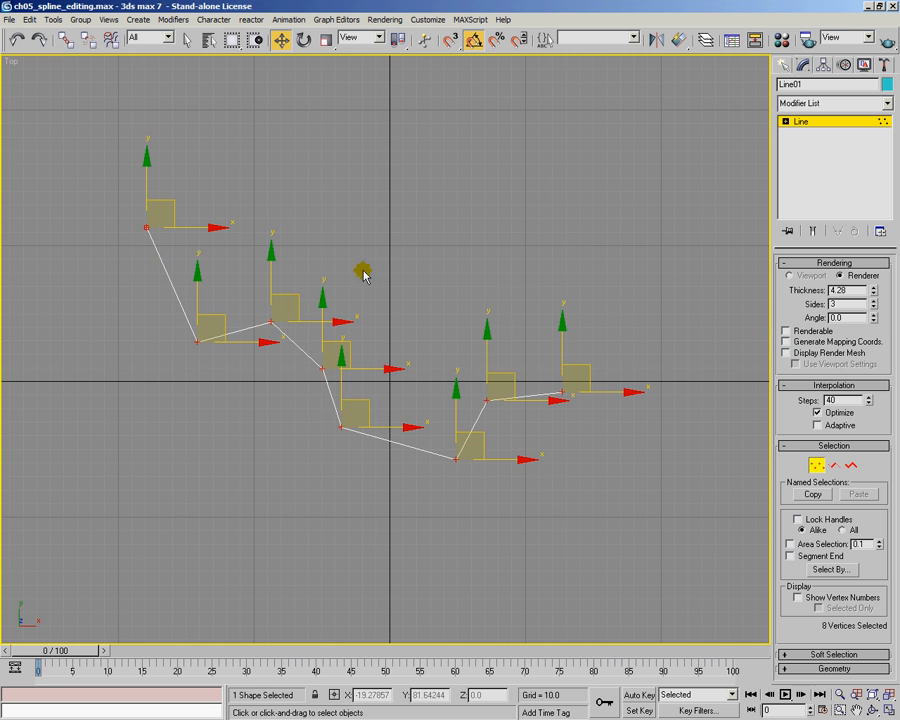
Step: Convert the eight selected vertices from Corner to Bezier and reset their tangents
right_click(271, 321)
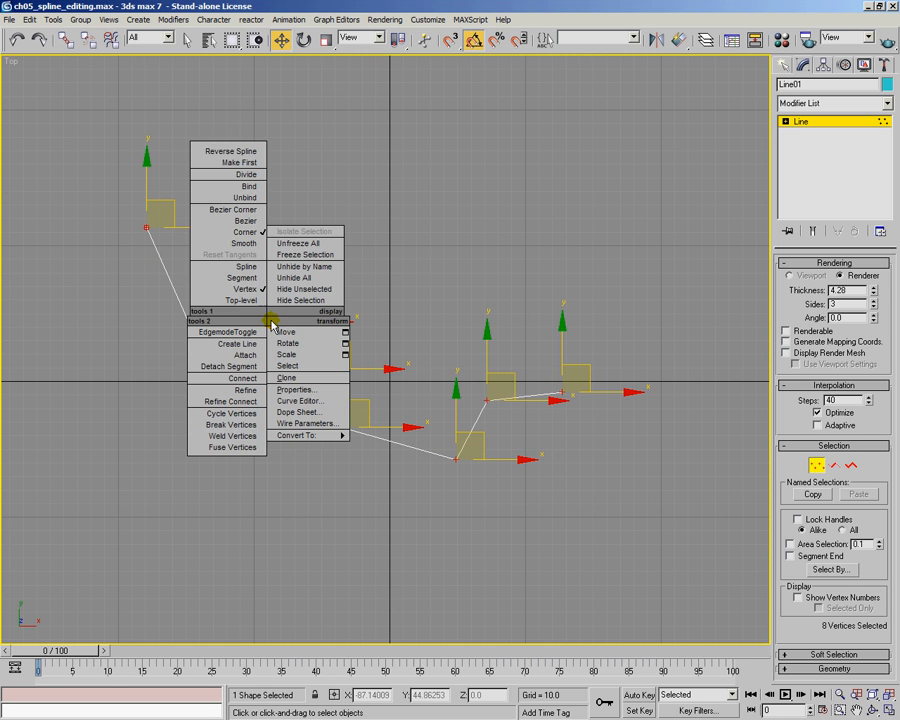
left_click(254, 221)
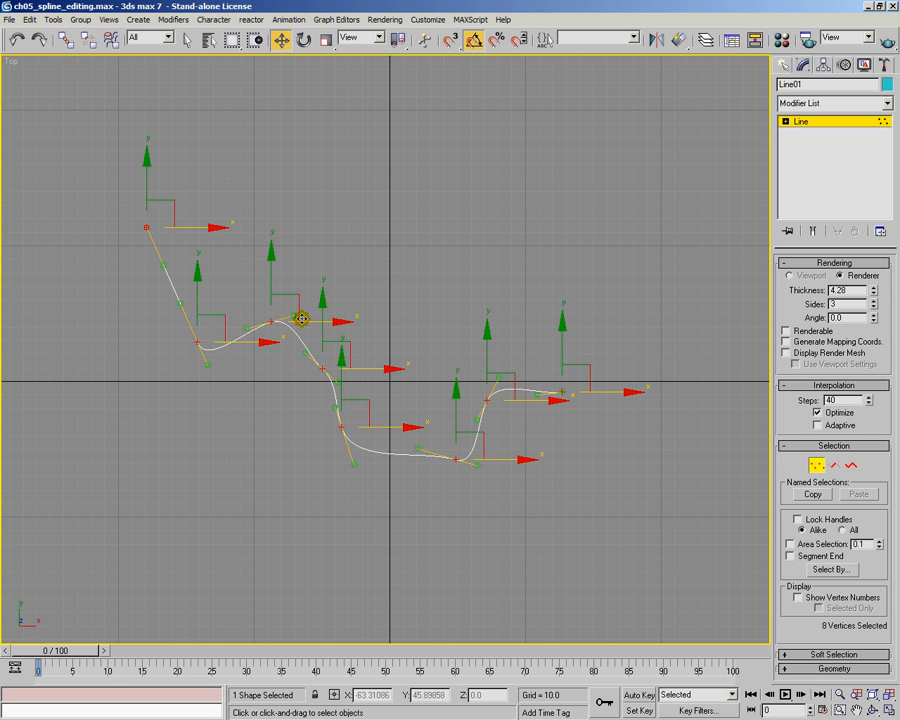
right_click(489, 400)
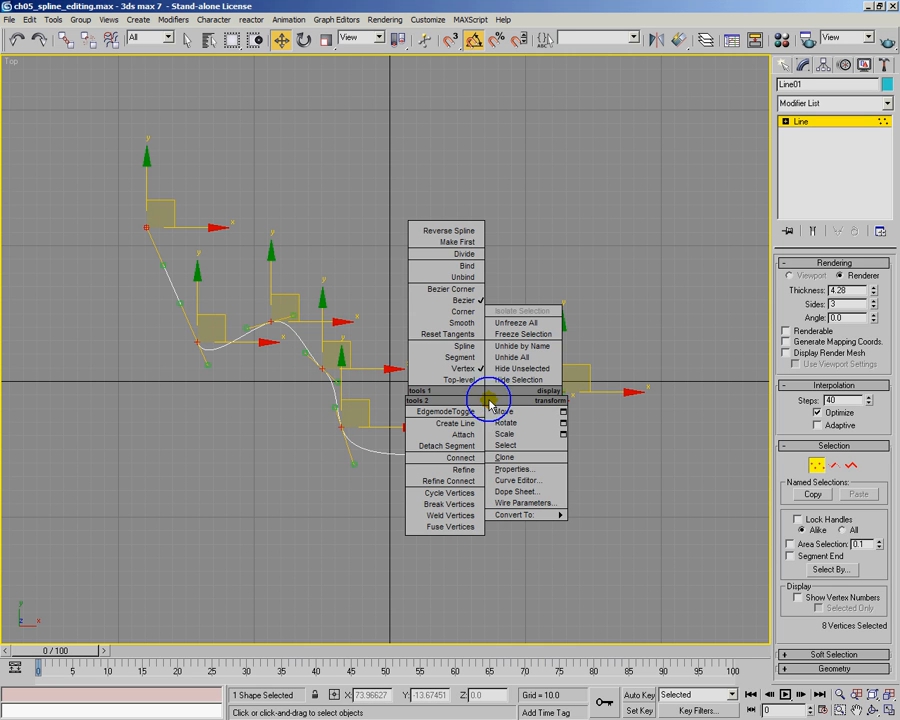
left_click(462, 335)
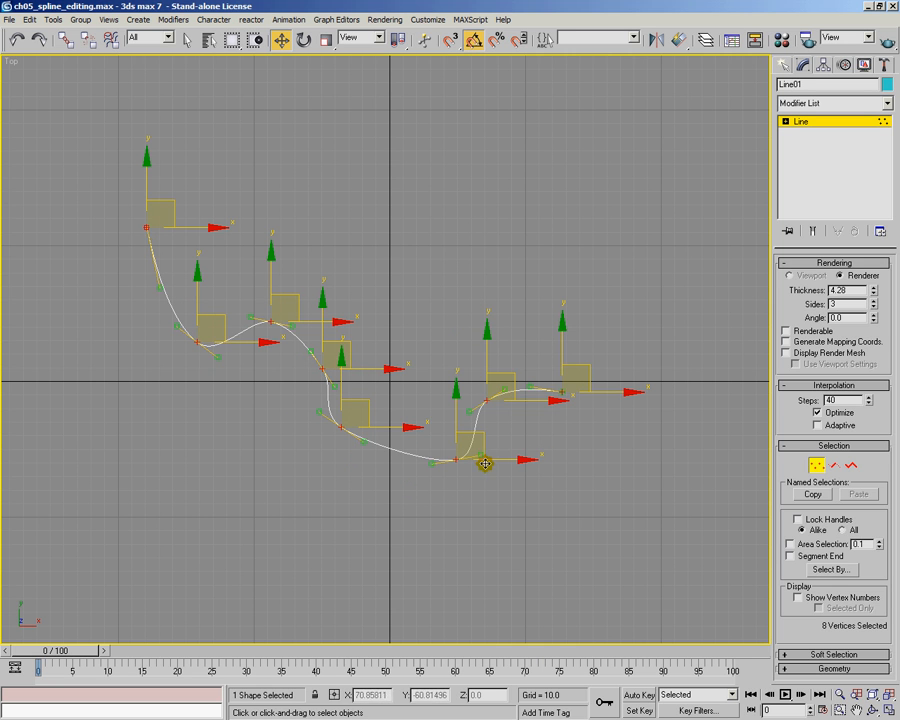
Step: Adjust the tangent handles of the sixth, fifth and fourth vertices to round out the curve around them
left_click(456, 488)
left_click_drag(445, 439, 466, 474)
left_click_drag(310, 406, 348, 442)
left_click(314, 398)
left_click_drag(288, 344, 326, 384)
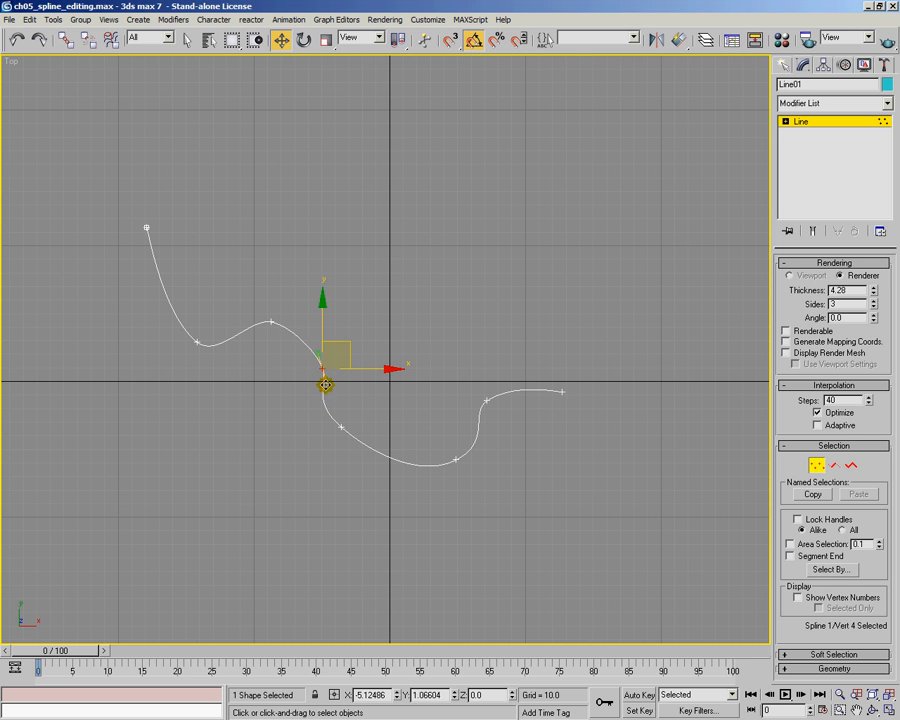
Step: Reselect all eight vertices of the reshaped curve and convert them to Corner to straighten the segments
left_click(350, 400)
left_click_drag(117, 193, 615, 550)
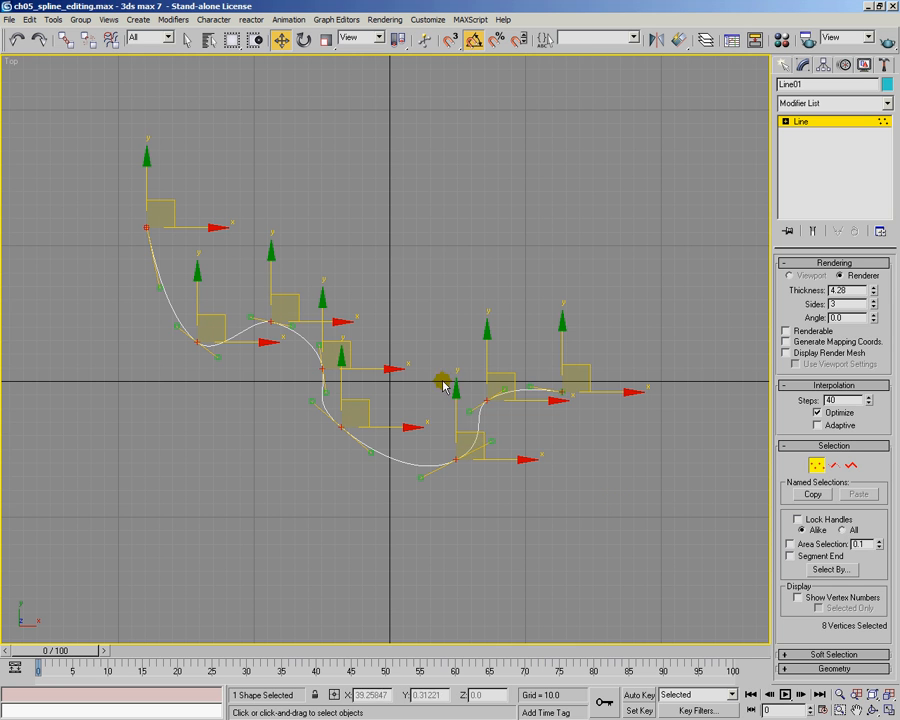
right_click(484, 395)
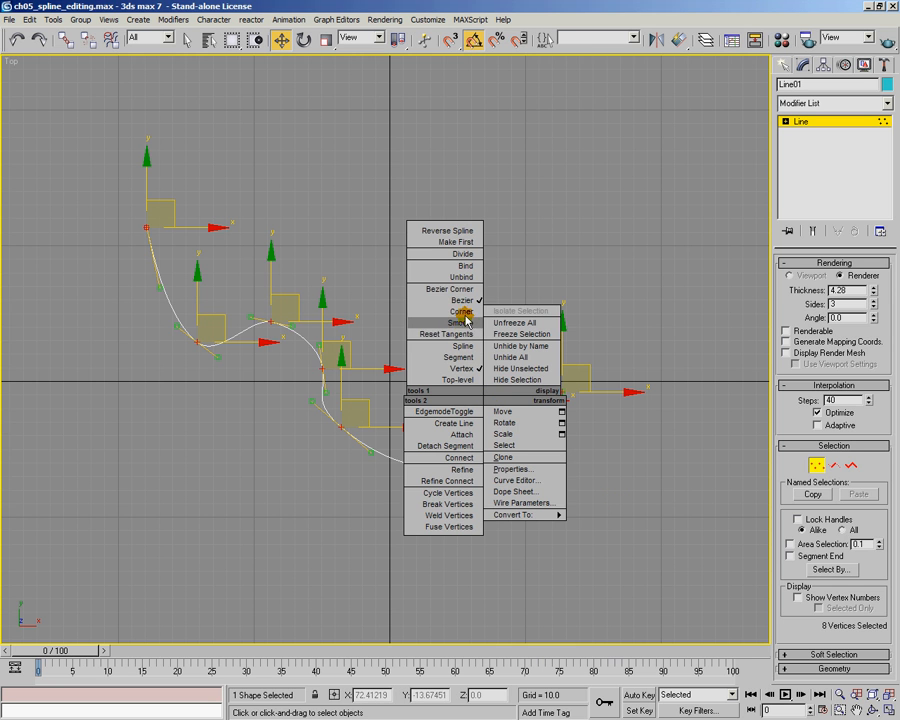
left_click(463, 311)
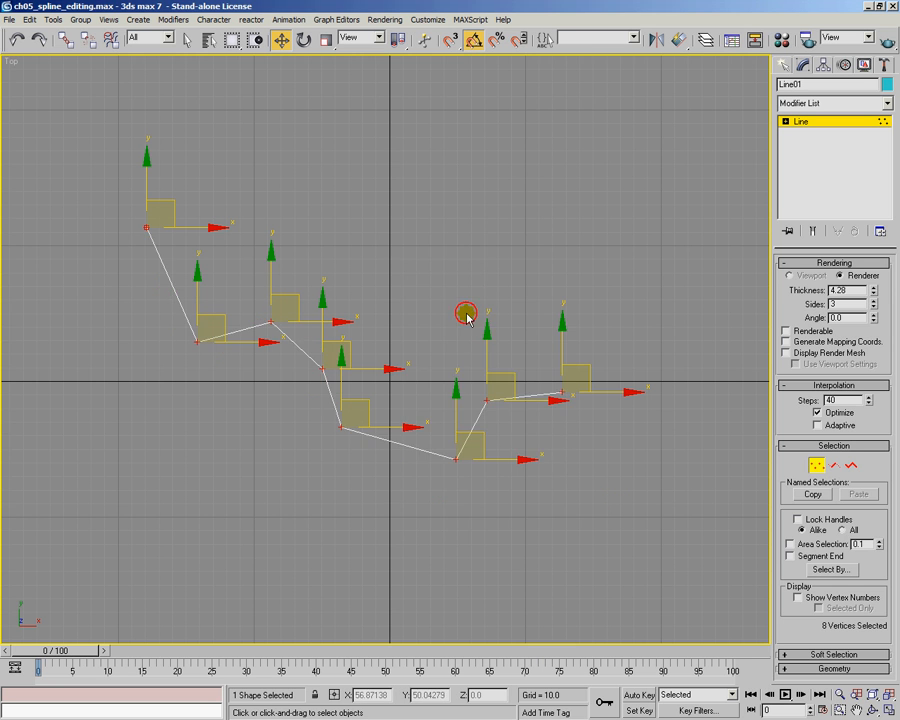
Step: Convert the eight selected vertices to Smooth and then to Bezier
right_click(483, 400)
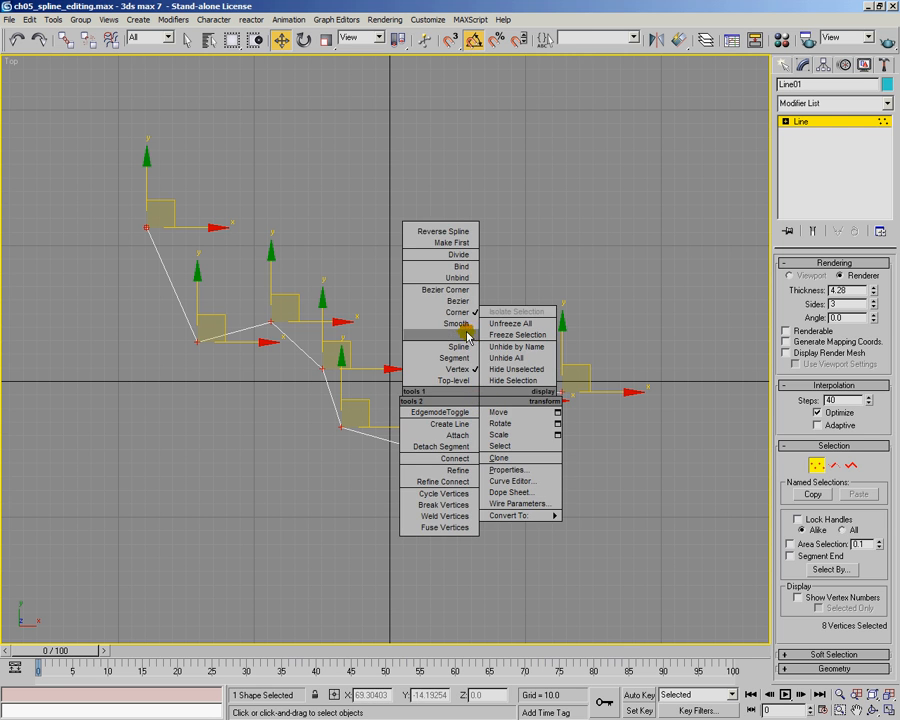
left_click(455, 387)
right_click(484, 404)
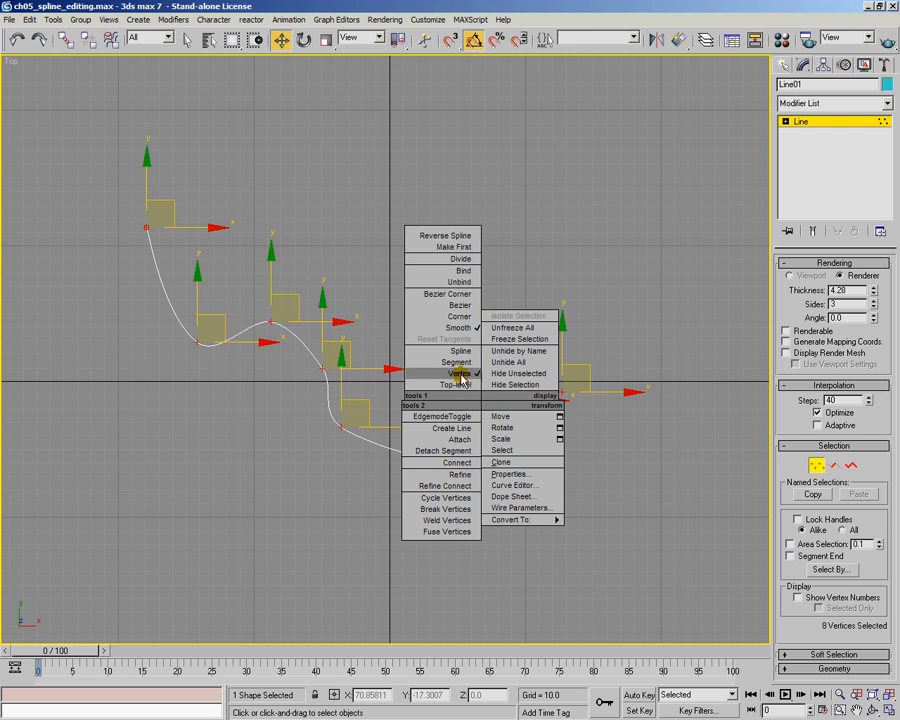
left_click(462, 311)
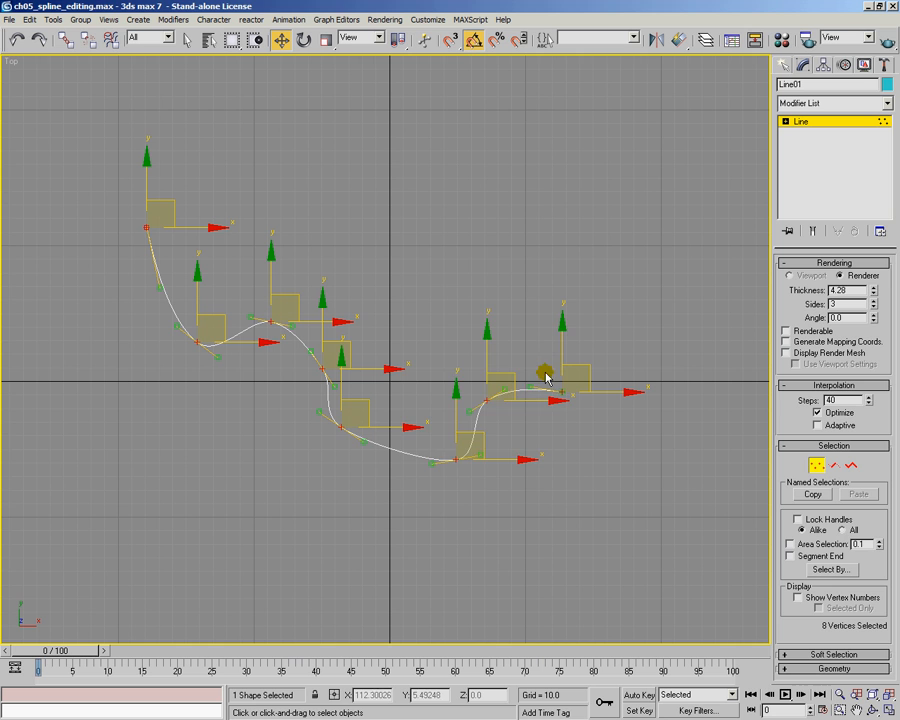
right_click(484, 396)
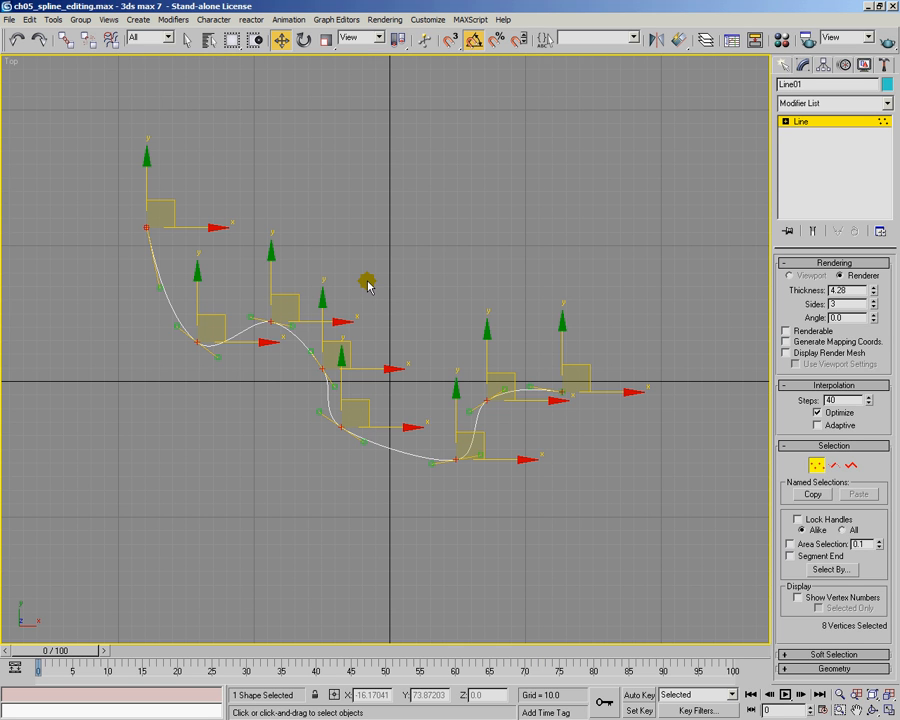
Step: Leave vertex editing and draw a second open line with seven vertices above the first curve, using Corner as the initial type
left_click(817, 465)
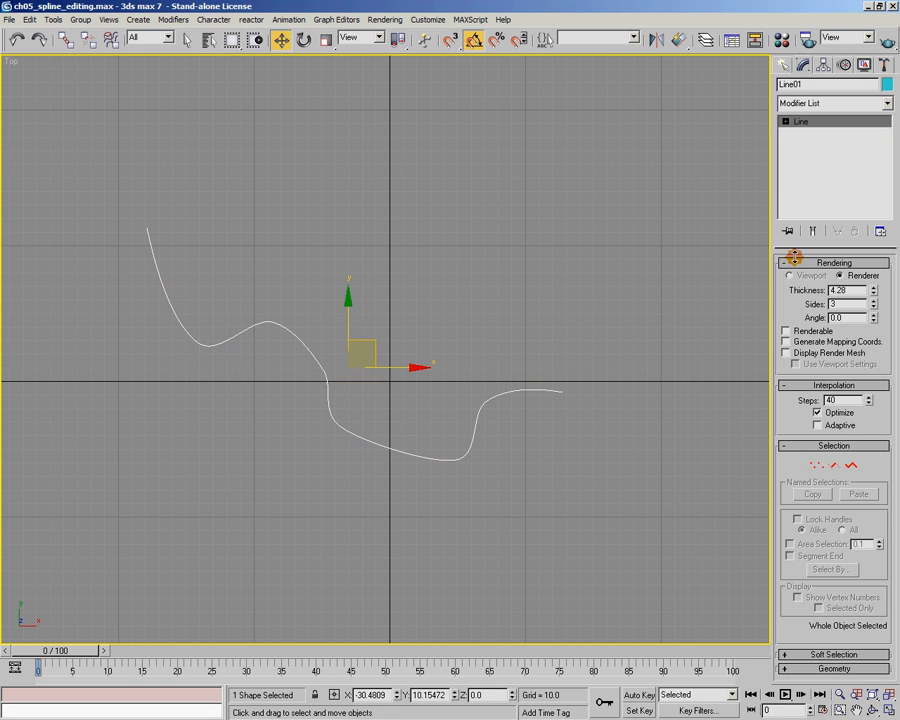
left_click(784, 64)
left_click(807, 166)
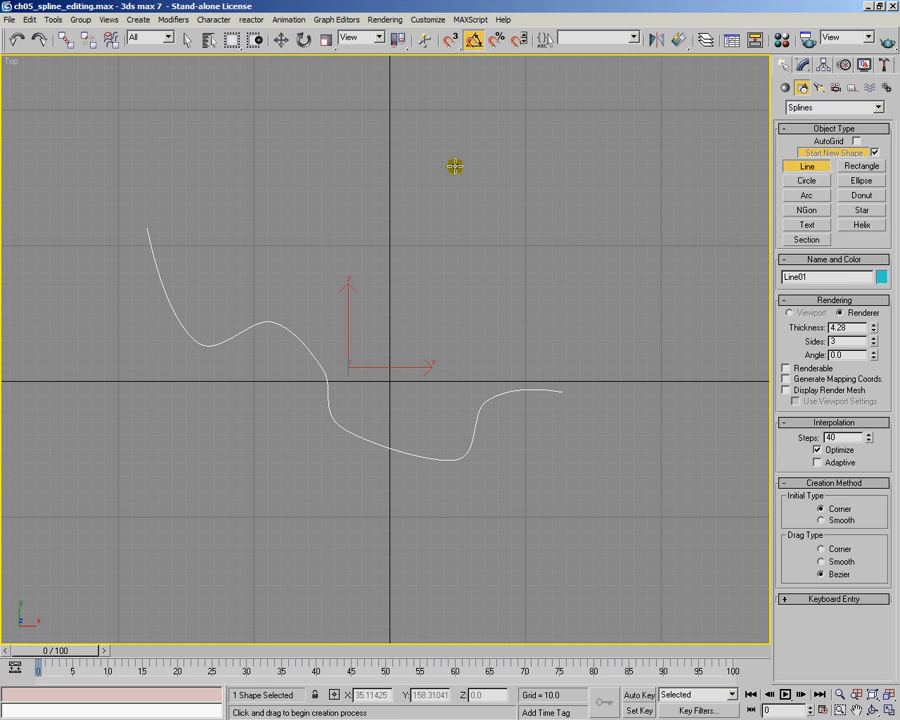
left_click(188, 200)
left_click(223, 262)
left_click(333, 246)
left_click(371, 301)
left_click(396, 358)
left_click(485, 317)
left_click(563, 320)
right_click(563, 320)
Step: Select all seven vertices of the new line and convert them to Smooth and then to Bezier
left_click(802, 64)
left_click(817, 465)
left_click_drag(94, 149, 665, 420)
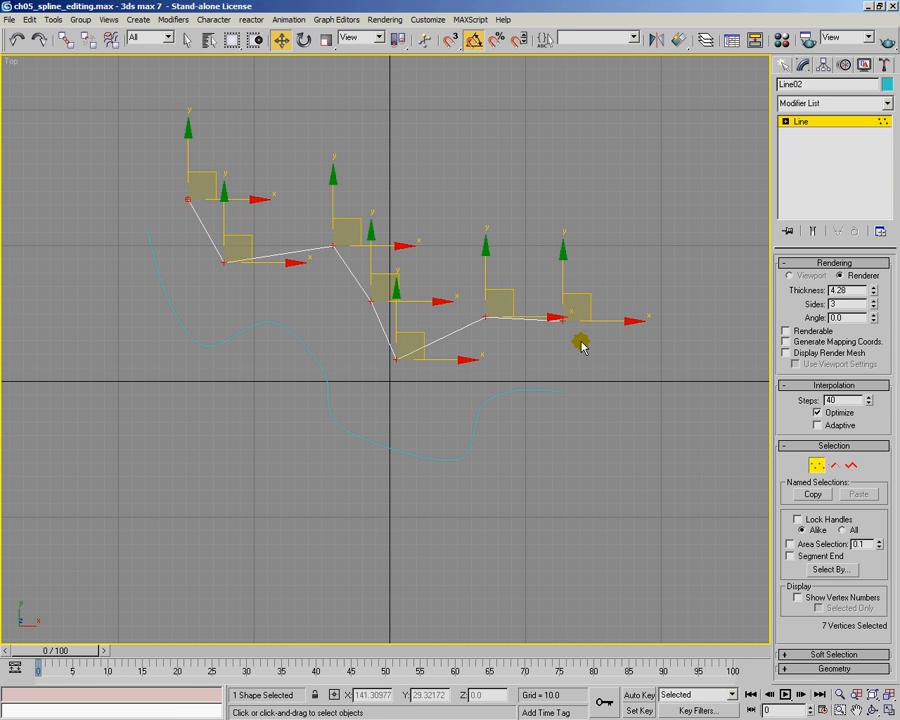
right_click(538, 314)
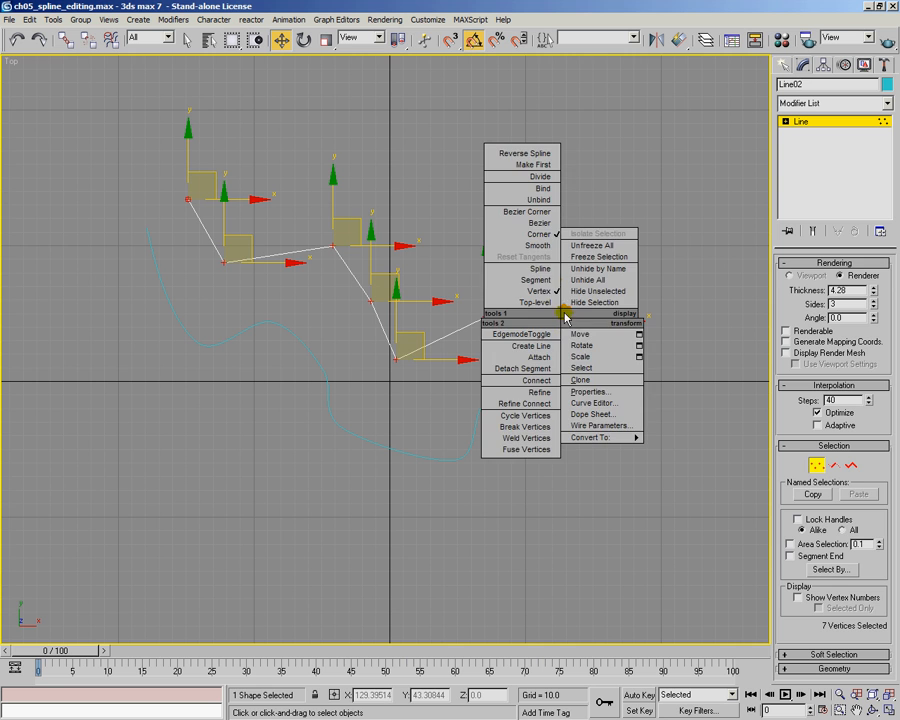
left_click(510, 246)
right_click(562, 316)
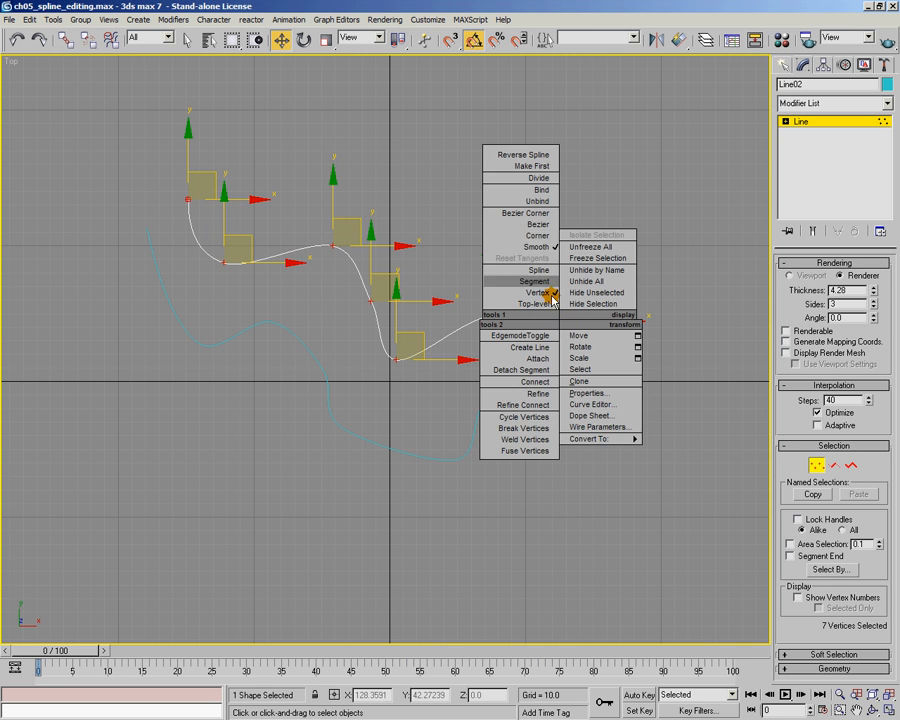
left_click(533, 232)
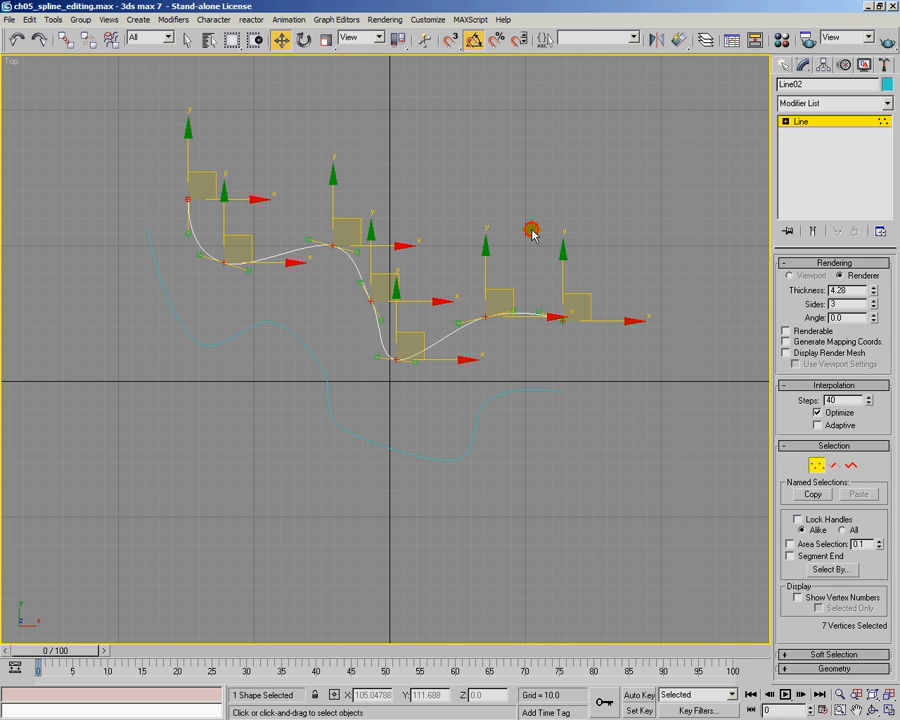
Step: Leave vertex editing, select the lower curve, and widen the command panel to two columns
left_click(817, 465)
left_click(318, 360)
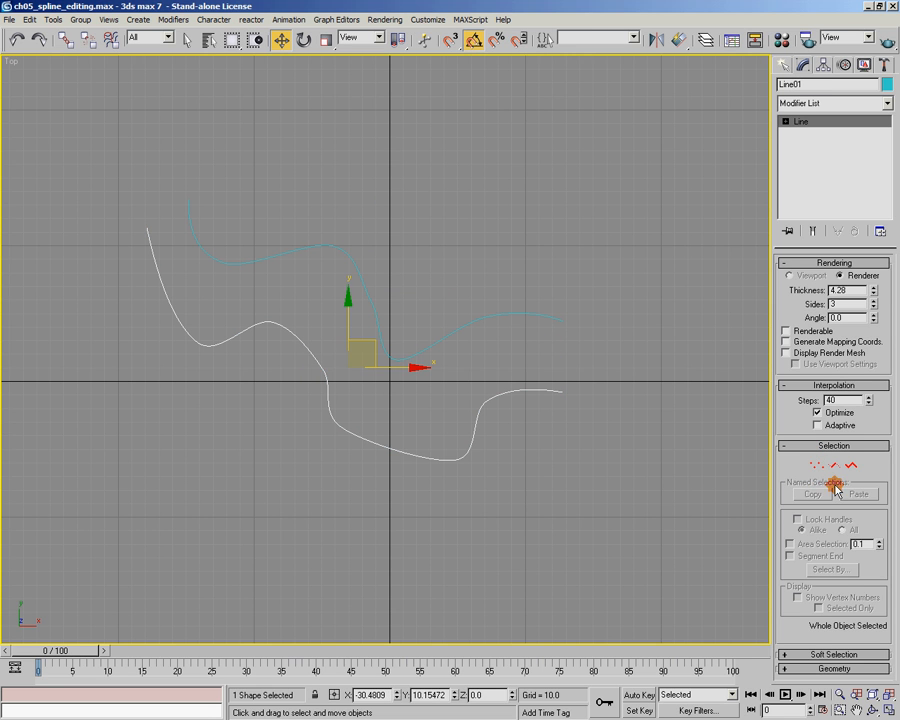
left_click_drag(763, 460, 737, 467)
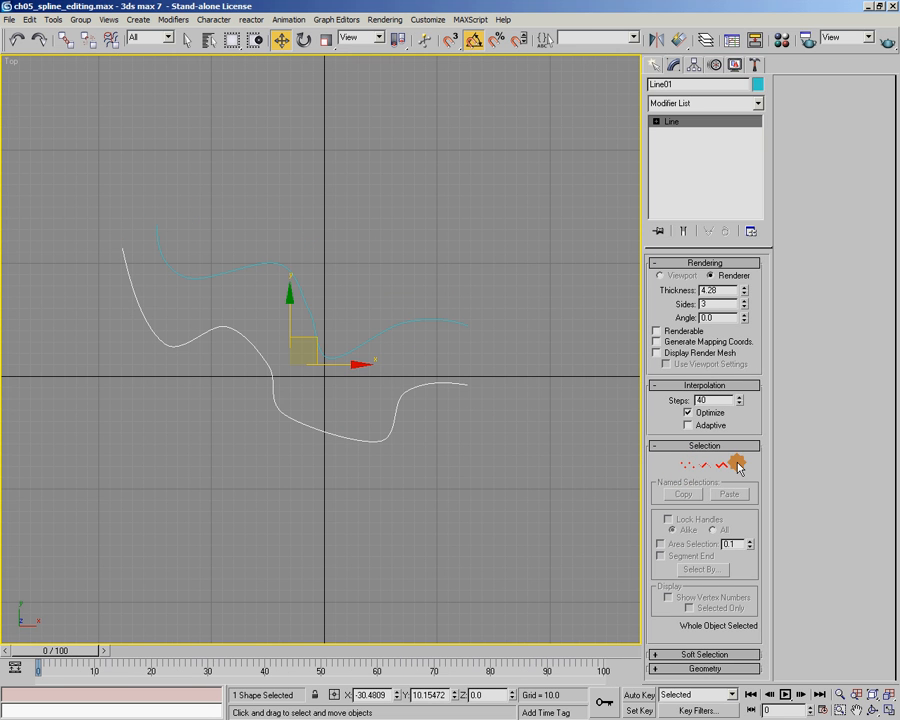
Step: Attach the upper curve to the selected lower line with the Attach command
left_click(700, 668)
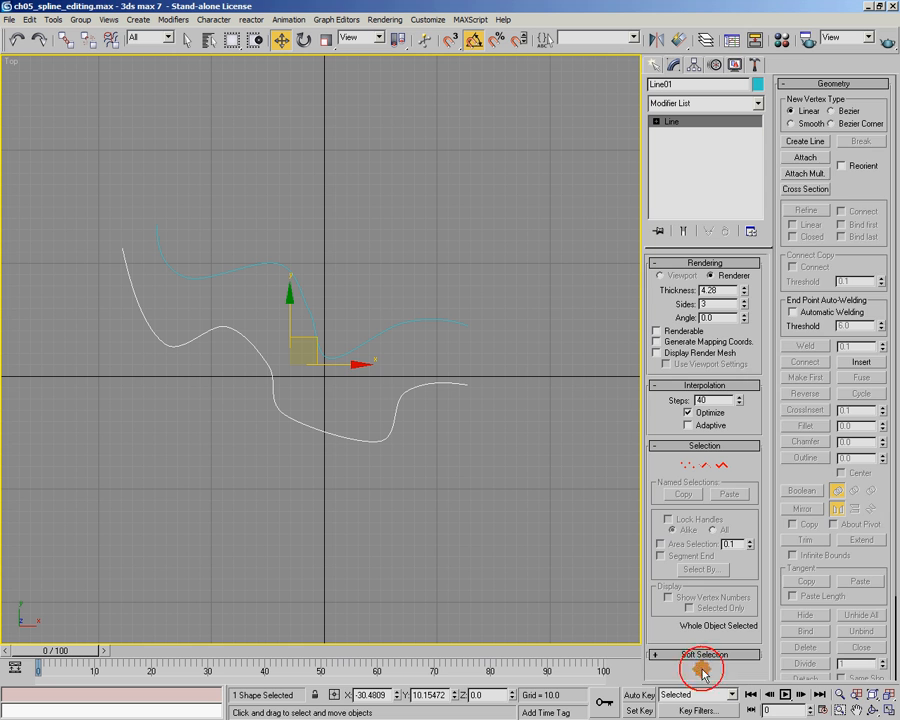
left_click(806, 158)
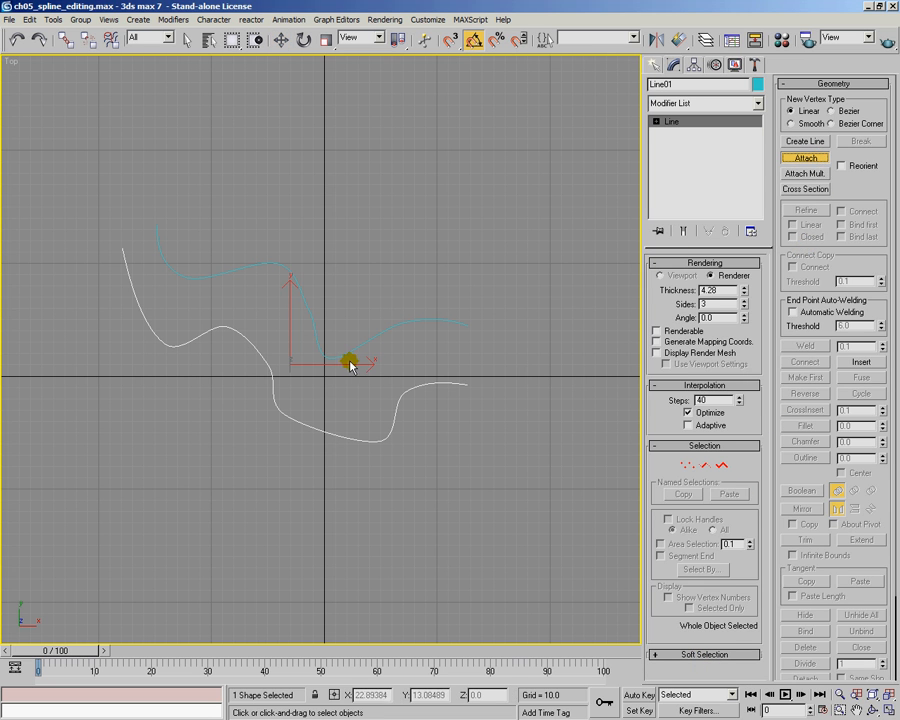
left_click(340, 356)
left_click(804, 157)
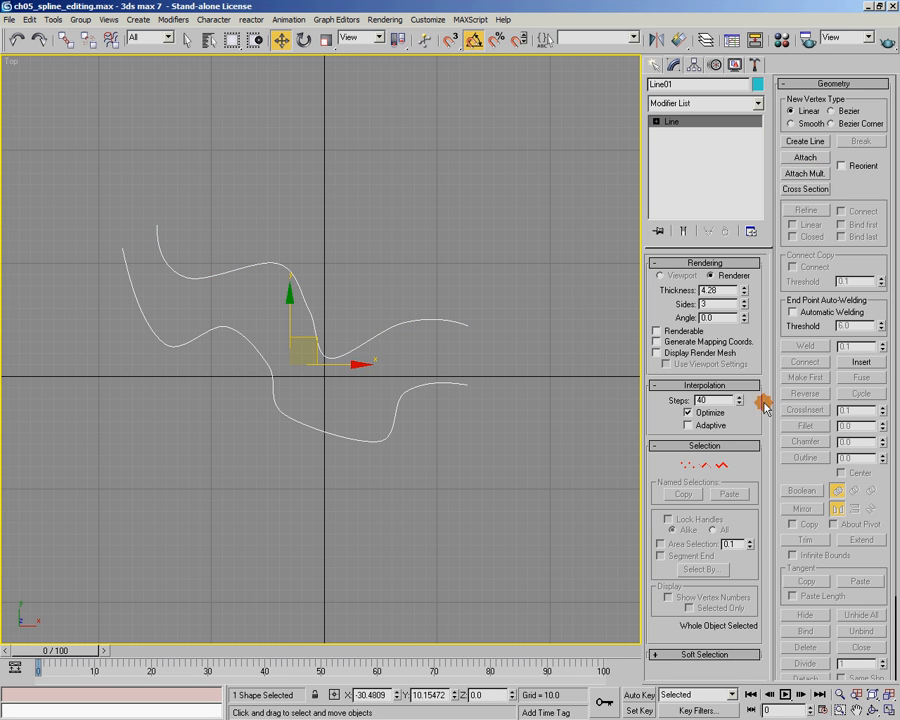
Step: Select vertices on the upper curve and each curve at spline level to examine how the attached object is structured
left_click(688, 466)
left_click(542, 436)
left_click_drag(478, 277, 442, 330)
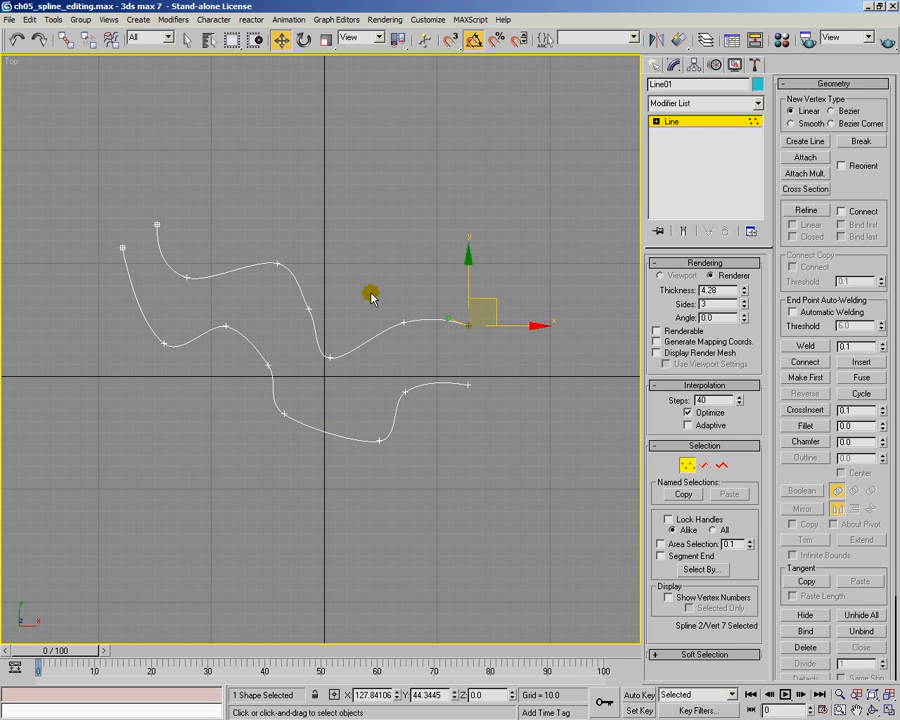
left_click(403, 322)
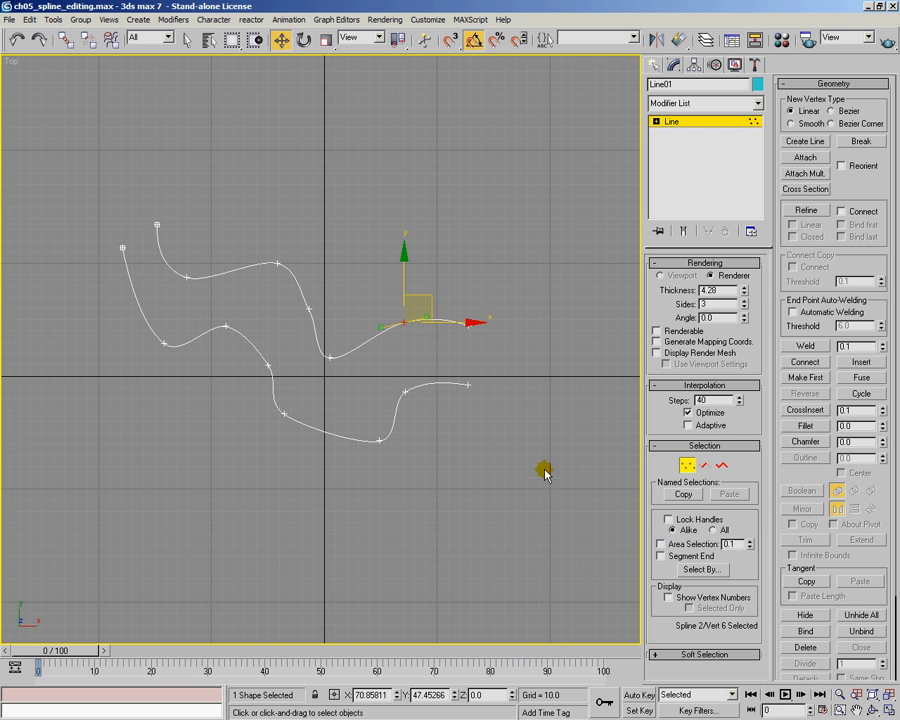
left_click(721, 466)
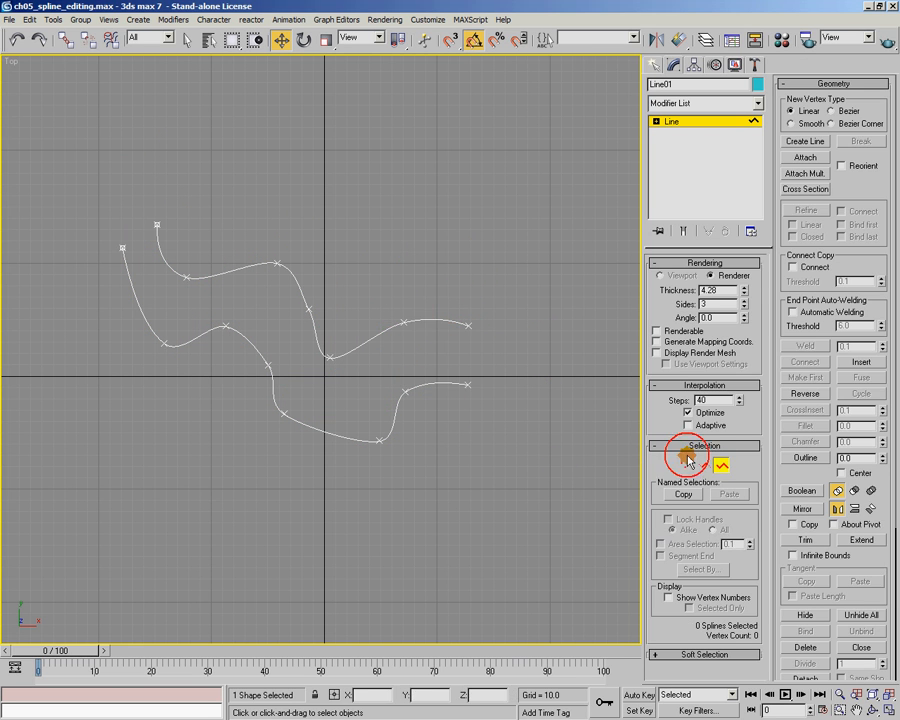
left_click(419, 322)
left_click(427, 381)
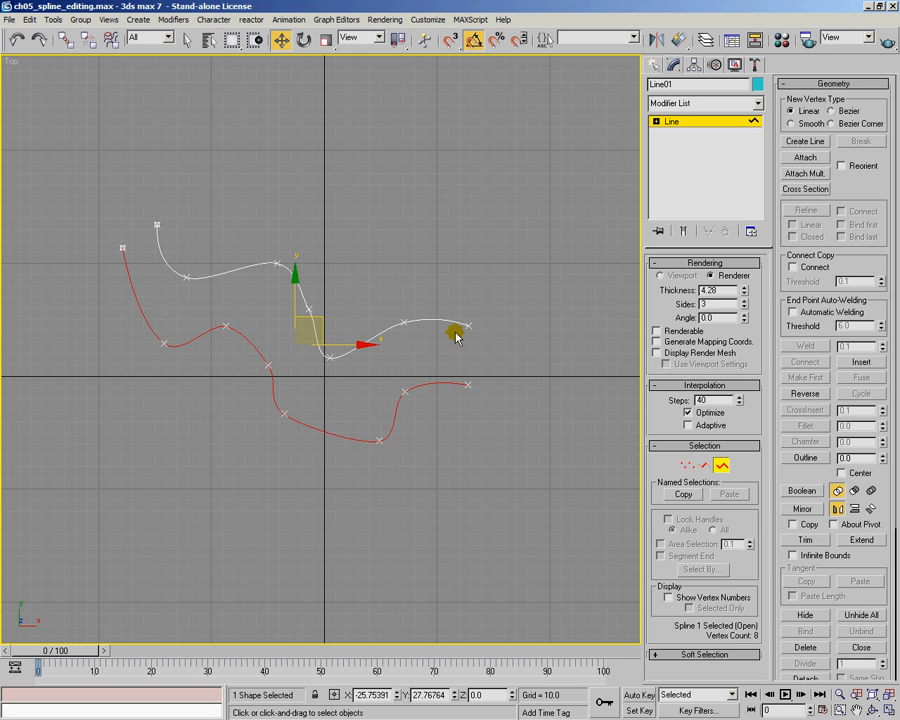
Step: Move the upper curve's first vertex onto the lower curve's first vertex
left_click(687, 465)
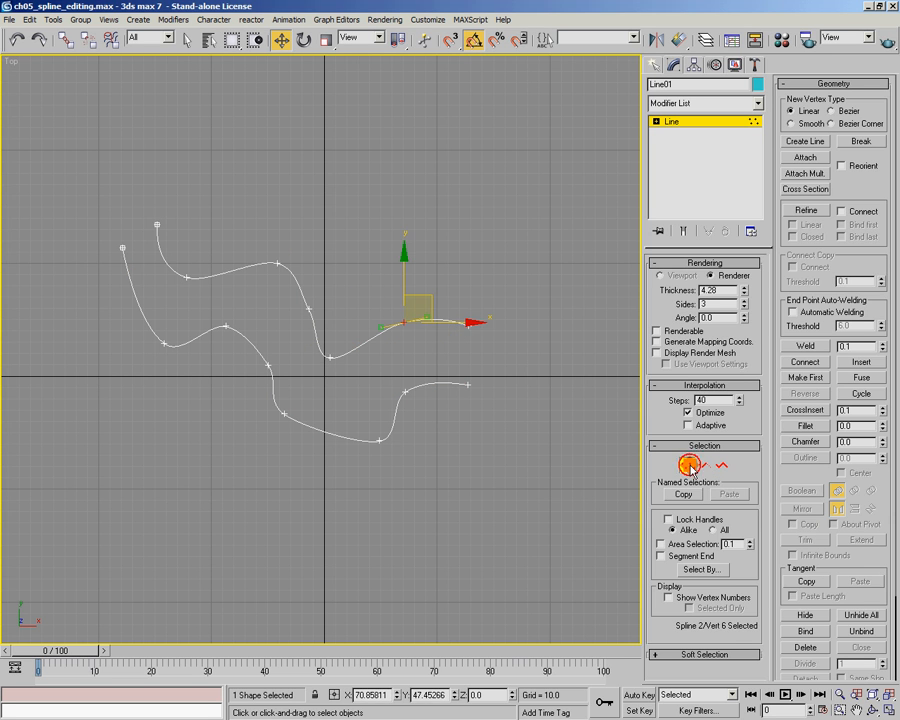
left_click(161, 228)
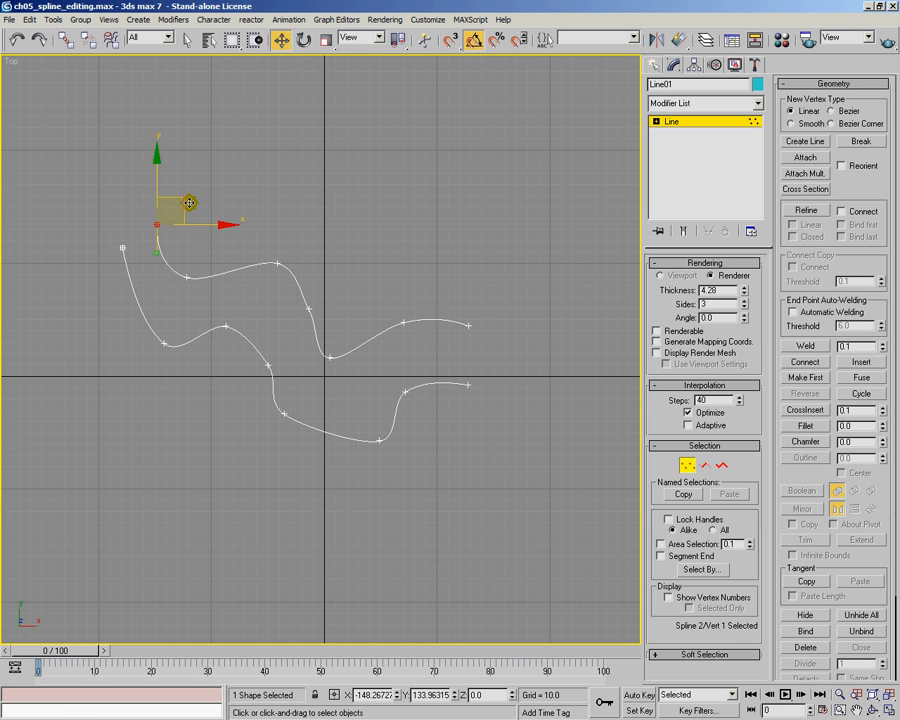
left_click_drag(183, 196, 148, 219)
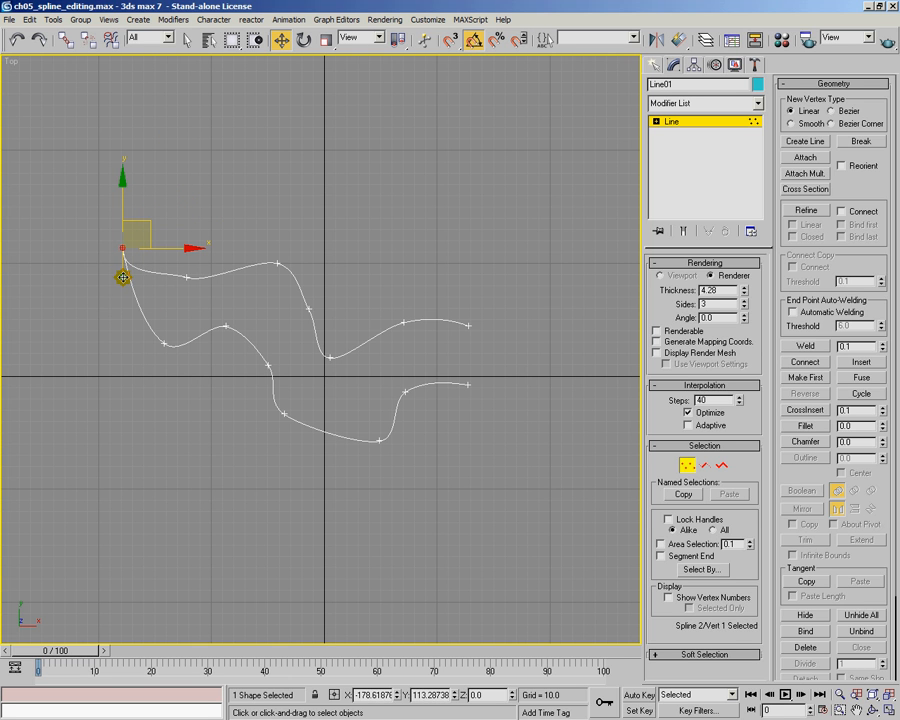
Step: Select the two overlapping start vertices, try to weld them with a 0.1 threshold, and inspect the gap between them
left_click_drag(48, 194, 152, 258)
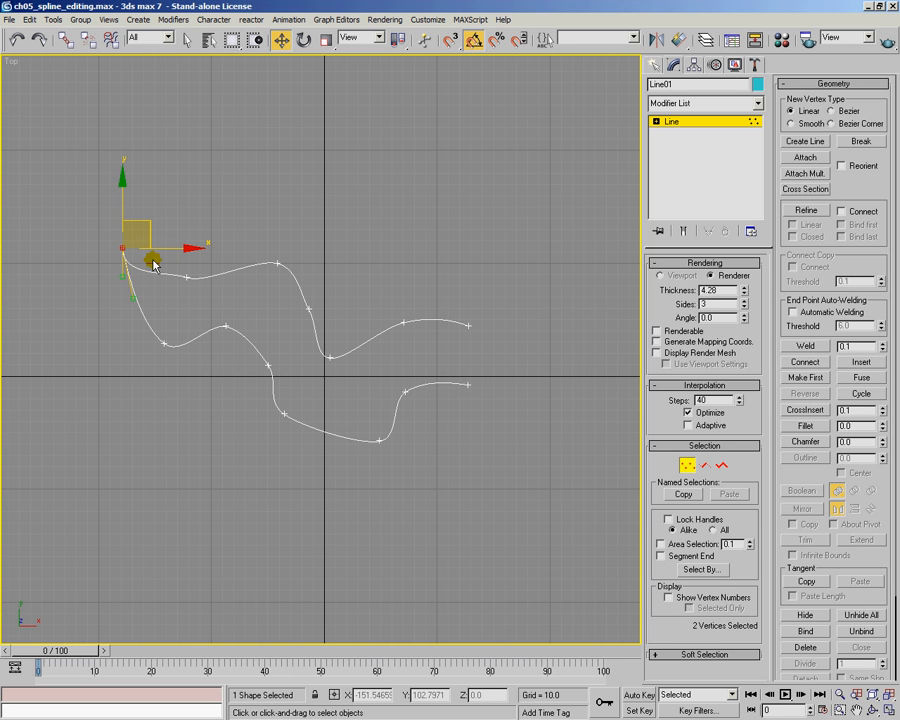
left_click(805, 347)
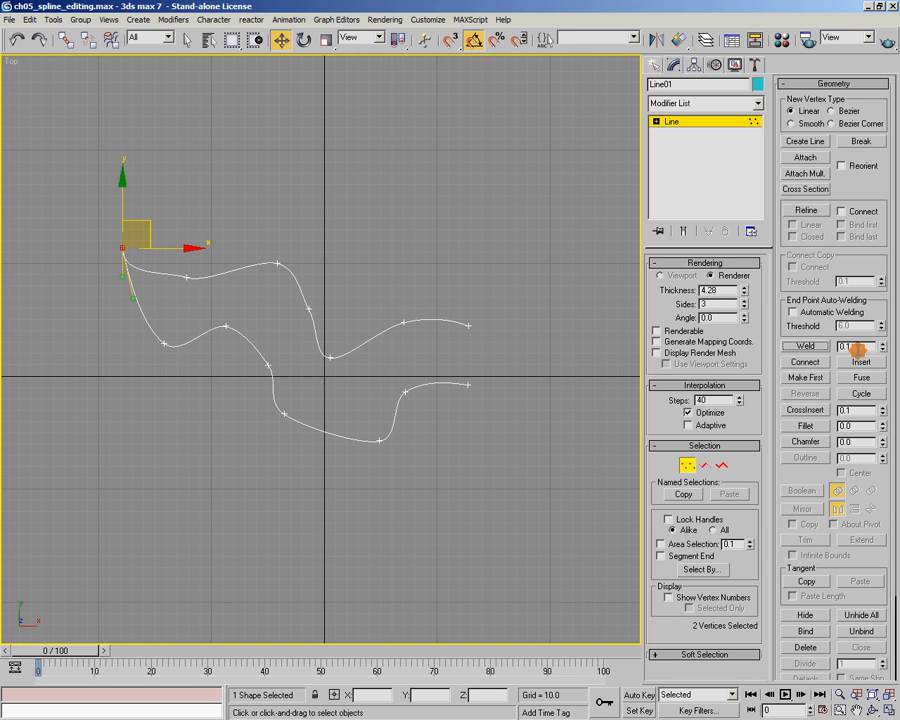
middle_click_drag(26, 216, 214, 322)
scroll(373, 398, "up", 4)
scroll(348, 418, "up", 6)
middle_click_drag(247, 518, 352, 187)
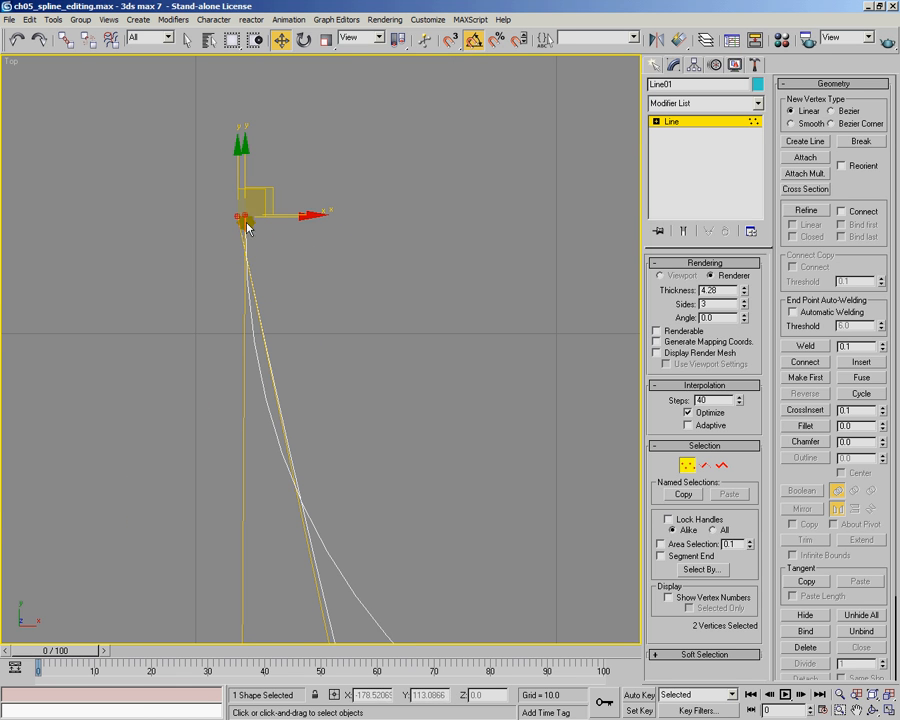
scroll(355, 327, "down", 5)
scroll(424, 376, "down", 2)
scroll(470, 394, "up", 2)
middle_click_drag(469, 370, 319, 376)
middle_click_drag(226, 420, 301, 368)
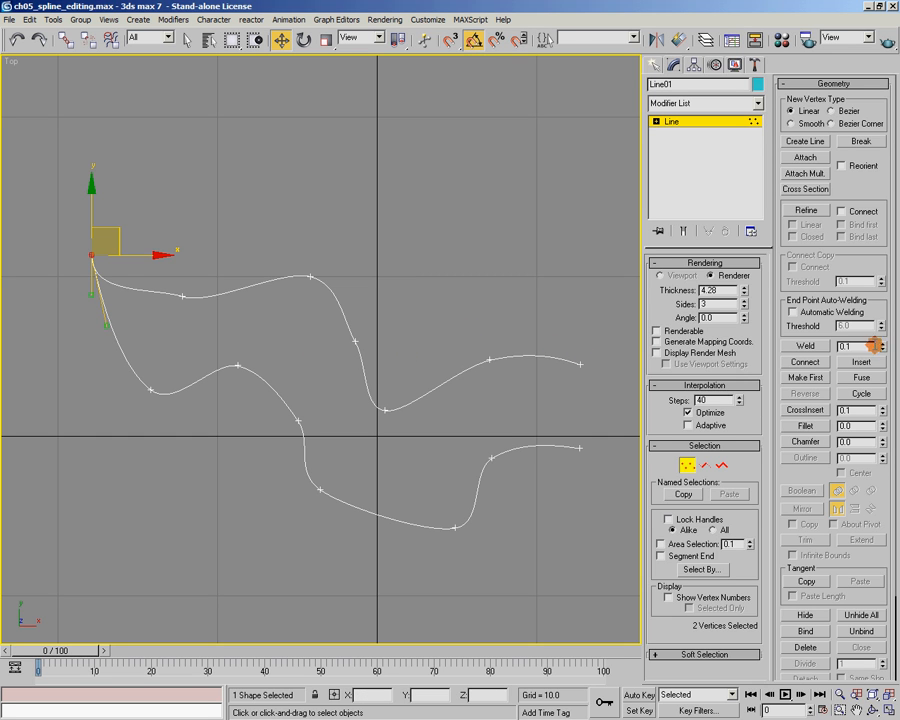
Step: Set the weld threshold to 25.1 and weld the two selected start vertices together
left_click_drag(884, 346, 867, 327)
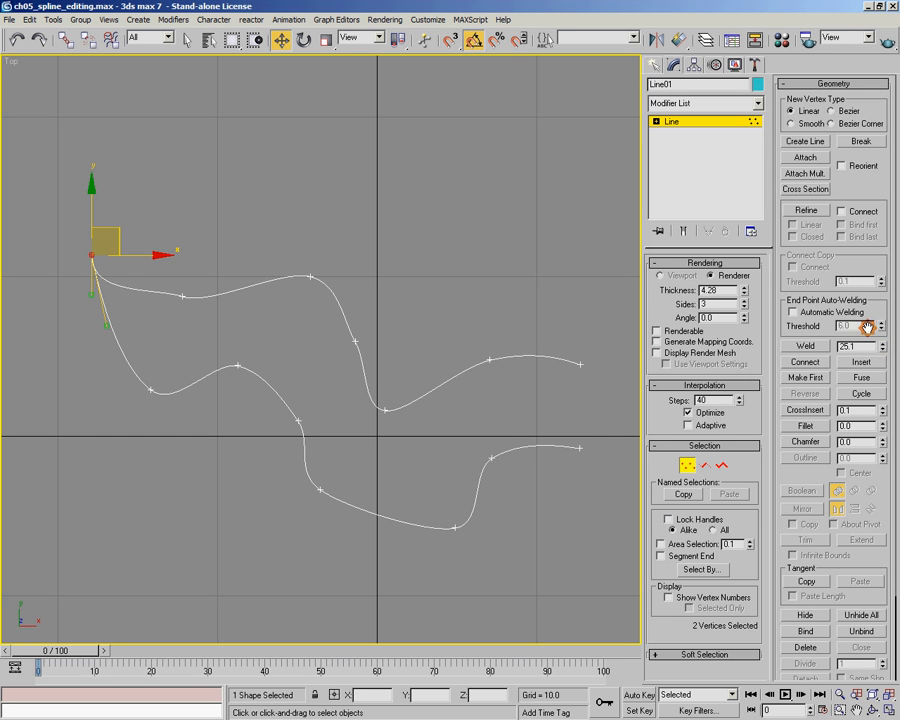
left_click(806, 346)
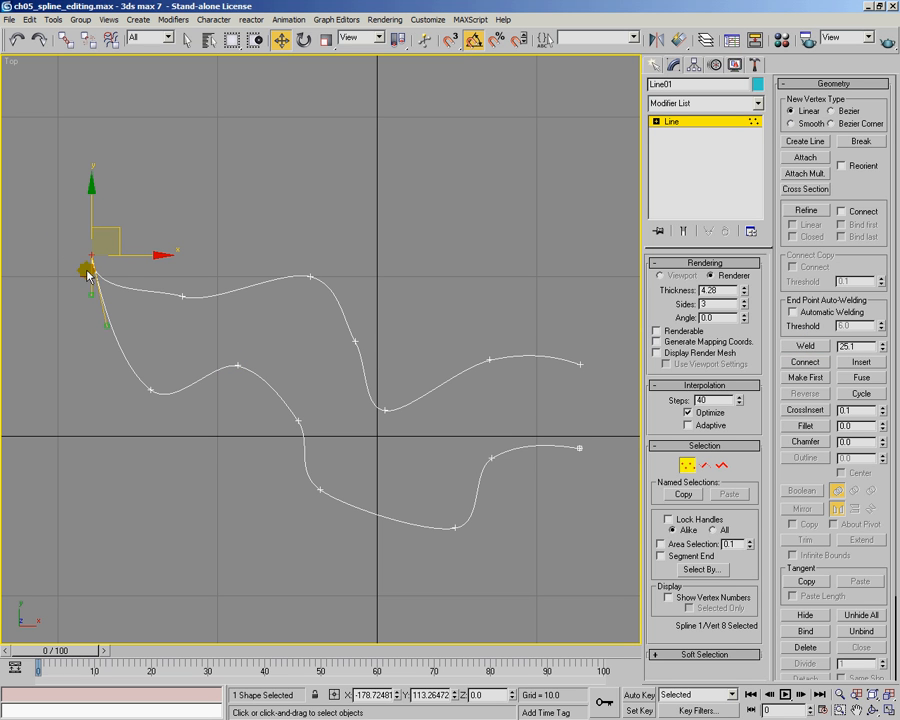
middle_click_drag(96, 291, 234, 318)
scroll(234, 318, "up", 4)
scroll(130, 259, "down", 1)
middle_click_drag(132, 267, 374, 404)
middle_click_drag(317, 374, 217, 335)
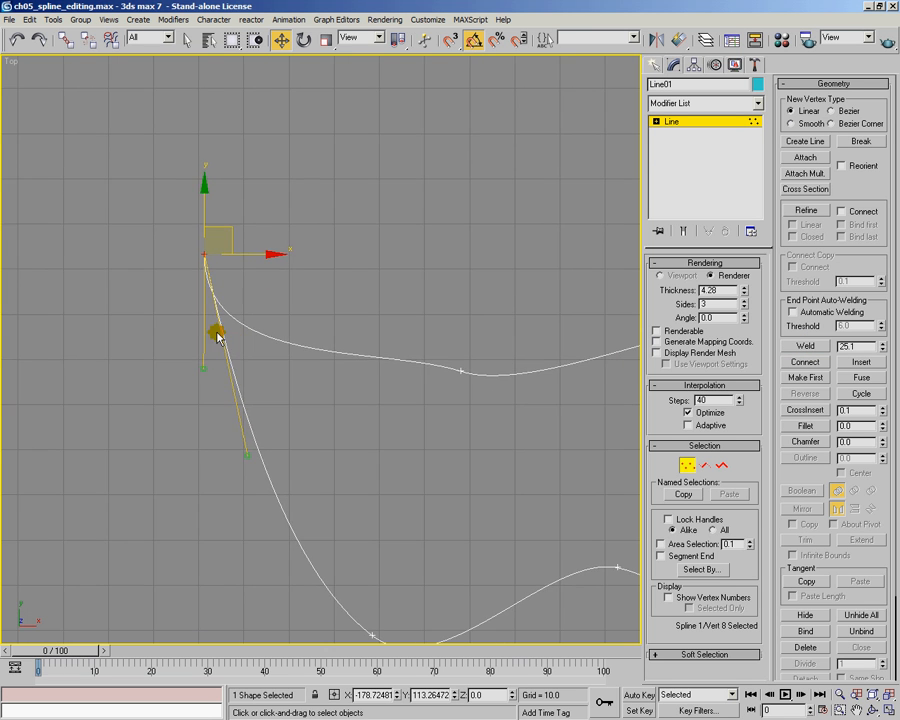
Step: Reset the tangents of the welded vertex and try adjusting one of its Bezier Corner handles
left_click(266, 274)
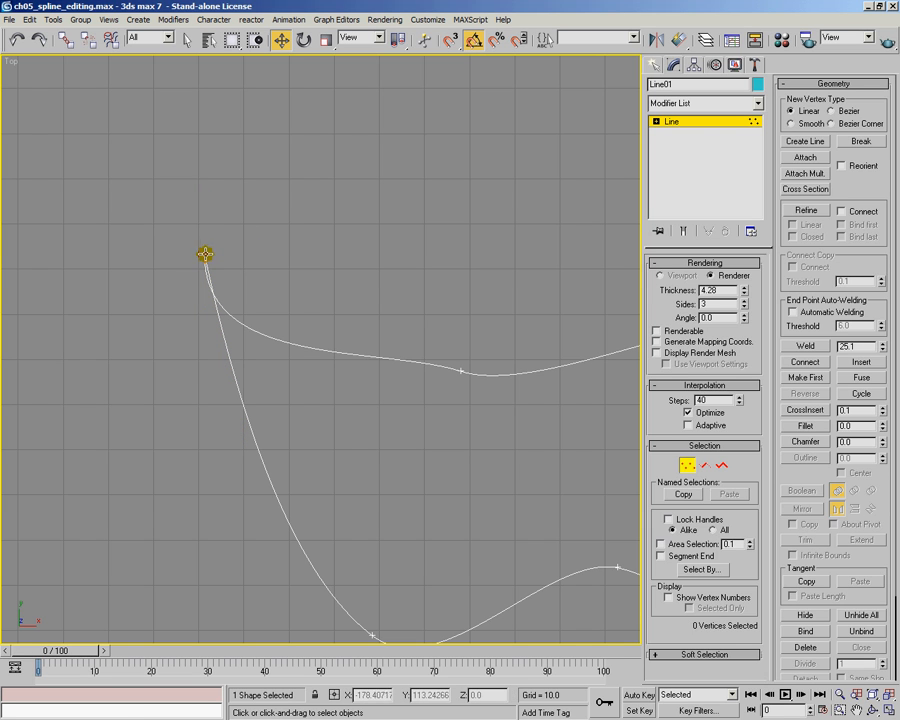
left_click(204, 254)
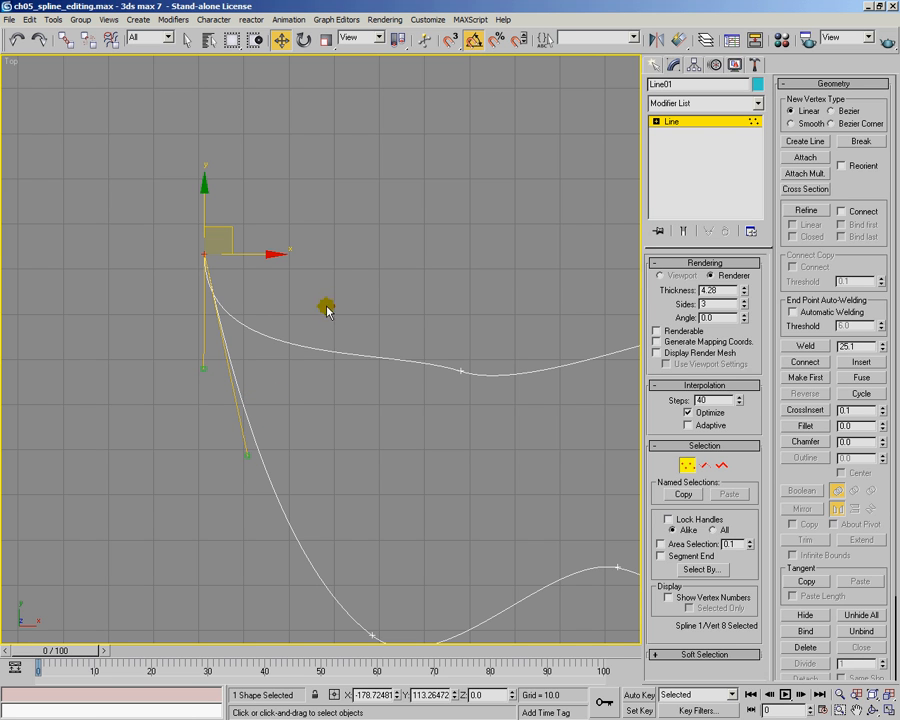
right_click(203, 254)
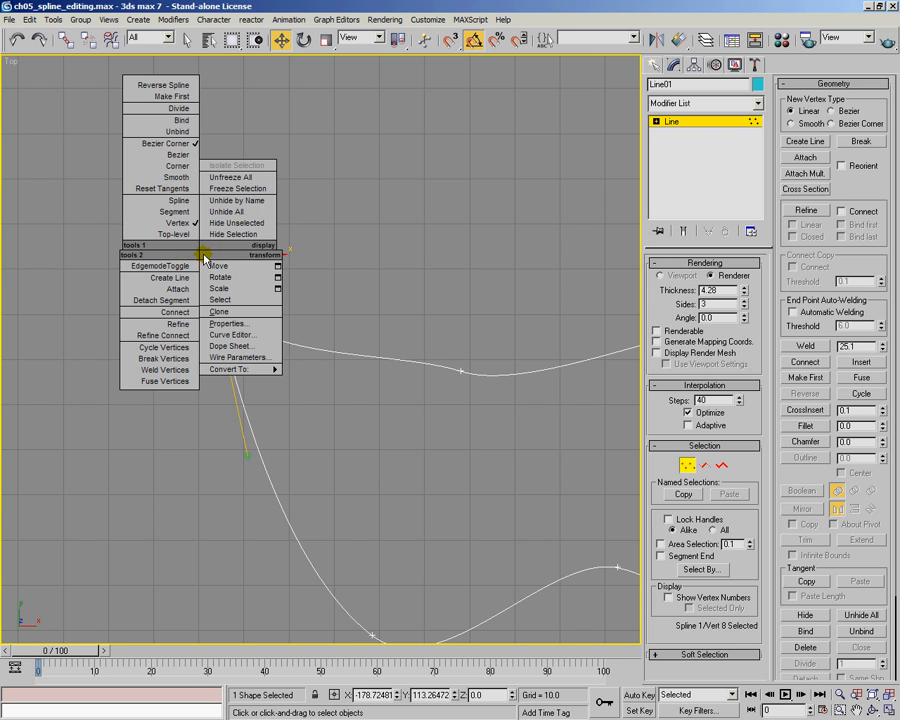
left_click(174, 189)
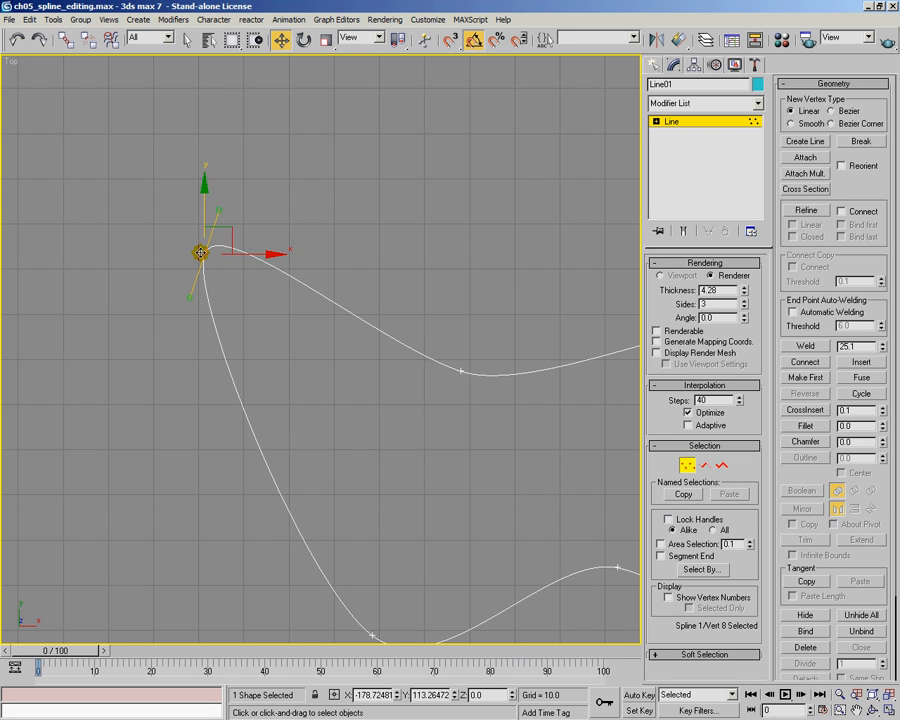
left_click_drag(217, 210, 254, 208)
Step: Convert the welded vertex to Bezier and lengthen its handles up and to the right to round the curve's tip
right_click(202, 259)
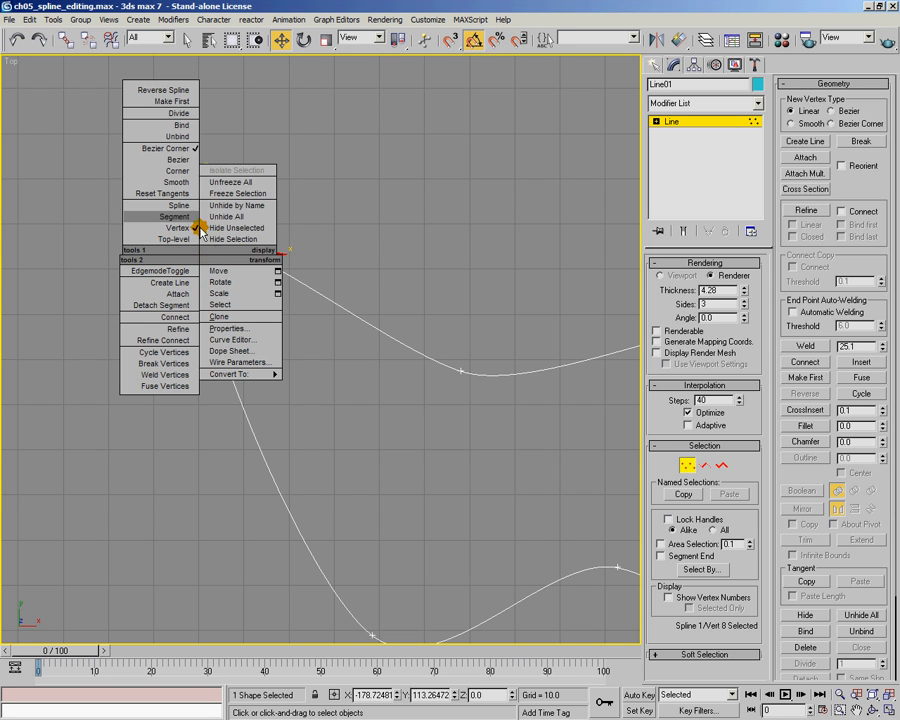
left_click(181, 165)
left_click_drag(220, 209, 249, 147)
scroll(355, 401, "down", 8)
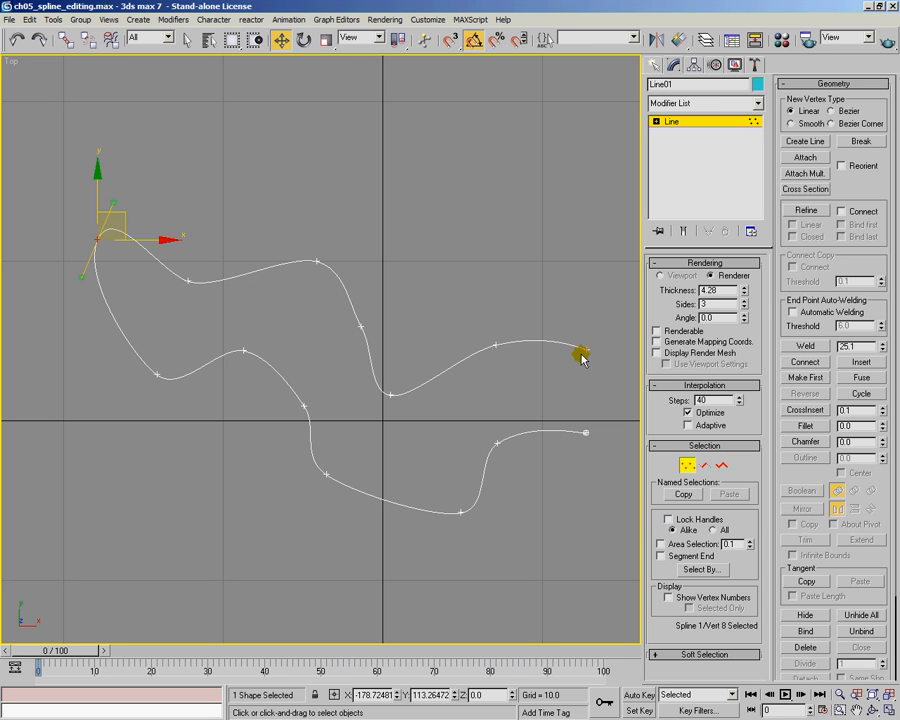
Step: Select the welded curve at spline level to check whether both halves form a single spline
left_click(721, 467)
left_click(521, 283)
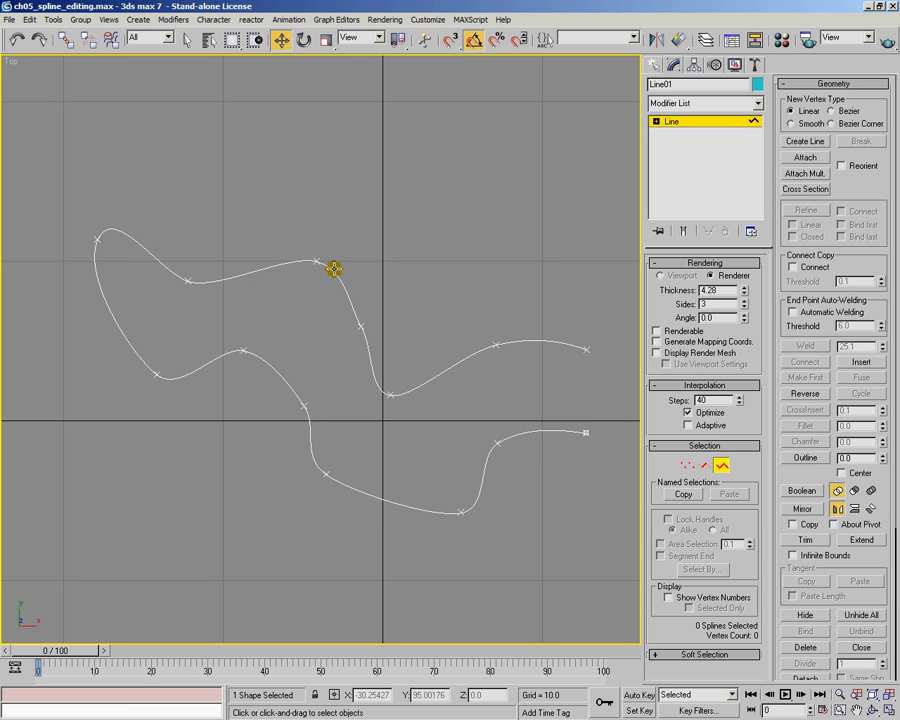
left_click(484, 346)
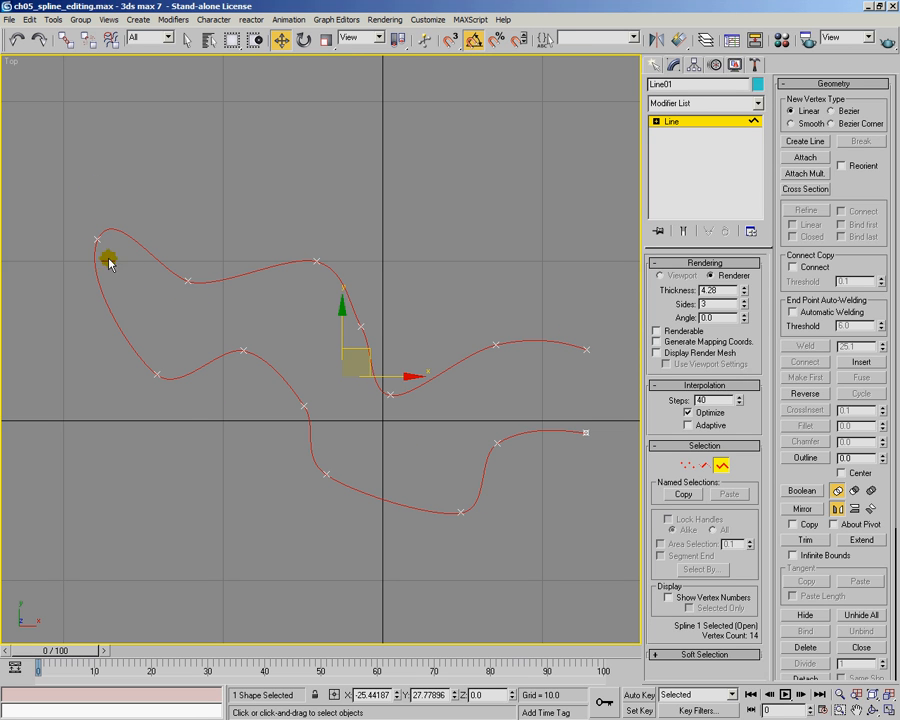
Step: Break the curve at the upper branch's third vertex, counted from the welded tip
left_click(705, 466)
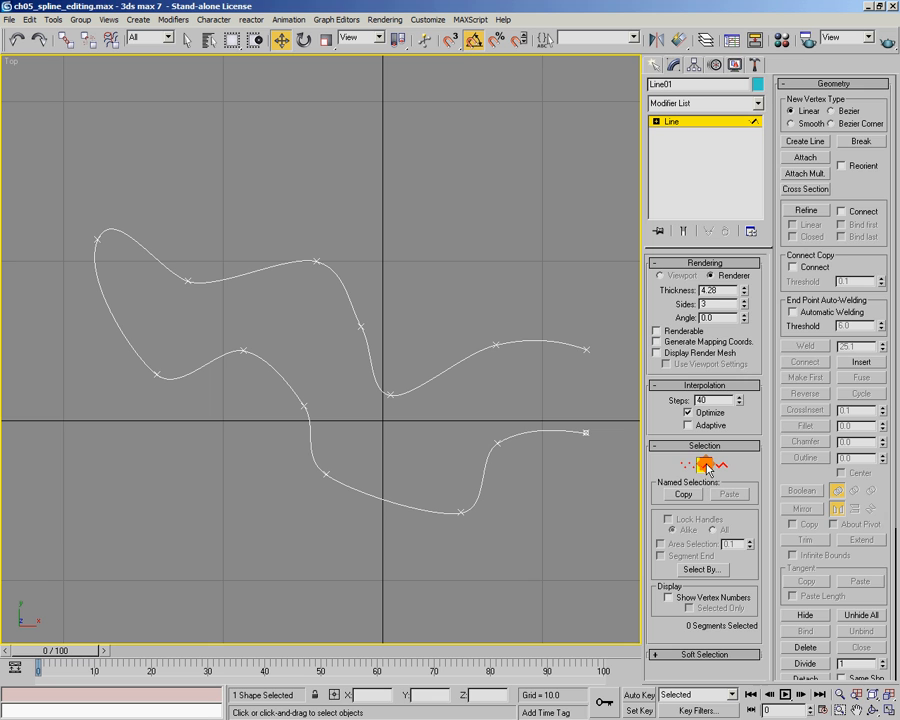
left_click(687, 466)
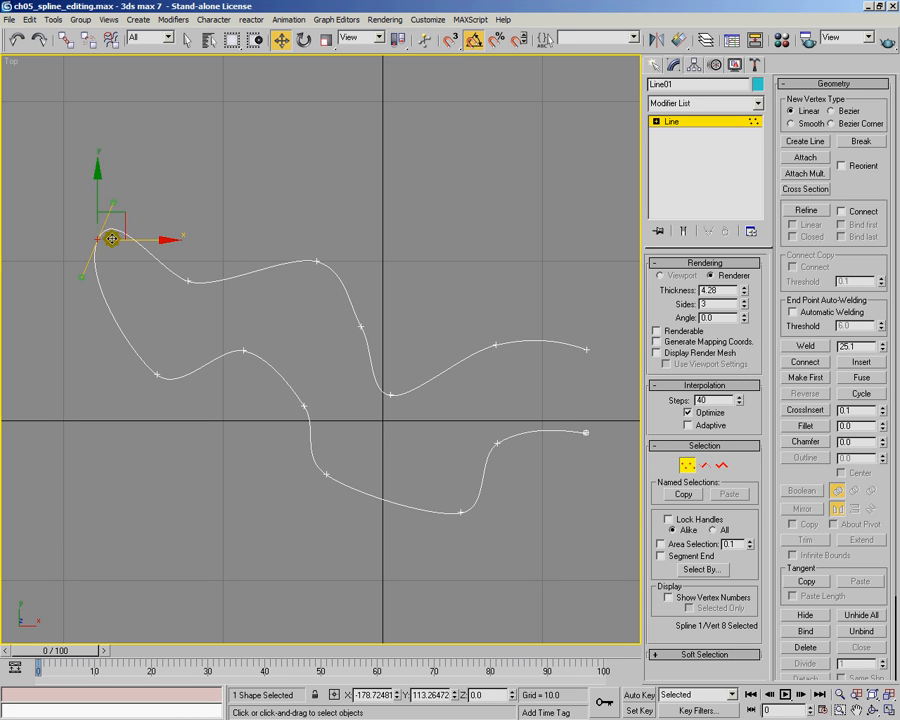
left_click_drag(241, 251, 341, 277)
left_click(860, 143)
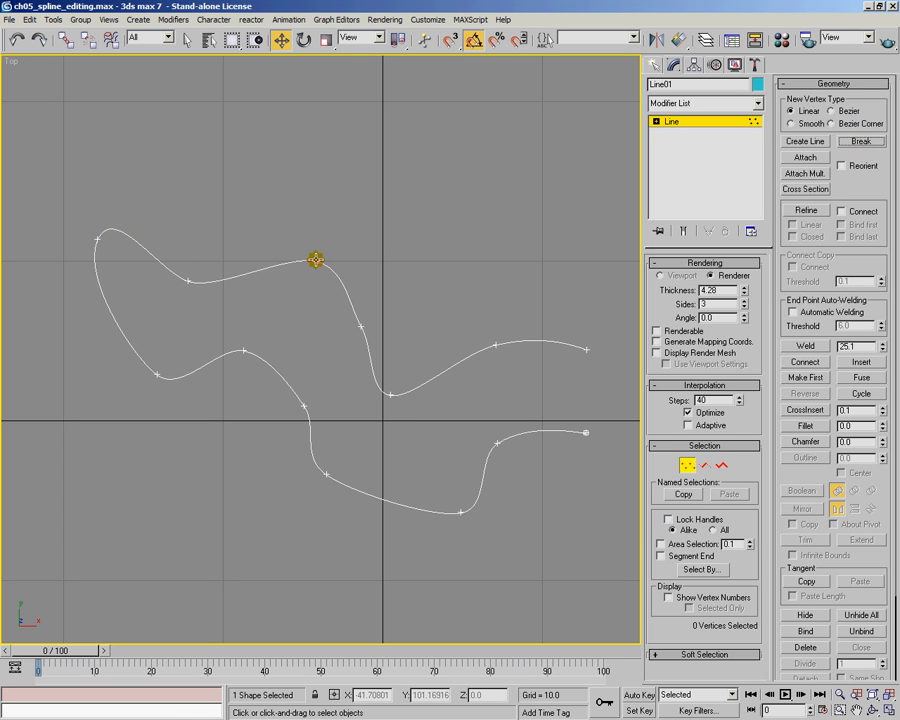
Step: Select the four upper segments right of the break, try moving them up and to the right, and cancel the move
left_click(704, 465)
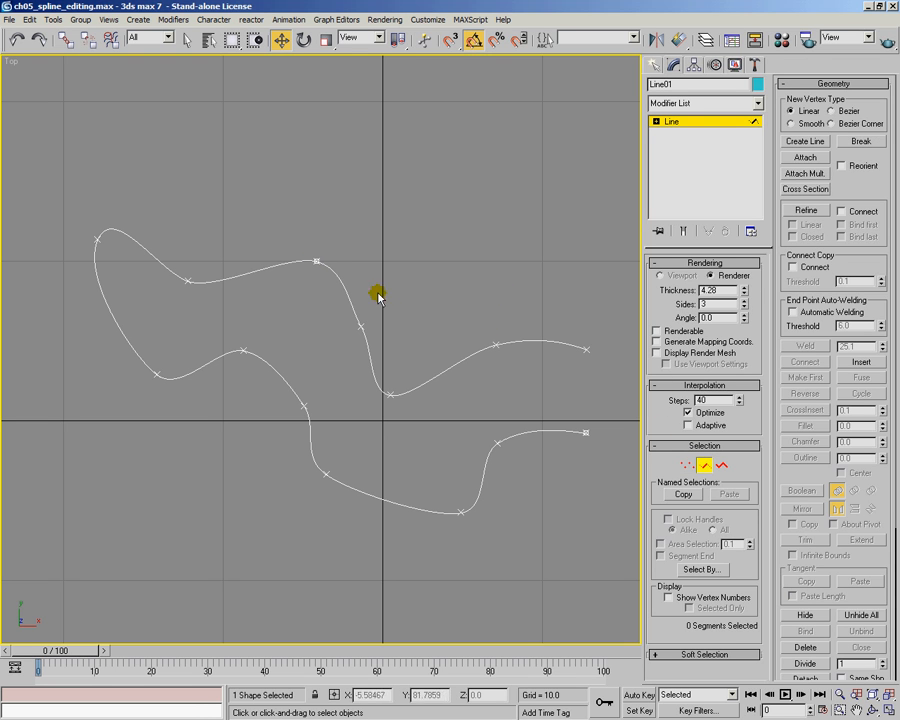
left_click_drag(325, 279, 540, 380)
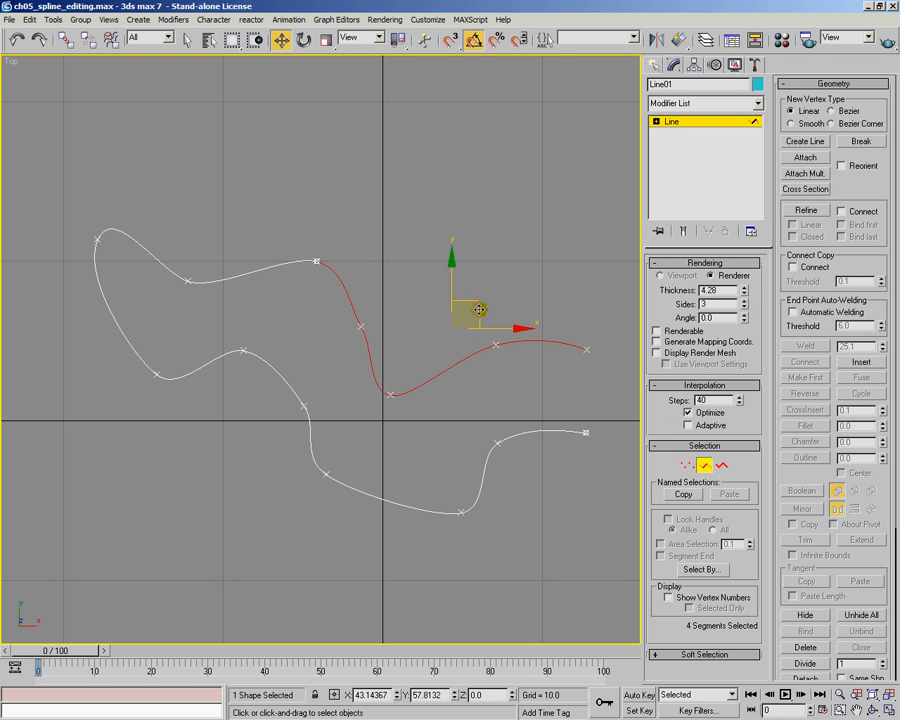
left_click_drag(480, 307, 552, 224)
right_click(552, 224)
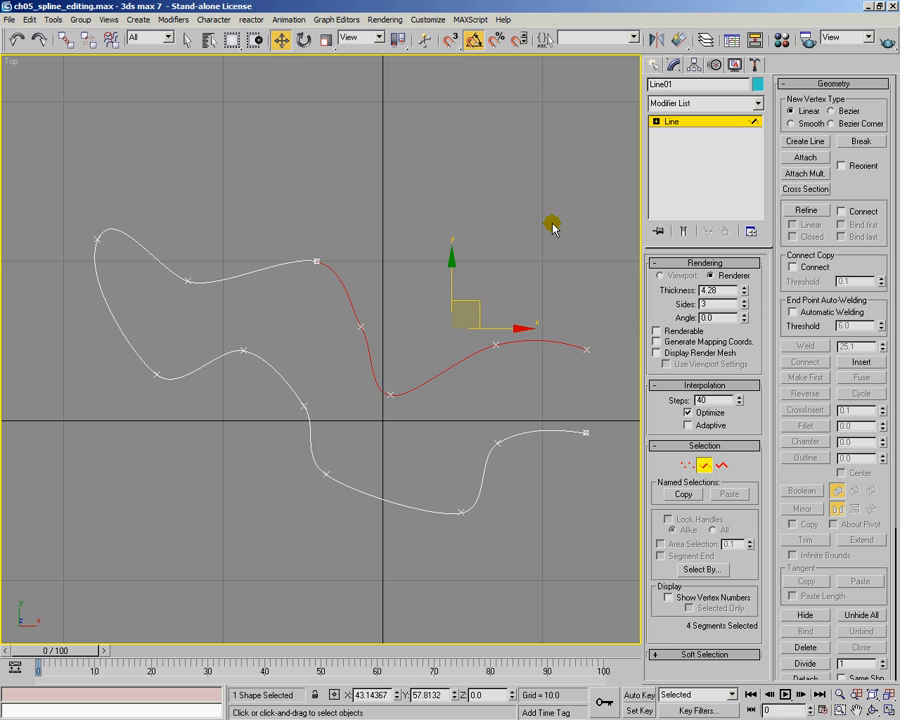
Step: Break the lower branch at its fourth vertex, counted from the welded tip
left_click(686, 465)
left_click(305, 416)
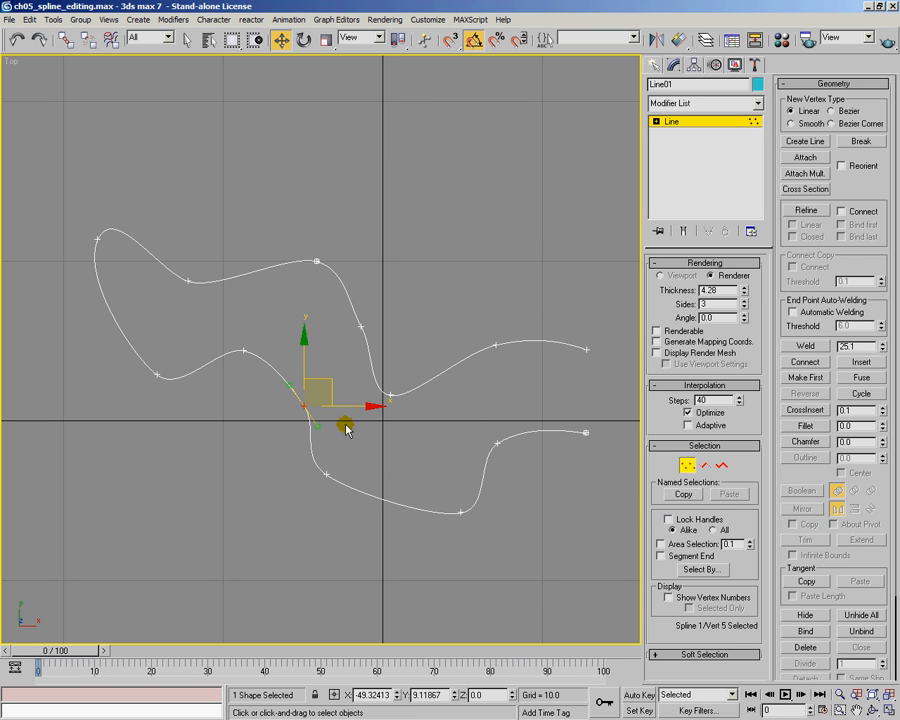
left_click(859, 142)
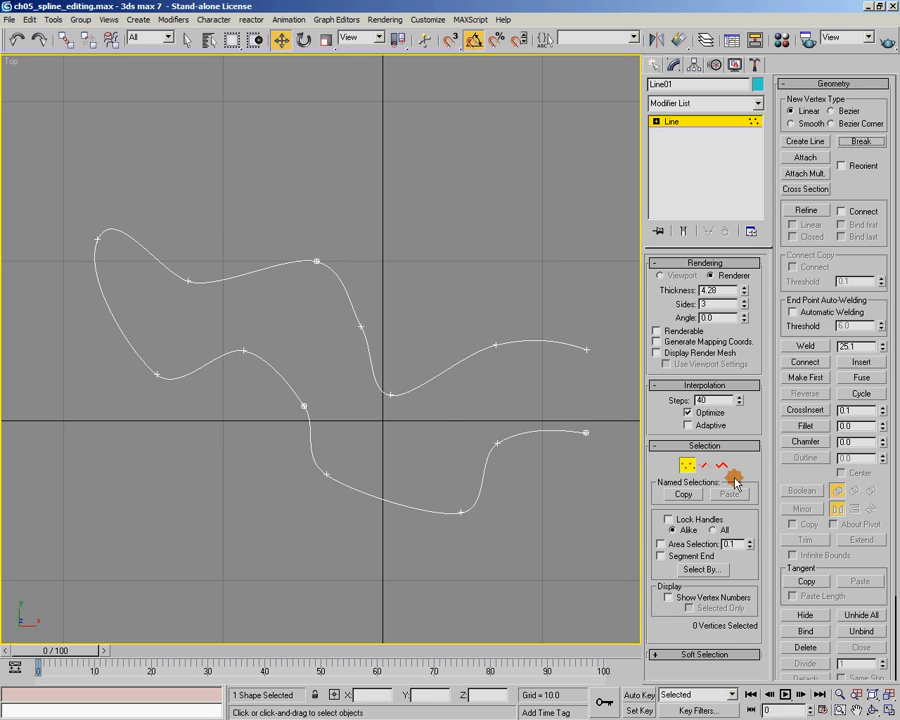
Step: Try moving segments of the lower and upper branches beyond the two breaks, cancelling the moves
left_click(704, 466)
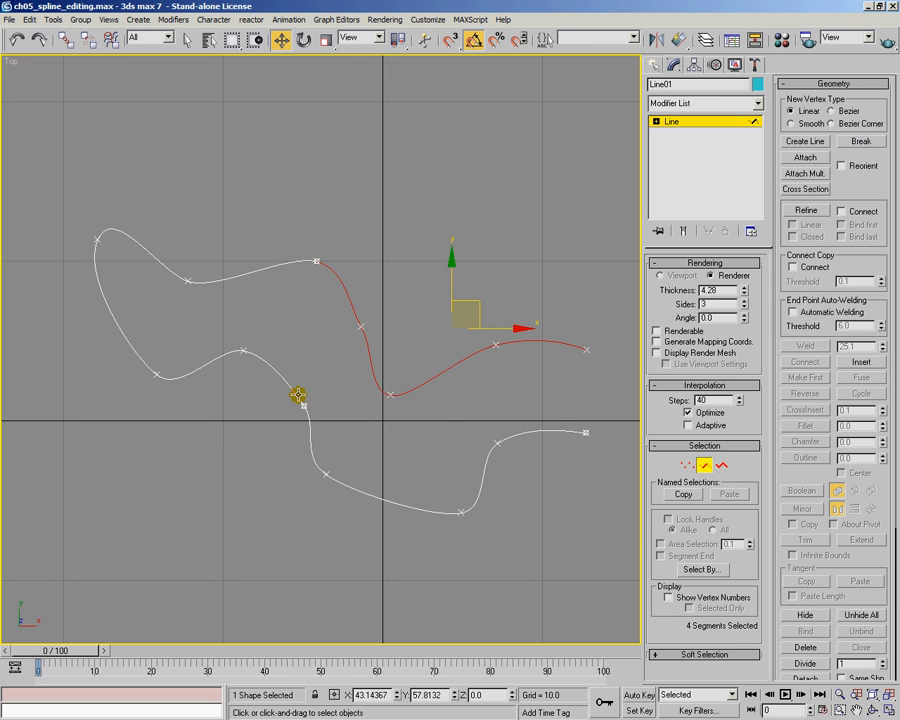
left_click_drag(283, 435, 528, 512)
mouse_move(472, 437)
left_mouse_down()
mouse_move(502, 474)
mouse_move(573, 510)
mouse_move(460, 444)
mouse_move(473, 437)
left_mouse_up()
left_click_drag(378, 355, 545, 397)
left_click_drag(491, 335, 493, 274)
right_click(493, 275)
left_click_drag(343, 276, 382, 262)
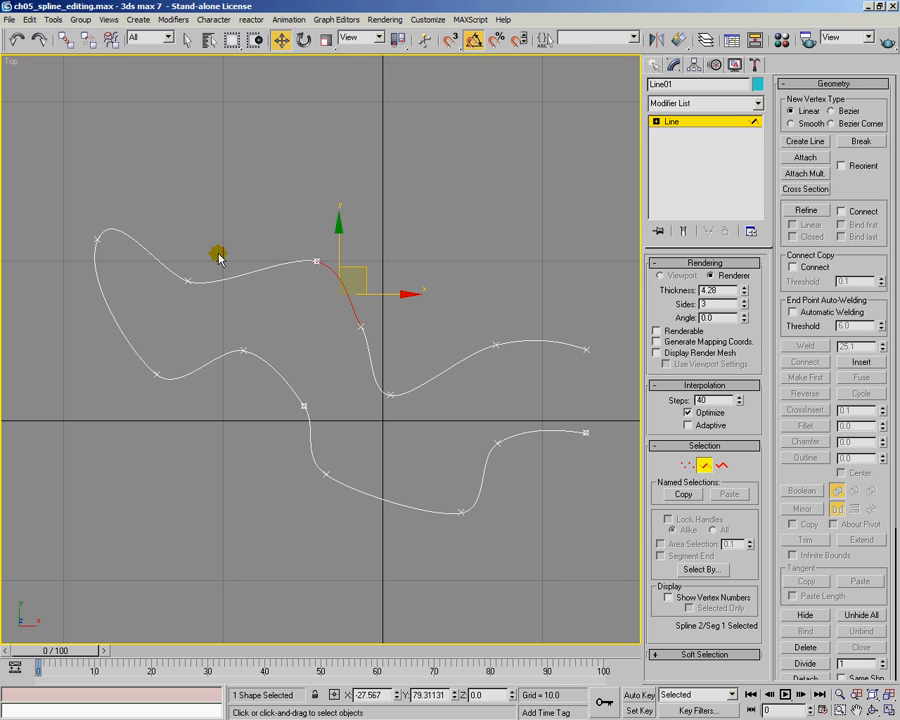
Step: Select the upper, middle and lower splines one after another at spline level to check that they are separate pieces
left_click(722, 465)
left_click(464, 336)
left_click(516, 350)
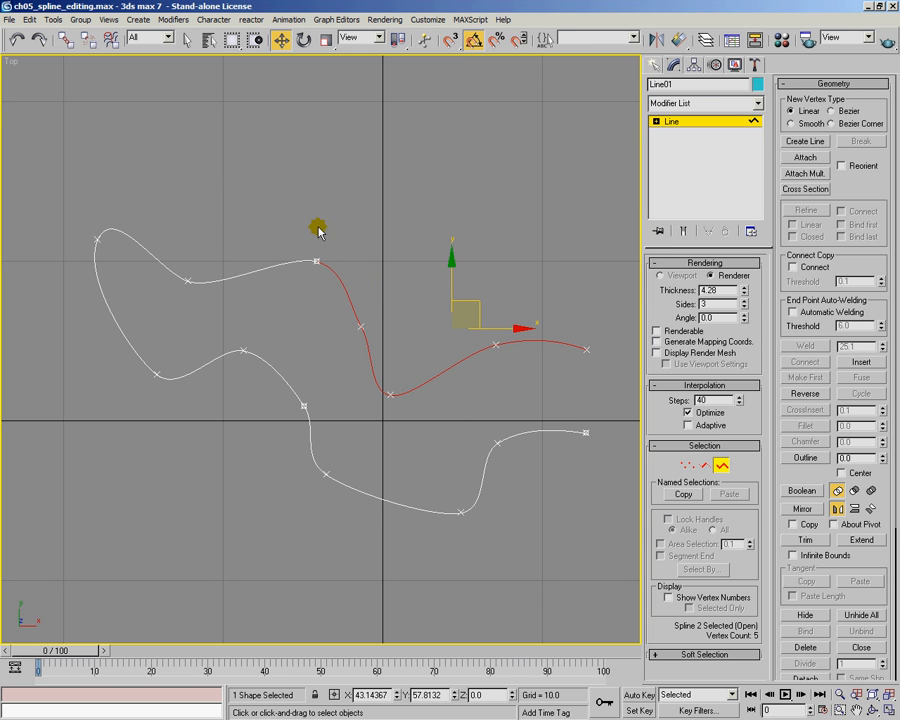
left_click(268, 264)
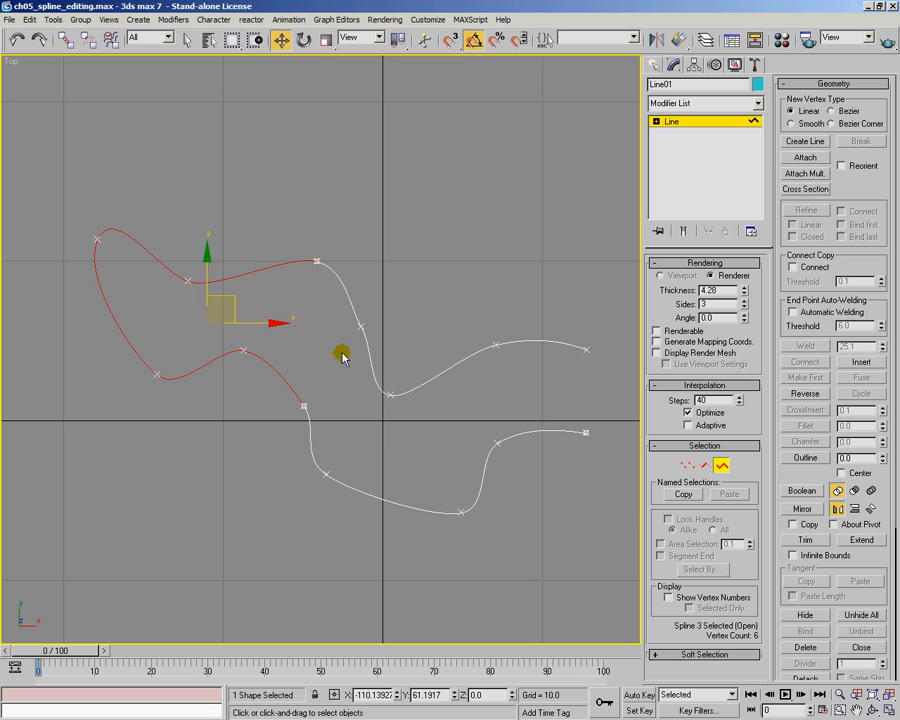
left_click(408, 505)
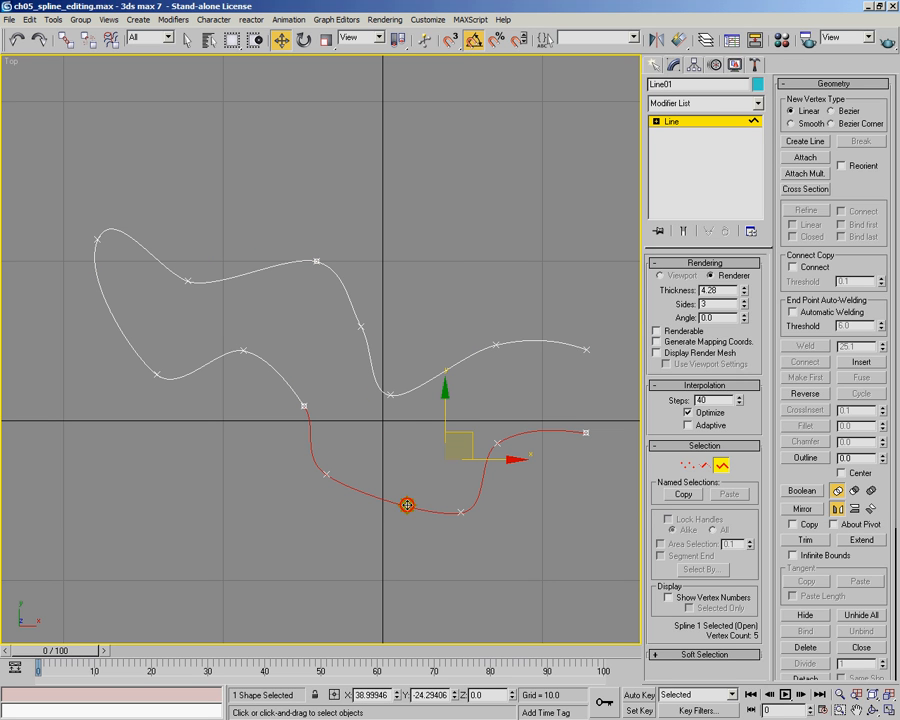
Step: Select all vertices of the line and weld the coincident ones at both breaks, then clear the selection
left_click(688, 466)
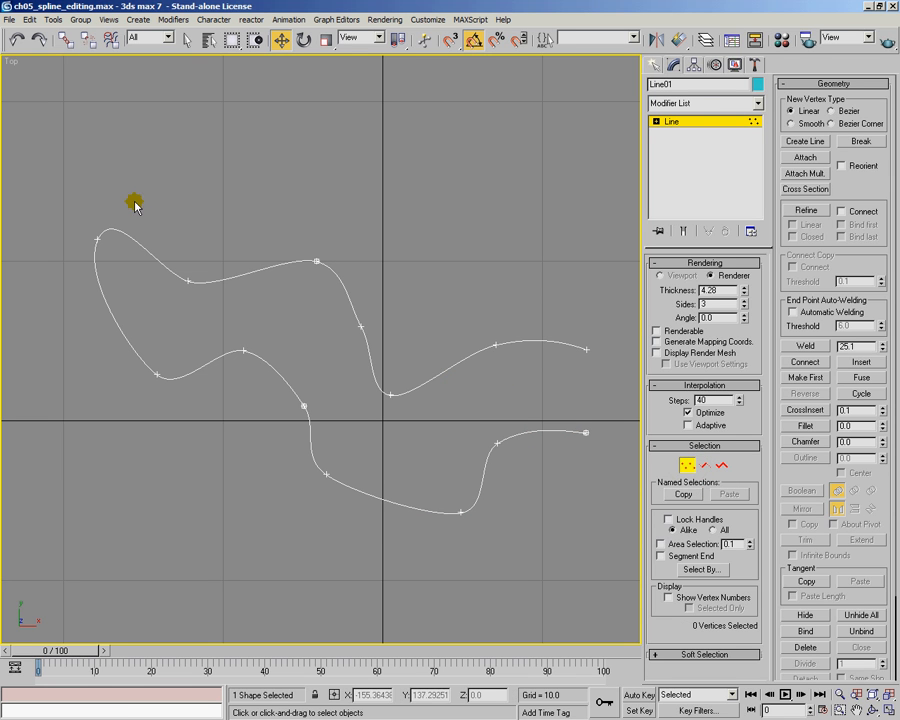
left_click_drag(82, 183, 614, 543)
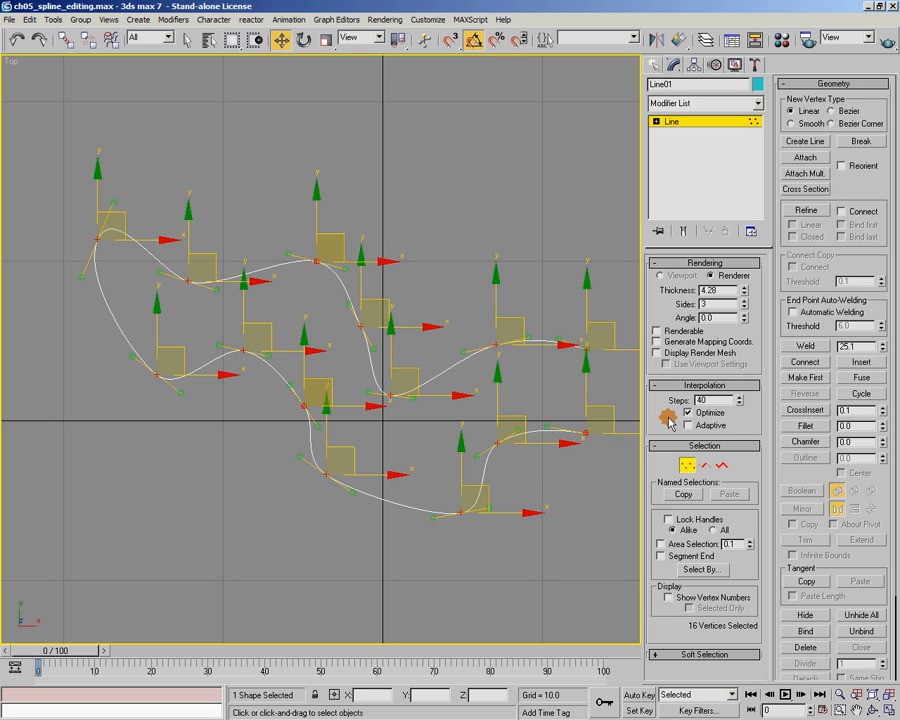
left_click(807, 346)
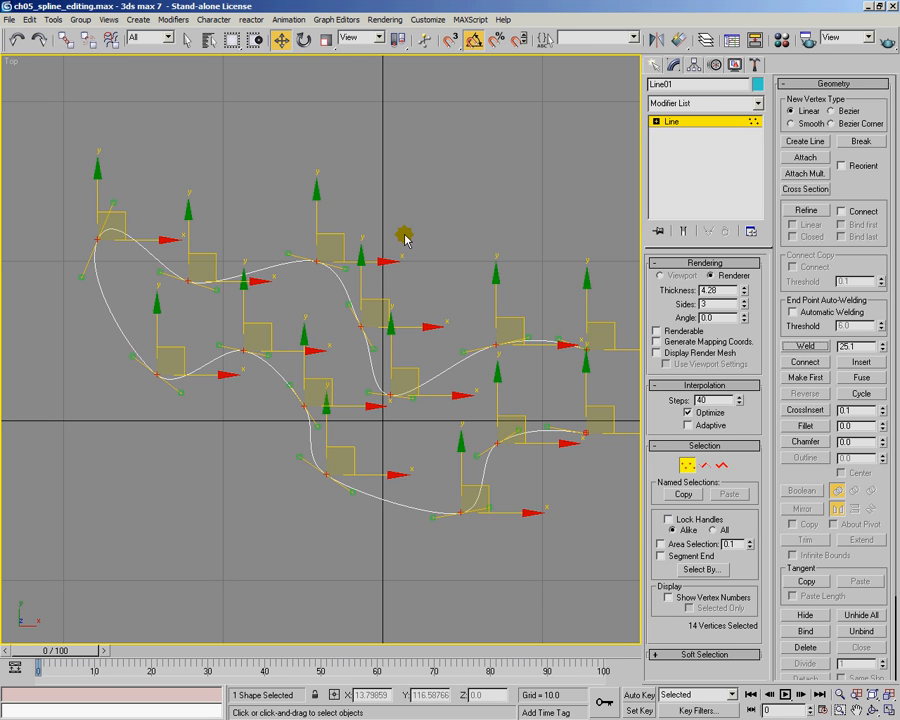
left_click(538, 269)
Step: Select the whole curve at spline level to check its continuity, and return to object level
left_click(721, 465)
left_click(558, 271)
left_click(532, 340)
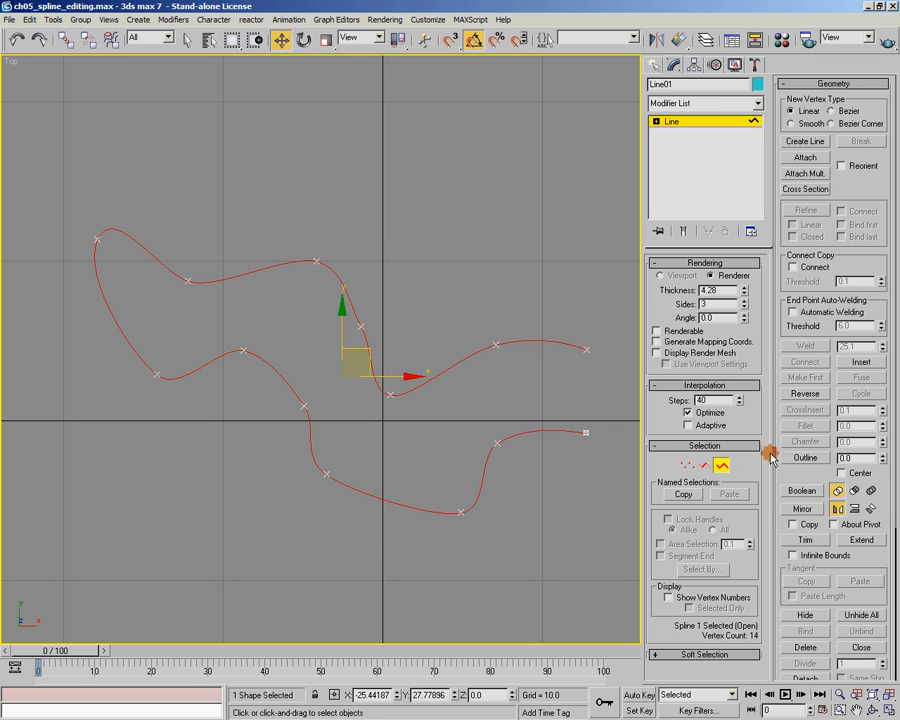
left_click(722, 465)
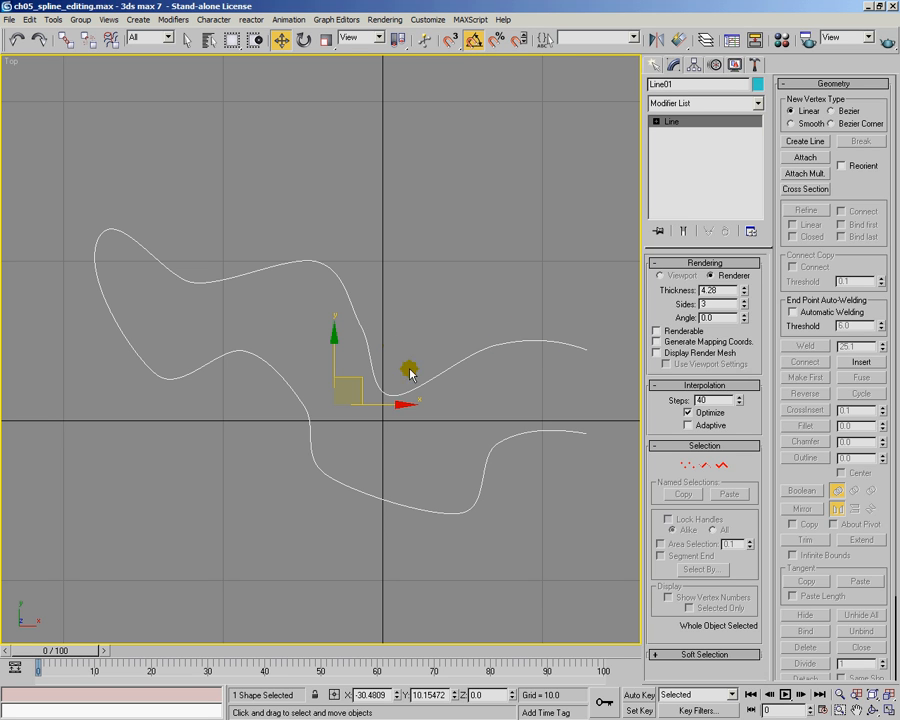
Step: Detach the five upper-branch segments between its second vertex from the tip and the open end as a separate shape with the default name
left_click(704, 465)
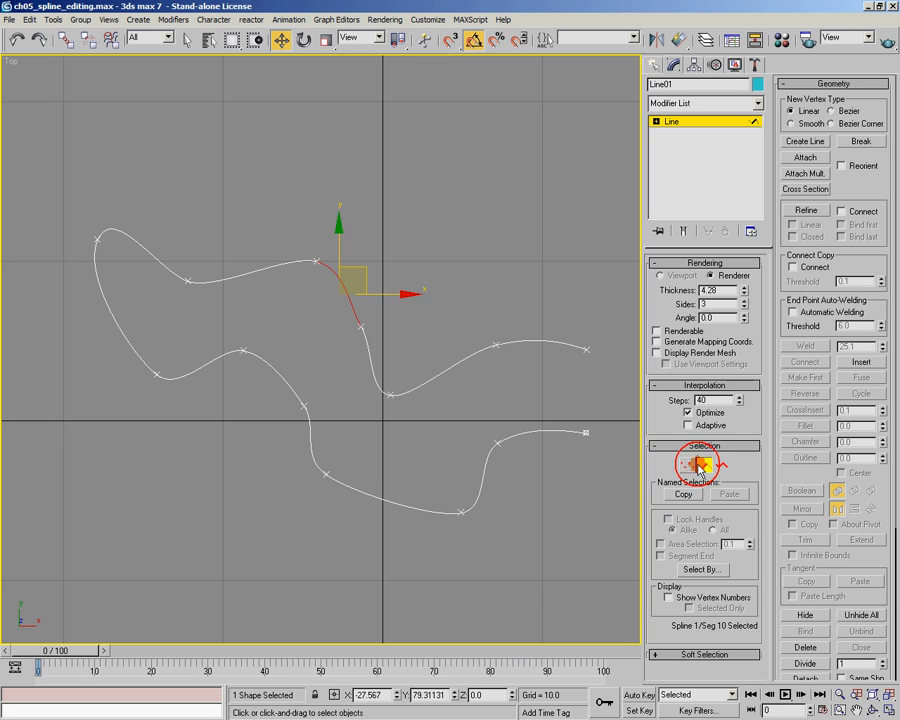
left_click_drag(275, 219, 543, 368)
left_click_drag(827, 562, 832, 483)
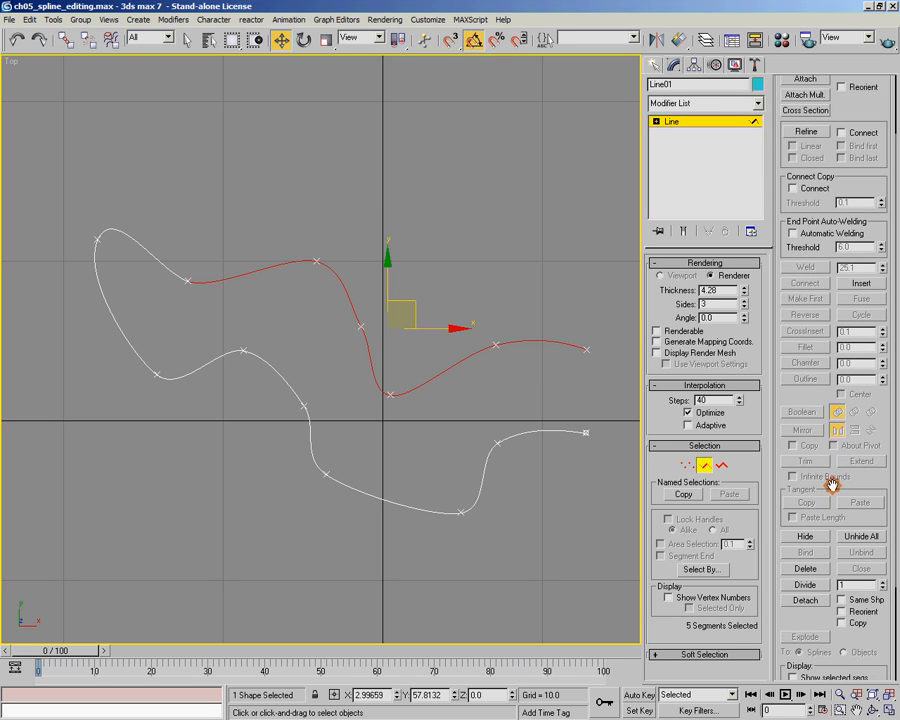
left_click(808, 601)
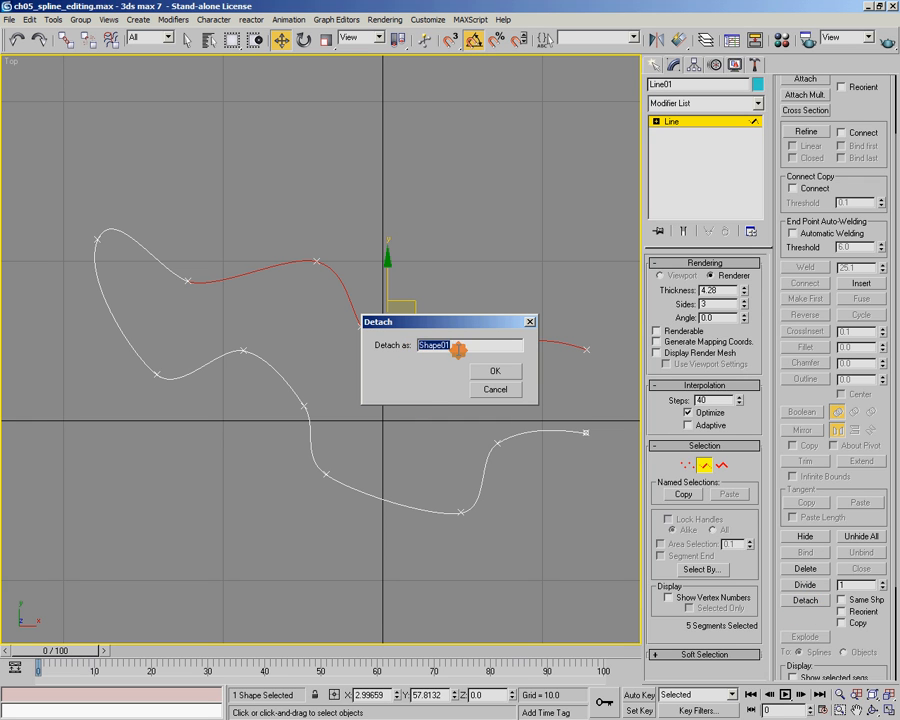
left_click(507, 369)
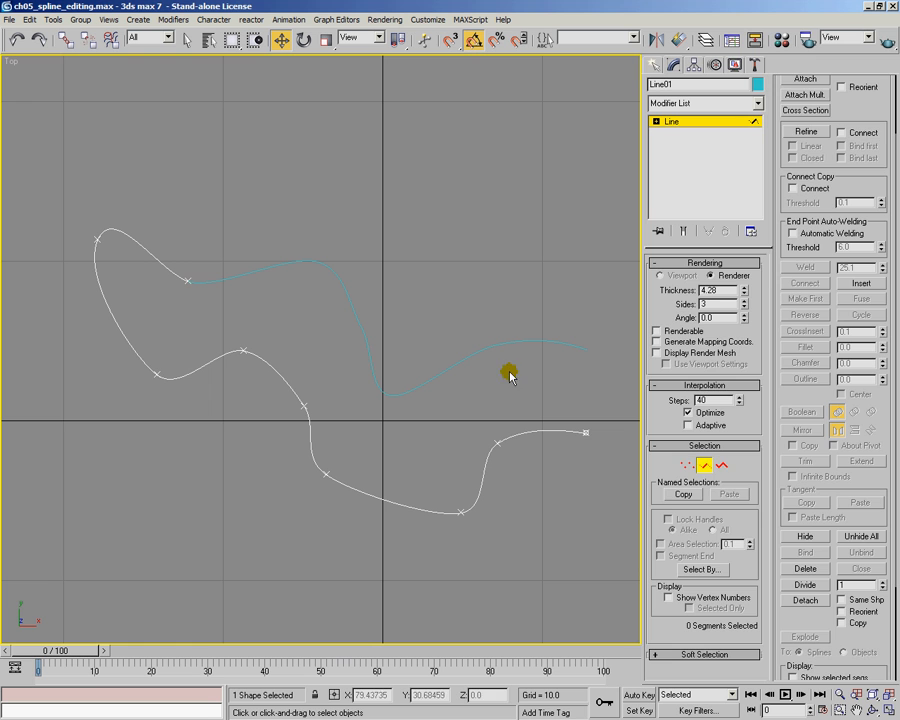
Step: Leave sub-object editing and select the detached upper curve to inspect it as its own object
left_click(714, 468)
left_click(382, 224)
left_click_drag(259, 224, 310, 306)
left_click_drag(190, 184, 128, 268)
left_click_drag(352, 220, 305, 284)
left_click_drag(252, 421, 315, 362)
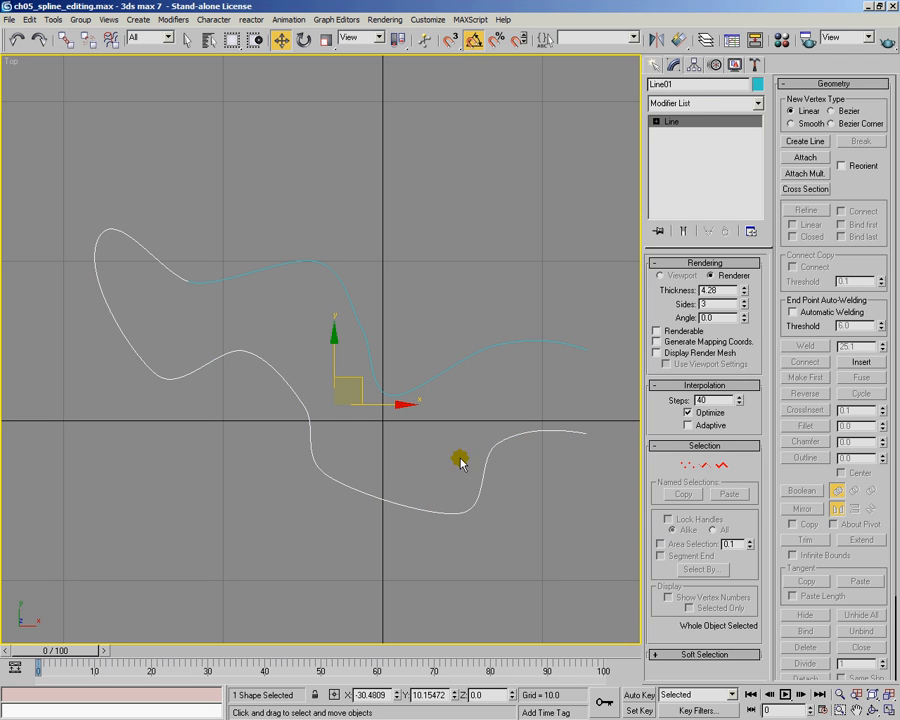
left_click(343, 309)
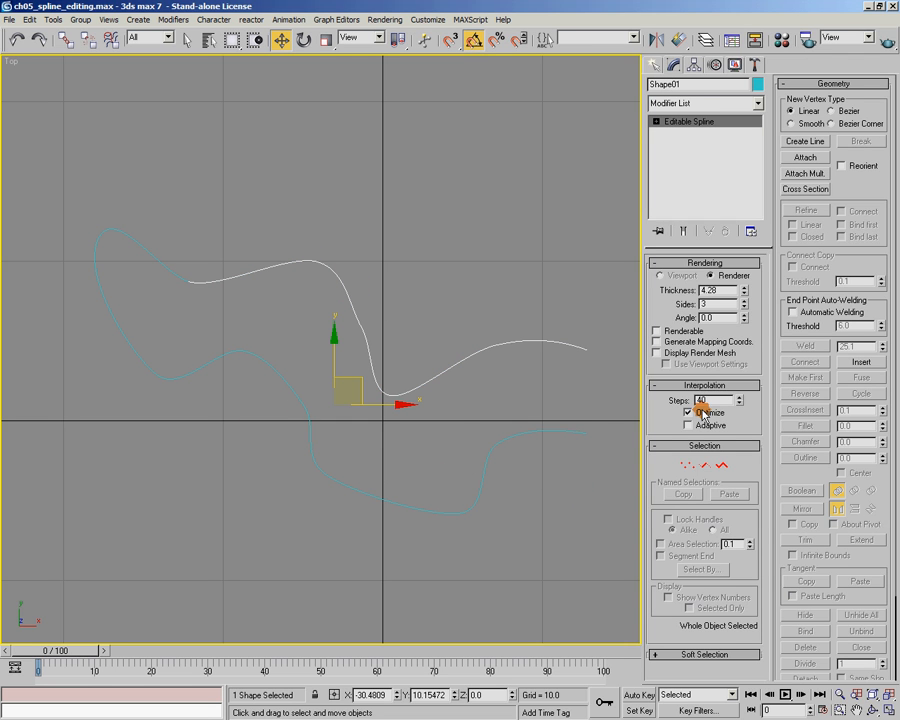
Step: Select the original line and detach its last three lower-branch segments as a separate shape with the default name
left_click(449, 500)
left_click(705, 465)
left_click_drag(398, 542, 550, 432)
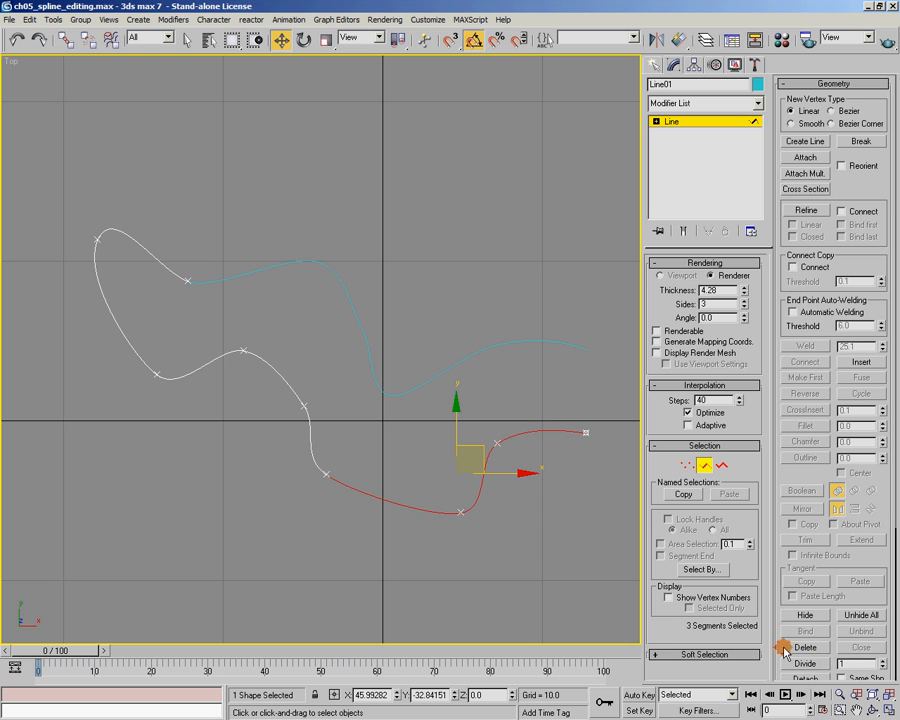
left_click_drag(779, 647, 782, 585)
left_click(805, 616)
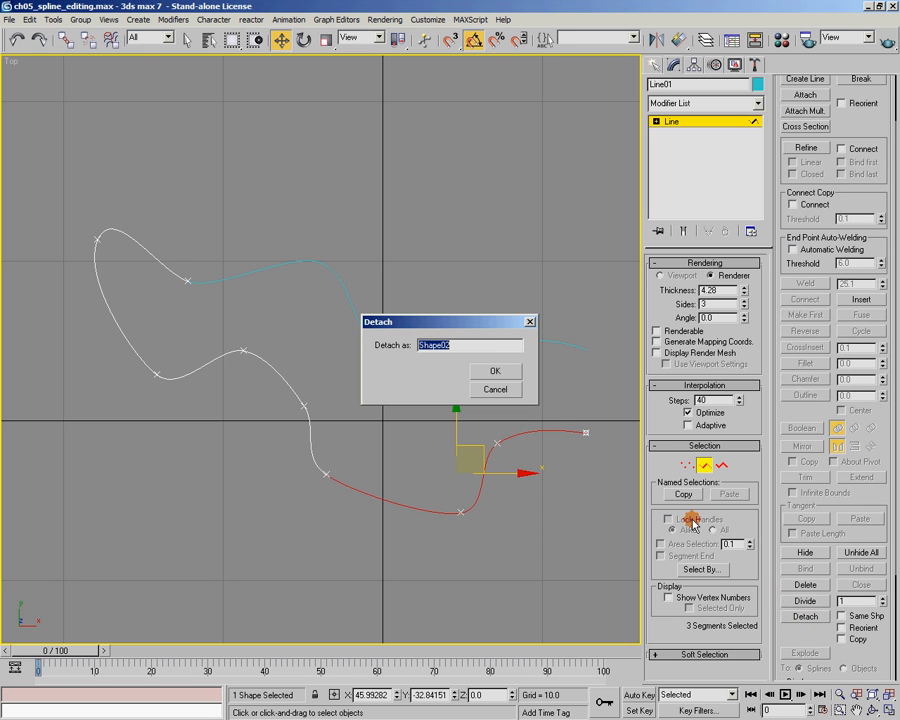
left_click(490, 367)
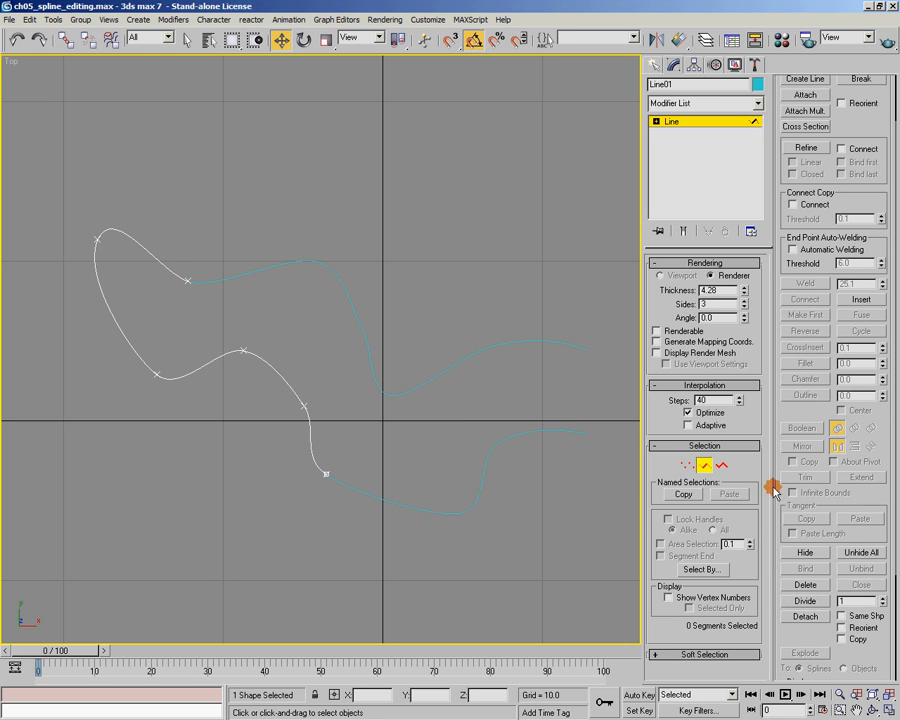
Step: Return to object level and attach the detached upper and lower curves back to the original line
left_click(705, 465)
left_click_drag(412, 467, 434, 540)
left_click_drag(432, 344, 438, 398)
left_click_drag(170, 226, 137, 312)
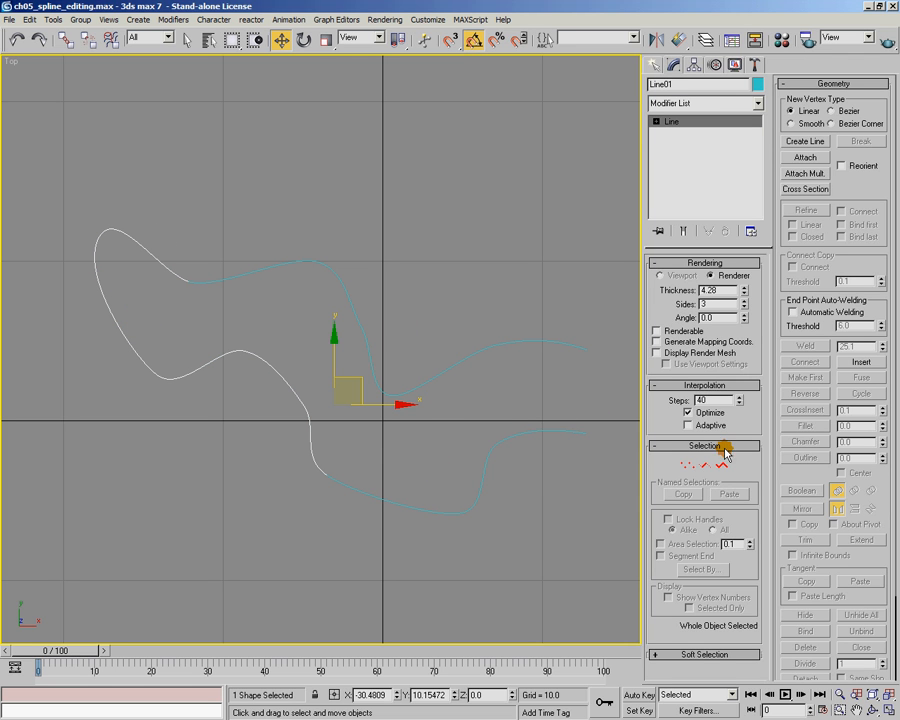
left_click(805, 157)
left_click(307, 255)
left_click(406, 505)
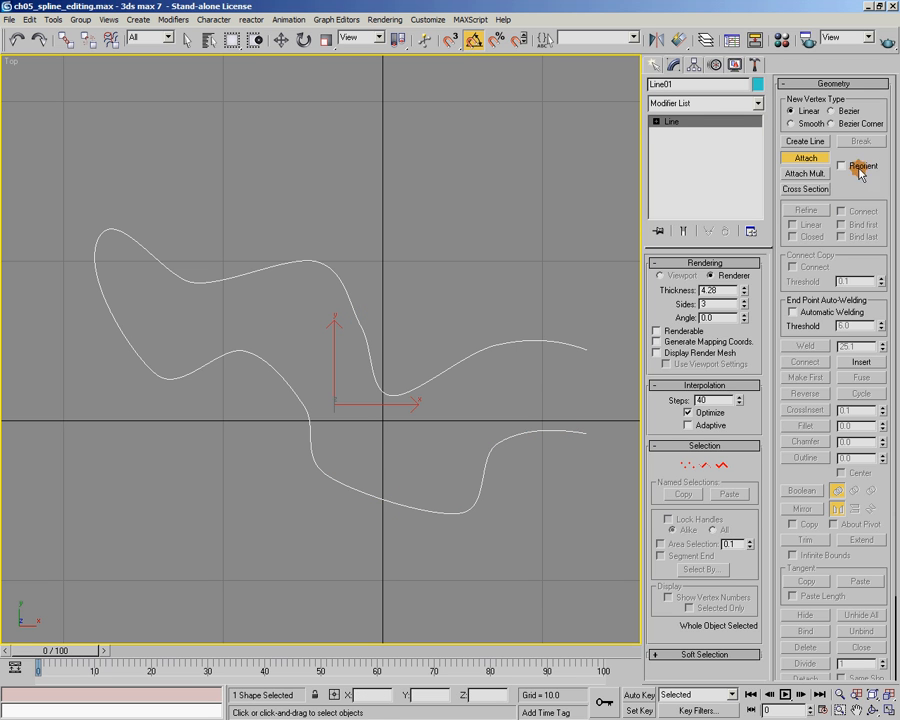
left_click(805, 157)
Step: Select the upper, lower and tip splines in turn at spline level to examine how the reattached pieces are divided
left_click(705, 465)
left_click(721, 465)
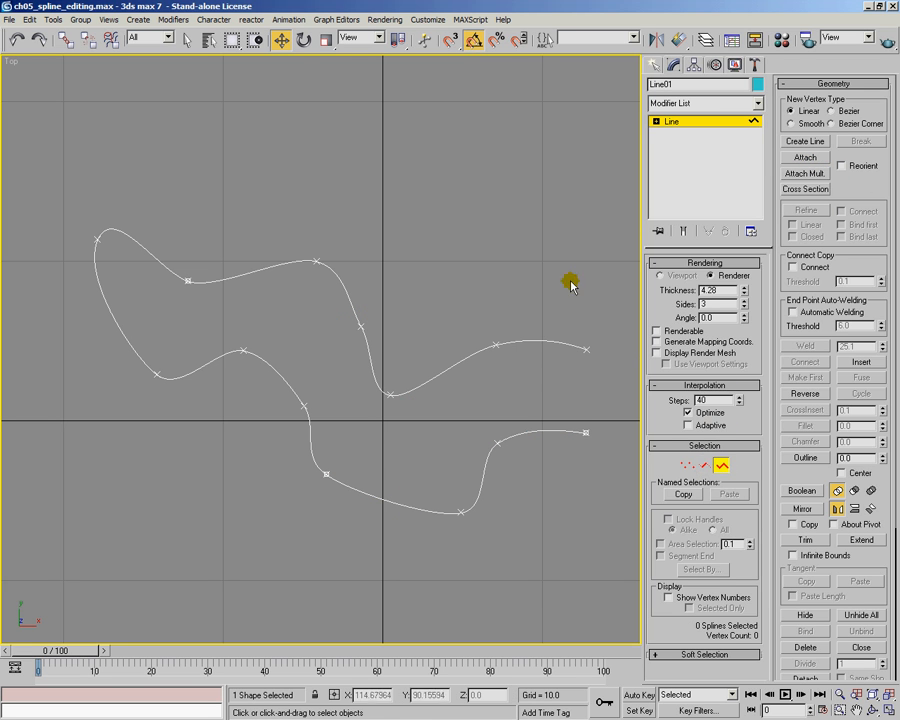
left_click(533, 343)
left_click(516, 440)
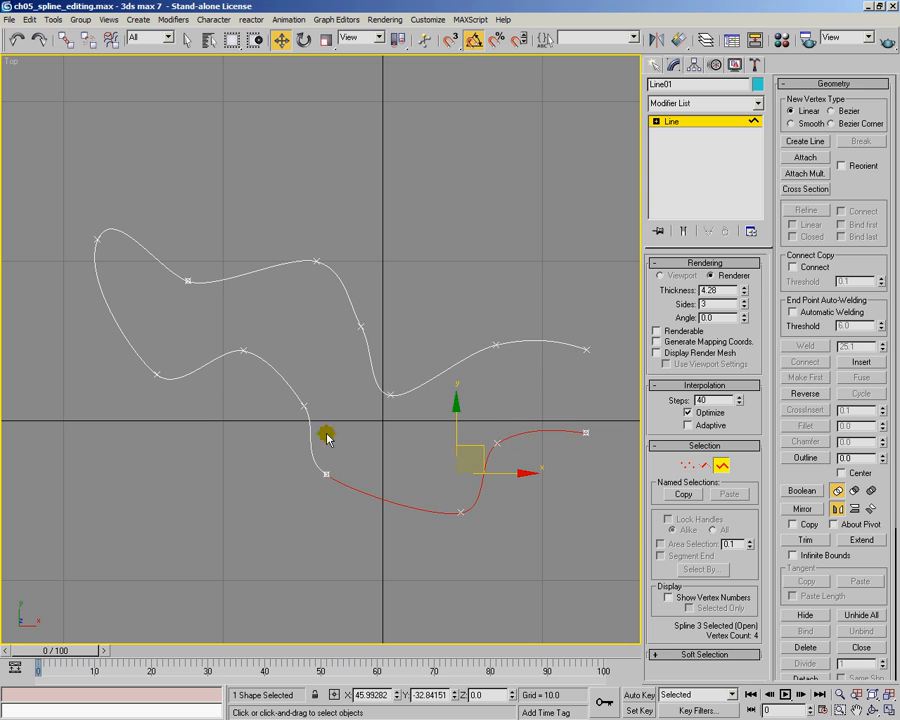
left_click(245, 350)
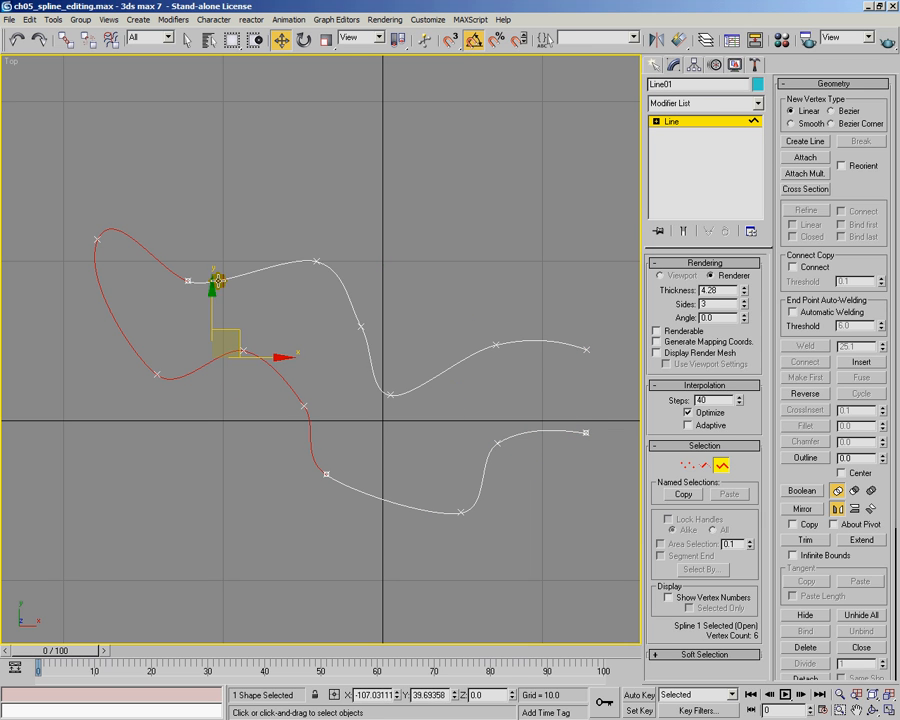
left_click(429, 360)
left_click(369, 494)
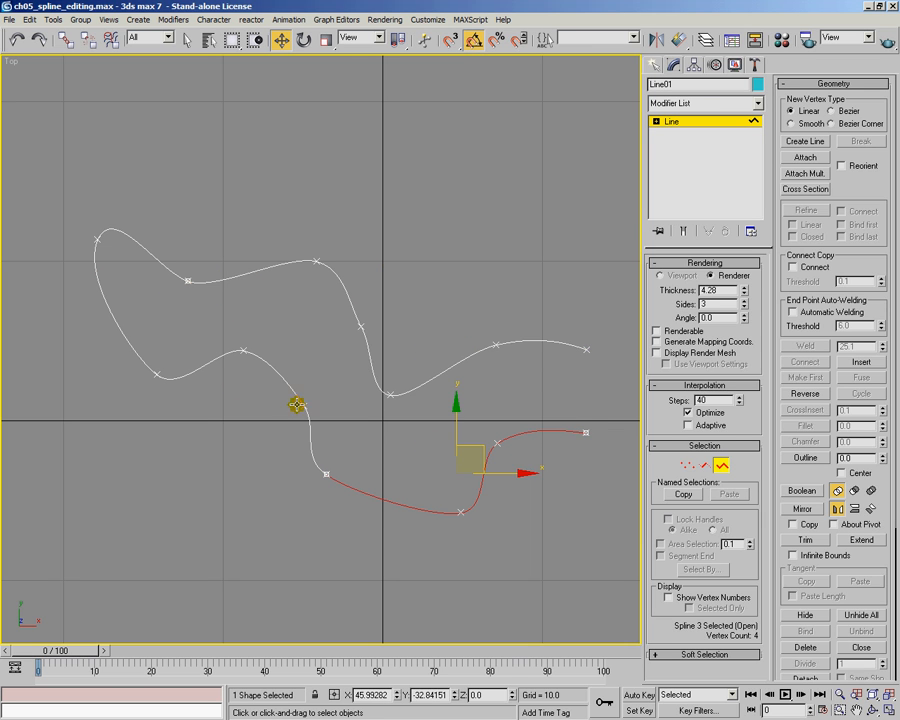
left_click(270, 367)
left_click(283, 264)
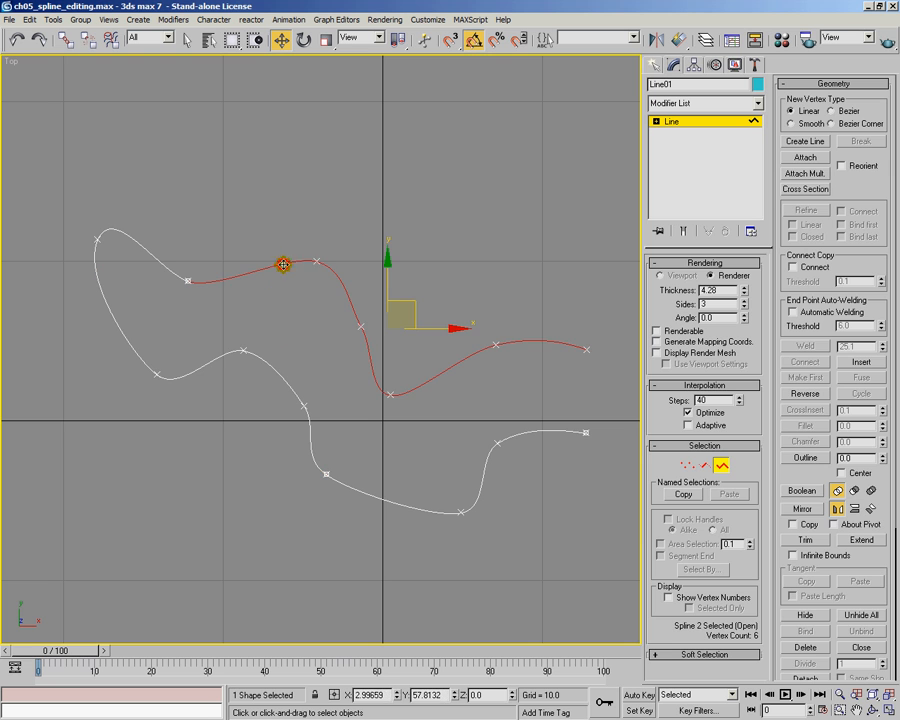
Step: Select all vertices of the reattached line and weld the coincident ones where the pieces meet
left_click(687, 465)
left_click_drag(76, 145, 603, 530)
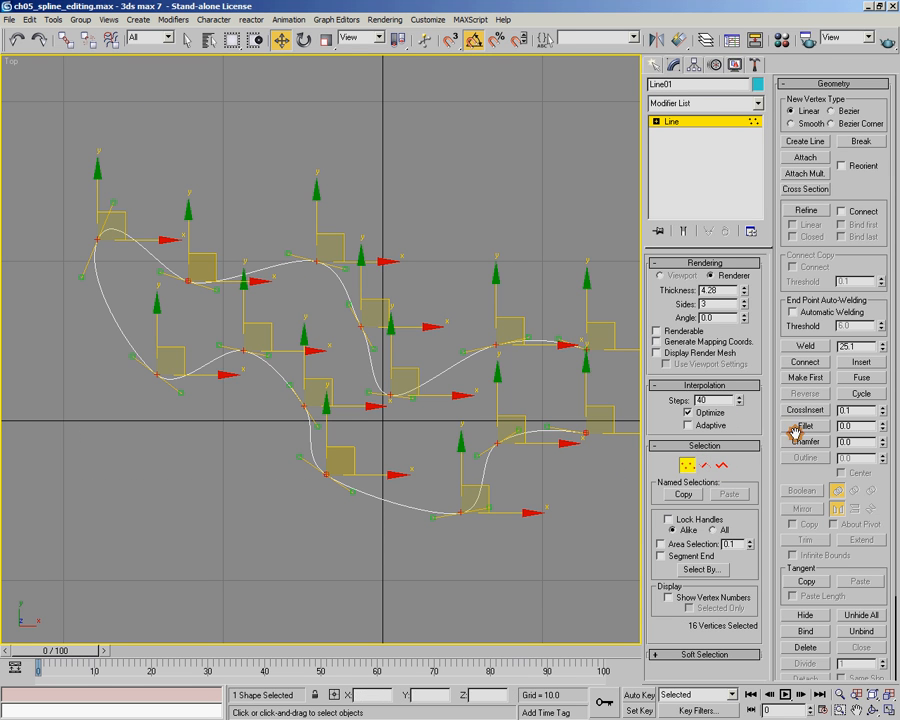
left_click(806, 345)
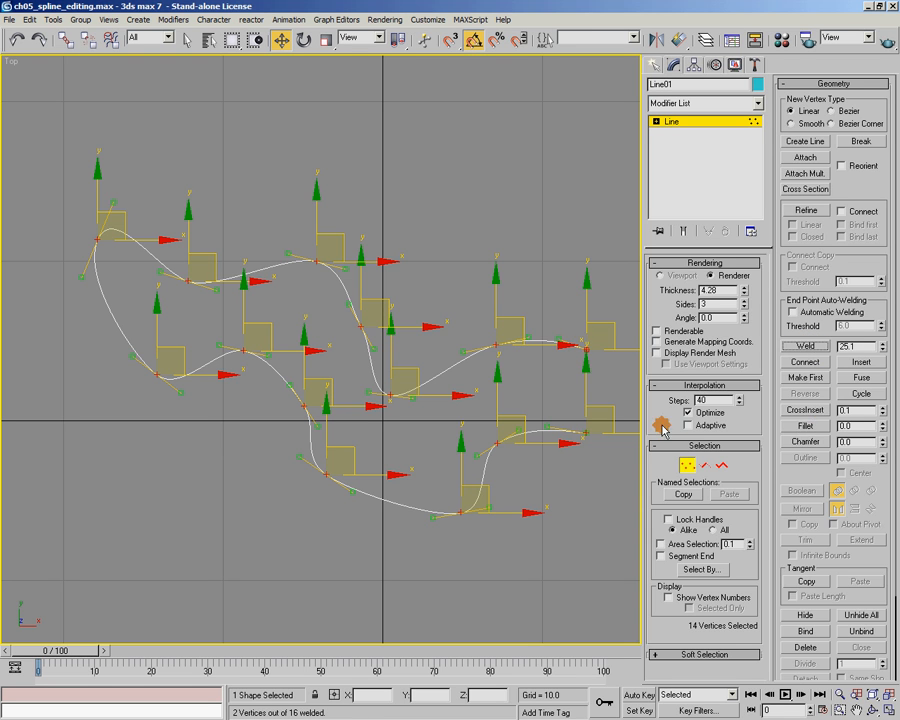
Step: Select the welded curve at spline level to verify that it forms one spline, and exit spline editing
left_click(721, 465)
left_click(440, 372)
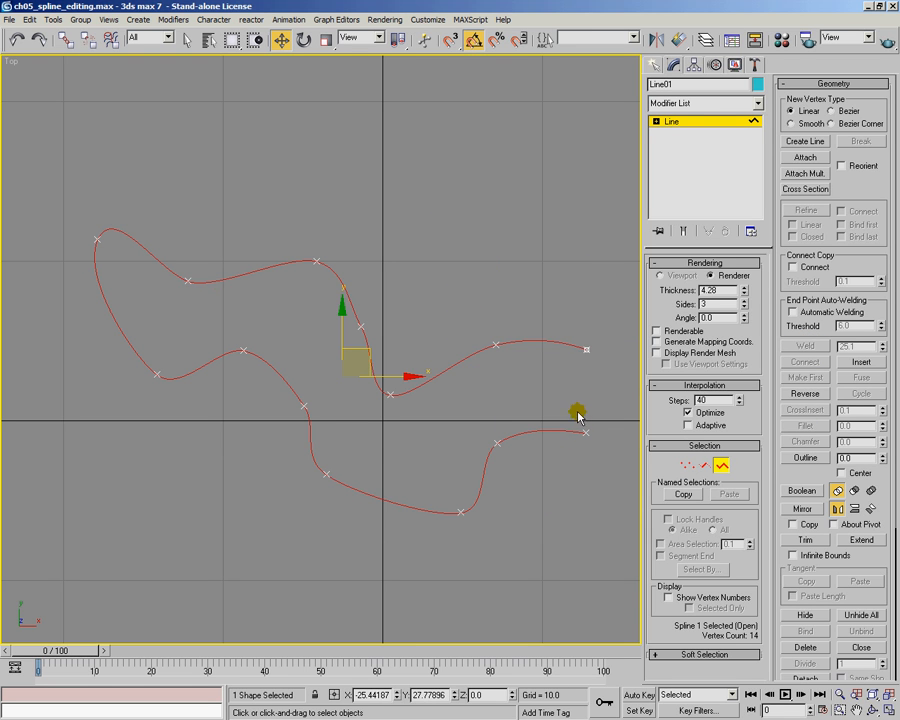
left_click(721, 465)
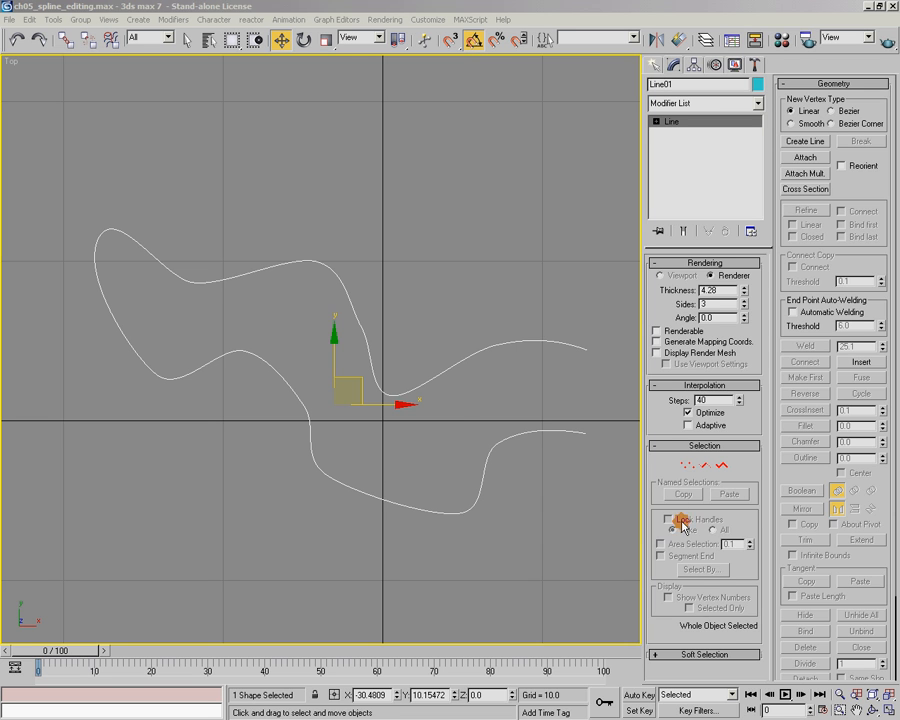
Step: Turn on the vertex number display at vertex level and clear the vertex selection
left_click(686, 465)
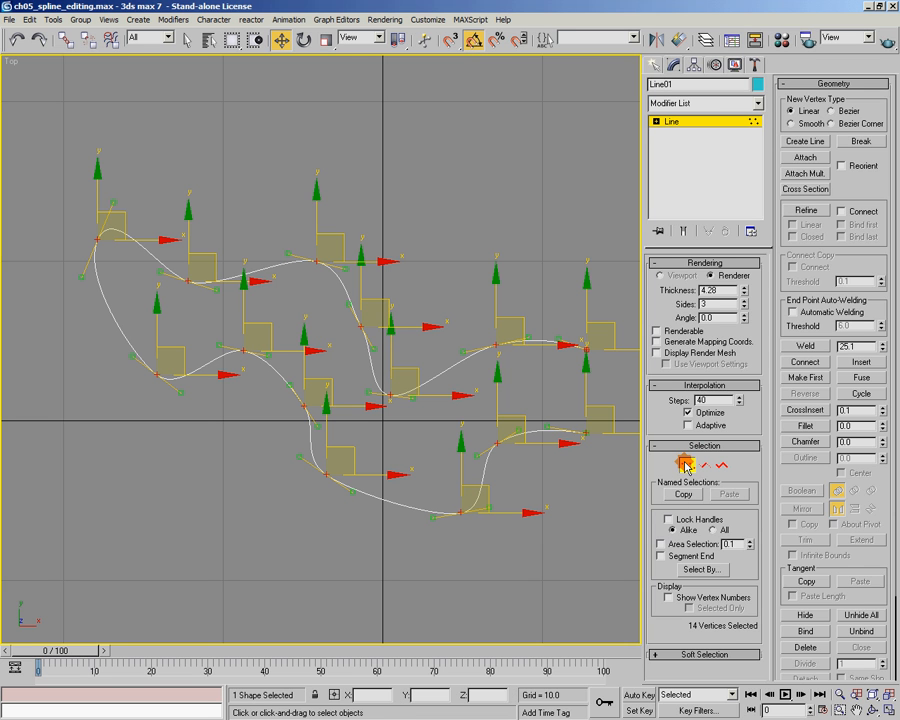
left_click(668, 598)
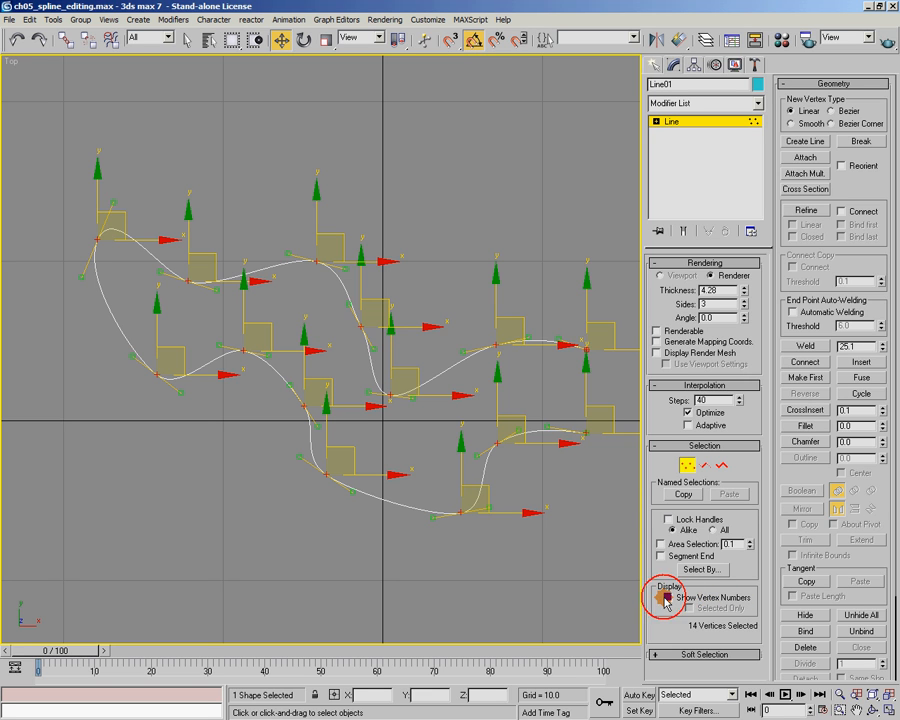
left_click(543, 577)
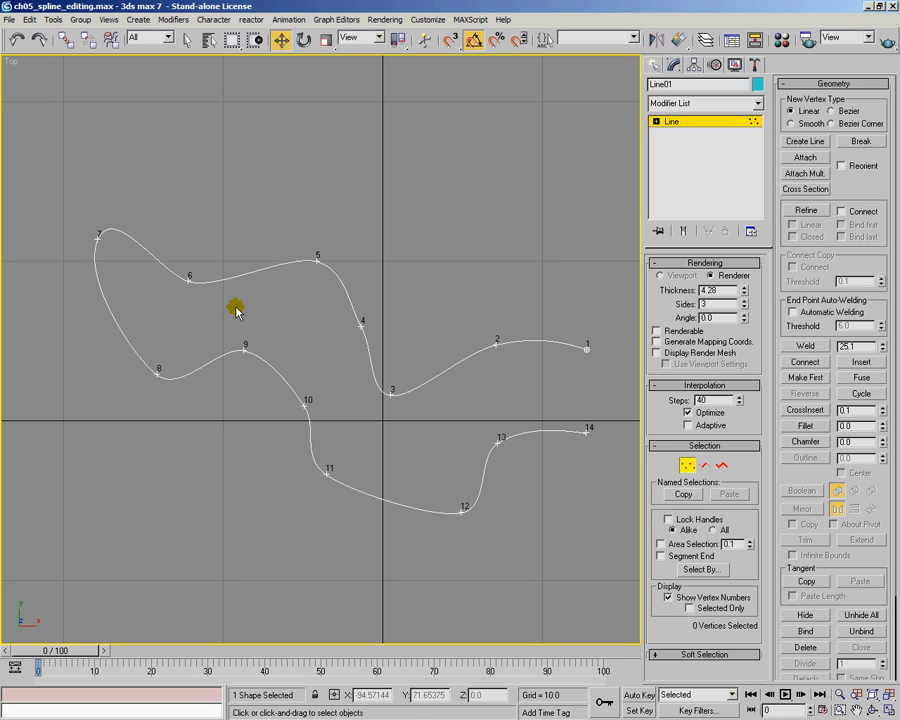
Step: Make the open end vertex of the lower branch, vertex 14, the spline's first vertex and deselect it
left_click_drag(74, 222, 103, 248)
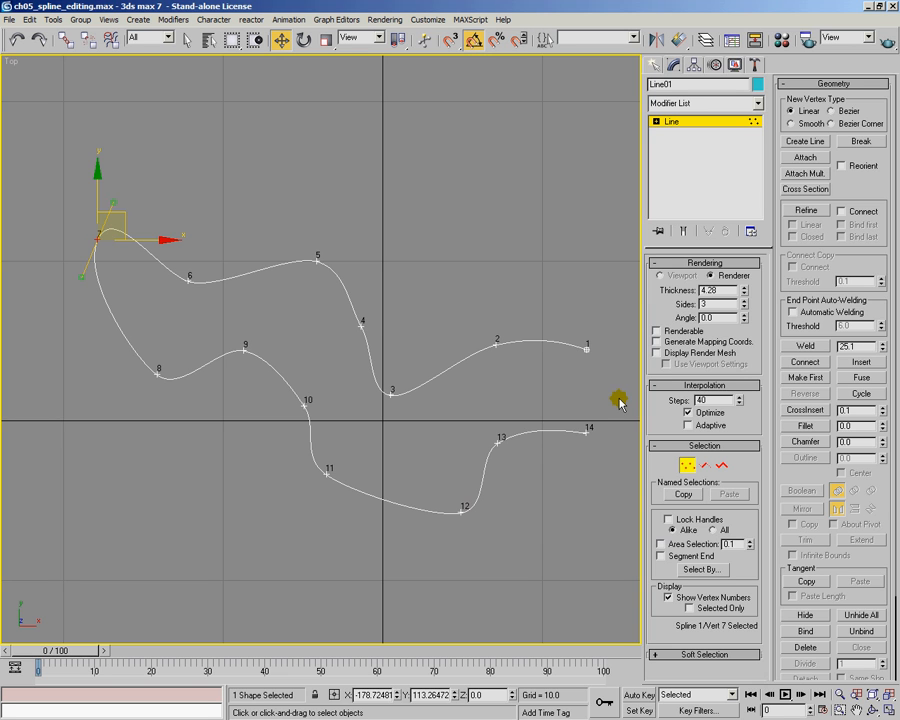
left_click(588, 431)
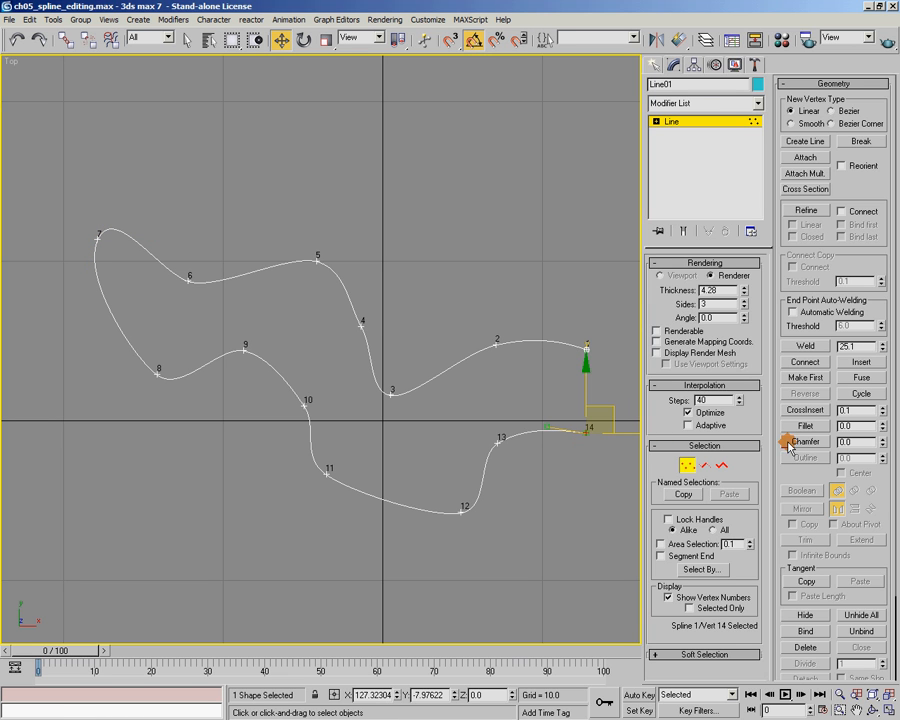
left_click(806, 378)
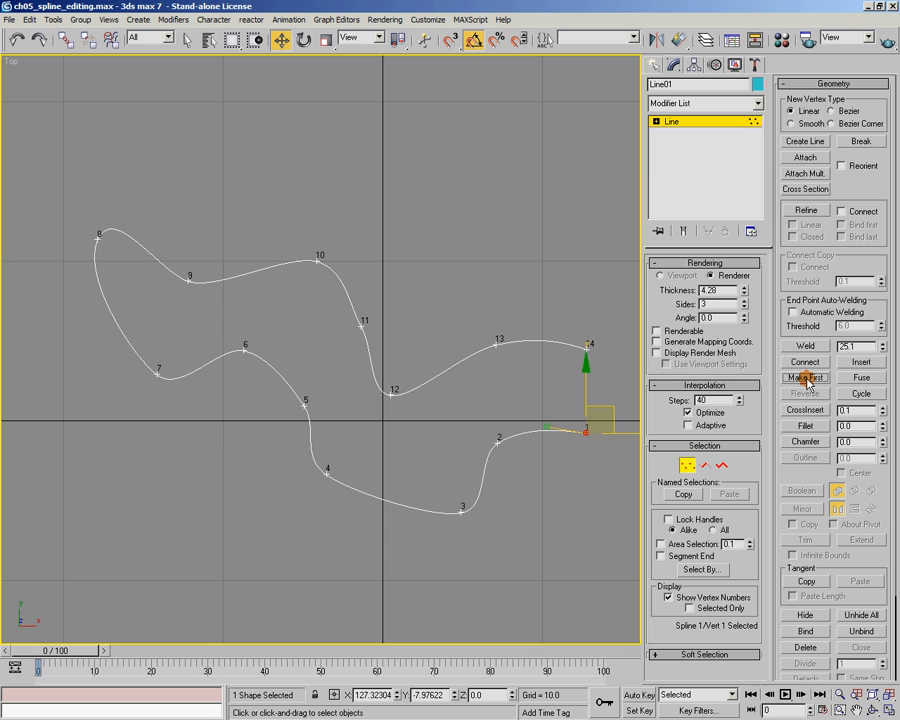
left_click(595, 465)
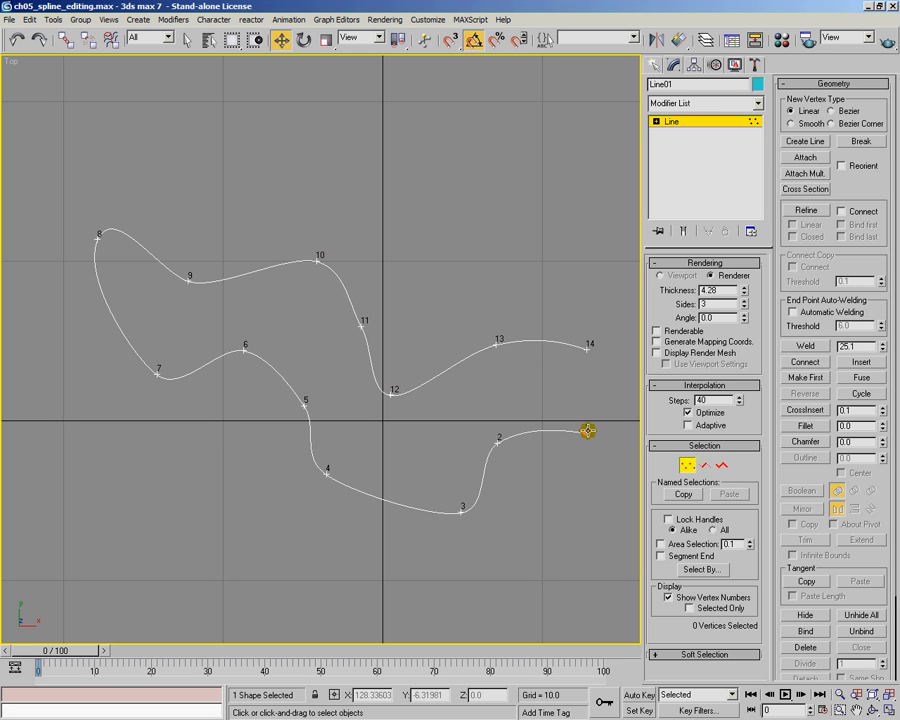
Step: Switch the spline's first vertex between the upper and lower open ends, finishing with the upper branch's end vertex as the first
left_click_drag(597, 330, 574, 360)
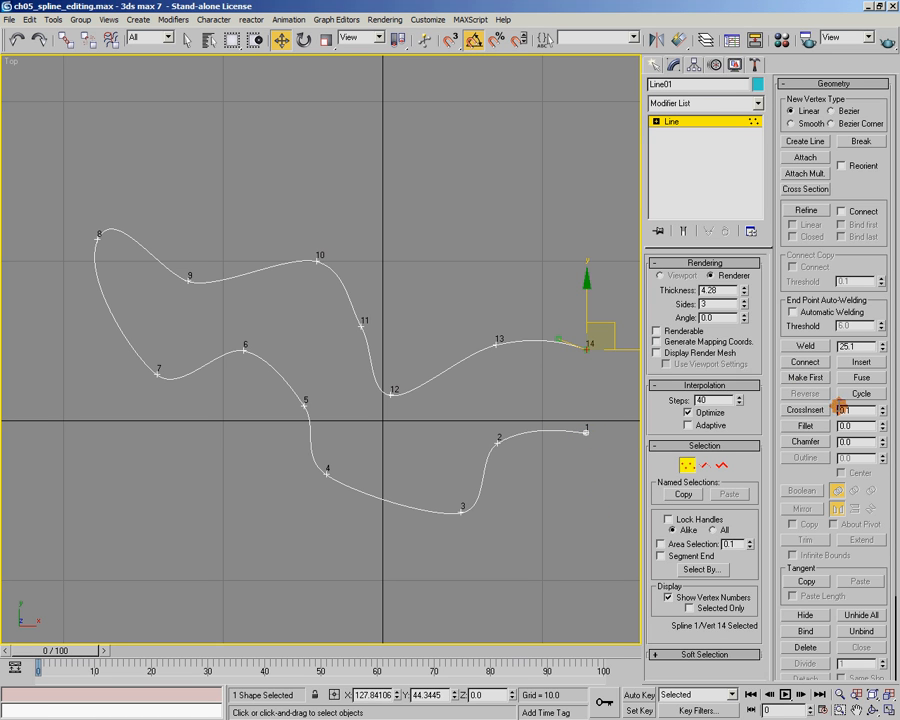
left_click(806, 378)
left_click(596, 360)
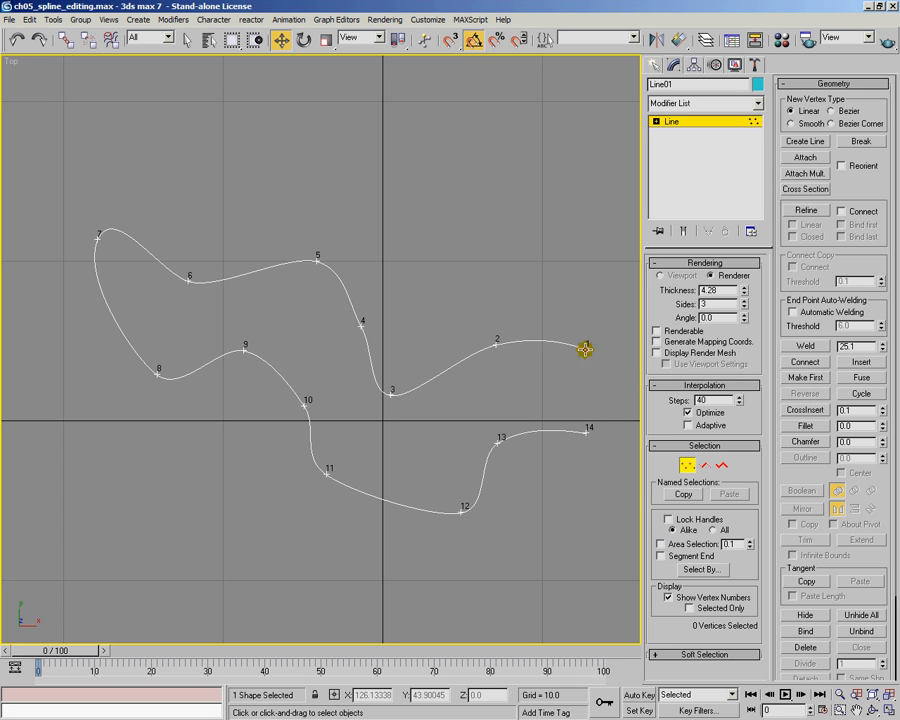
left_click_drag(593, 325, 568, 452)
left_click(806, 378)
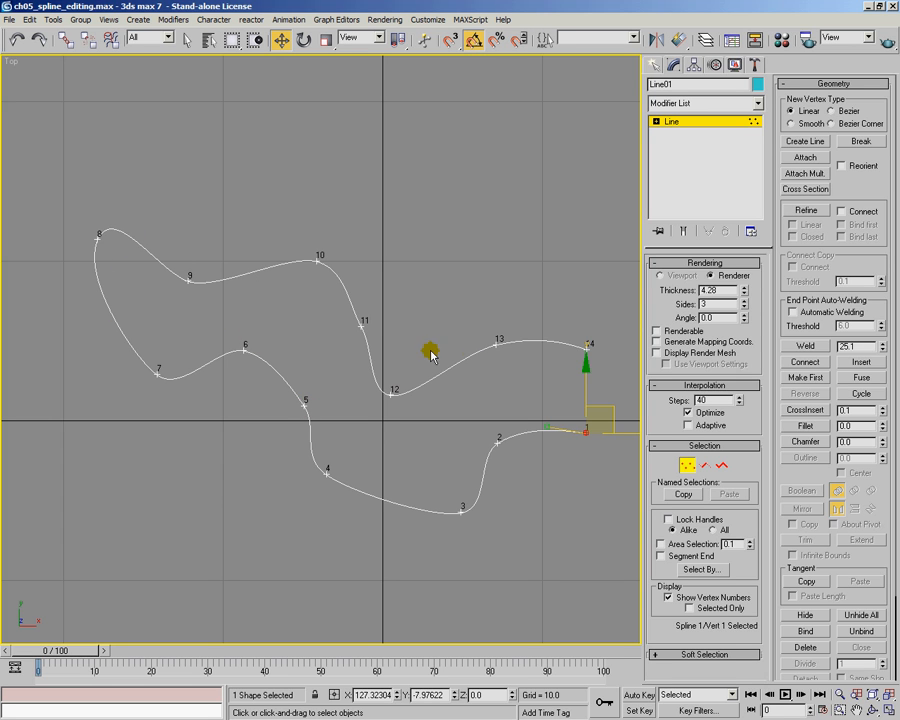
left_click(587, 345)
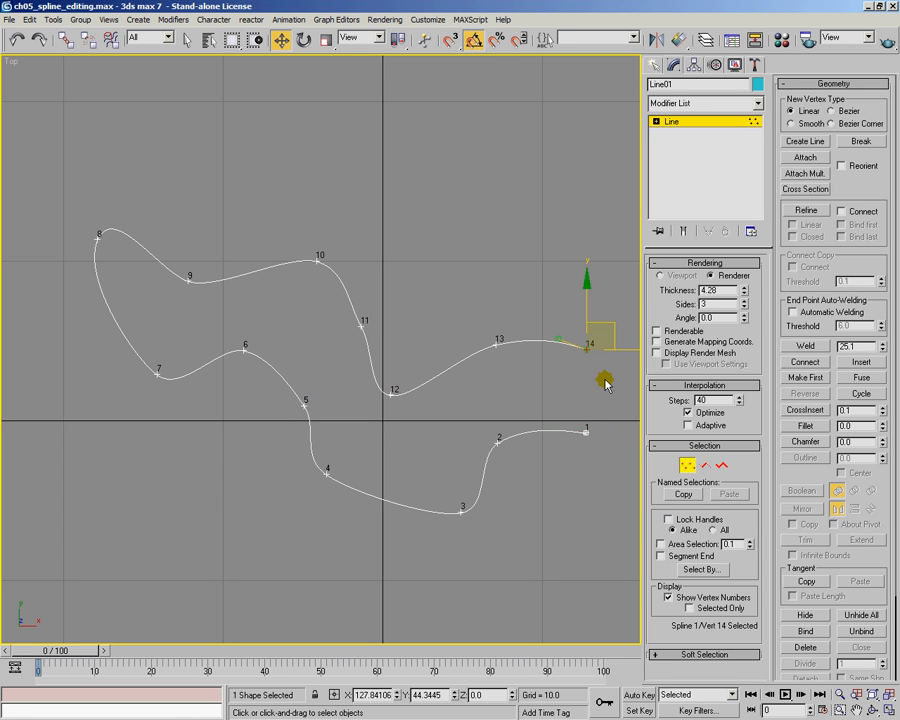
left_click(806, 378)
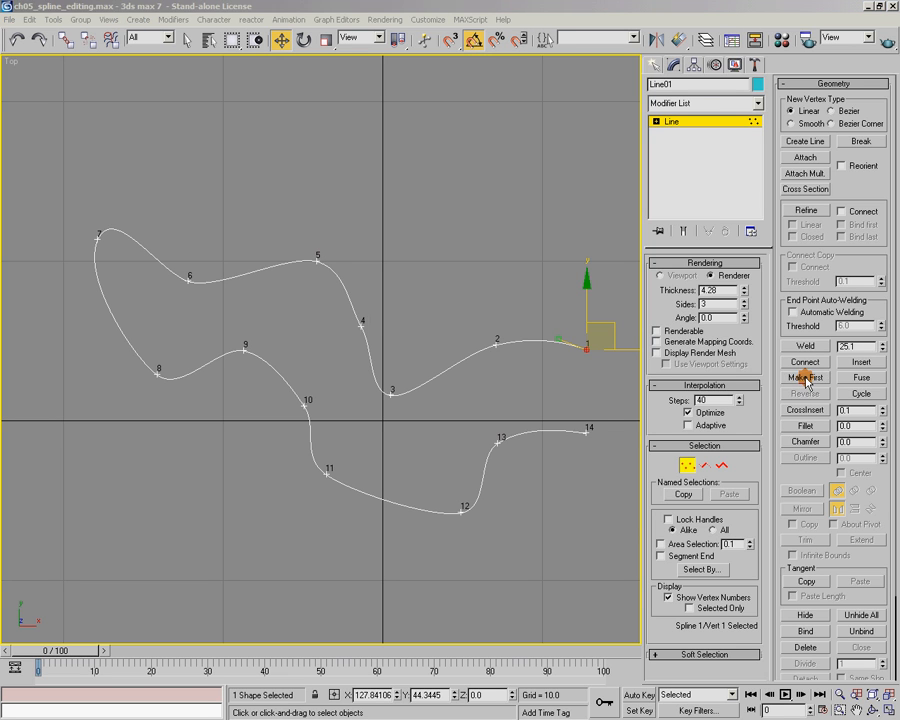
Step: Move the upper branch's end vertex onto the lower end vertex and weld the two to close the spline
middle_click_drag(588, 478, 505, 479)
middle_click_drag(516, 383, 551, 371)
left_click_drag(541, 336, 533, 421)
left_click_drag(598, 386, 532, 446)
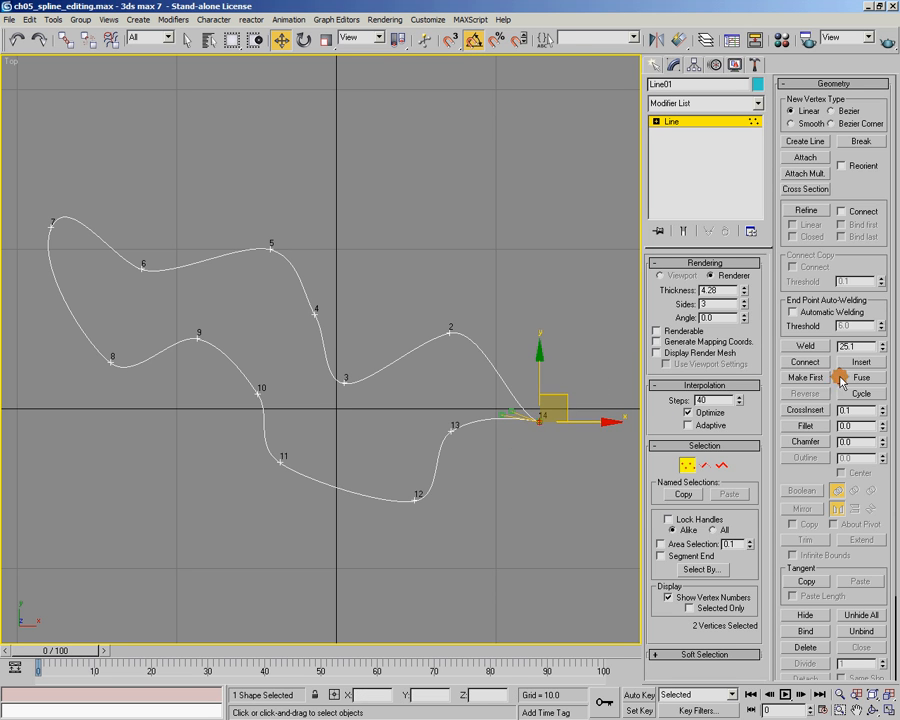
left_click(805, 346)
Step: Convert the welded vertex to Smooth, and then to a Bezier type with tangent handles
left_click(540, 422)
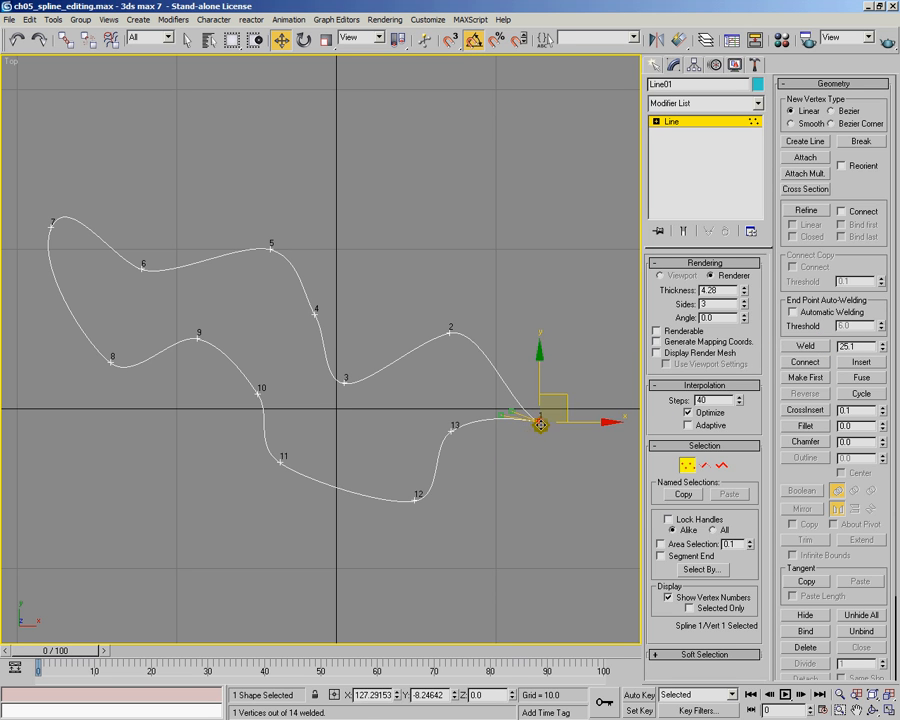
right_click(538, 422)
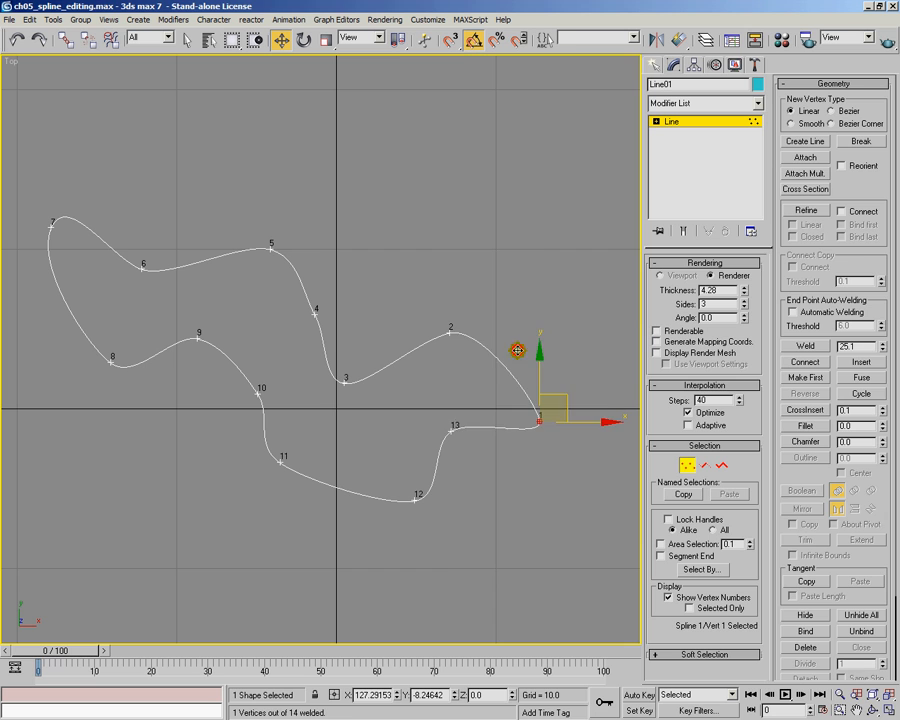
left_click(512, 347)
right_click(540, 424)
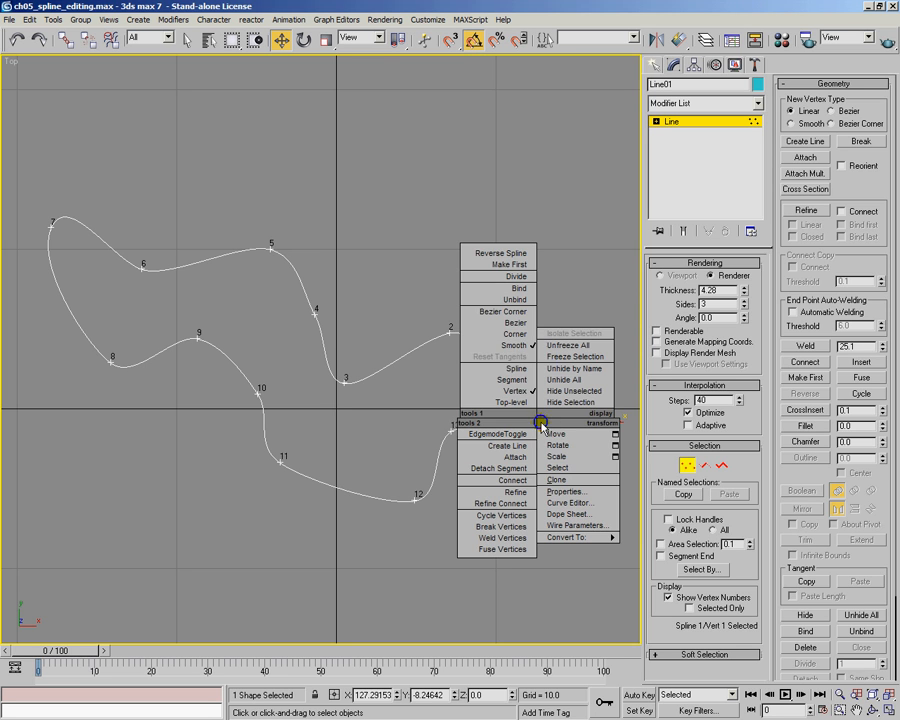
left_click(515, 312)
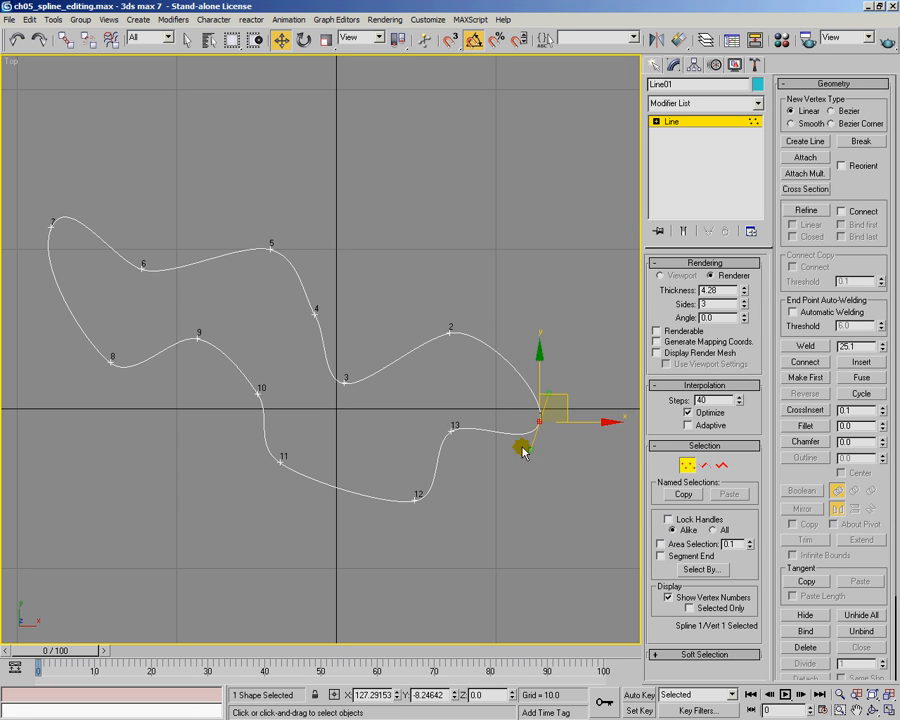
Step: Make vertices 9, 10 and 8 the closed spline's first vertex in turn, ending with the lowest vertex, and exit vertex editing
left_click_drag(184, 304, 208, 347)
left_click(816, 377)
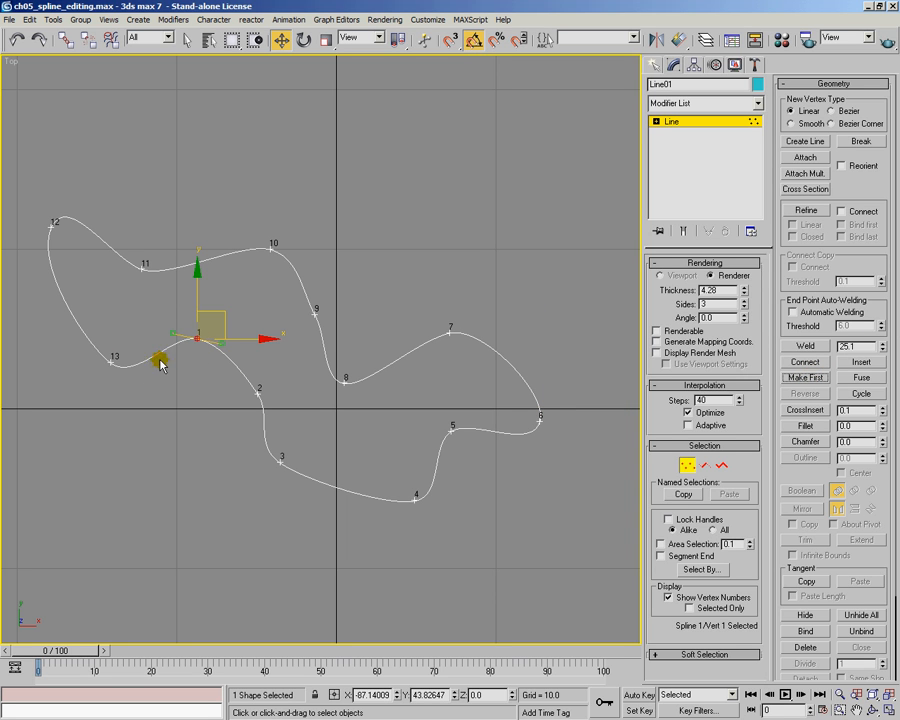
left_click_drag(253, 203, 290, 265)
left_click(804, 377)
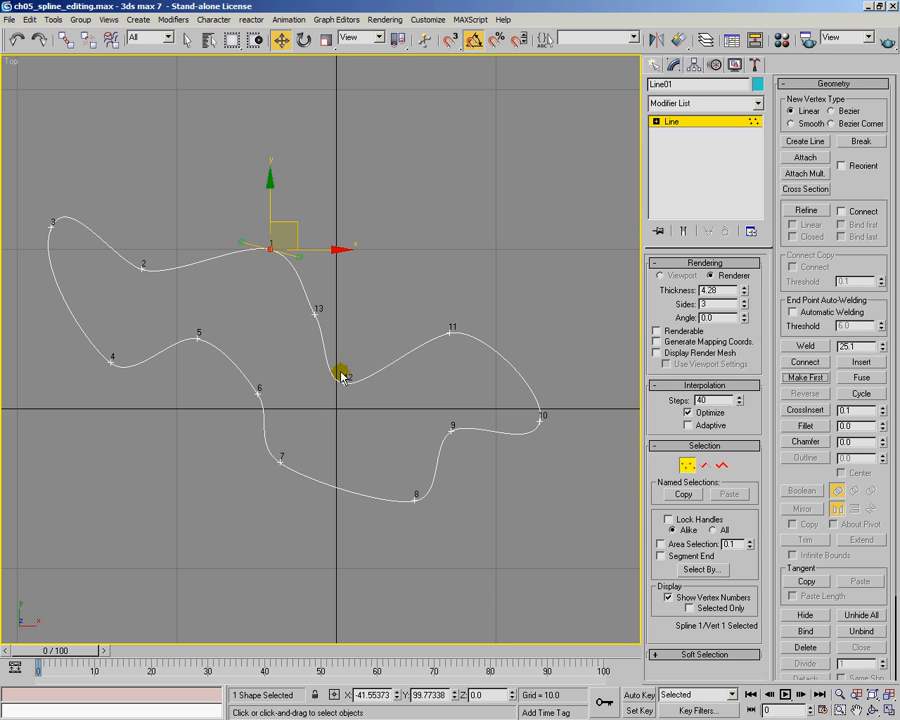
left_click(415, 499)
left_click(806, 378)
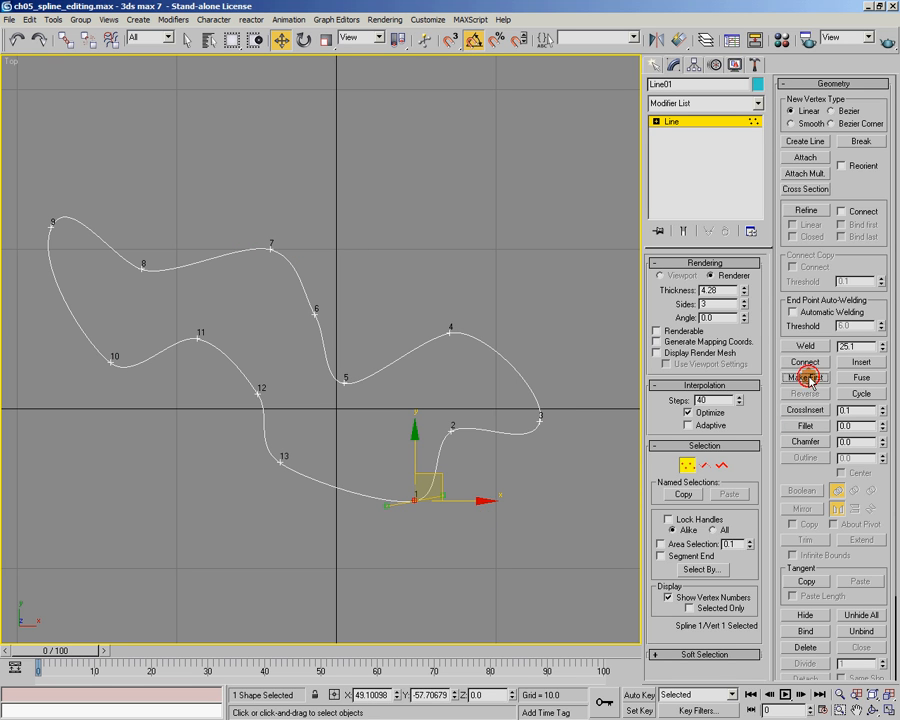
left_click(687, 465)
Step: Draw a closed five-point line with straight sides in the empty area above the existing curve
middle_click_drag(482, 311, 499, 378)
left_click(654, 63)
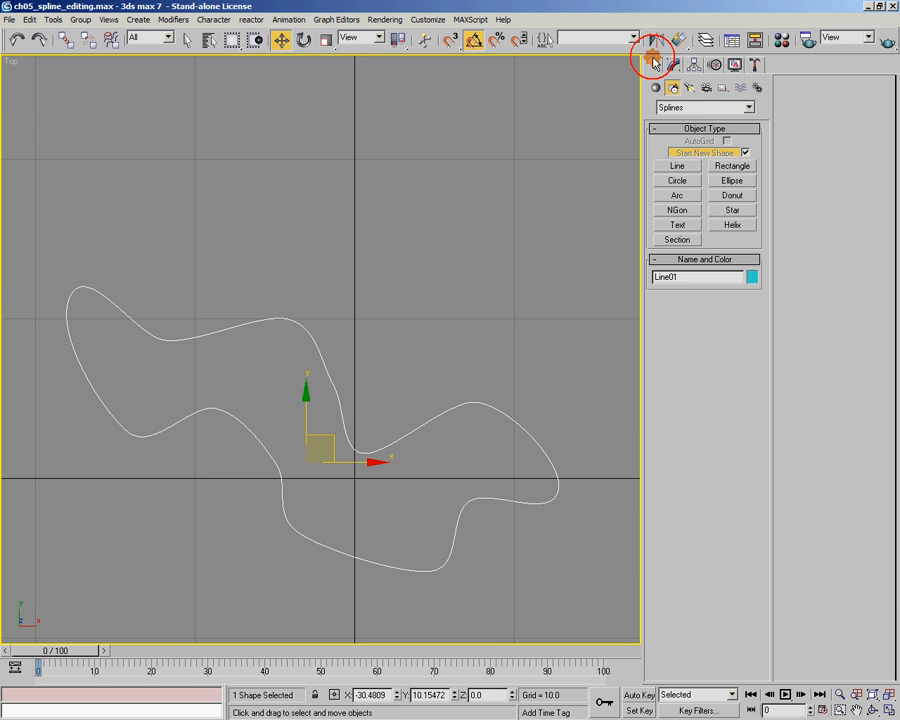
left_click(679, 167)
left_click(286, 200)
left_click(282, 144)
left_click(411, 129)
left_click(426, 196)
left_click(355, 257)
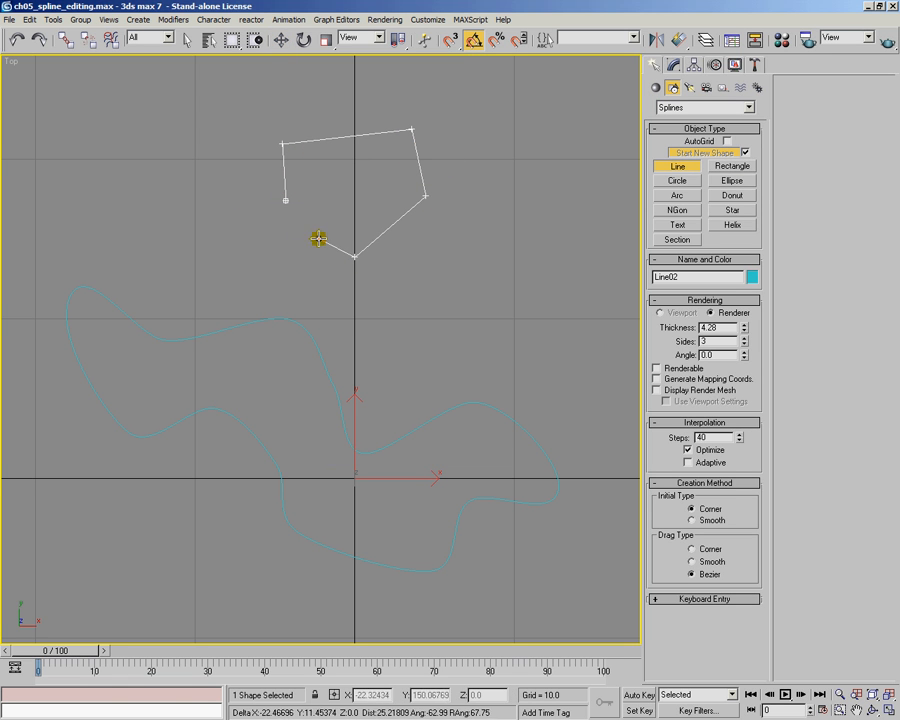
left_click(286, 200)
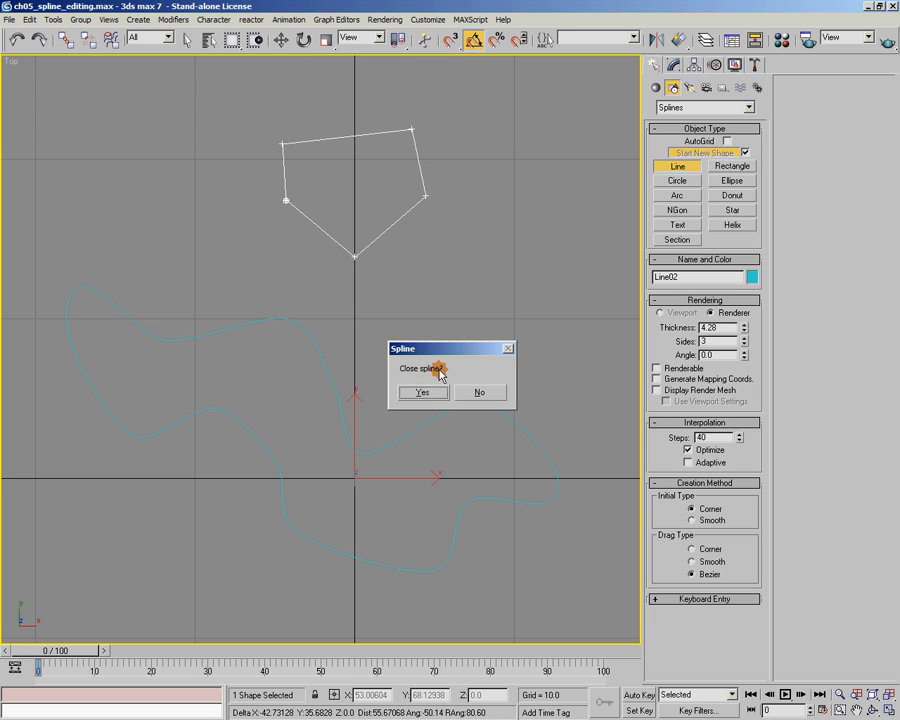
left_click(424, 392)
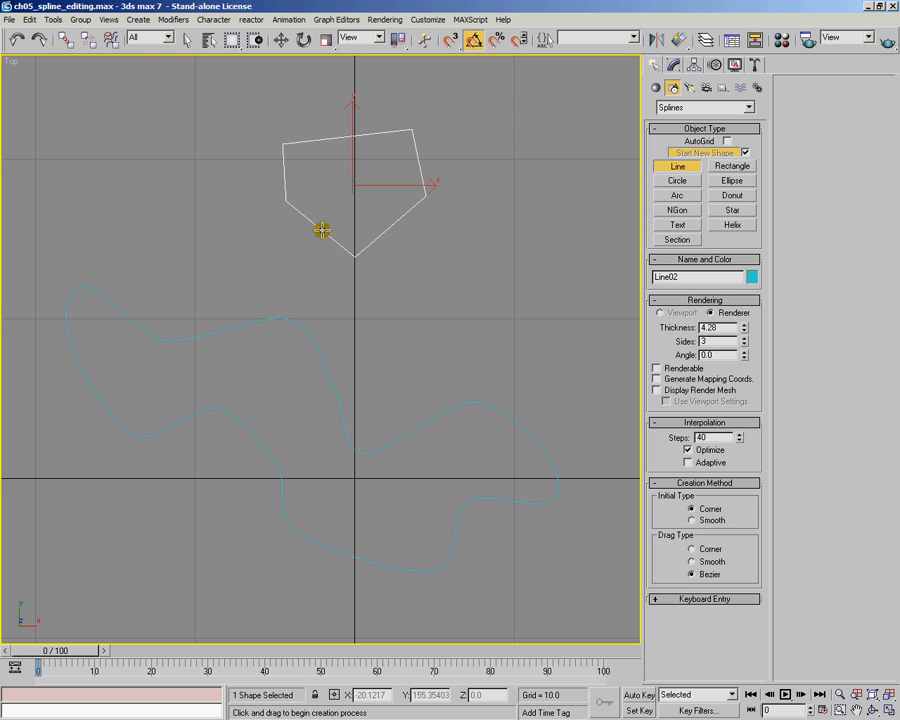
right_click(406, 188)
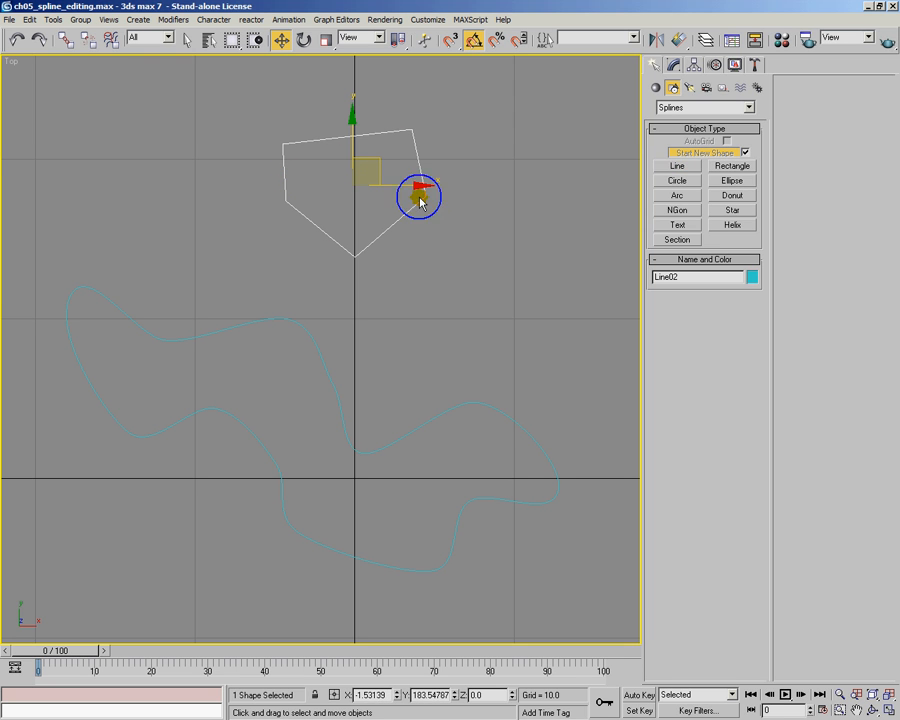
Step: Convert all five vertices of the new line to Smooth and then to Bezier, and clear the selection
left_click(673, 64)
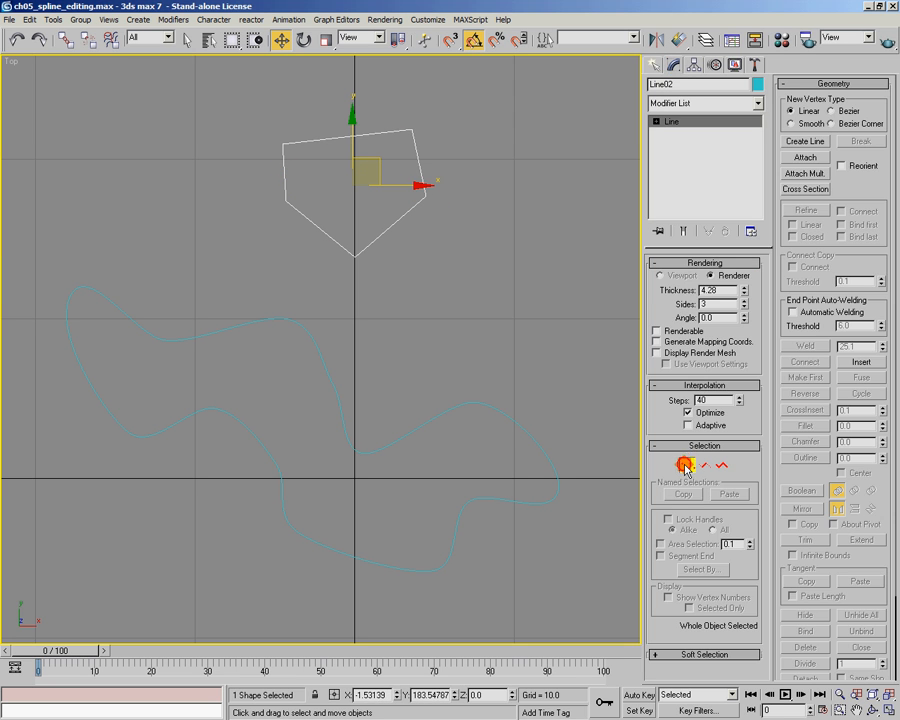
left_click(686, 465)
left_click_drag(488, 92, 199, 272)
right_click(360, 260)
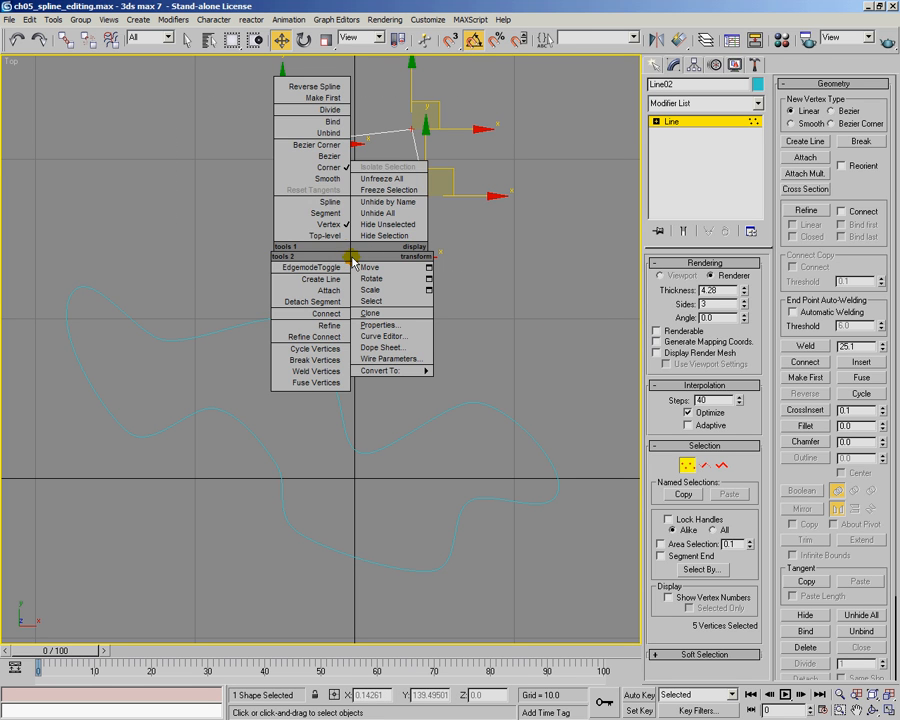
left_click(343, 200)
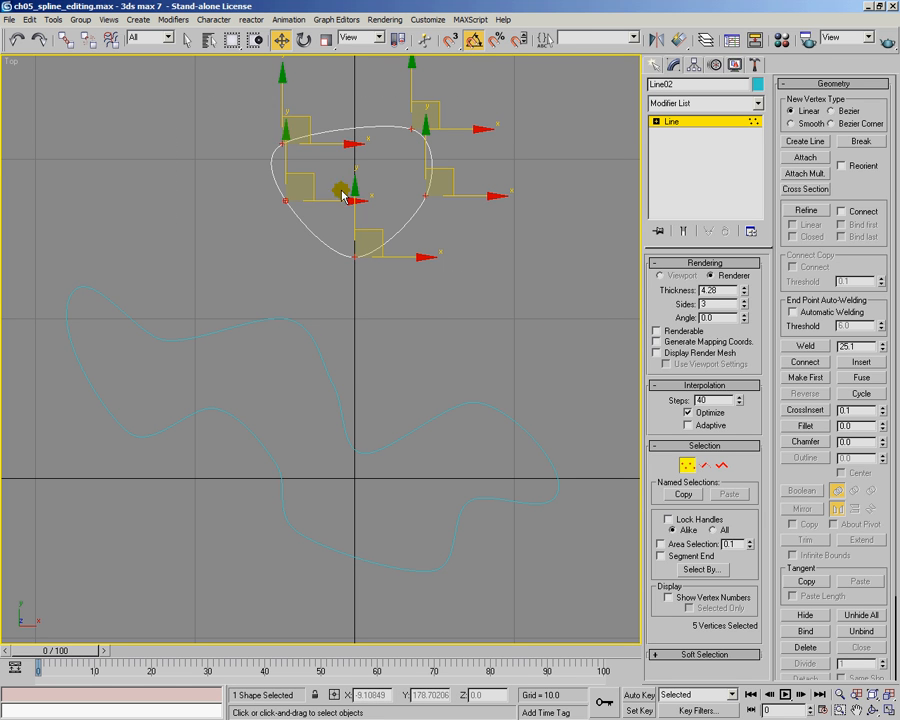
right_click(288, 203)
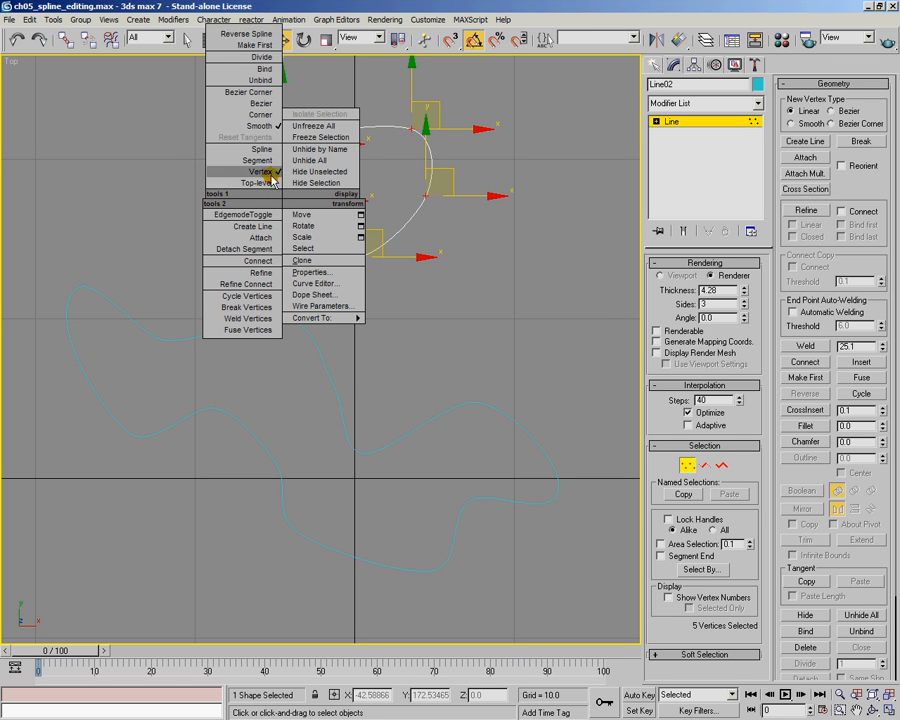
left_click(257, 105)
left_click(428, 303)
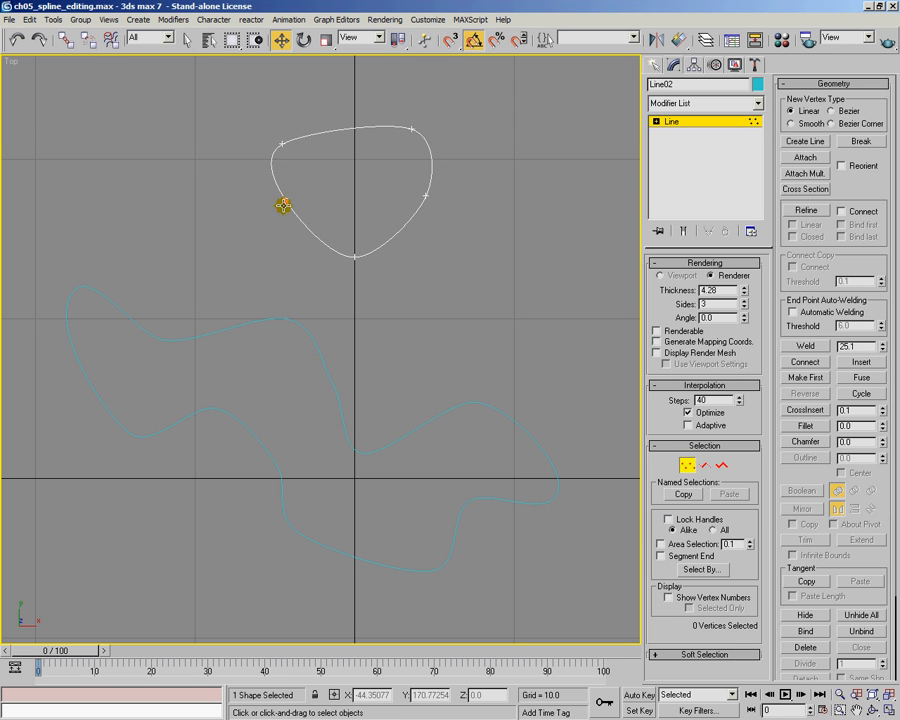
Step: Exit vertex editing, select the original curve Line01 and attach the new closed shape to it
left_click(715, 468)
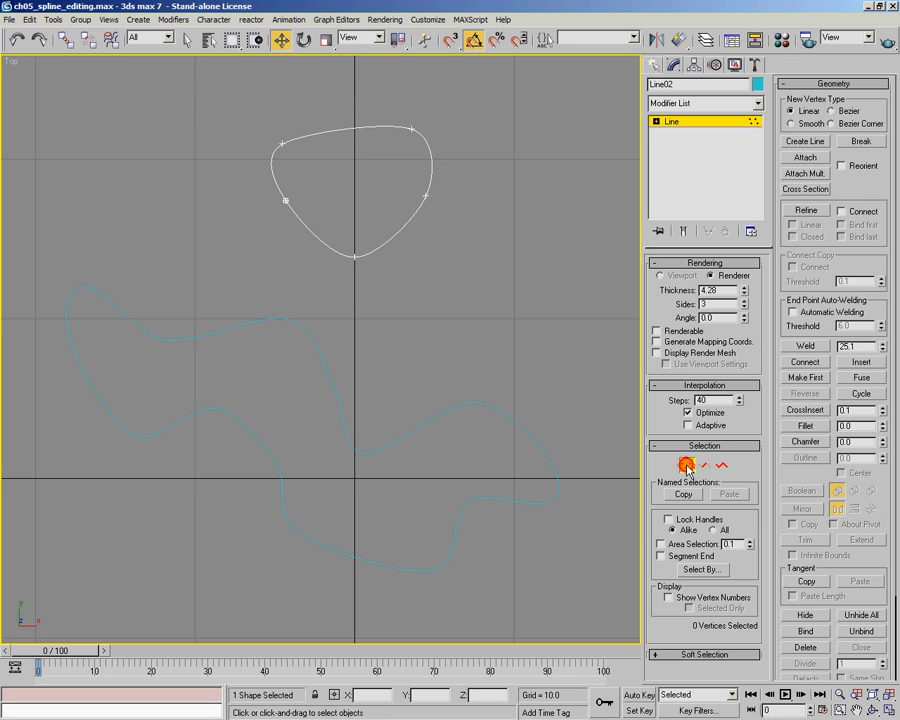
left_click(286, 318)
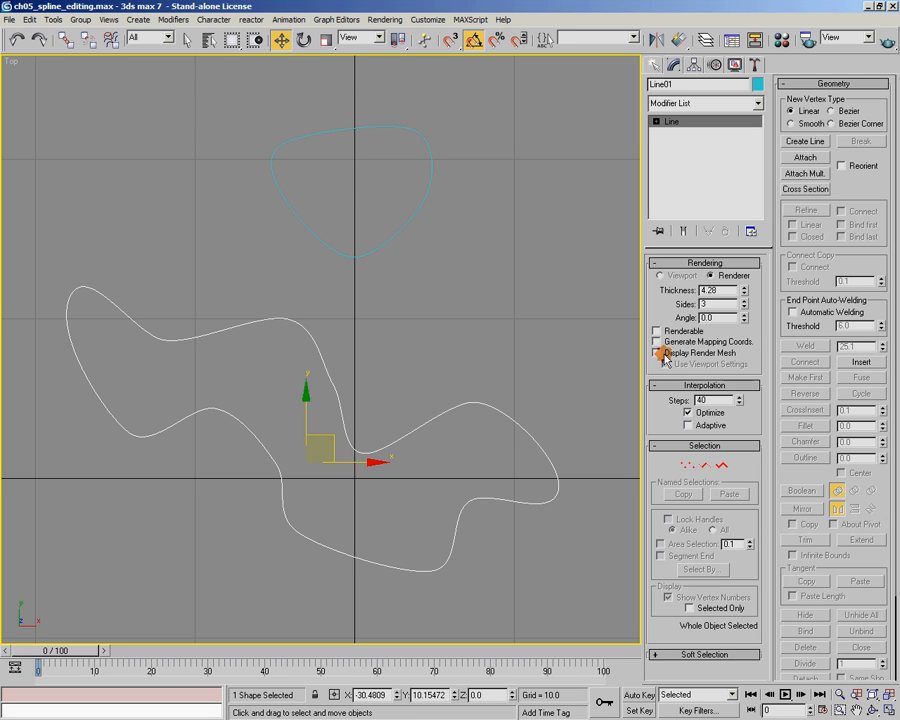
left_click(797, 158)
left_click(340, 251)
left_click(807, 157)
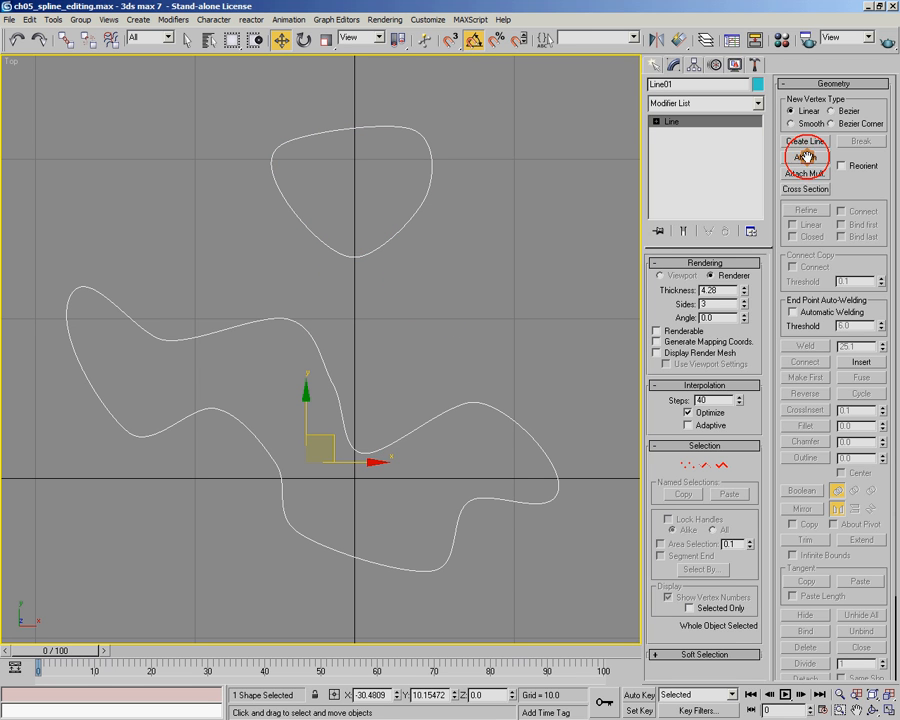
Step: At spline level, move the attached closed spline down so that it overlaps the upper middle of the original curve
left_click(721, 464)
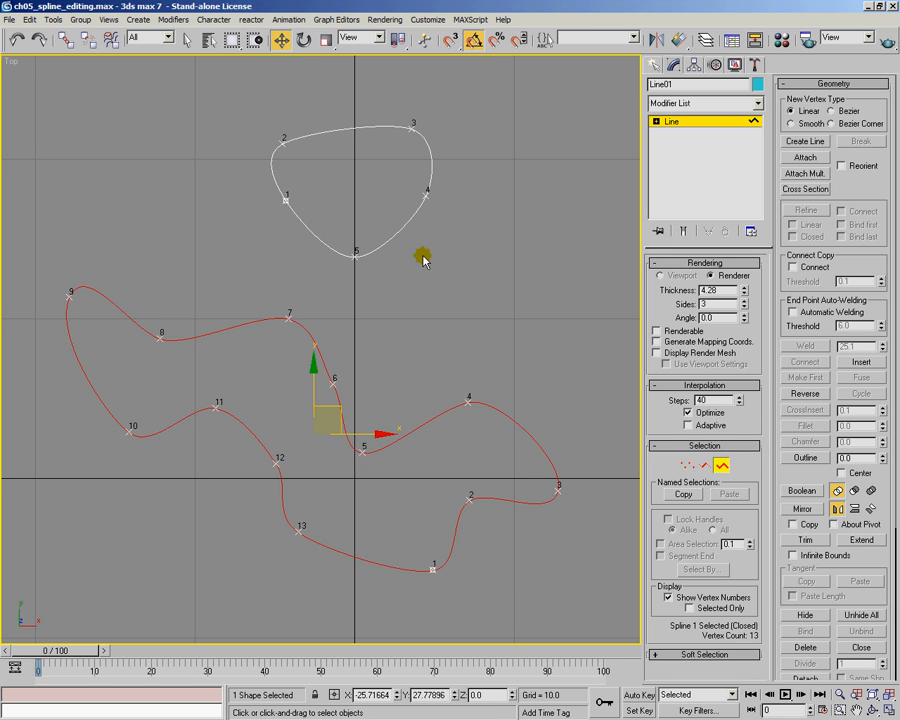
left_click(395, 232)
left_click_drag(381, 168, 366, 286)
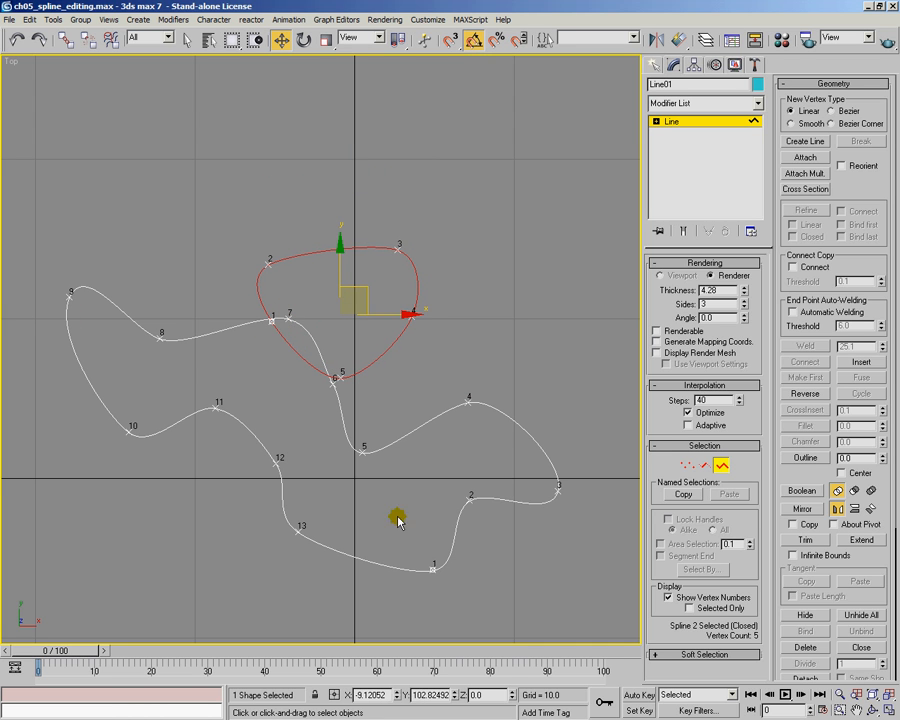
Step: Delete the two neighbouring segments where the splines overlap, between vertices 6 and 7 and between vertices 1 and 5
key("2")
left_click(309, 337)
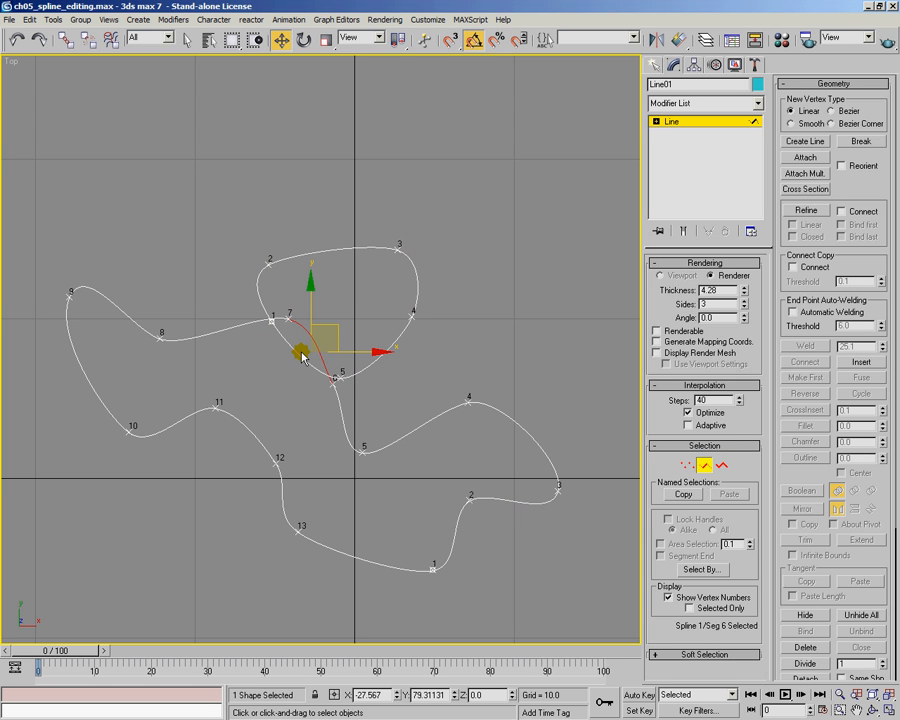
key("Delete")
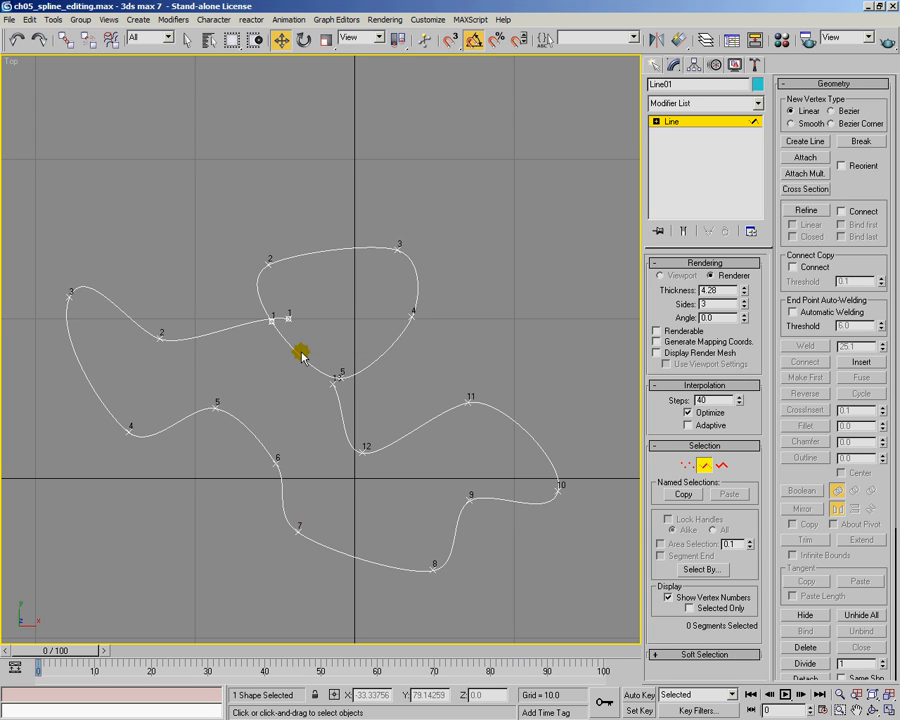
left_click(303, 352)
key("Delete")
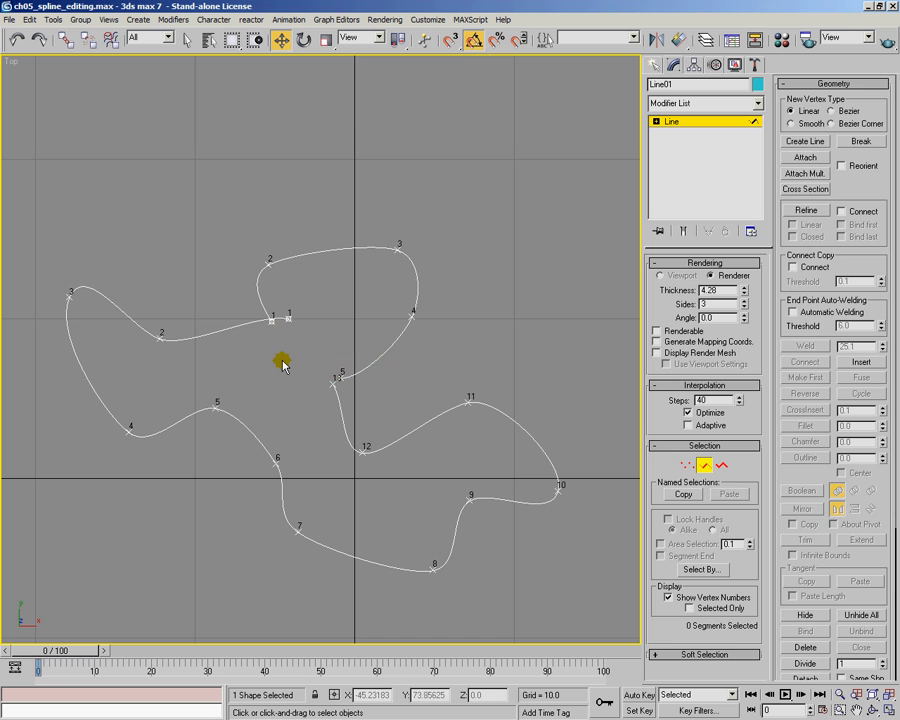
Step: Weld the two pairs of open end vertices where the splines meet, joining them into one closed outline
left_click(687, 465)
left_click_drag(324, 296, 228, 331)
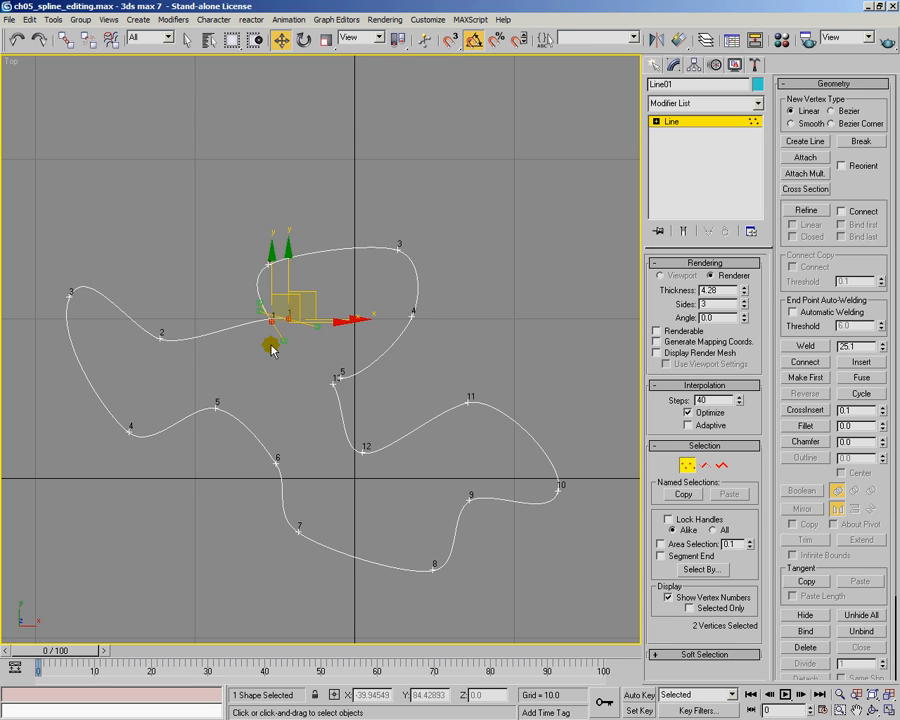
left_click(806, 346)
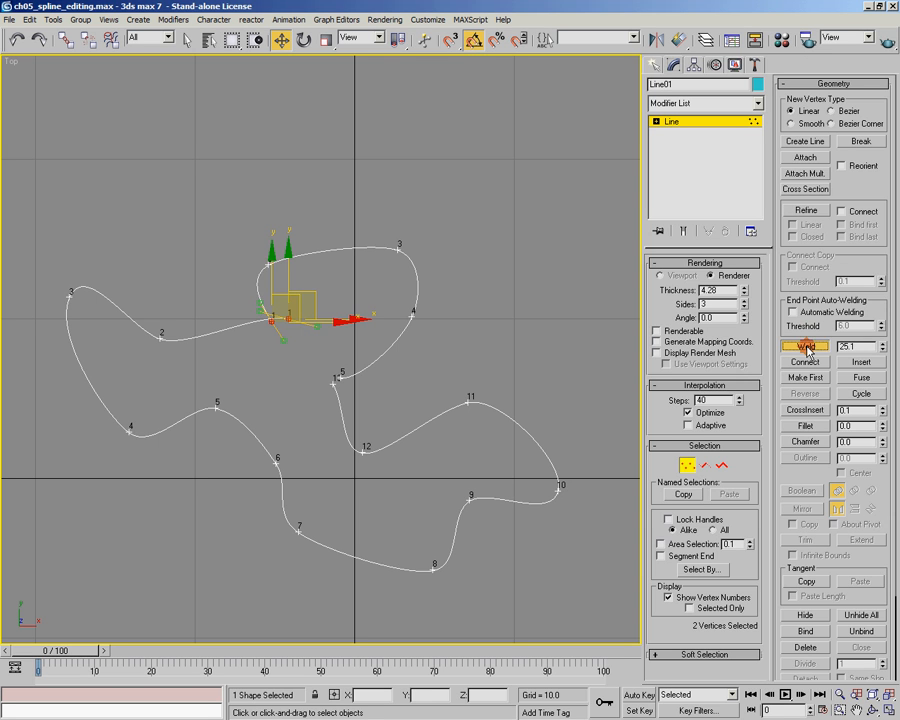
left_click_drag(305, 347, 348, 390)
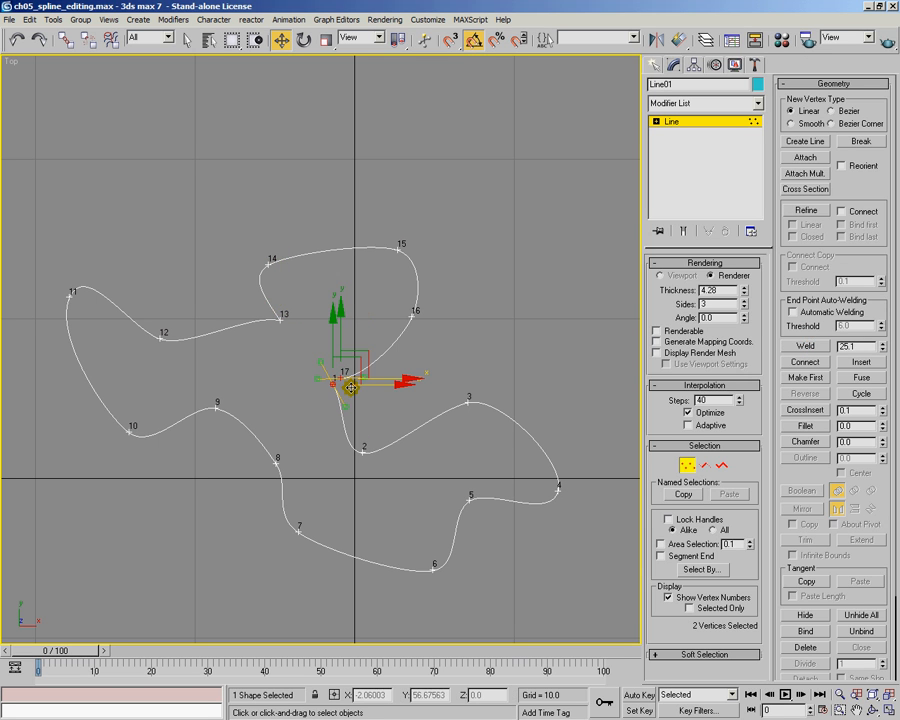
left_click(812, 348)
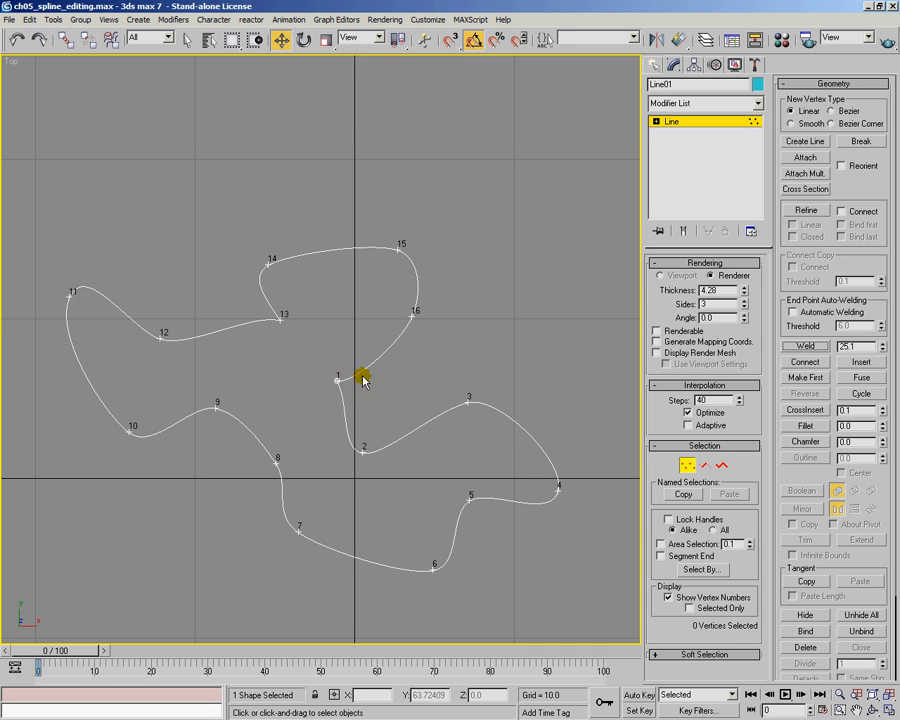
Step: Select welded vertices 1 and 13 and change them to smooth vertices so the outline curves through both joints
left_click_drag(239, 305, 359, 402)
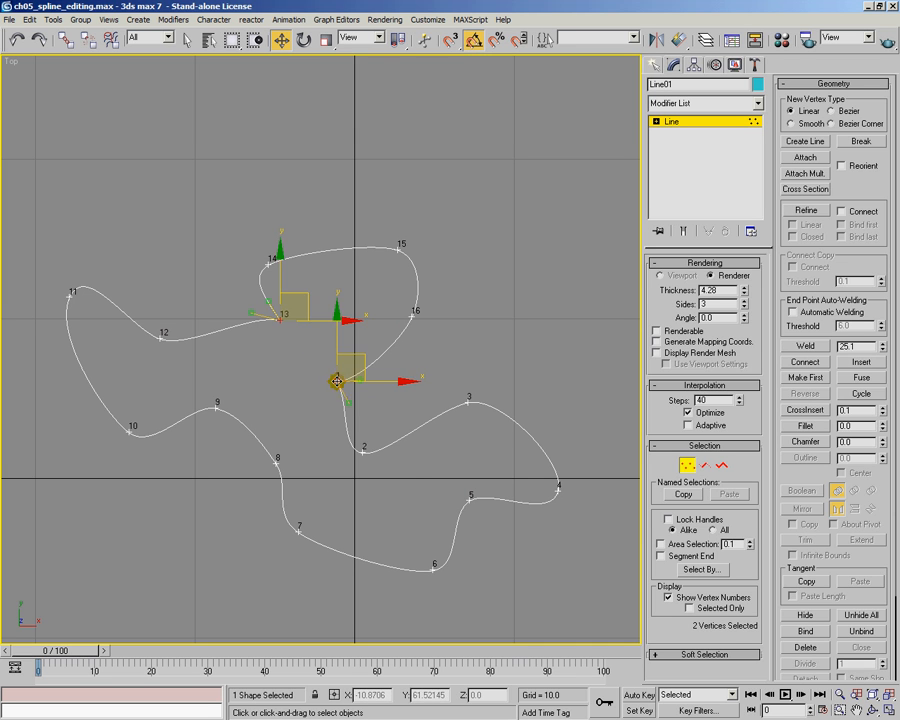
right_click(338, 381)
left_click(315, 309)
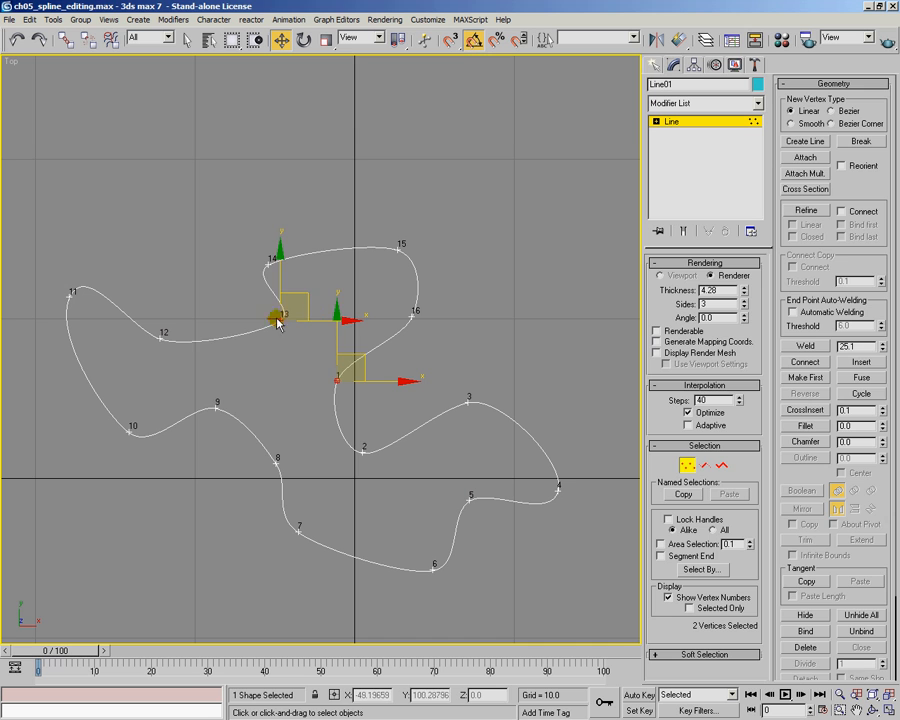
right_click(279, 323)
left_click(260, 229)
left_click(347, 393)
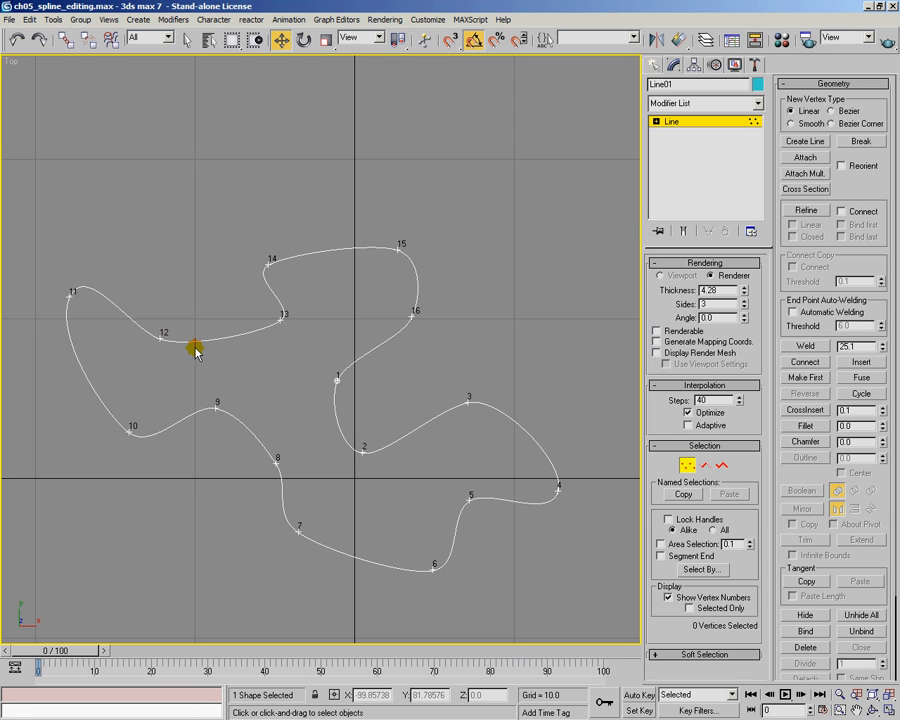
Step: Leave vertex editing and draw a rectangle about 111 units long and 99 wide above the merged outline
middle_click_drag(382, 335, 386, 376)
left_click(678, 465)
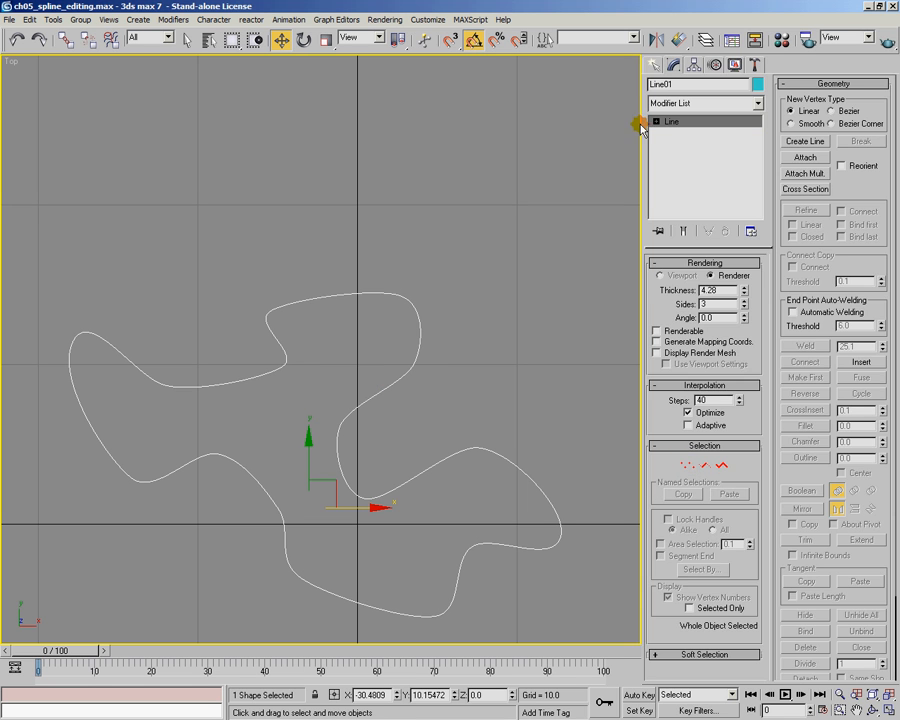
left_click(655, 66)
left_click(733, 166)
middle_click_drag(357, 227, 377, 341)
left_click_drag(137, 185, 295, 362)
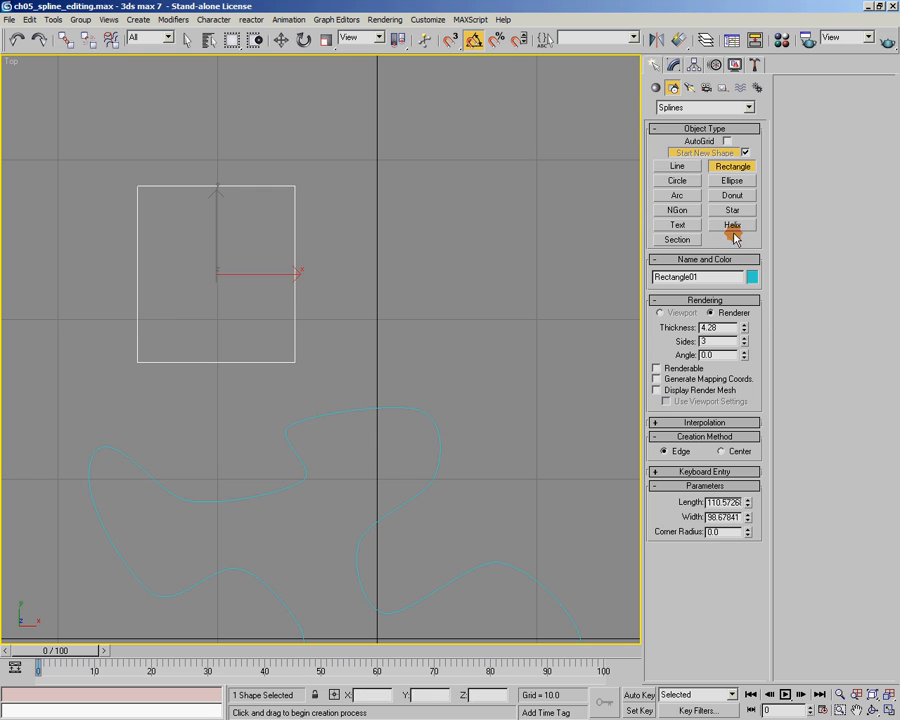
Step: Draw a circle centred above the rectangle, overlapping its upper edge and upper-right corner
left_click(677, 181)
left_click_drag(252, 167, 290, 212)
middle_click_drag(290, 212, 280, 264)
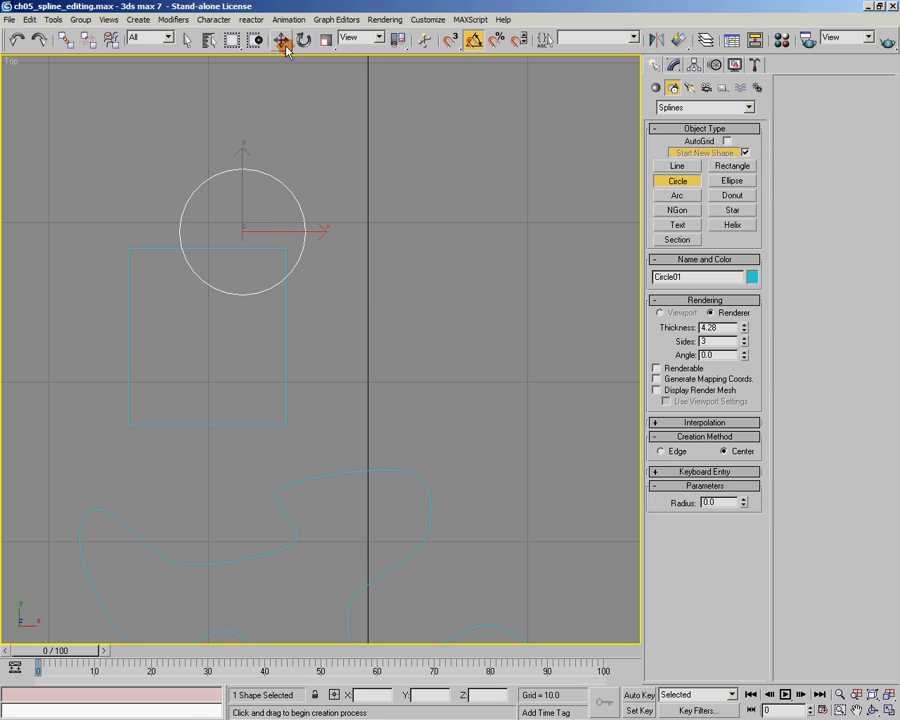
Step: Convert the rectangle to an Editable Spline and attach the circle to it
key("w")
left_click(284, 381)
right_click(284, 381)
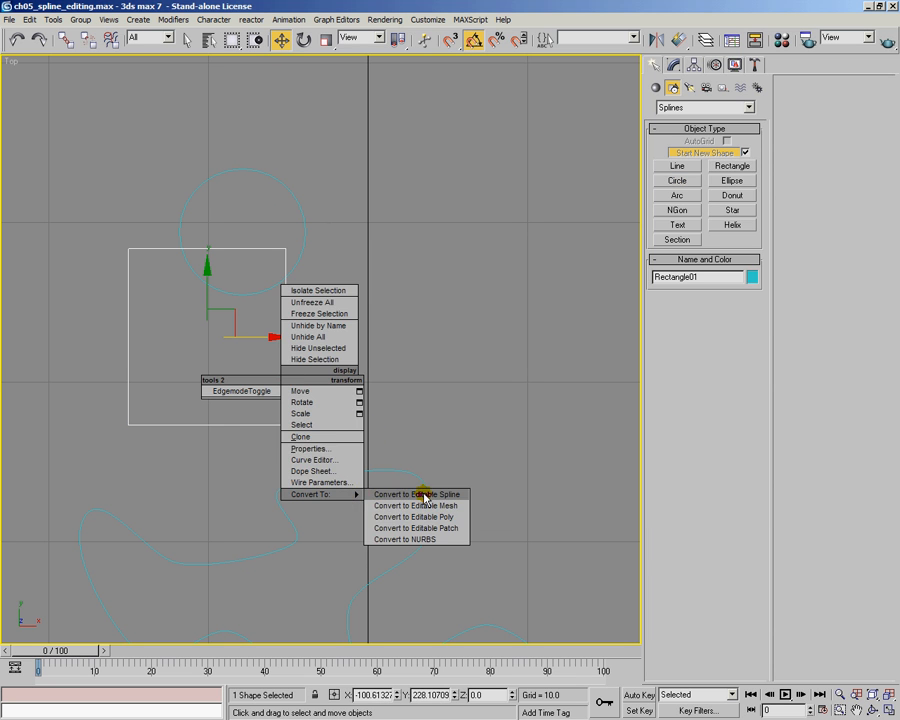
left_click(366, 487)
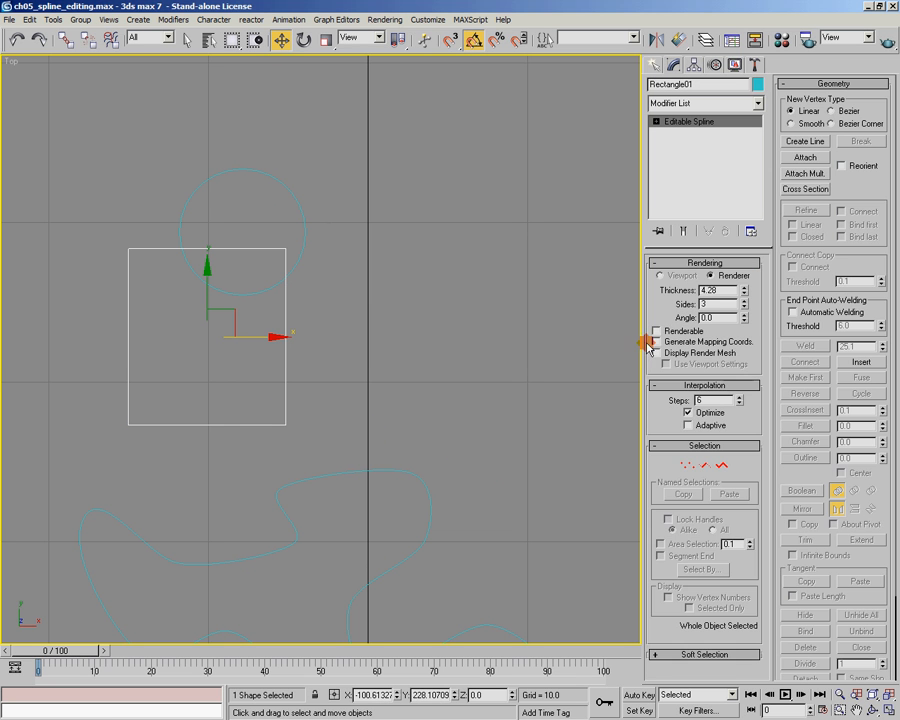
left_click(806, 157)
left_click(198, 178)
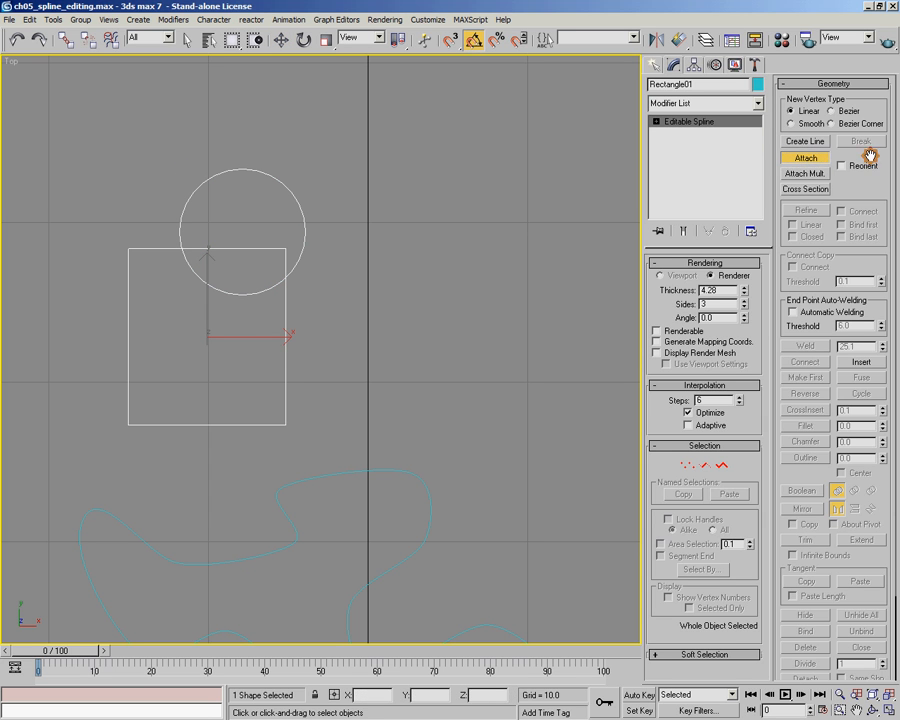
left_click(806, 157)
Step: Clone the rectangle-and-circle shape to its right as one copy and reselect the original
left_click_drag(258, 334, 502, 334, "shift")
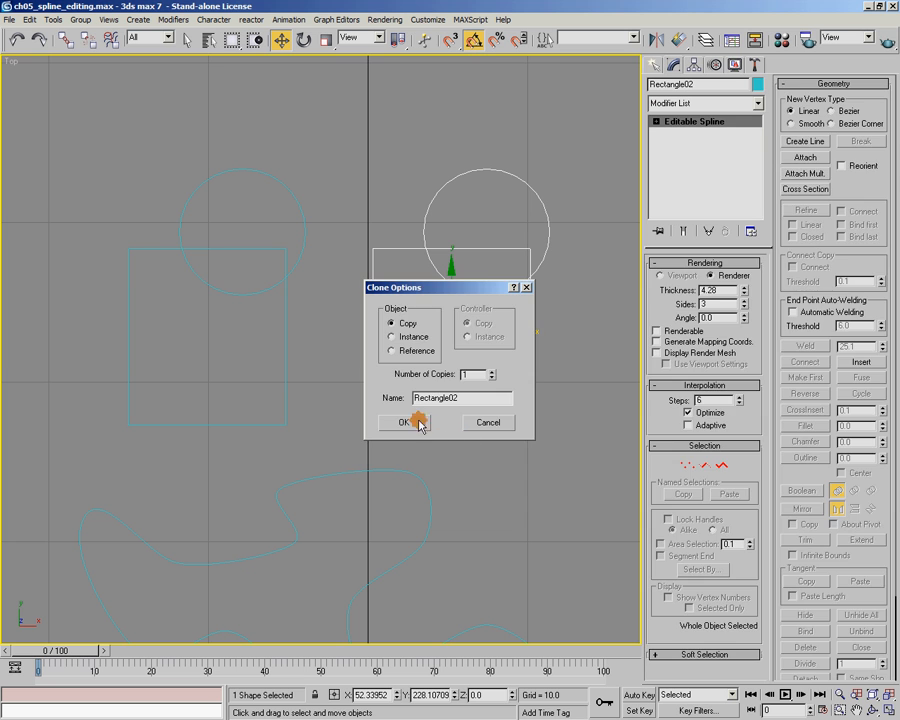
left_click(421, 423)
left_click(293, 260)
left_click(293, 260)
Step: At vertex level, refine both splines of Rectangle01 where the circle crosses the rectangle's right edge
left_click(694, 467)
scroll(360, 317, "up", 8)
scroll(365, 318, "up", 8)
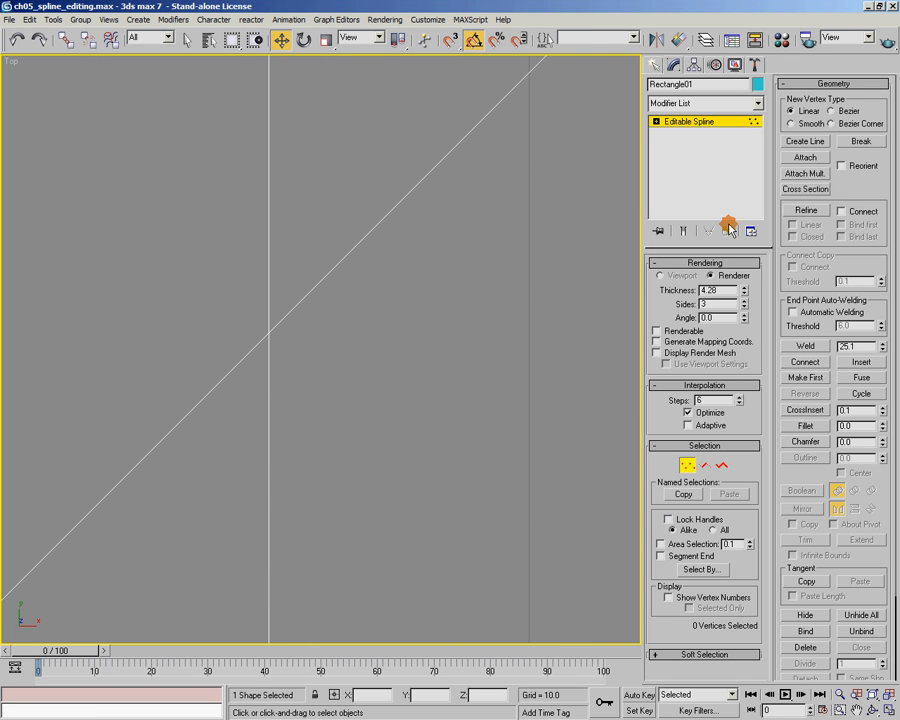
left_click(807, 211)
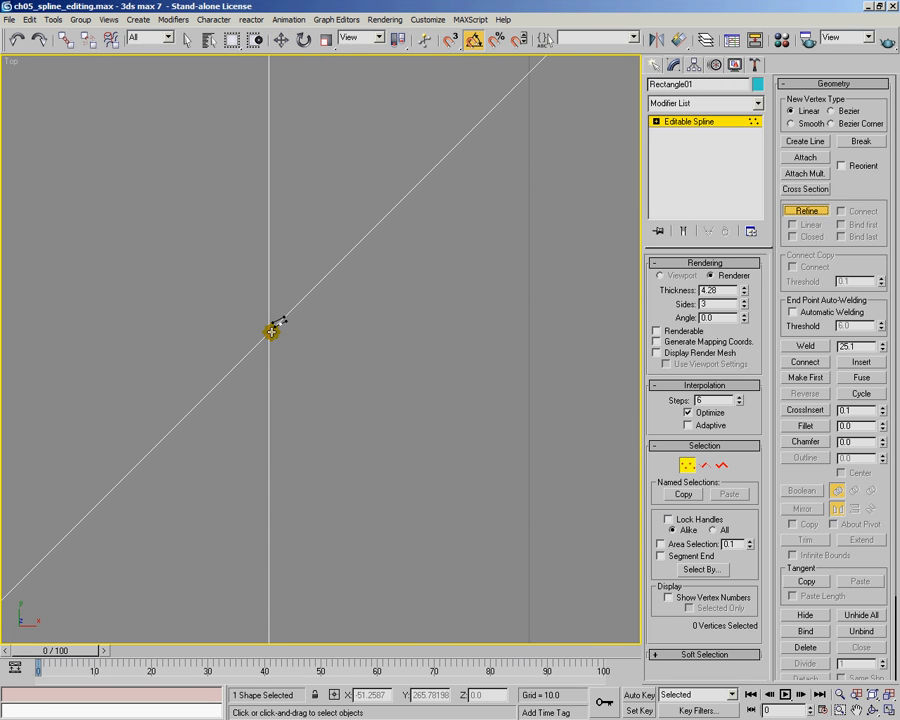
left_click(265, 336)
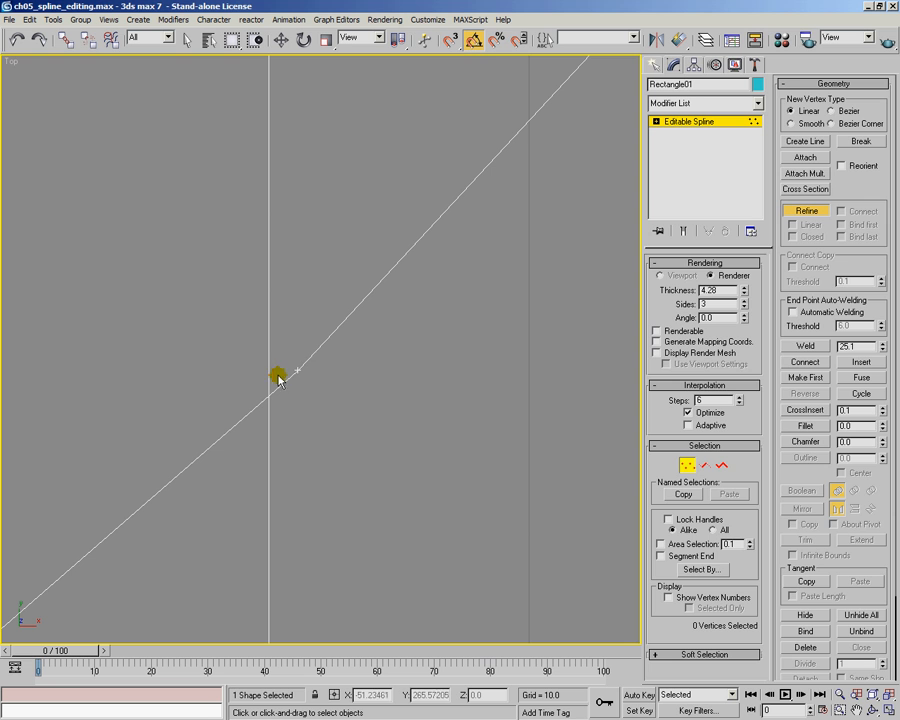
Step: Refine the circle and the rectangle's top edge with new vertices where they cross on the left
scroll(317, 358, "down", 8)
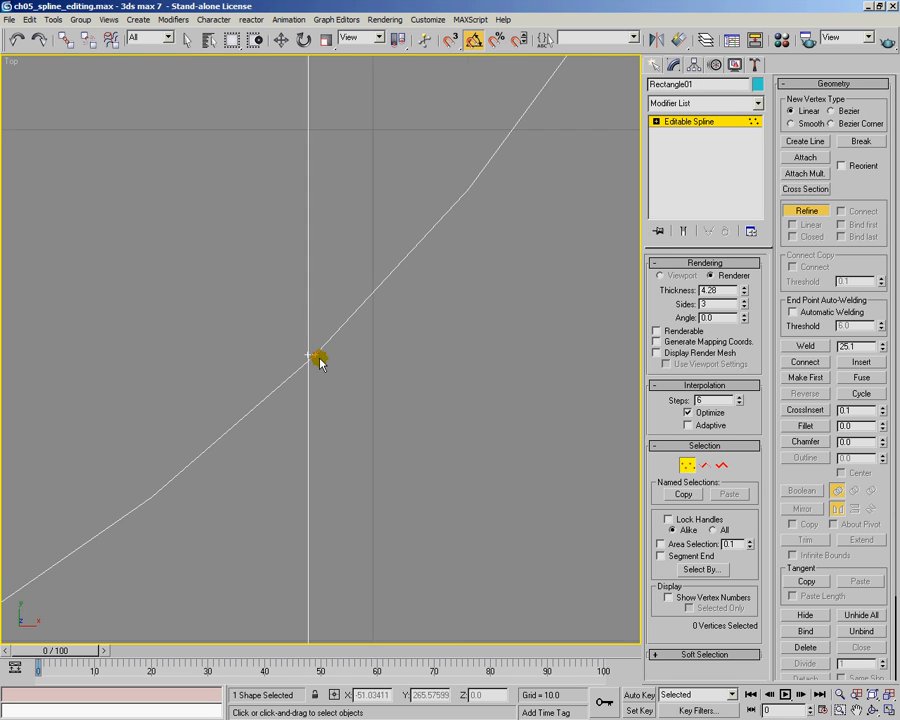
middle_click_drag(136, 328, 321, 355)
scroll(321, 355, "up", 4)
middle_click_drag(120, 310, 265, 352)
scroll(298, 350, "up", 3)
scroll(299, 296, "up", 3)
middle_click_drag(290, 260, 353, 493)
scroll(334, 399, "up", 3)
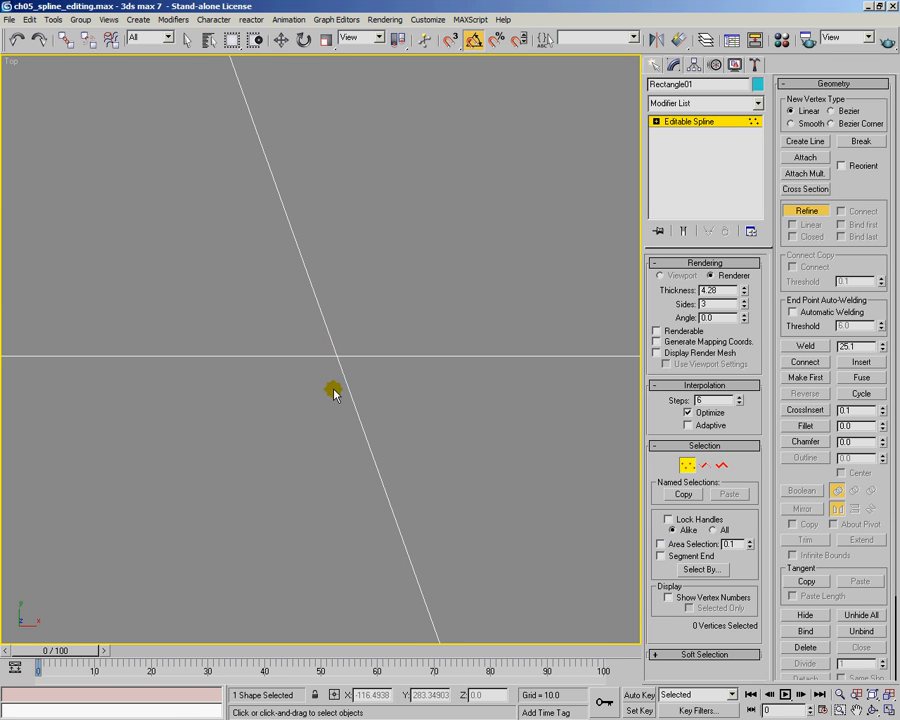
left_click(334, 350)
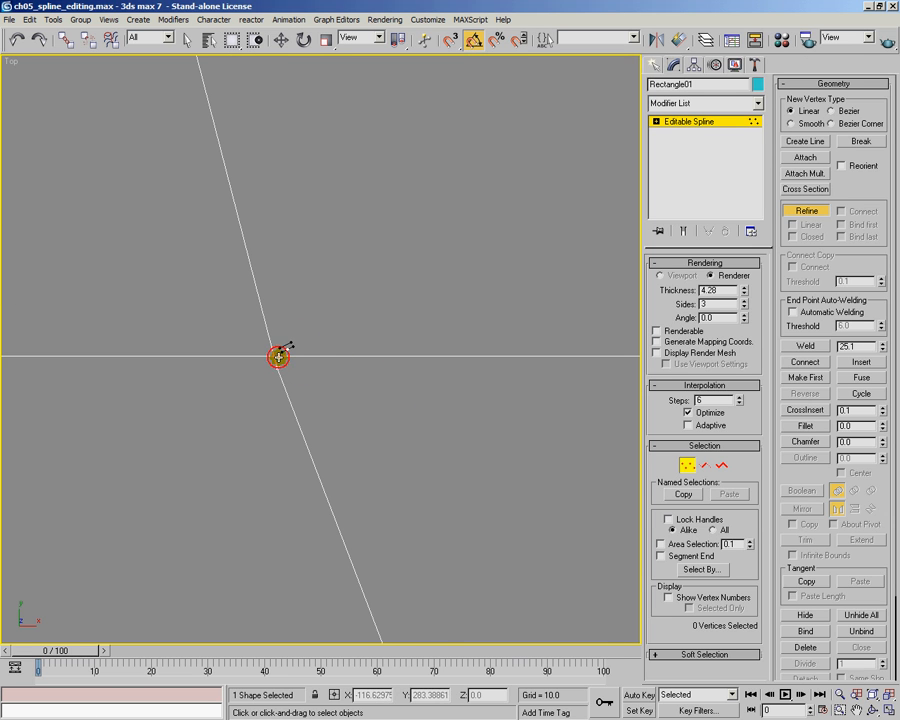
Step: Delete the circle segments inside the rectangle and the rectangle segments inside the circle
scroll(305, 395, "down", 6)
middle_click_drag(506, 405, 368, 382)
left_click(705, 465)
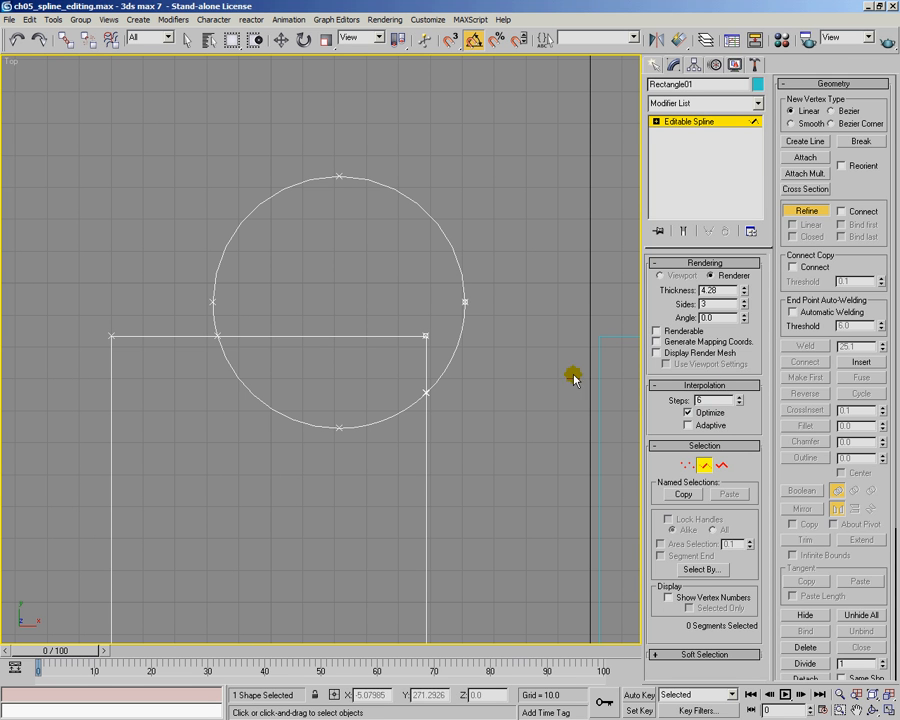
left_click(790, 211)
left_click_drag(337, 320, 358, 461)
key("Delete")
left_click(426, 346)
key("Delete")
Step: Weld the two pairs of open end vertices on Rectangle01 where the circle arc meets the rectangle's edges
left_click(688, 466)
left_click_drag(341, 353, 535, 440)
left_click(793, 347)
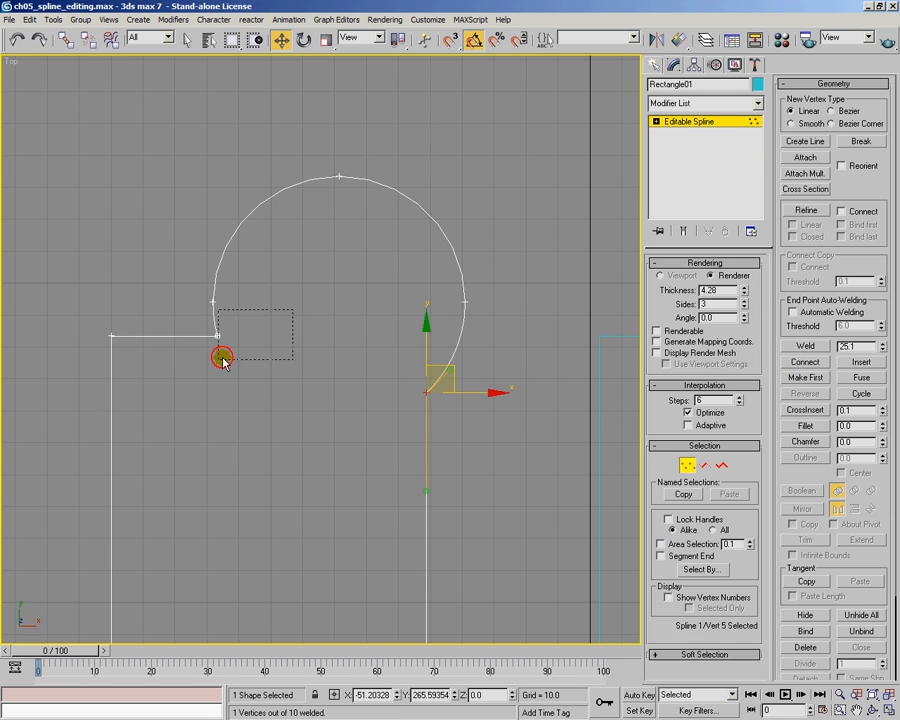
left_click_drag(280, 314, 200, 355)
left_click(818, 348)
middle_click_drag(335, 426, 335, 368)
Step: Select the merged Rectangle01 outline at spline level to check whether it is closed, and leave spline editing
left_click(689, 466)
left_click(724, 465)
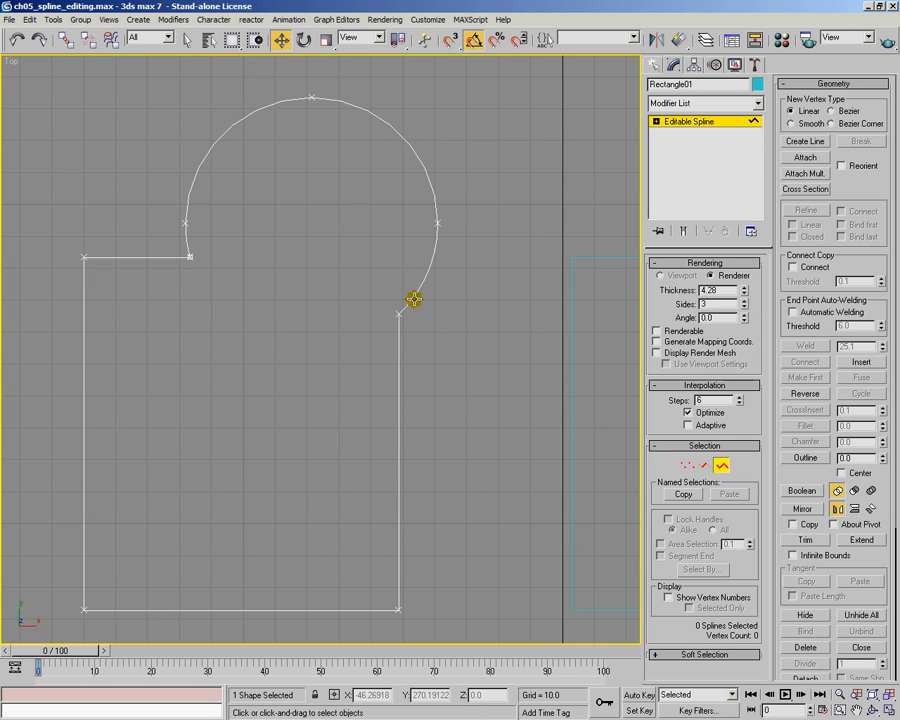
left_click(401, 410)
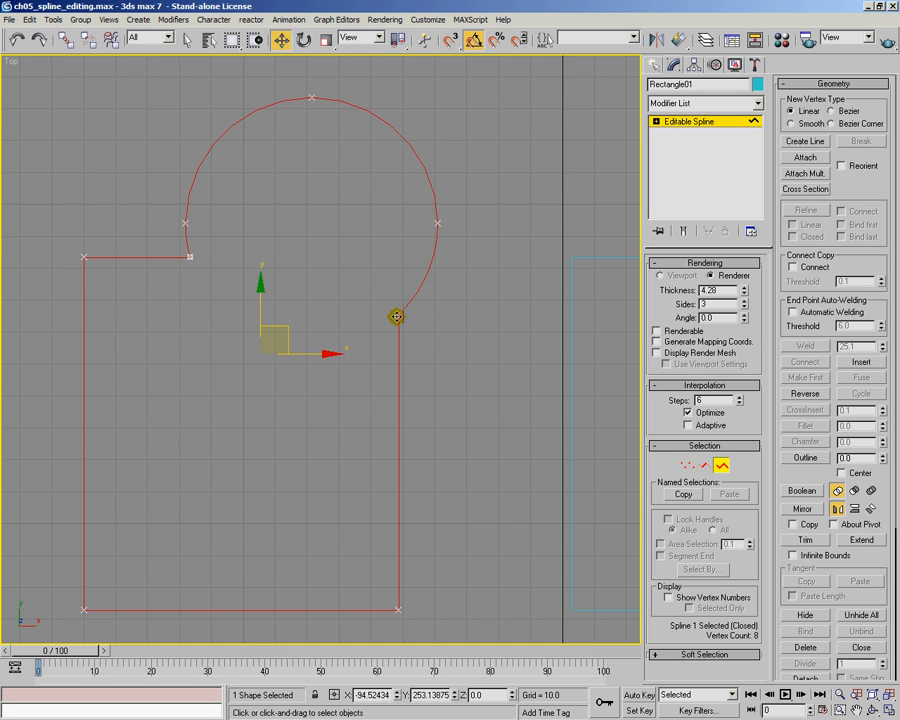
left_click(719, 466)
Step: Select the uncut shape Rectangle02 and clone it farther to the right as one copy
middle_click_drag(536, 403, 327, 384)
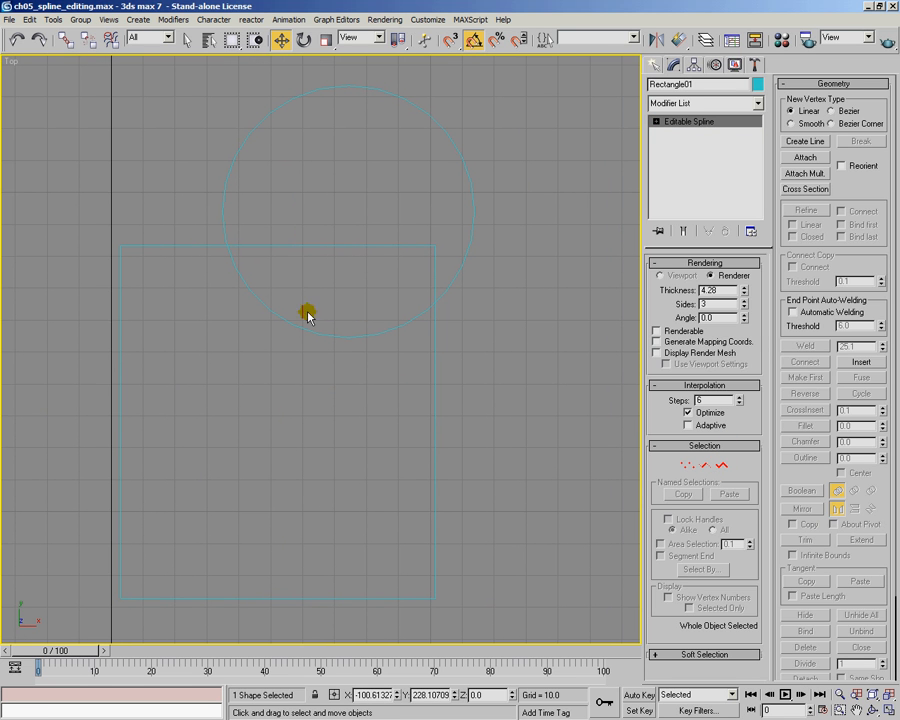
left_click(239, 245)
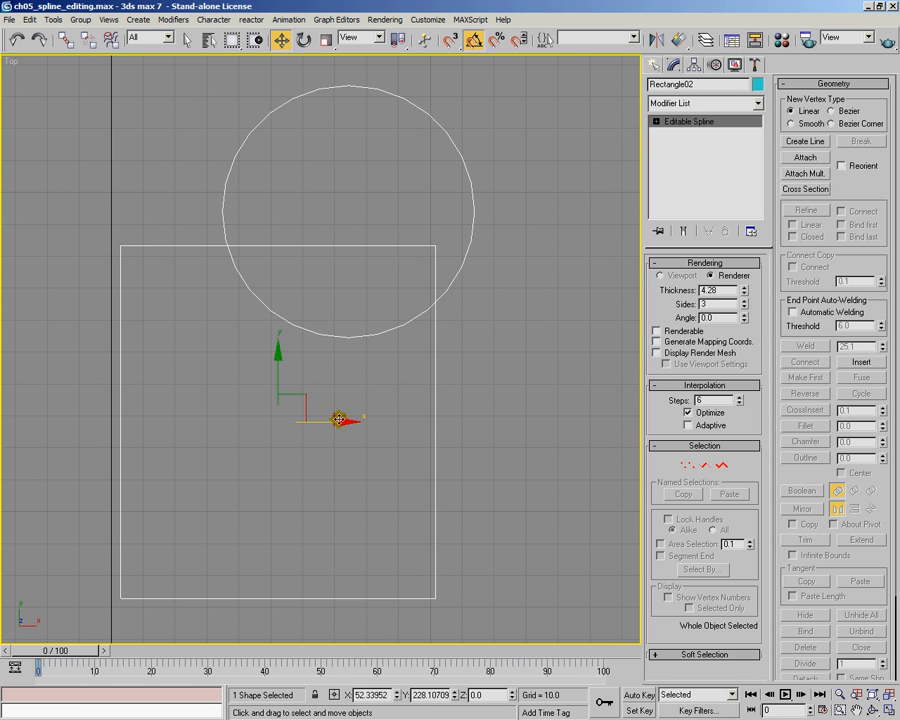
mouse_move(340, 418)
left_mouse_down("shift")
mouse_move(797, 428)
mouse_move(600, 418)
left_mouse_up("shift")
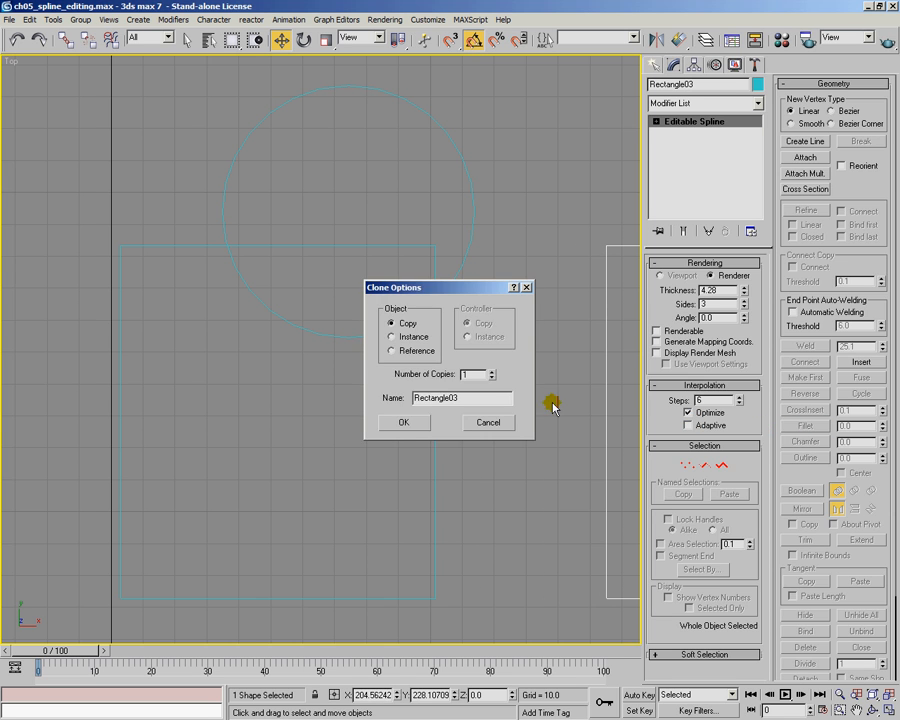
left_click(412, 422)
Step: At vertex level of Rectangle02, use CrossInsert to add vertices where the circle crosses the rectangle's right edge
left_click(409, 325)
left_click(686, 465)
scroll(370, 410, "up", 5)
scroll(283, 371, "up", 4)
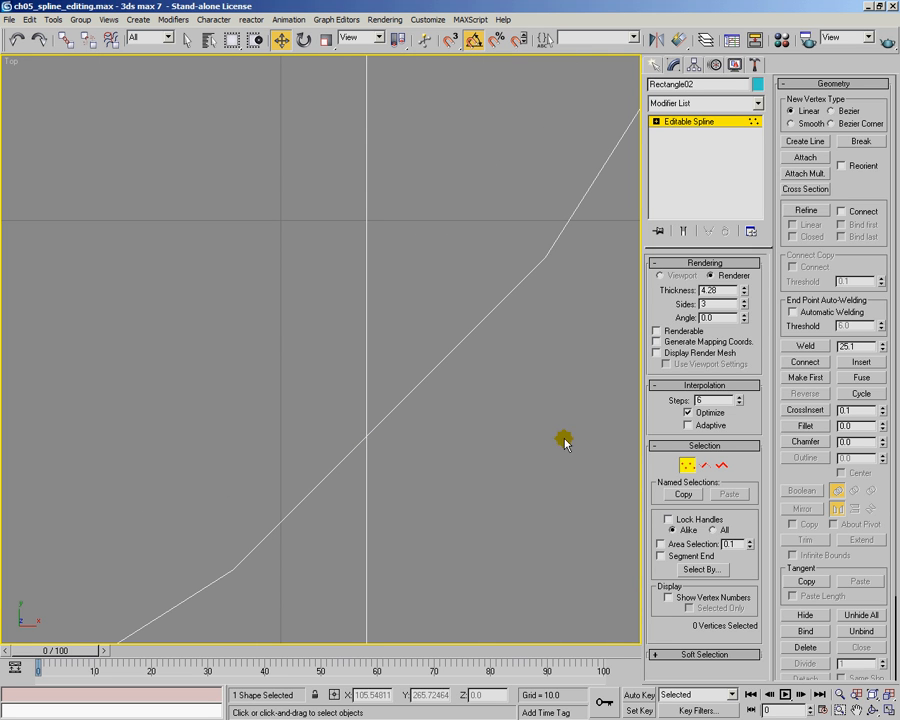
left_click(807, 410)
scroll(454, 466, "up", 5)
scroll(404, 491, "up", 2)
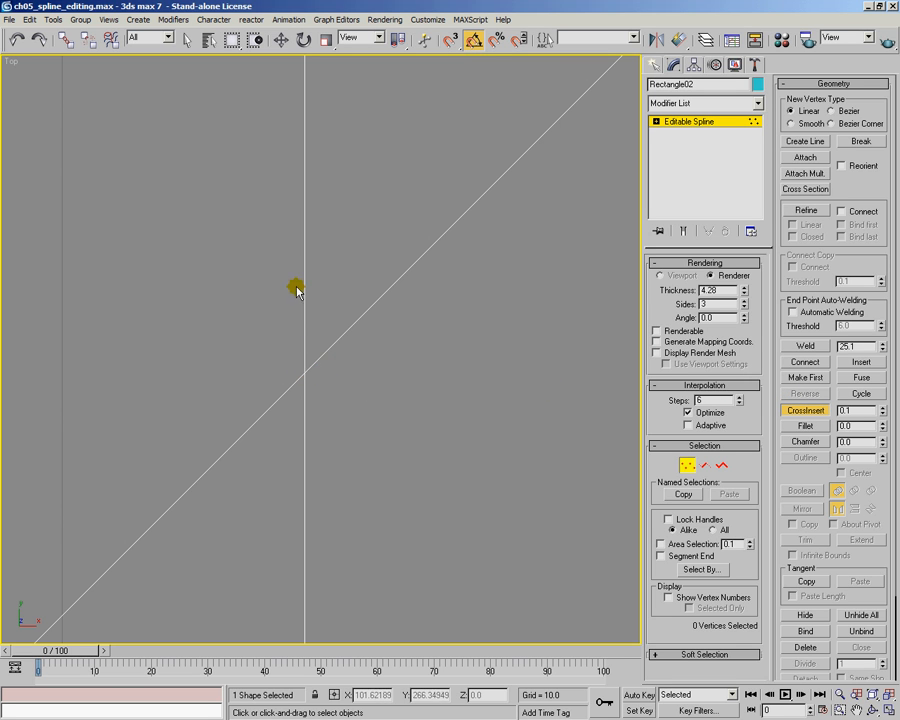
left_click(305, 372)
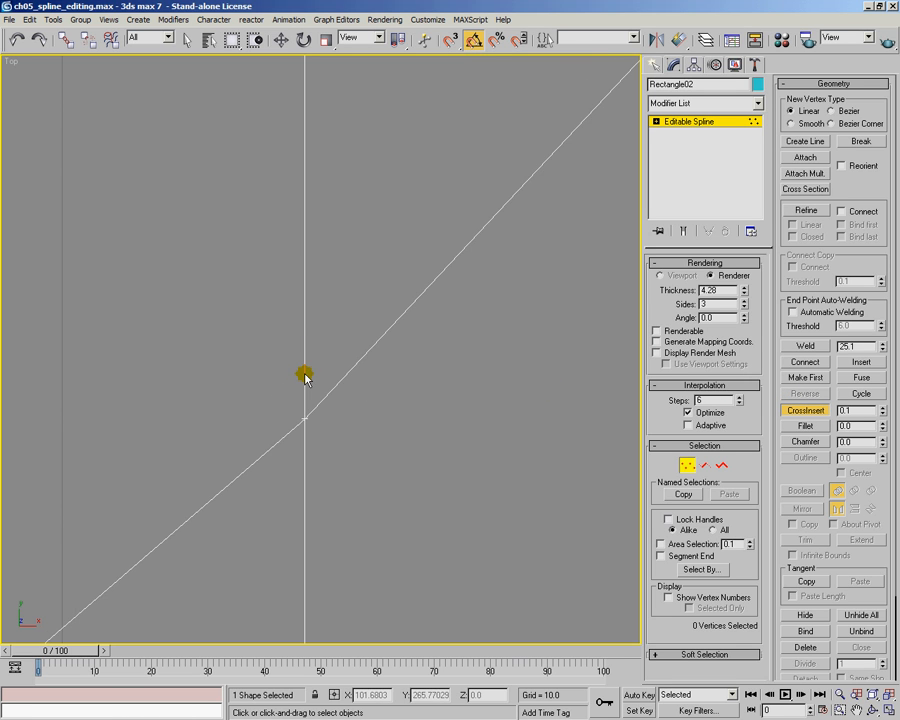
Step: Use CrossInsert to add vertices where the circle crosses the rectangle's top edge on the left
scroll(365, 415, "down", 6)
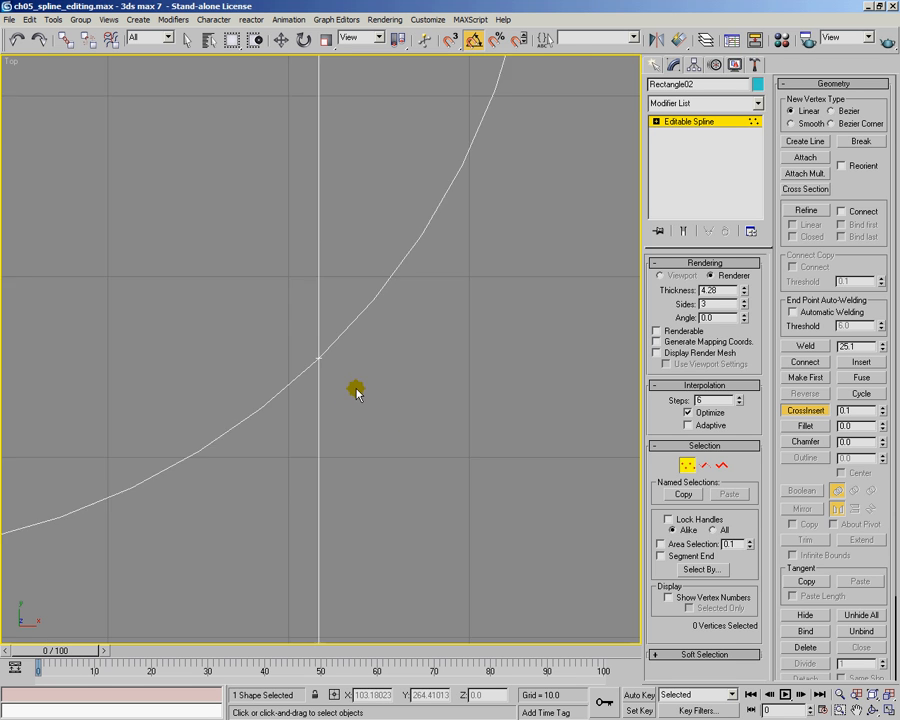
scroll(370, 402, "up", 8)
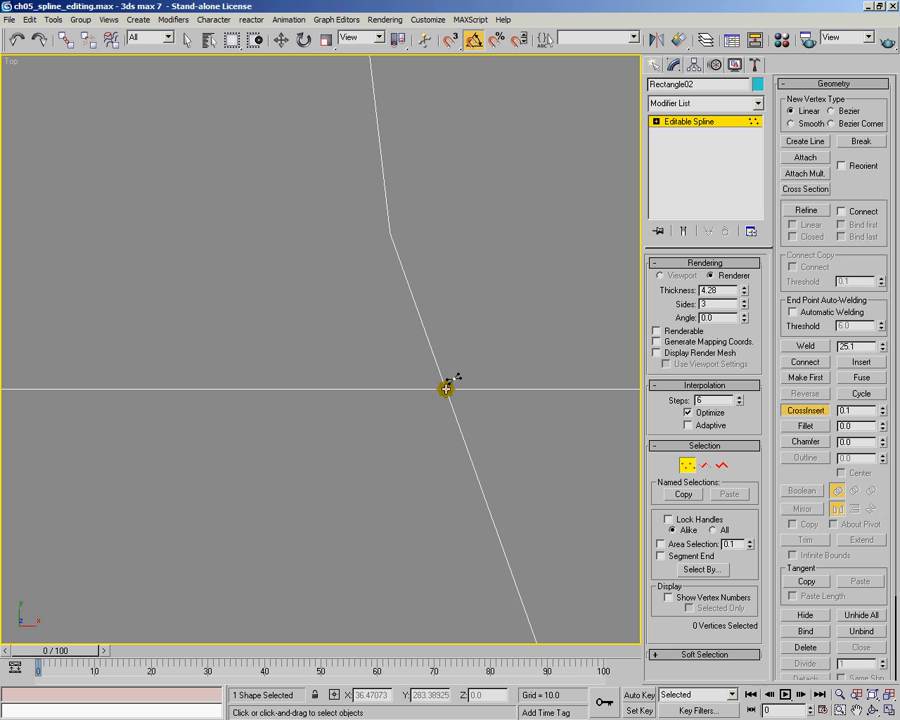
left_click(445, 389)
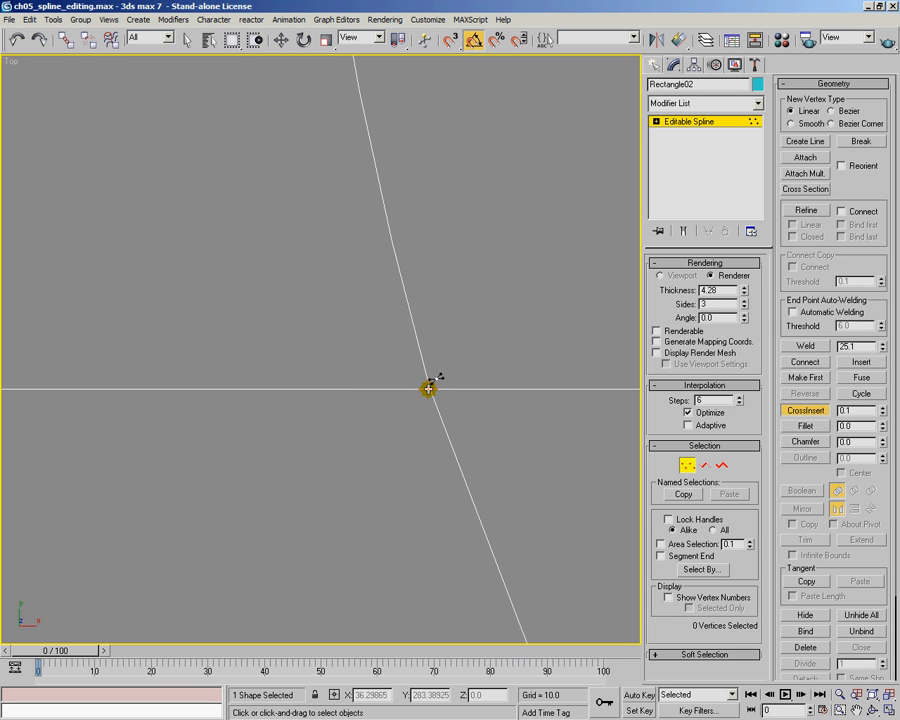
Step: At segment level, delete the overlapping inner segments of Rectangle02's circle and rectangle, leaving only the outer outline
scroll(500, 395, "down", 6)
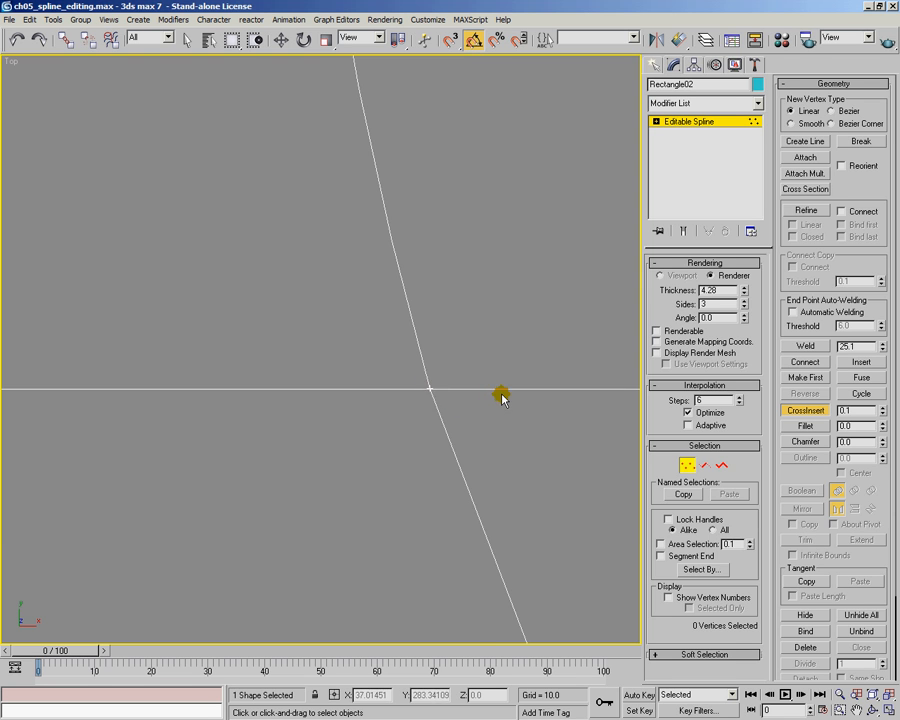
middle_click_drag(442, 412, 265, 395)
scroll(265, 395, "down", 2)
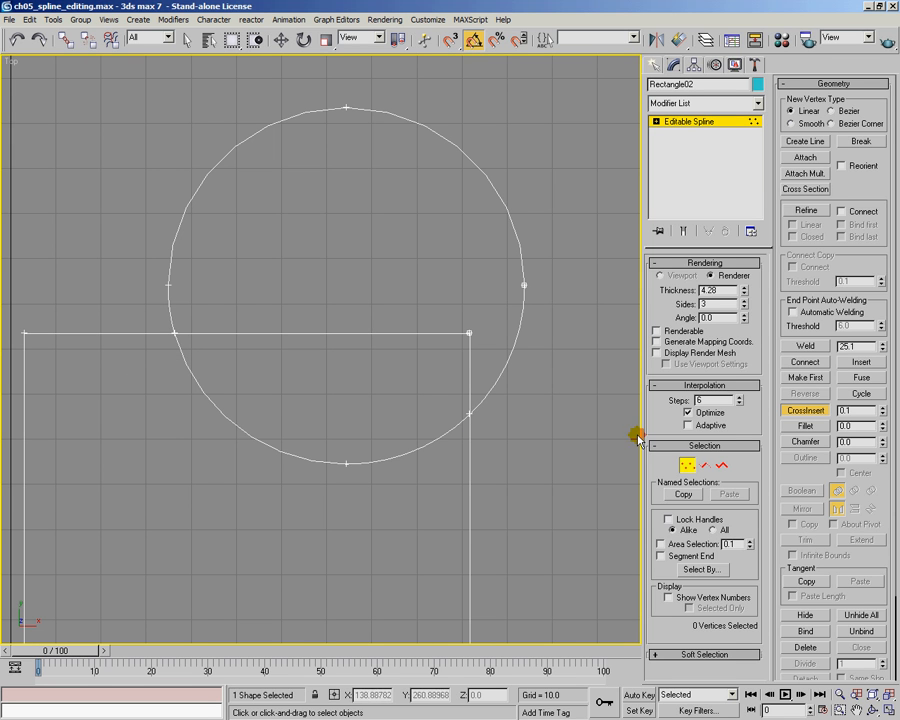
left_click(705, 465)
left_click_drag(244, 436, 338, 476)
right_click(338, 476)
left_click_drag(267, 264, 400, 495)
key("Delete")
left_click(470, 369)
key("Delete")
Step: Weld the coincident end vertices of Rectangle02 at both circle-rectangle junctions
left_click(683, 466)
left_click_drag(366, 346, 565, 418)
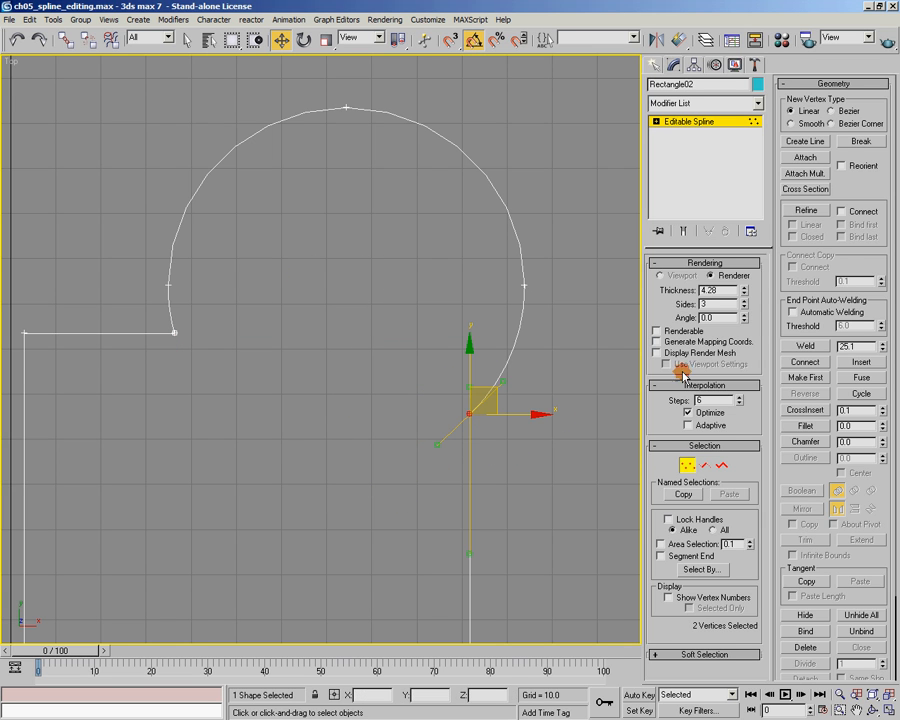
left_click(800, 346)
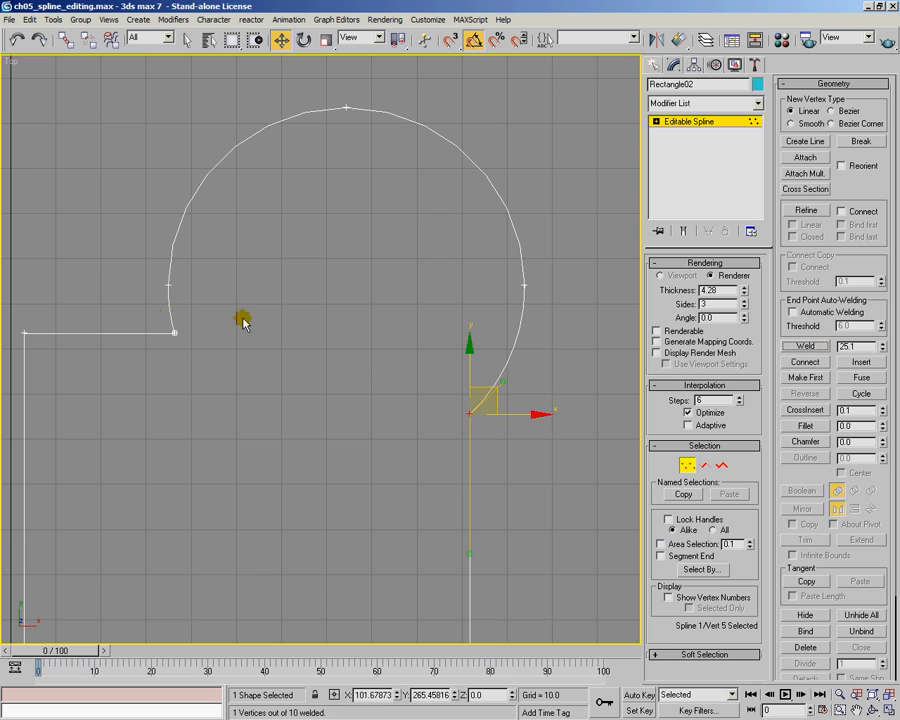
left_click(173, 332)
left_click(805, 346)
Step: Check that Rectangle02's merged outline is one closed spline by selecting it at spline level, and leave sub-object editing
scroll(340, 395, "down", 5)
middle_click_drag(390, 370, 426, 372)
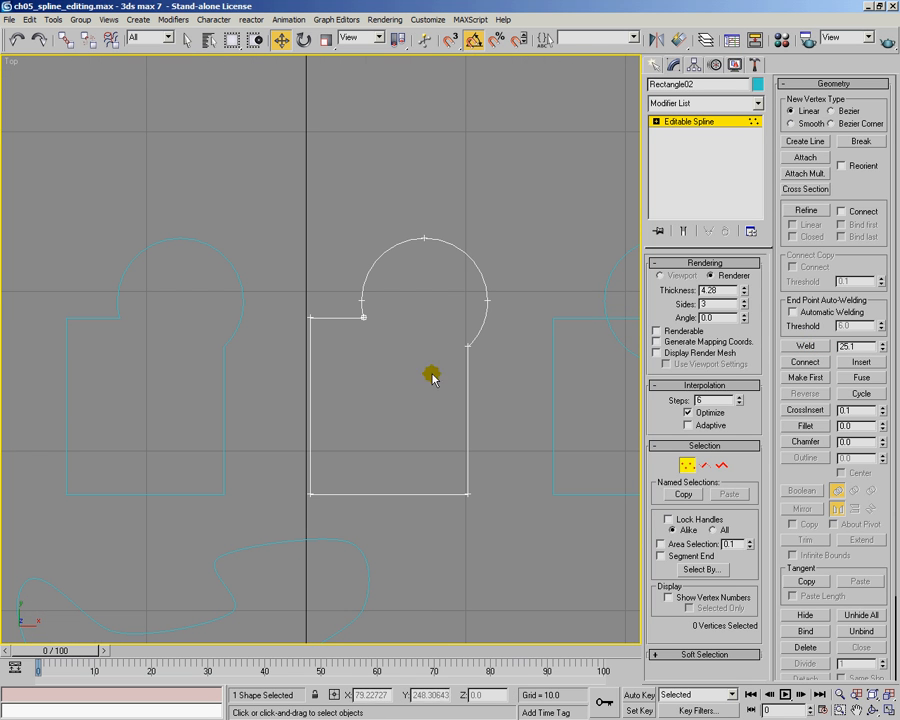
left_click(724, 466)
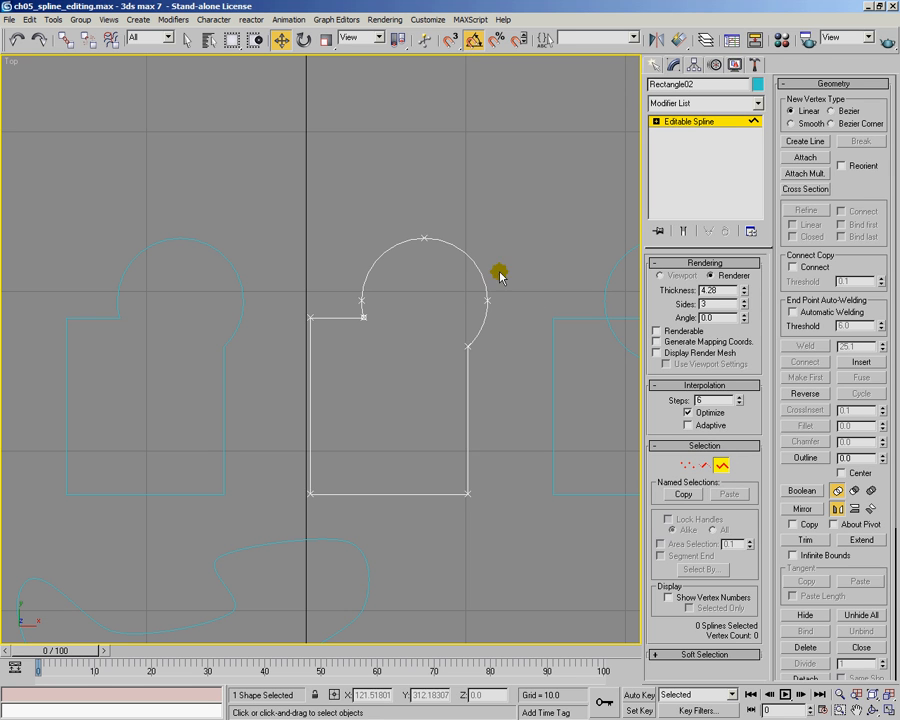
left_click(468, 252)
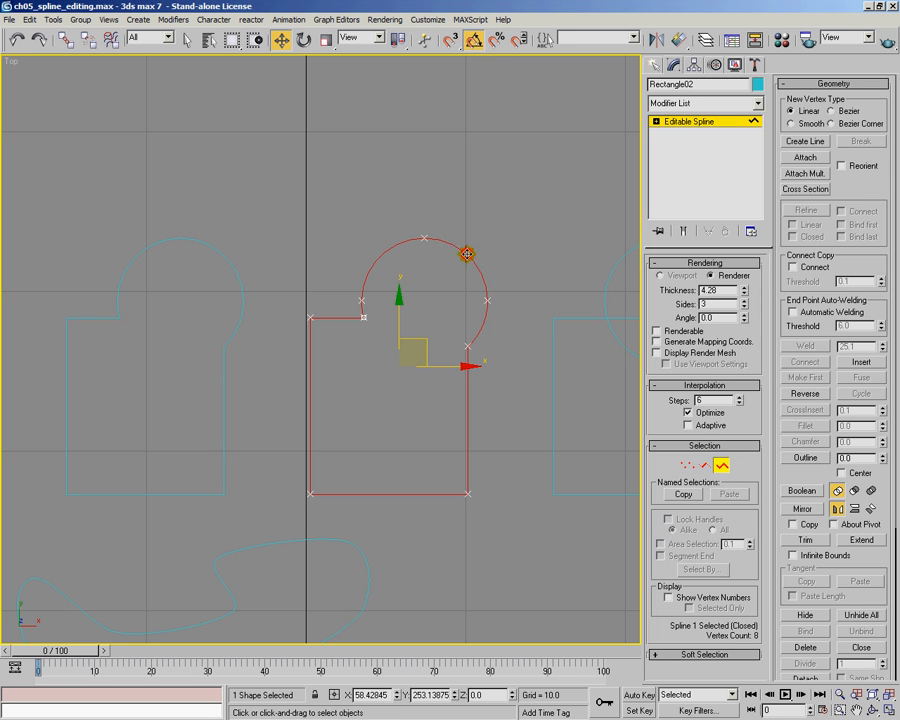
left_click(708, 463)
Step: Select the remaining uncut rectangle-circle shape, Rectangle03, and switch to its spline level
middle_click_drag(512, 414, 244, 406)
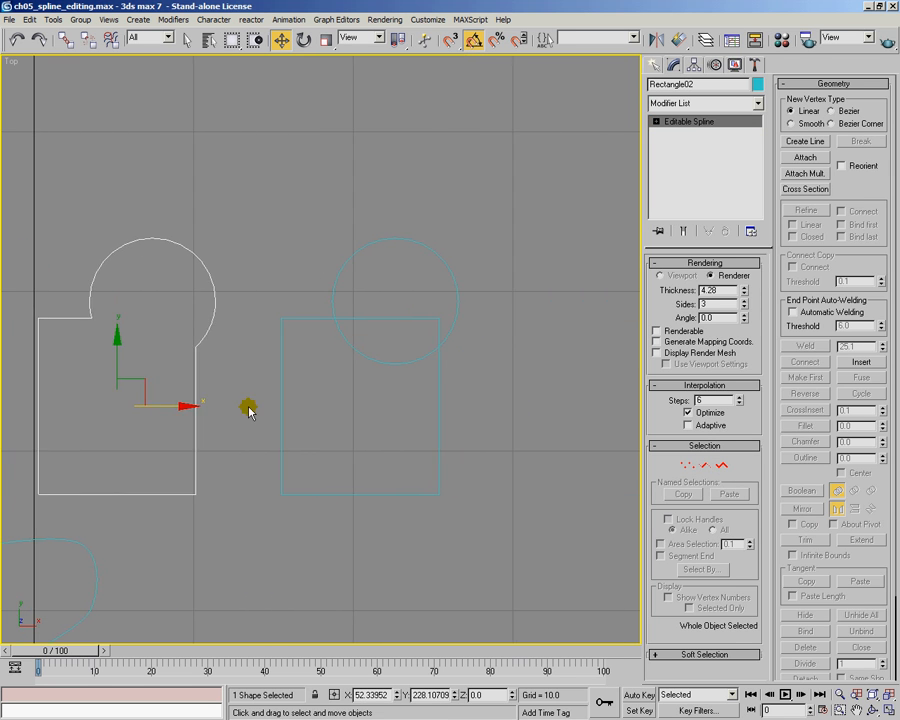
scroll(300, 412, "up", 5)
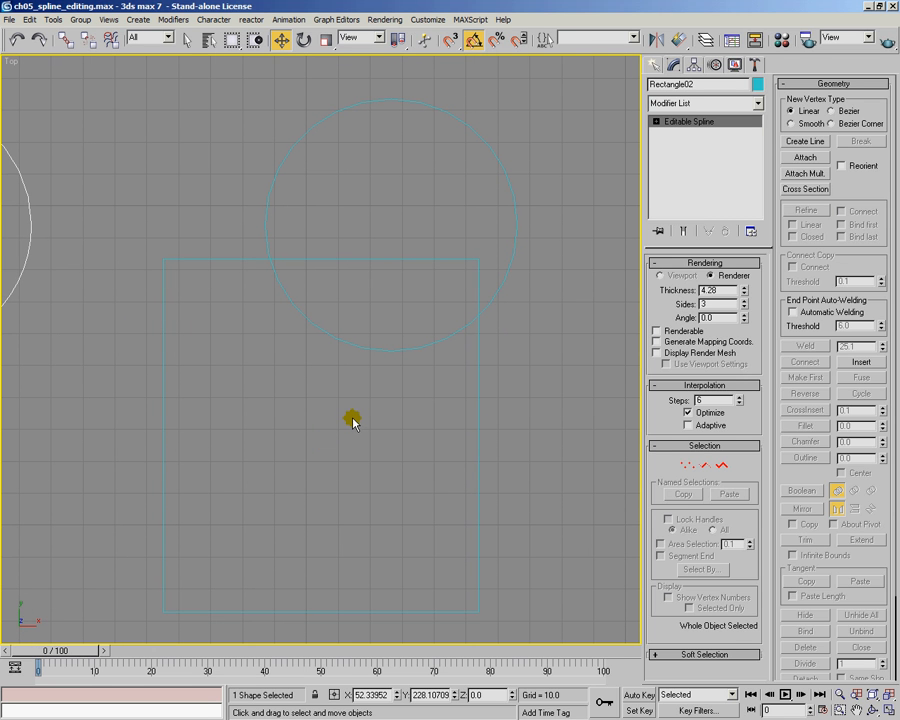
left_click(722, 465)
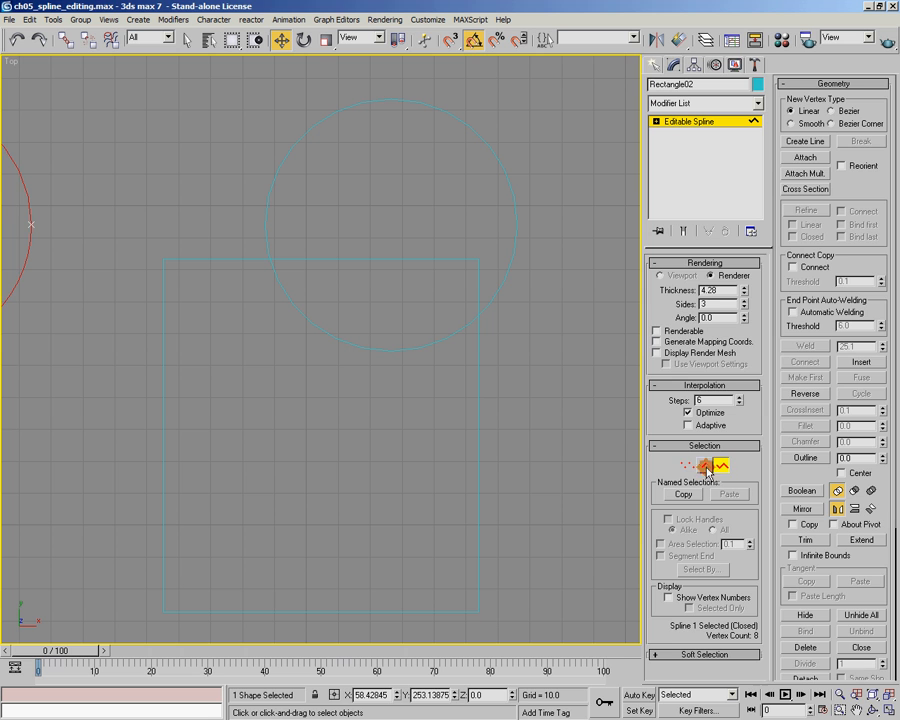
left_click(425, 365)
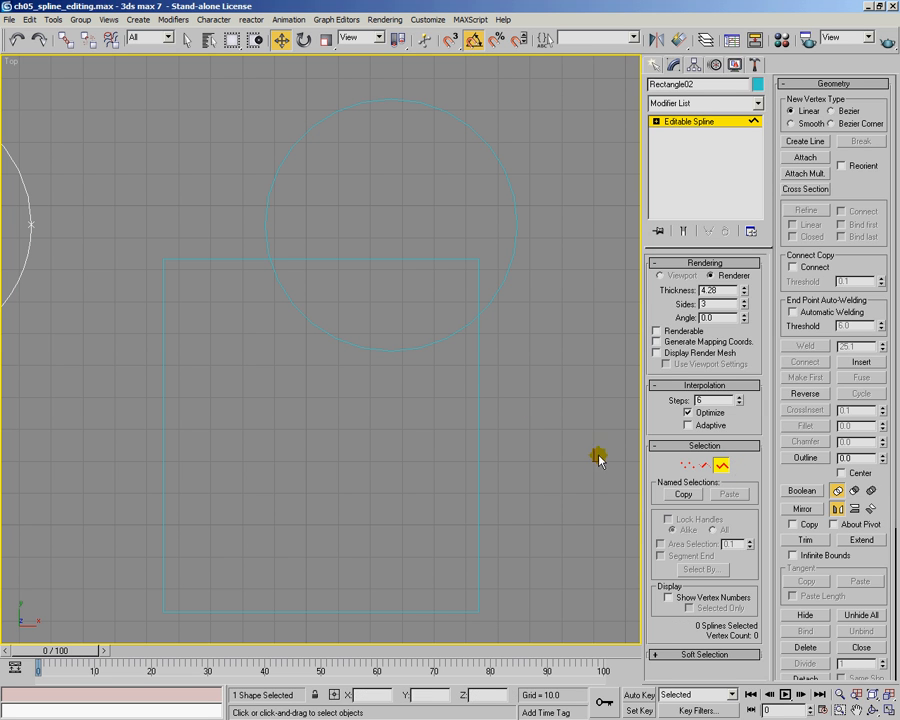
left_click(722, 465)
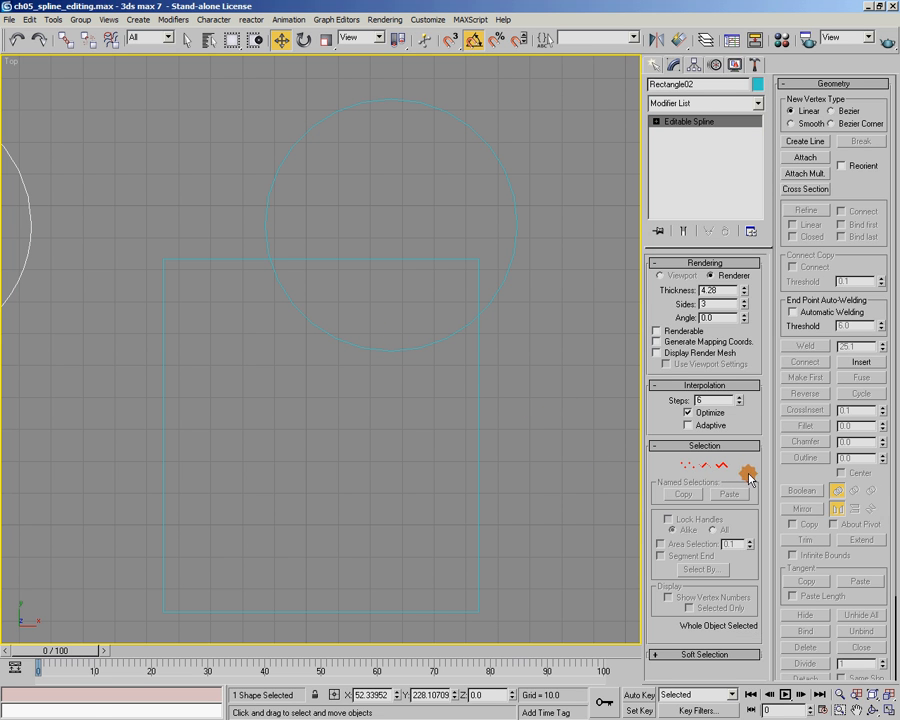
left_click(428, 345)
left_click(722, 465)
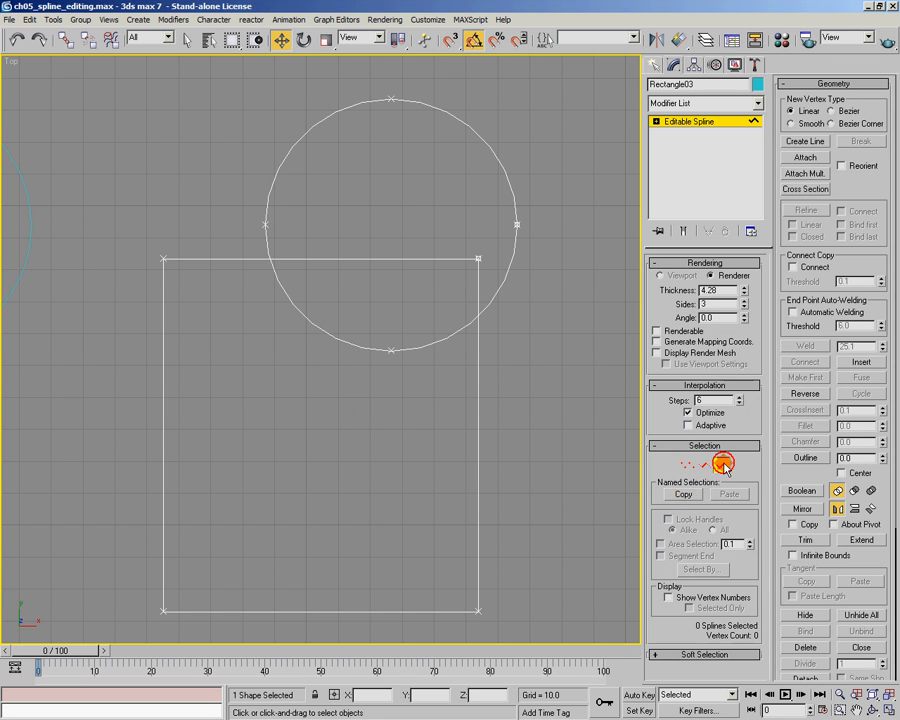
Step: Select Rectangle03's rectangle spline, combine it with the circle using Boolean Union, and undo the union
left_click(478, 401)
left_click(389, 349)
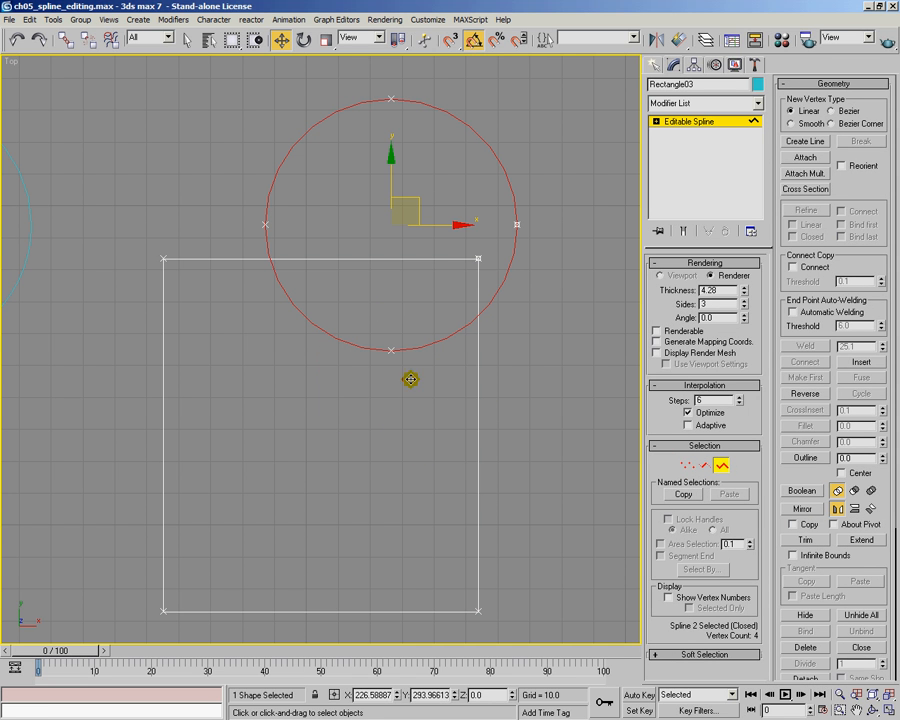
left_click_drag(138, 219, 197, 329)
left_click_drag(156, 240, 205, 322)
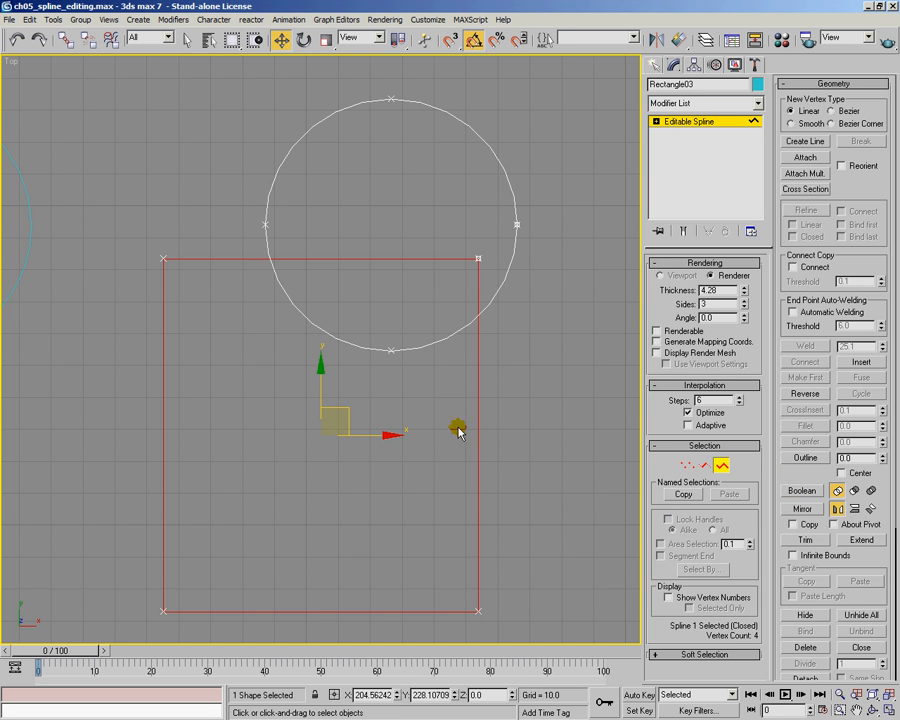
left_click(803, 491)
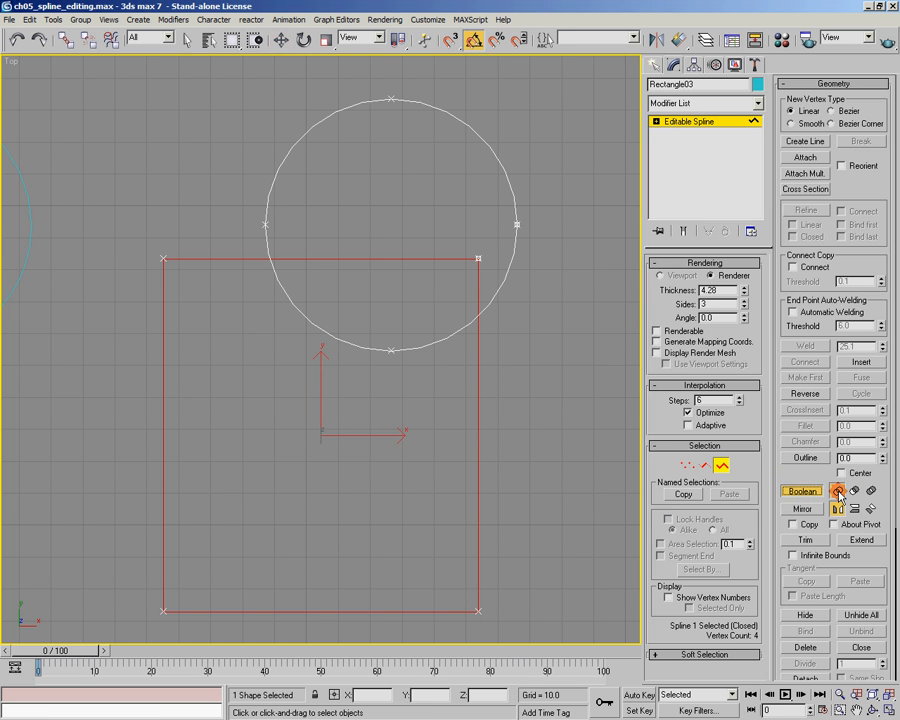
left_click(510, 267)
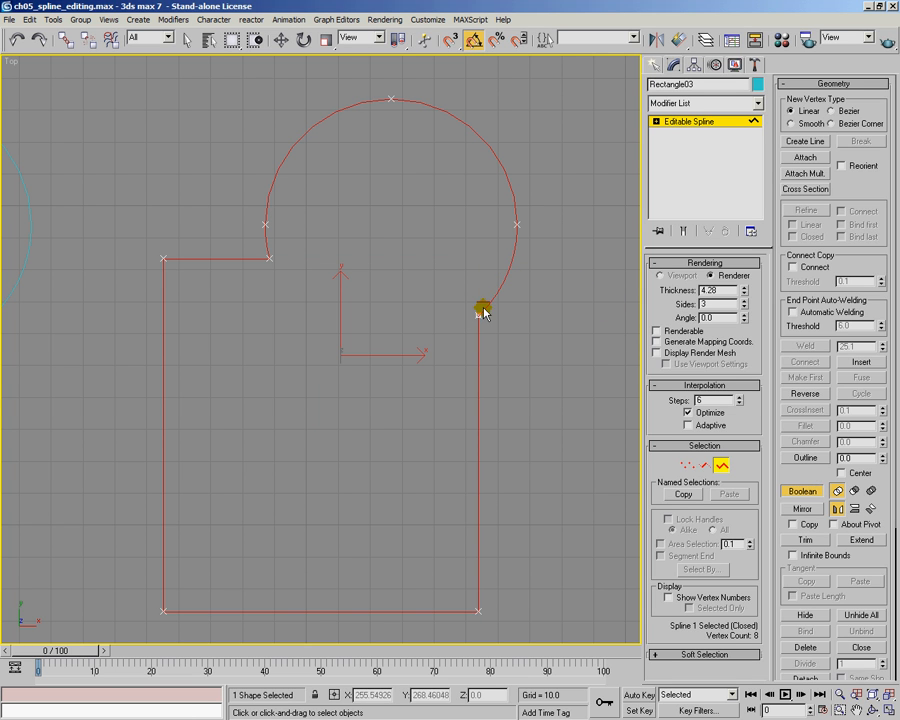
scroll(269, 378, "down", 2)
middle_click_drag(253, 378, 431, 362)
middle_click_drag(542, 321, 429, 327)
scroll(388, 305, "up", 2)
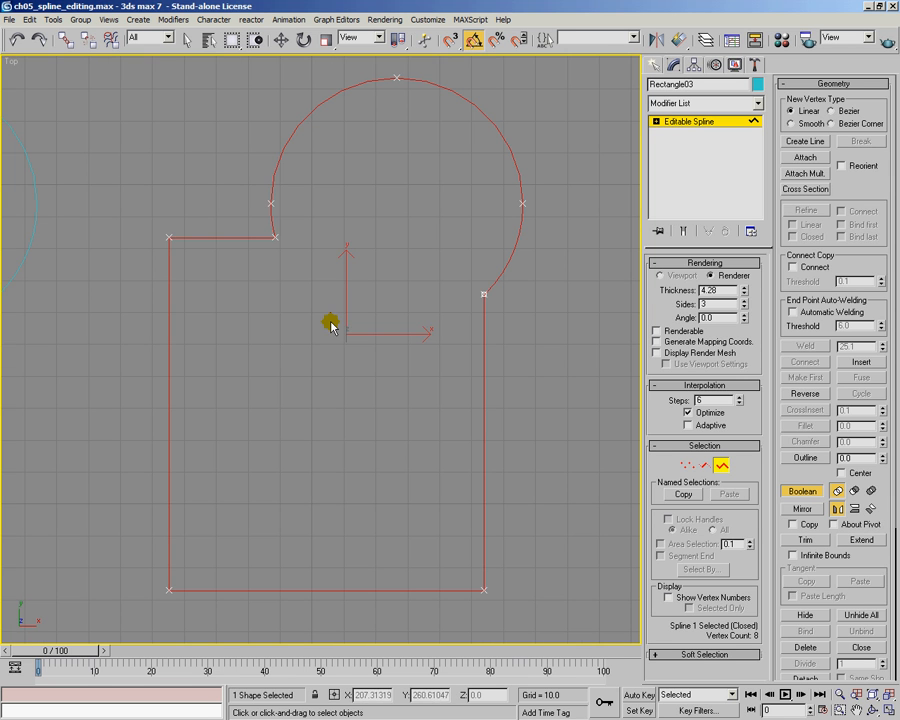
key("ctrl+z")
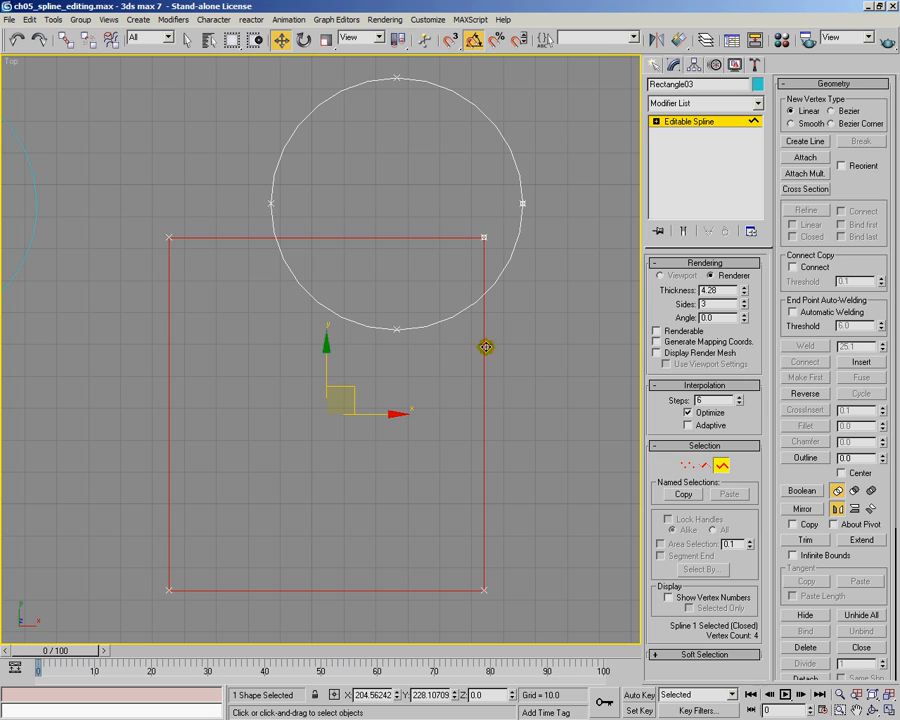
Step: Subtract the circle from Rectangle03's rectangle spline using Boolean Subtraction, and undo the subtraction
left_click(855, 492)
left_click(501, 277)
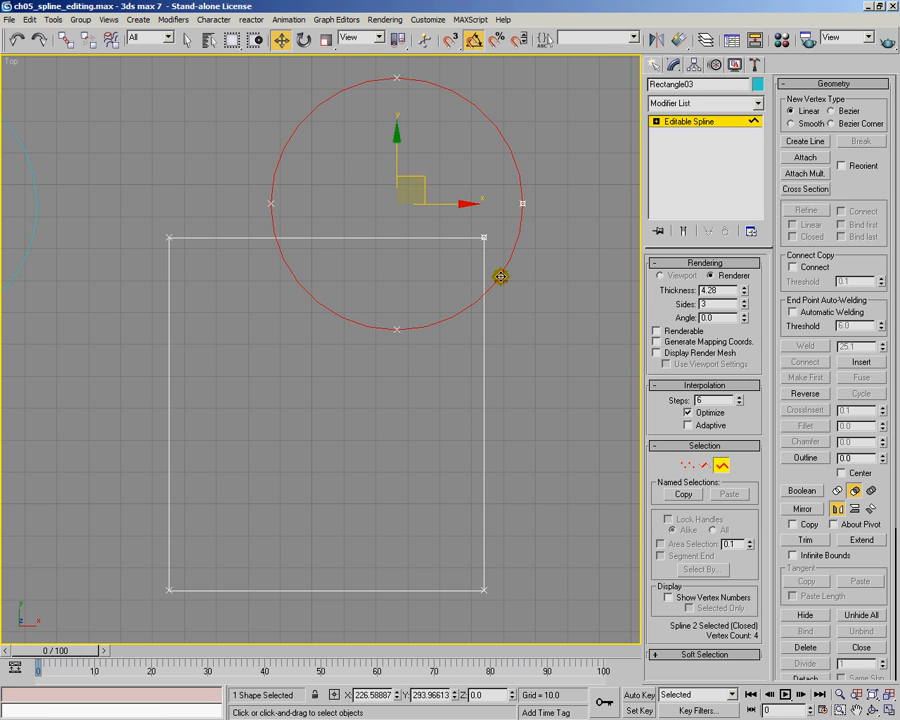
left_click(484, 327)
left_click(810, 492)
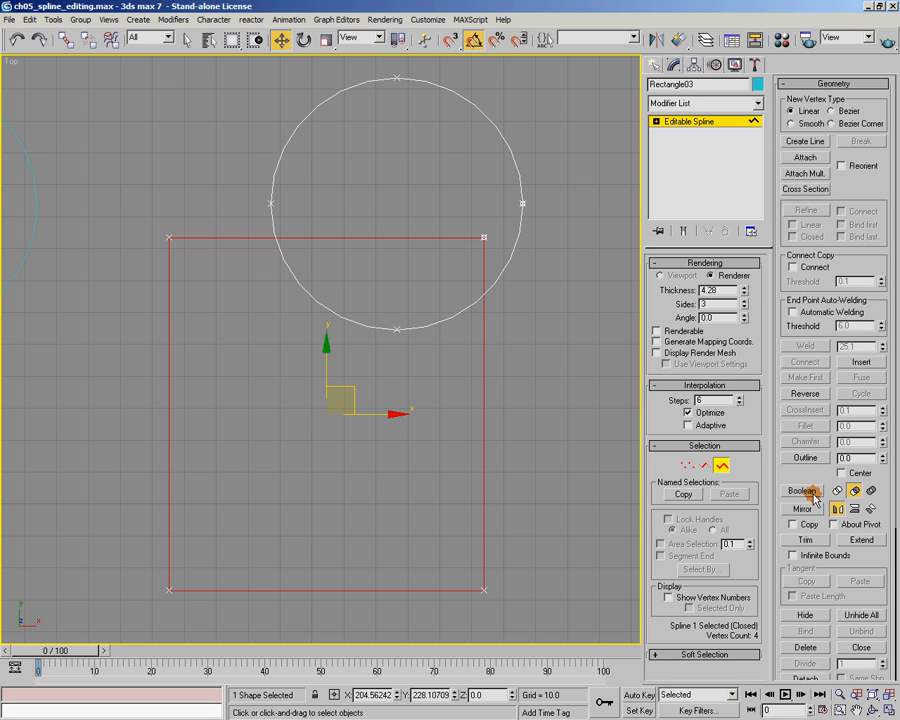
left_click(503, 273)
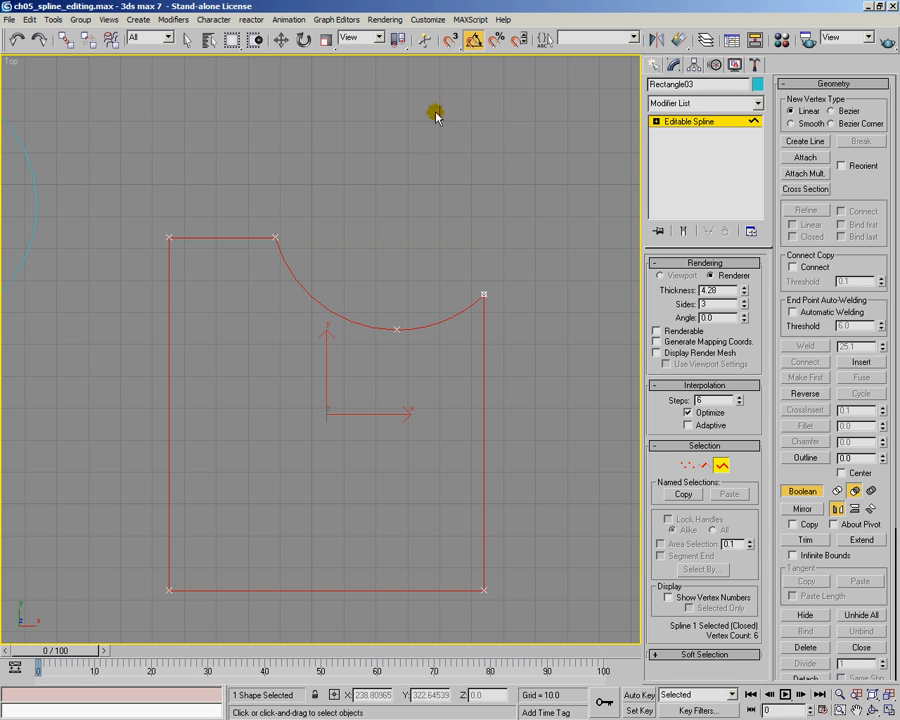
key("ctrl+z")
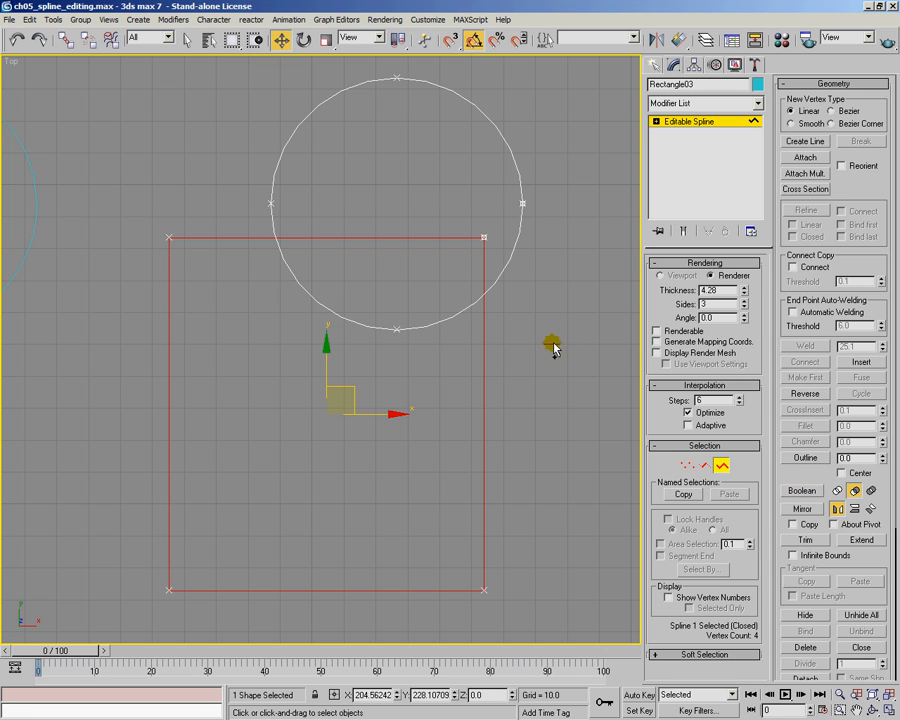
Step: Reduce Rectangle03's rectangle and circle splines to their overlapping area using Boolean Intersection
left_click(801, 490)
left_click(504, 267)
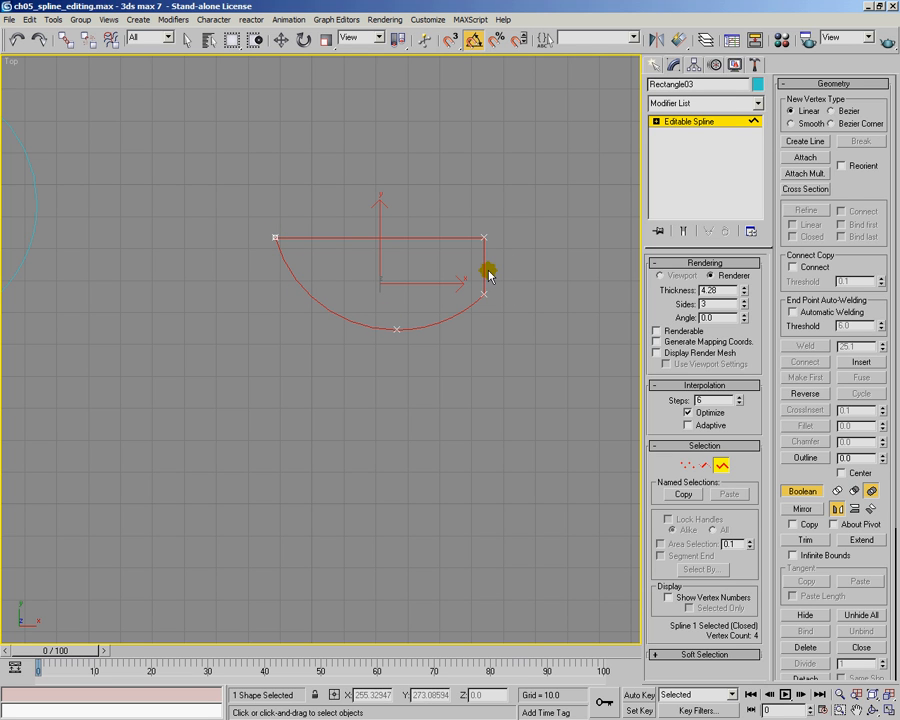
key("w")
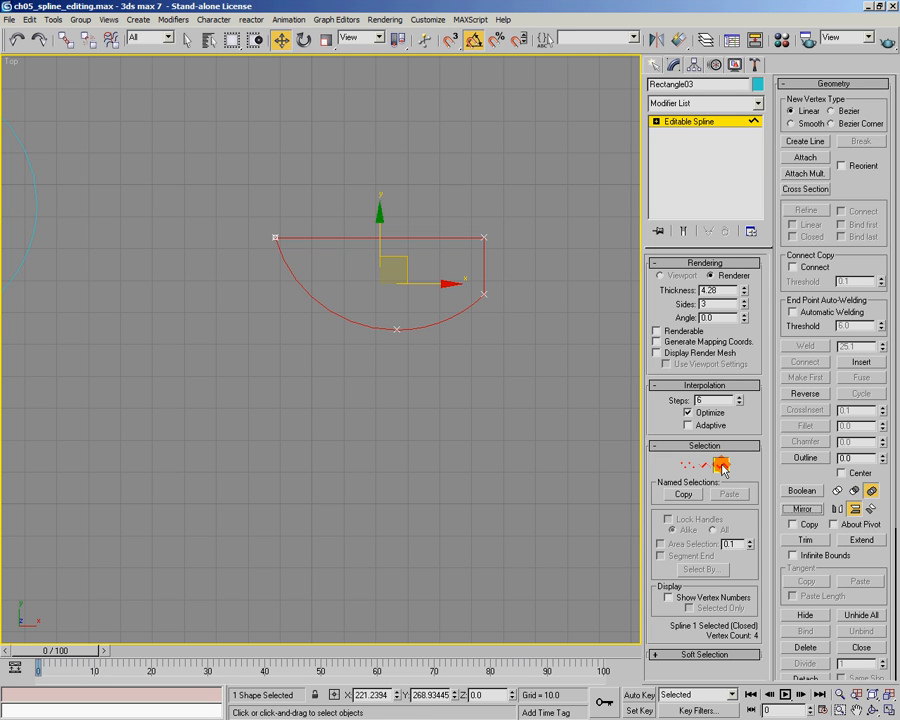
Step: Try a freehand outward Outline of about 3.5 units on the half-round spline, and cancel it
left_click(722, 466)
left_click(806, 458)
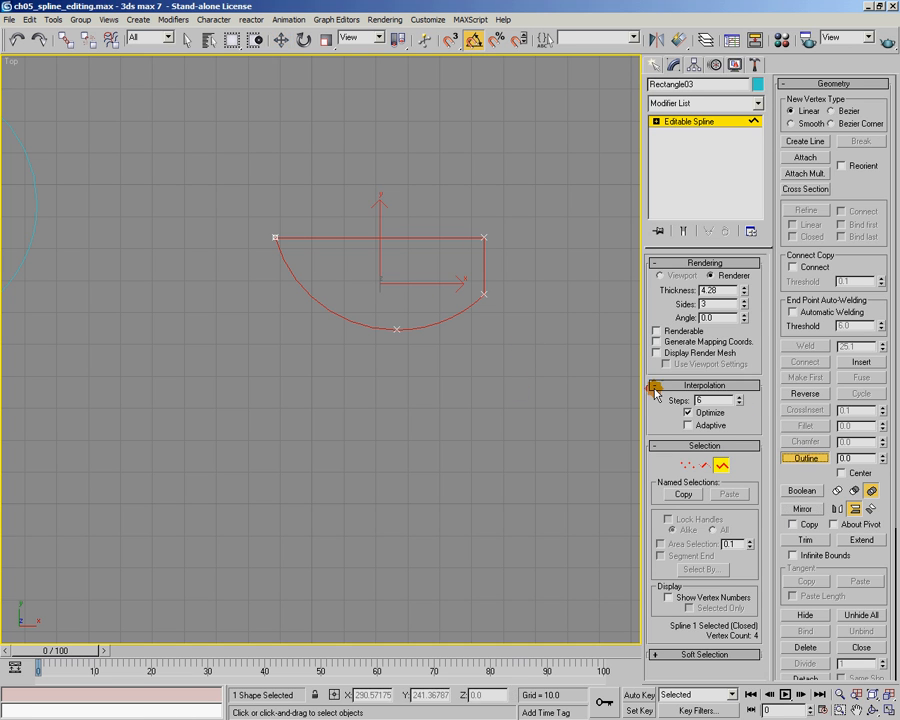
left_click_drag(465, 311, 397, 321)
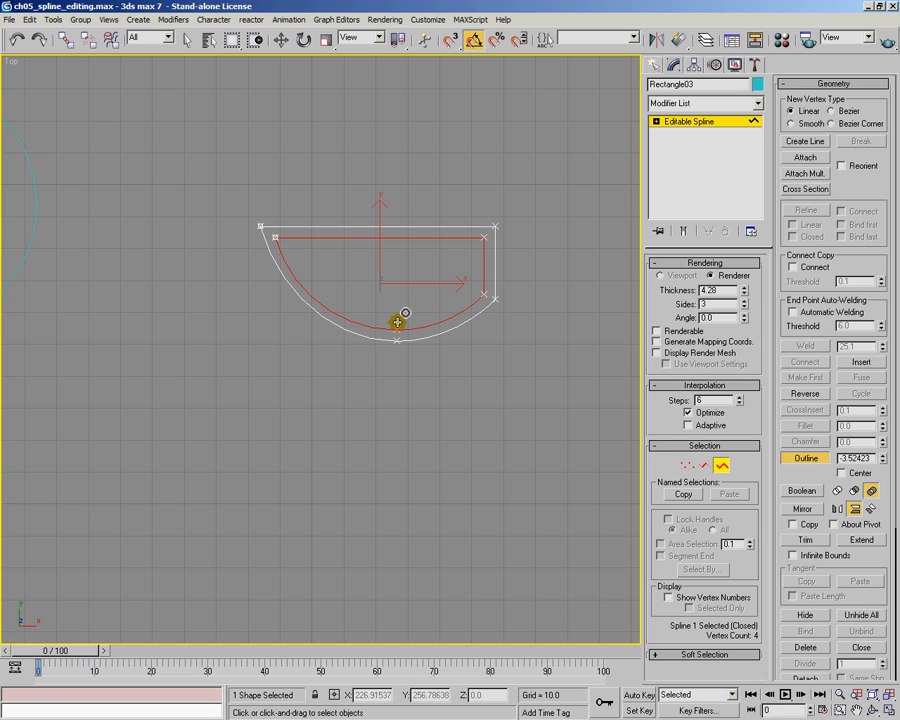
right_click(397, 322)
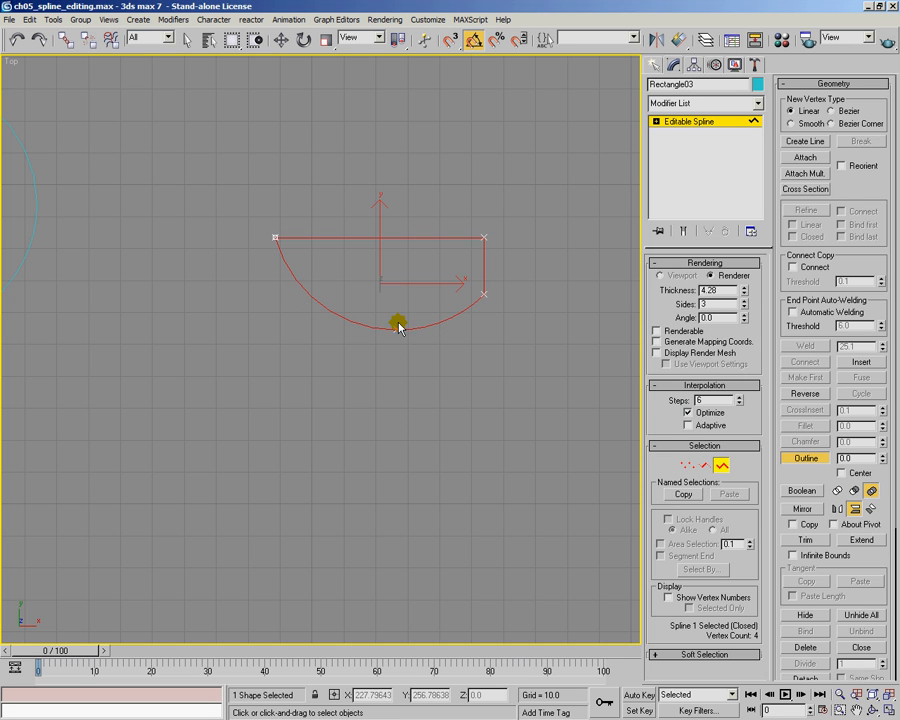
left_click(823, 458)
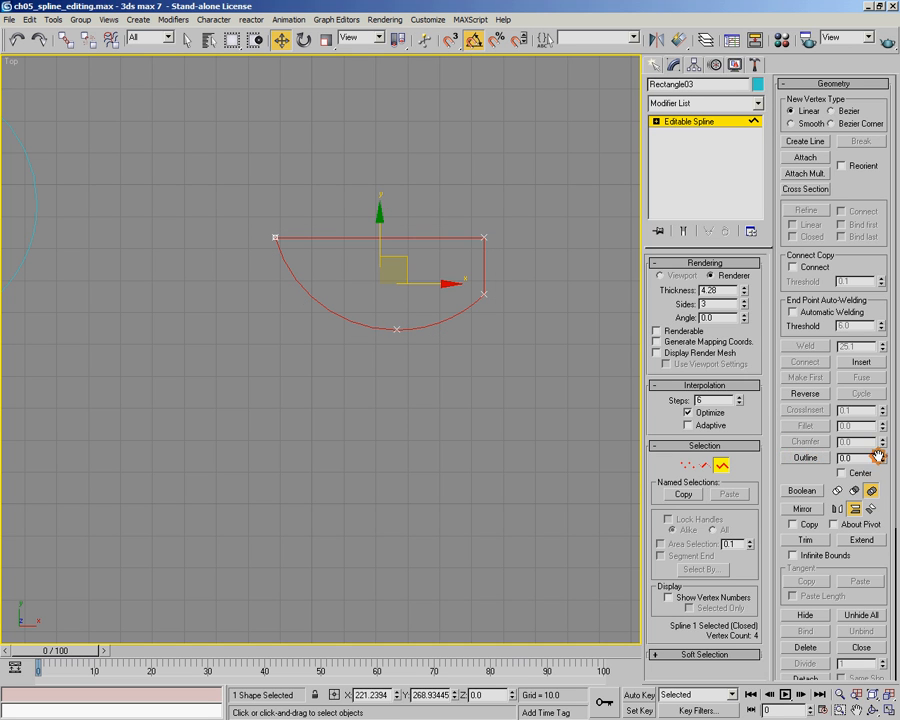
Step: Outline the selected half-round spline with offset values of 2 and -2
left_click_drag(882, 456, 824, 458)
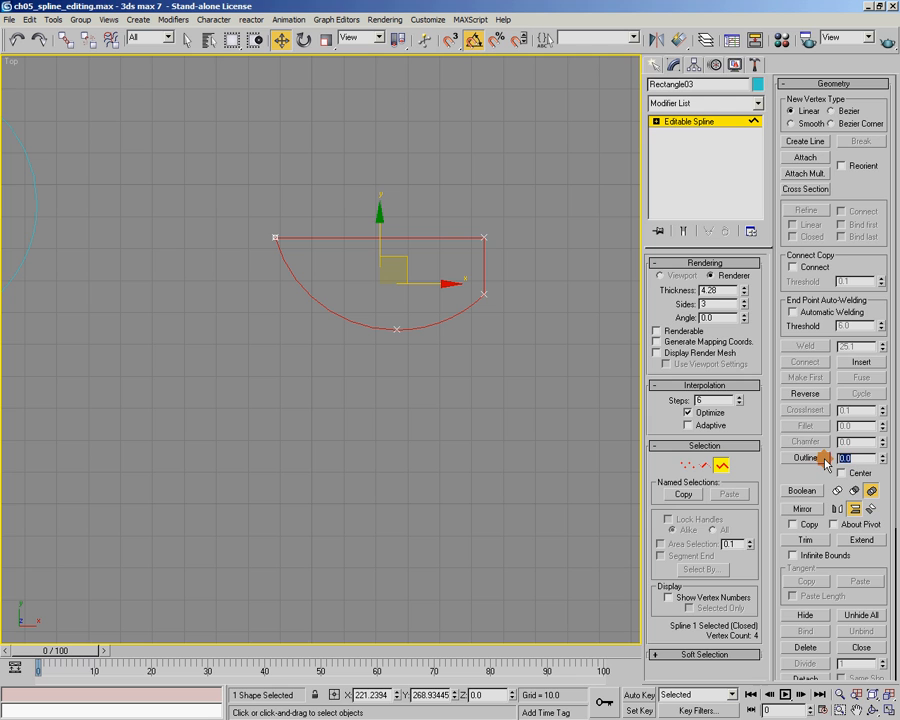
type("2")
key("Return")
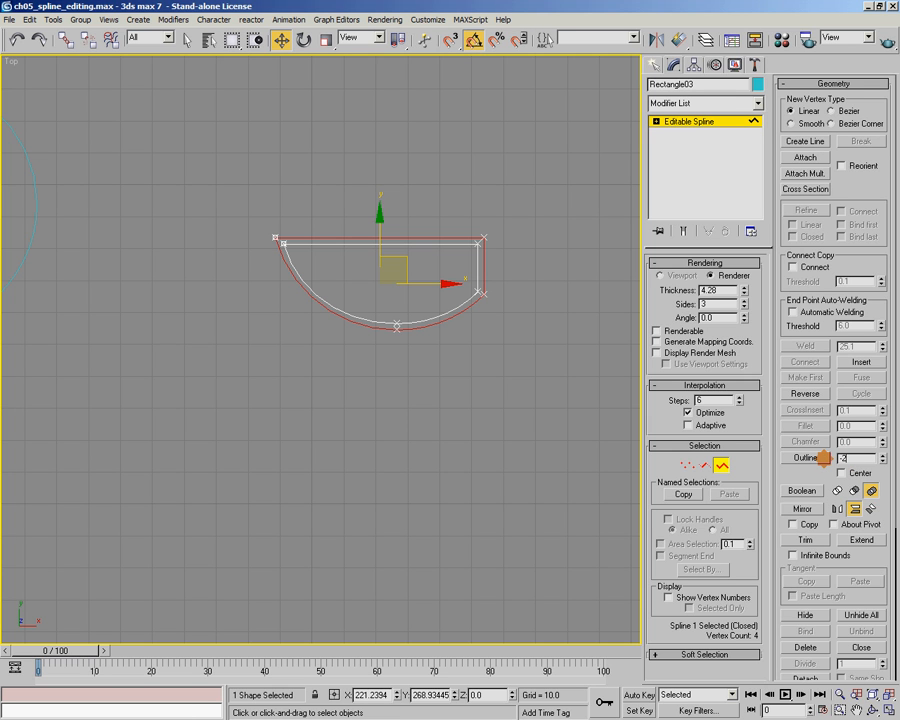
type("-2")
key("Return")
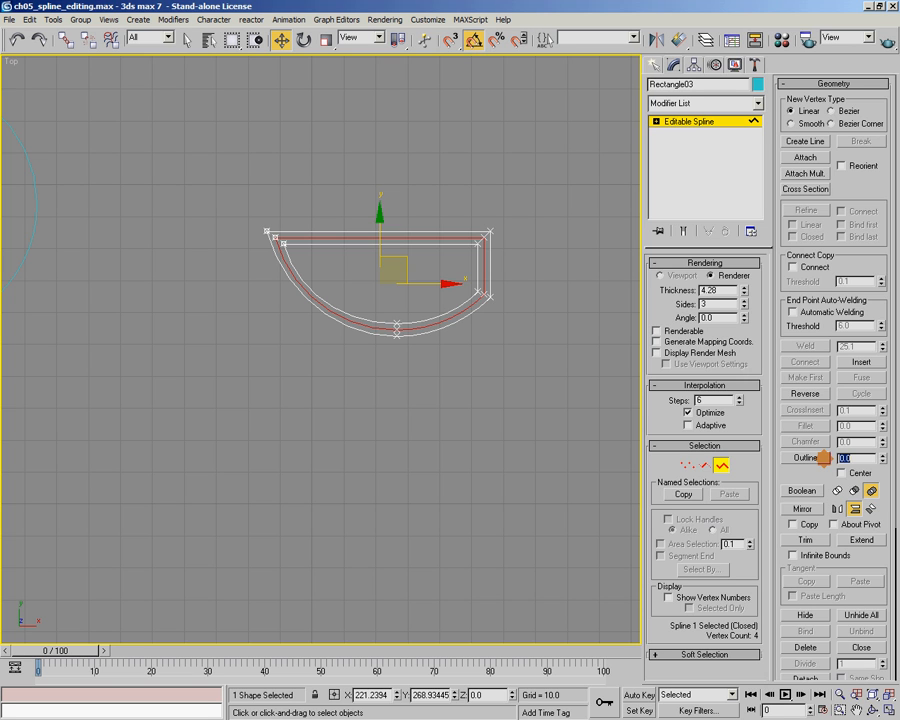
Step: Undo both numeric outlines of the half-round spline and restore its selection
left_click(533, 349)
key("ctrl+z")
key("ctrl+z")
key("ctrl+z")
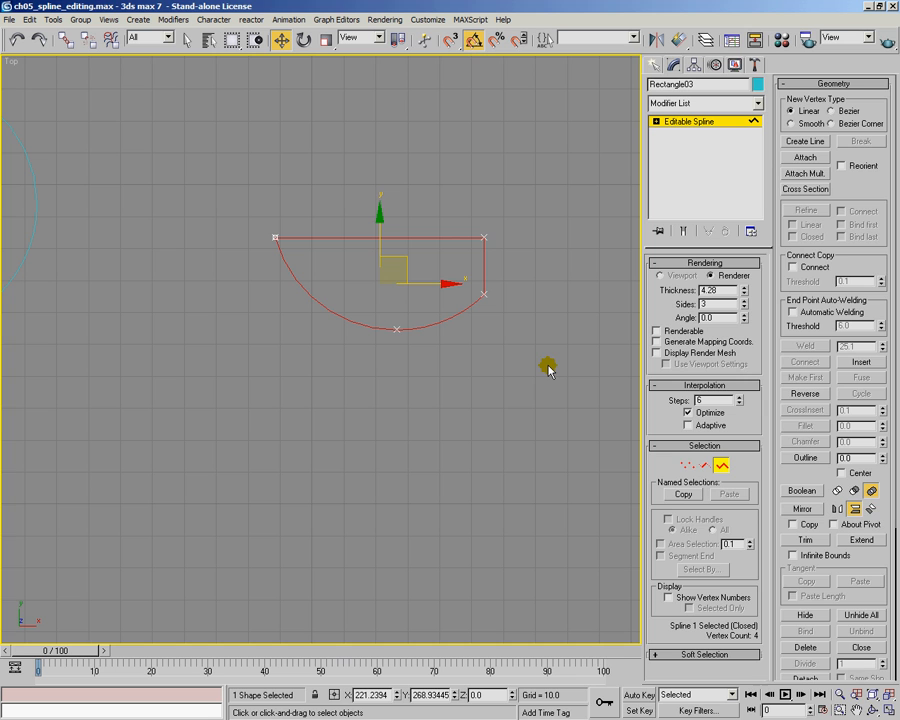
Step: Outline the half-round spline freehand with a larger parallel spline around its outside
left_click(806, 458)
left_click_drag(492, 278, 494, 304)
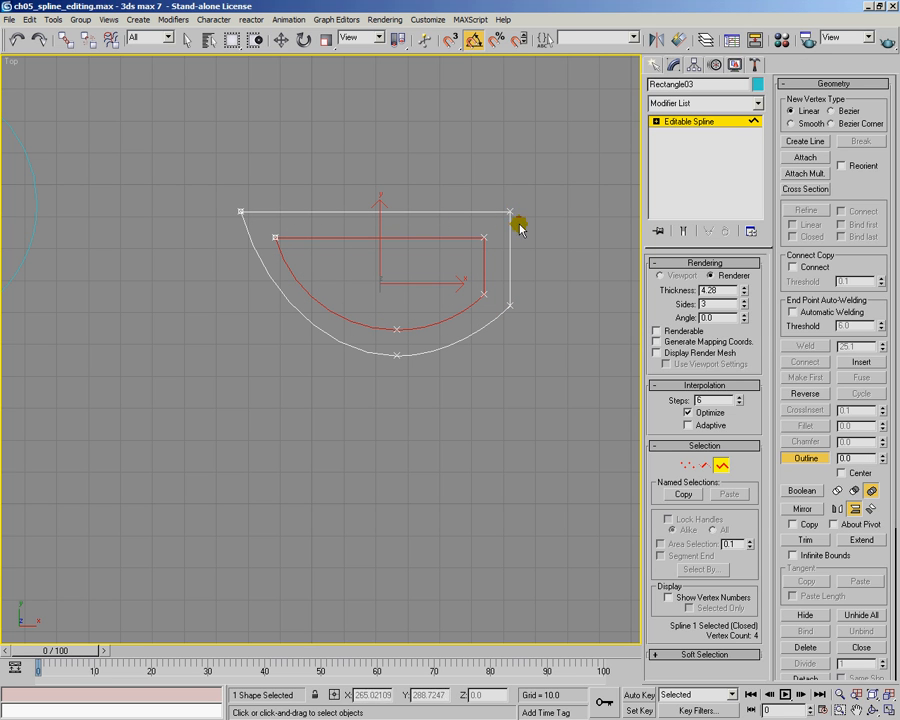
left_click(806, 459)
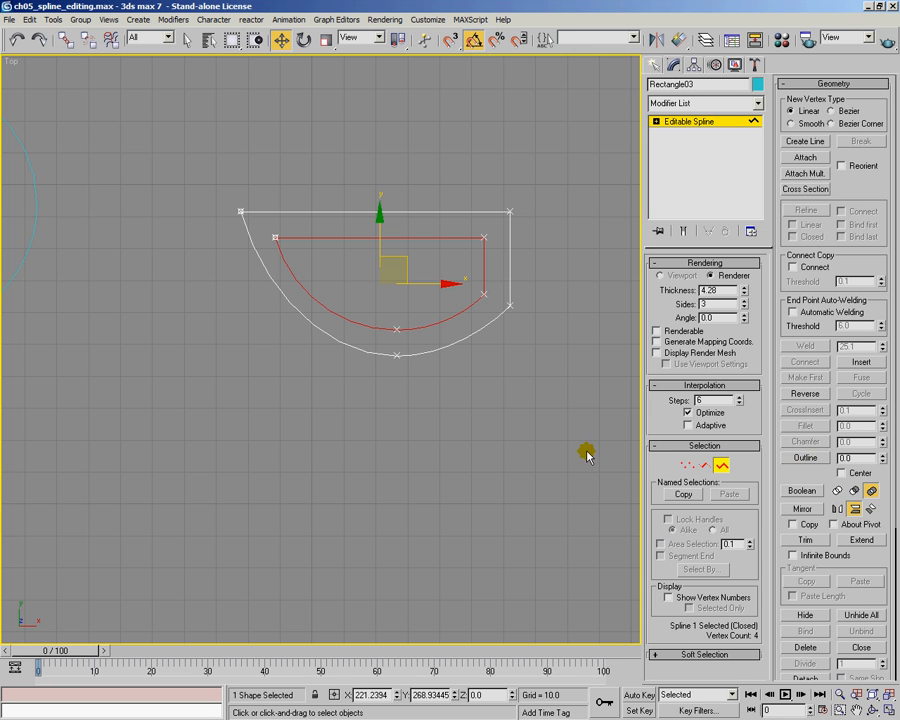
Step: Copy both half-round splines straight up above the originals within Rectangle03, and leave spline level
middle_click_drag(456, 410, 434, 522)
left_click_drag(247, 220, 468, 524)
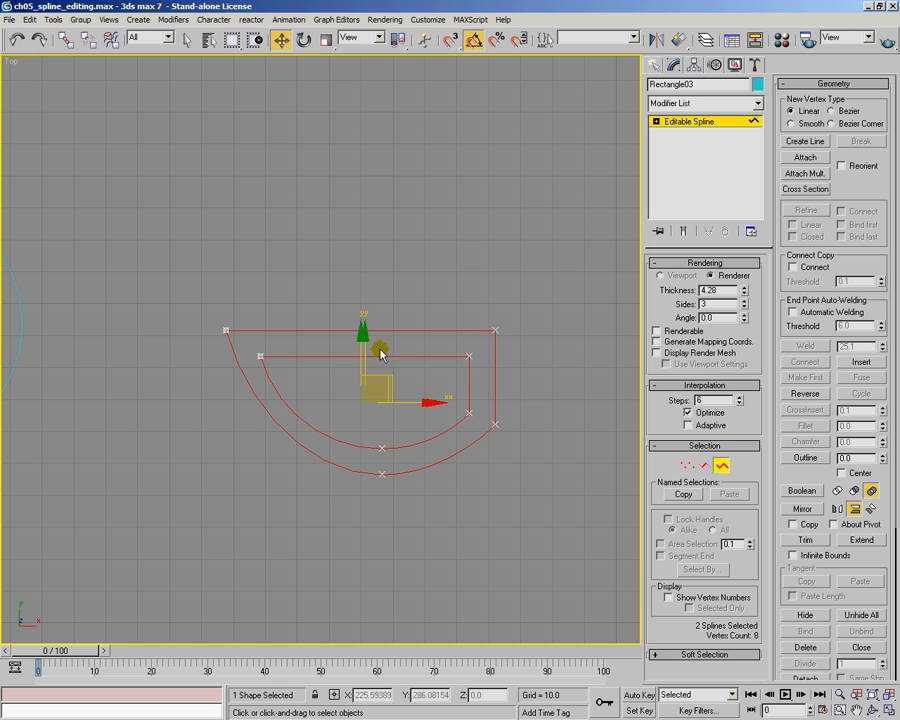
left_click_drag(362, 340, 357, 174, "shift")
scroll(369, 412, "down", 5)
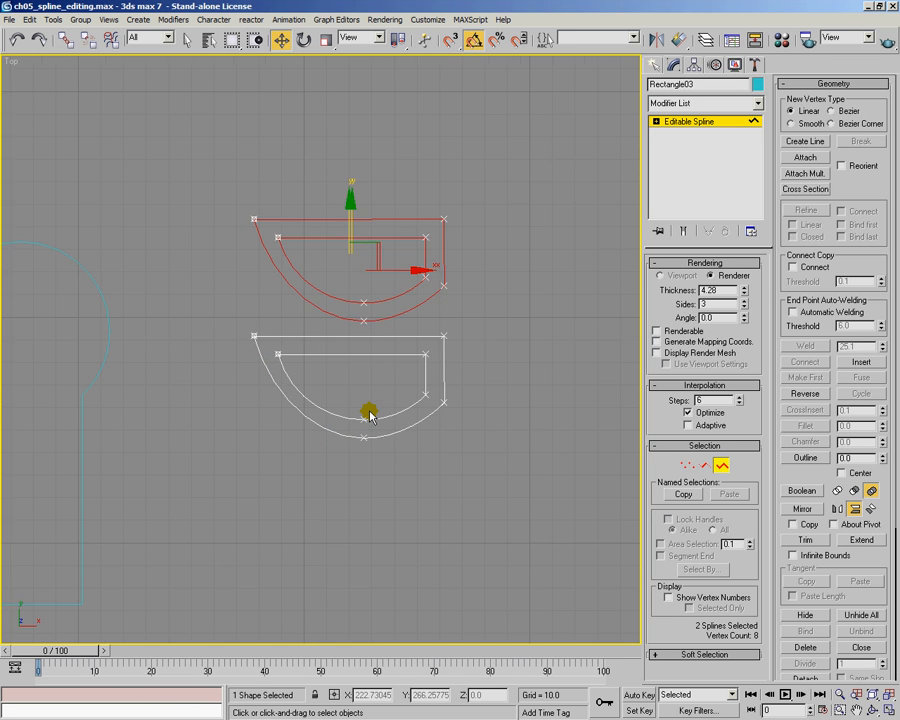
scroll(371, 412, "up", 2)
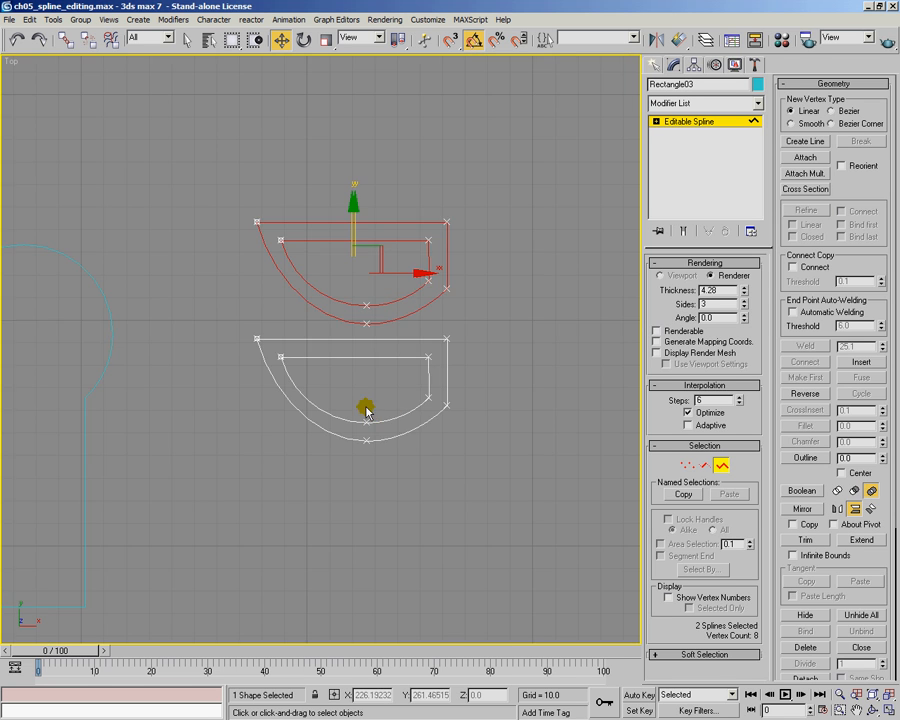
scroll(367, 411, "up", 3)
left_click(721, 465)
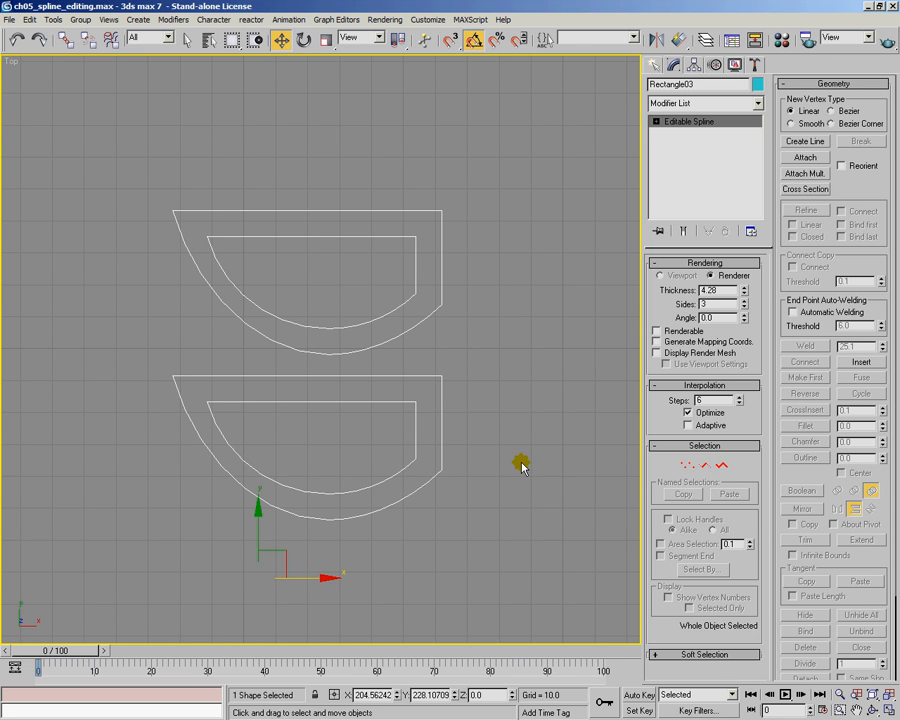
Step: Select both upper half-round splines of Rectangle03 at spline level and mirror them vertically
left_click(361, 434)
left_click(350, 327)
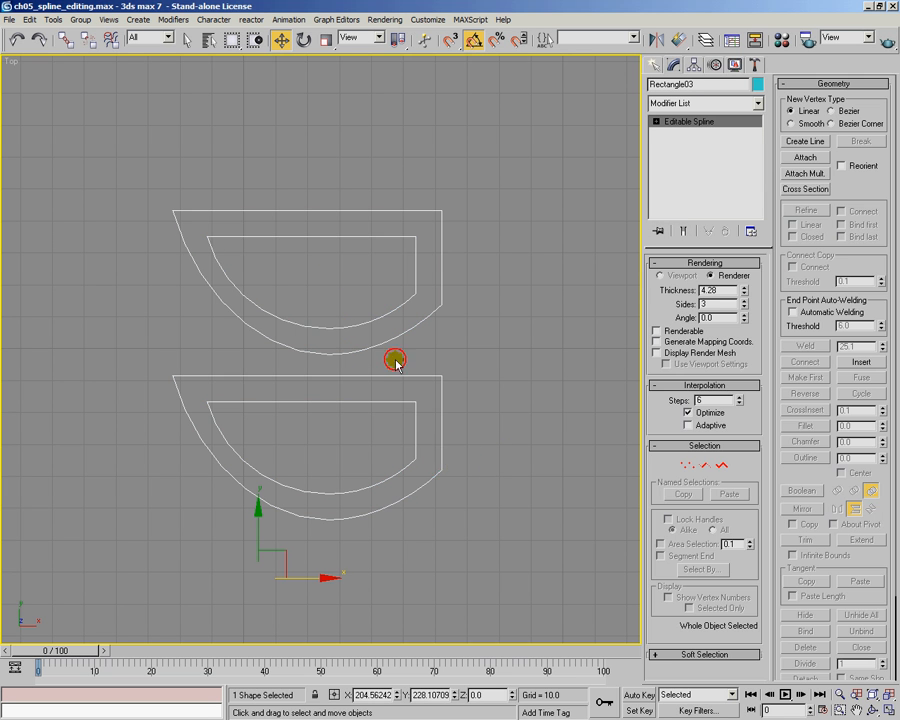
left_click(721, 466)
left_click(476, 366)
left_click(439, 307)
left_click(411, 297)
left_click(420, 377)
left_click(408, 402)
left_click(307, 166)
left_click_drag(84, 126, 585, 359)
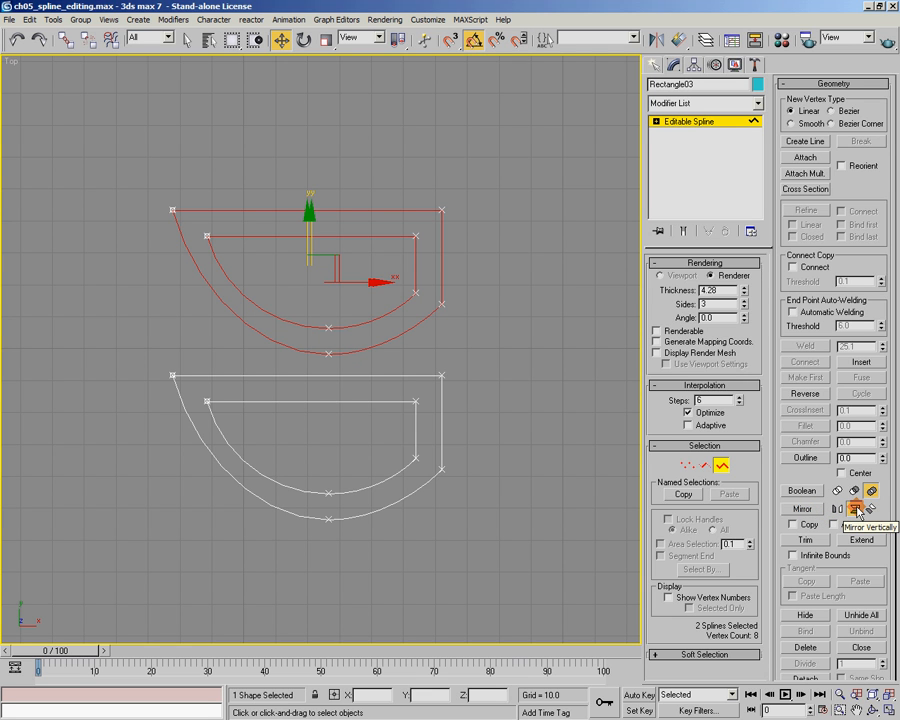
left_click(813, 510)
left_click(805, 509)
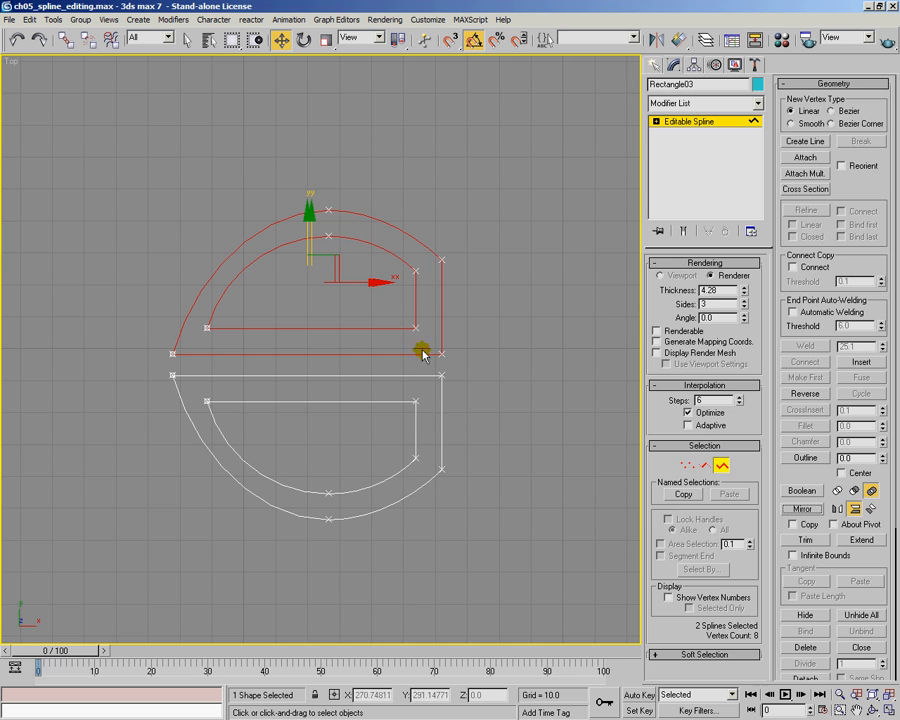
Step: Try the horizontal, both-axes and vertical mirror options on the upper spline pair, finishing with the pair flipped vertically
left_click(838, 508)
left_click(802, 508)
left_click(871, 508)
left_click(802, 508)
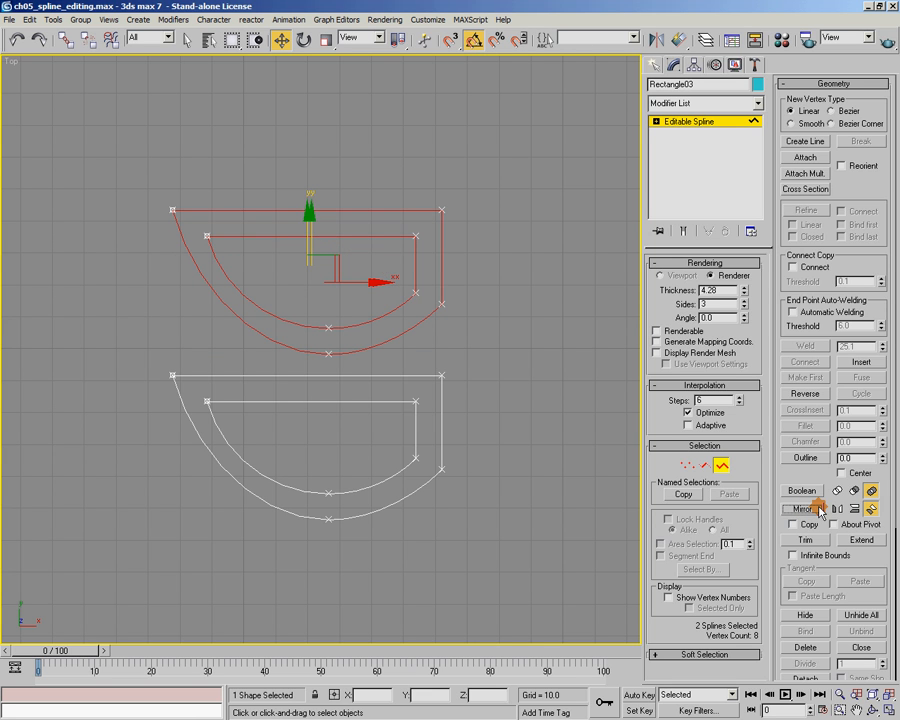
left_click(805, 509)
left_click(805, 509)
left_click(855, 509)
left_click(812, 507)
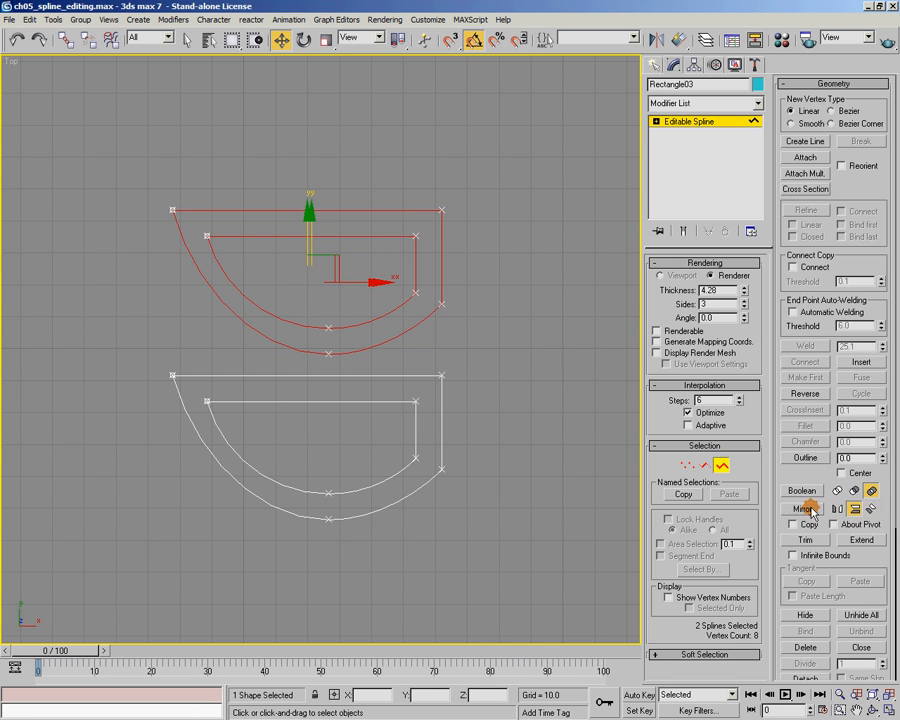
left_click(871, 509)
left_click(810, 510)
left_click(810, 510)
left_click(812, 511)
left_click(812, 511)
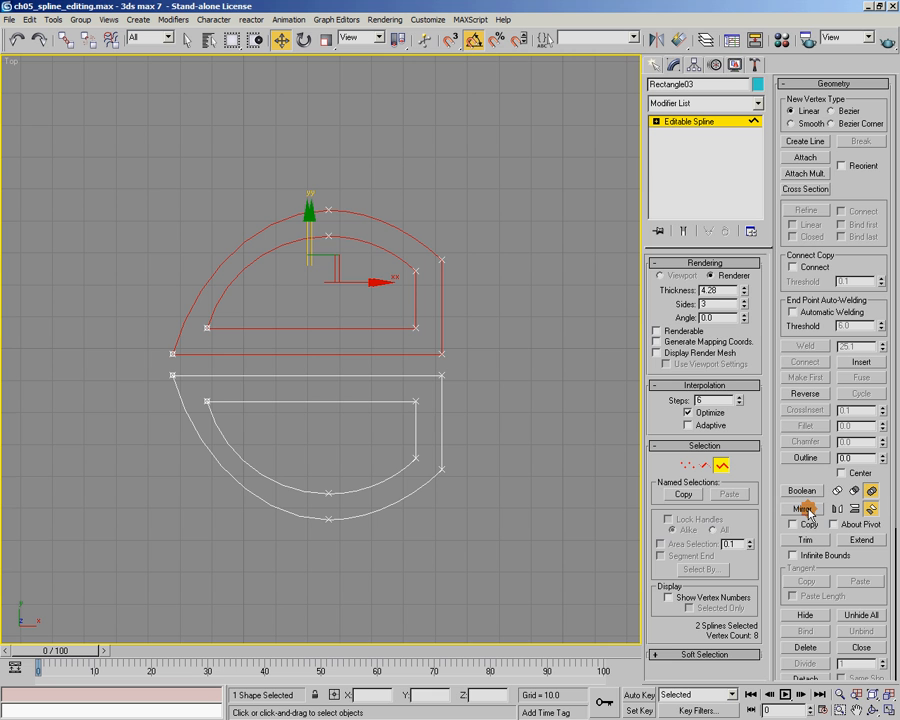
Step: Hide the two inner half-round splines, then unhide all hidden splines
scroll(484, 434, "down", 5)
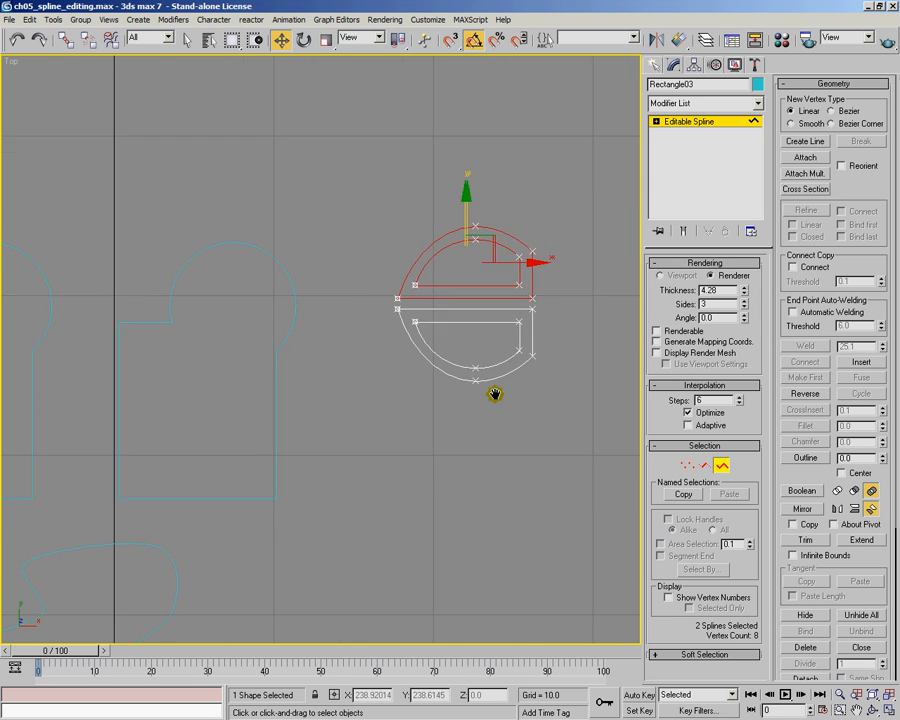
scroll(475, 402, "up", 6)
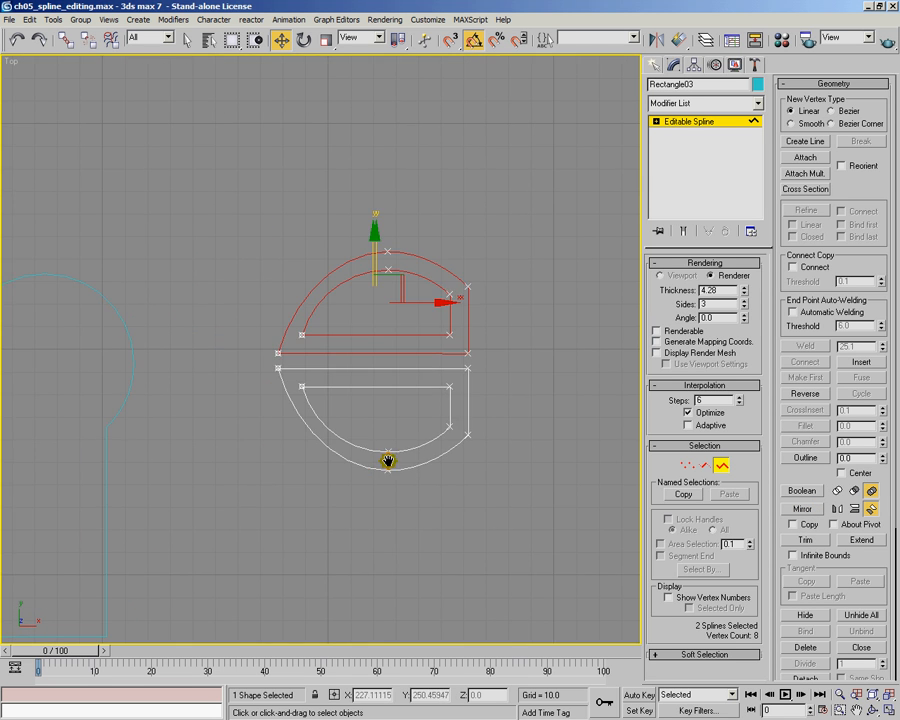
middle_click_drag(433, 462, 333, 449)
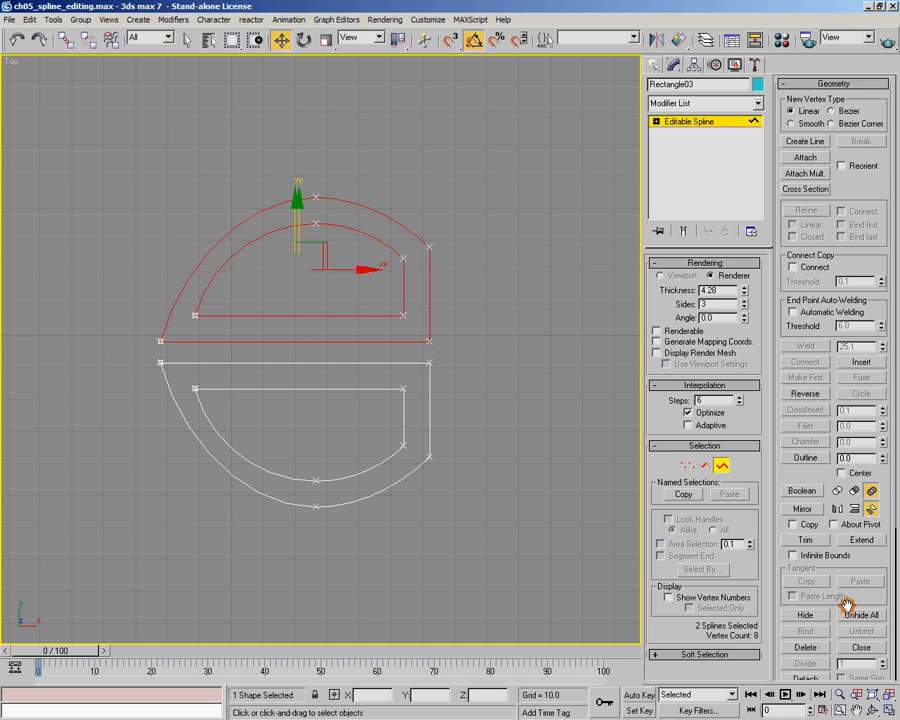
left_click_drag(847, 606, 841, 533)
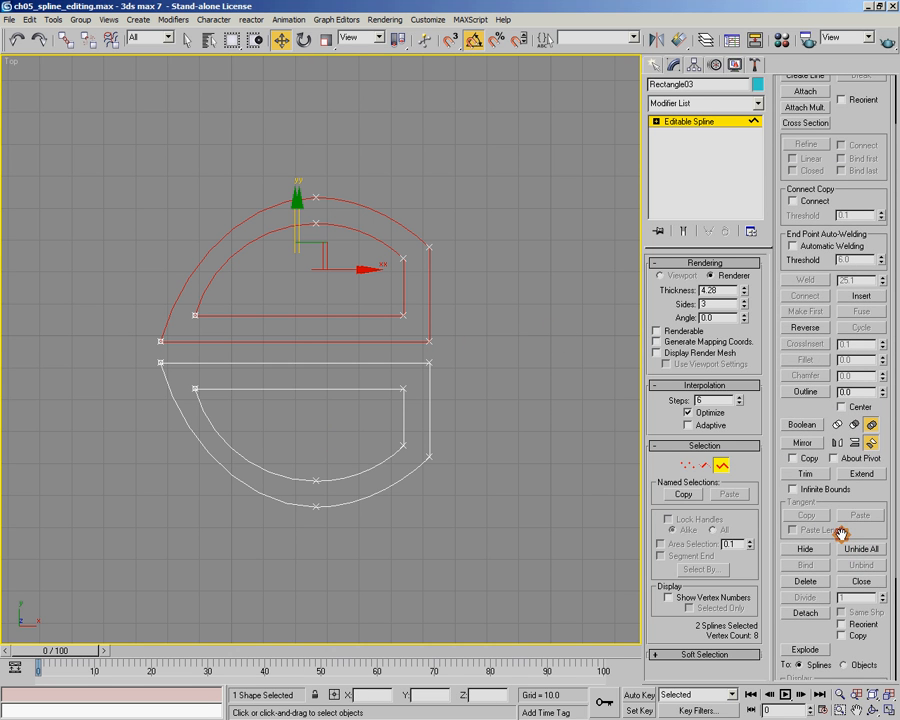
left_click(456, 249)
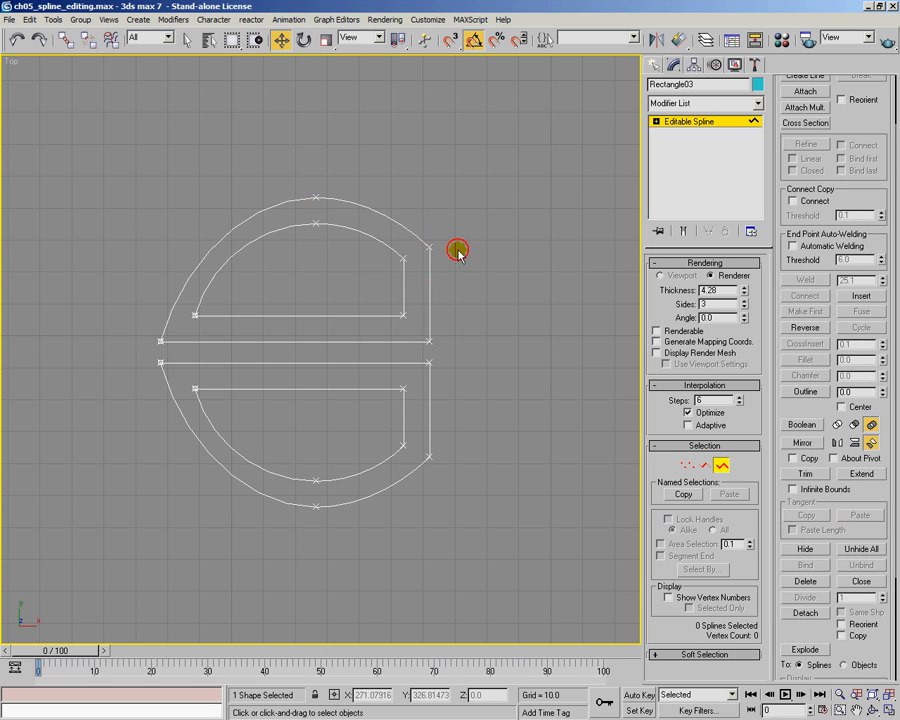
left_click(406, 249)
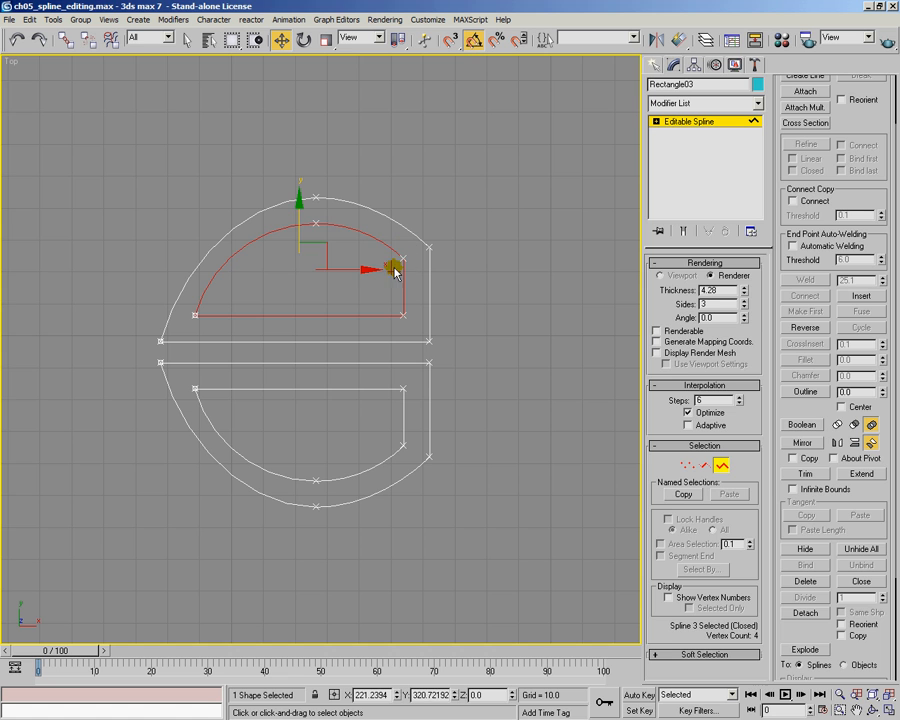
left_click(415, 386, "ctrl")
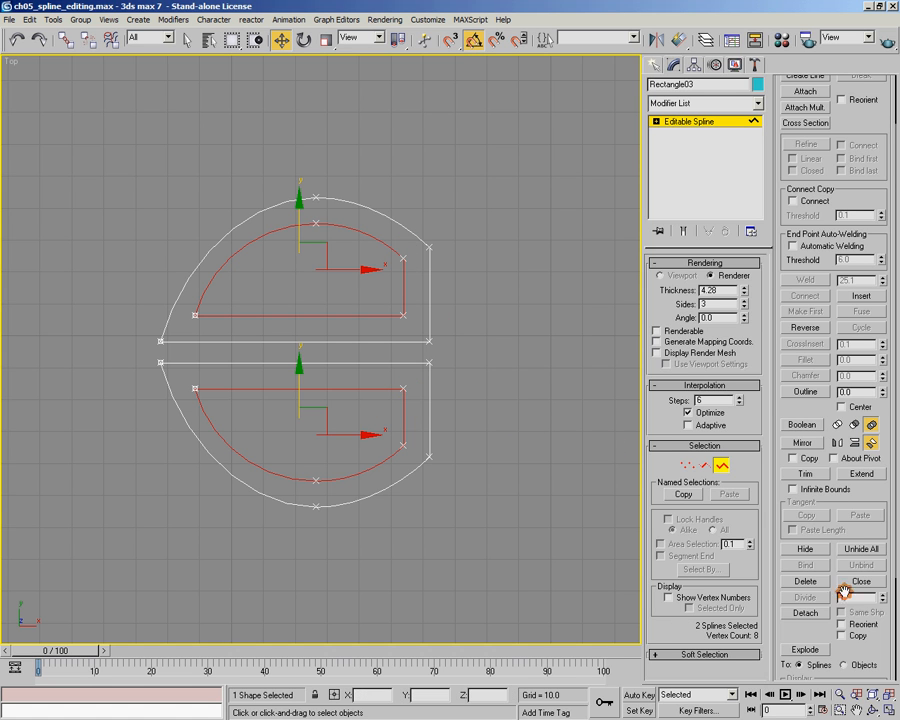
left_click(805, 549)
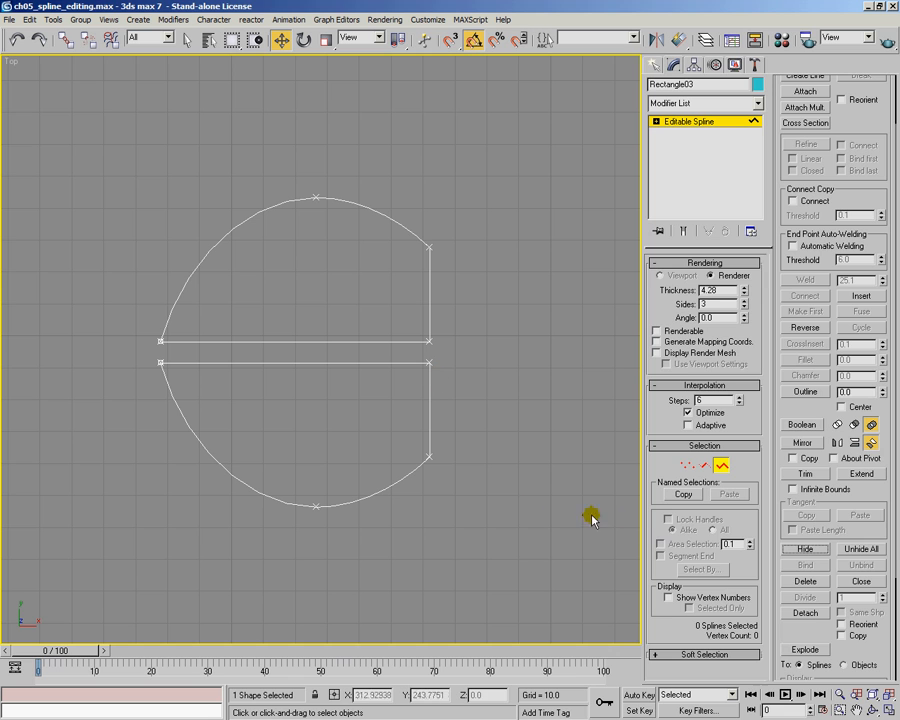
left_click(860, 548)
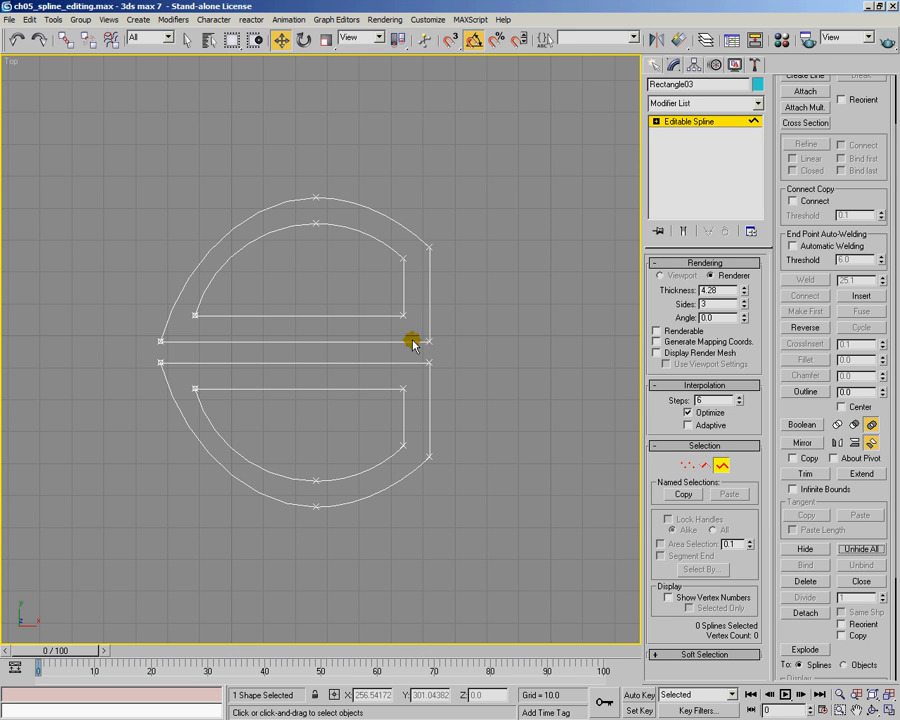
Step: Refine the two outer splines with one new vertex each on their straight vertical edges, close to the corners facing the gap
middle_click_drag(425, 393, 369, 404)
scroll(400, 421, "up", 4)
middle_click_drag(529, 481, 408, 398)
scroll(324, 388, "up", 3)
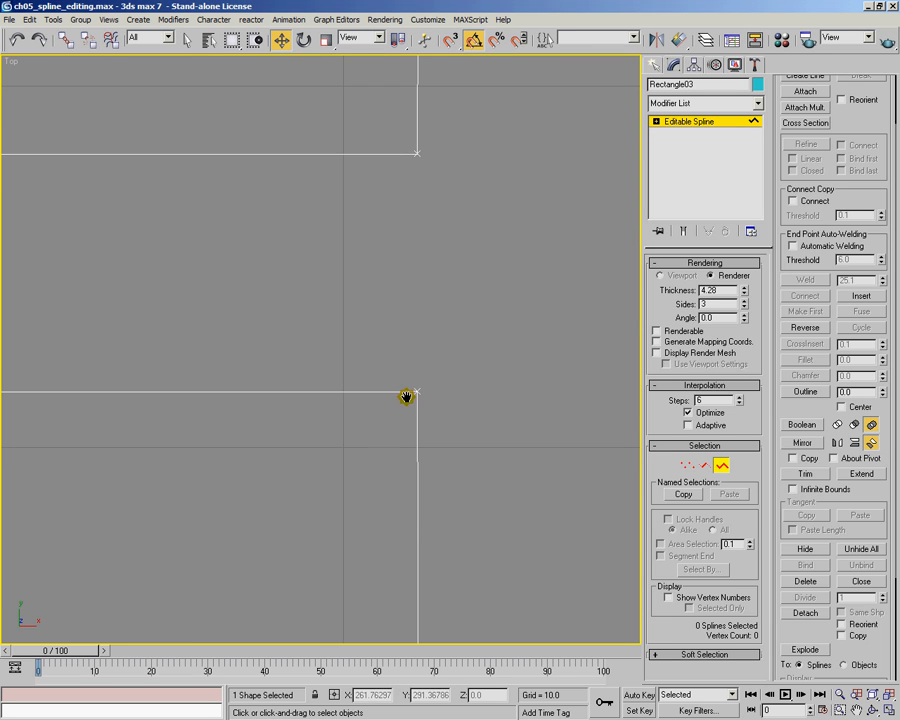
left_click(679, 462)
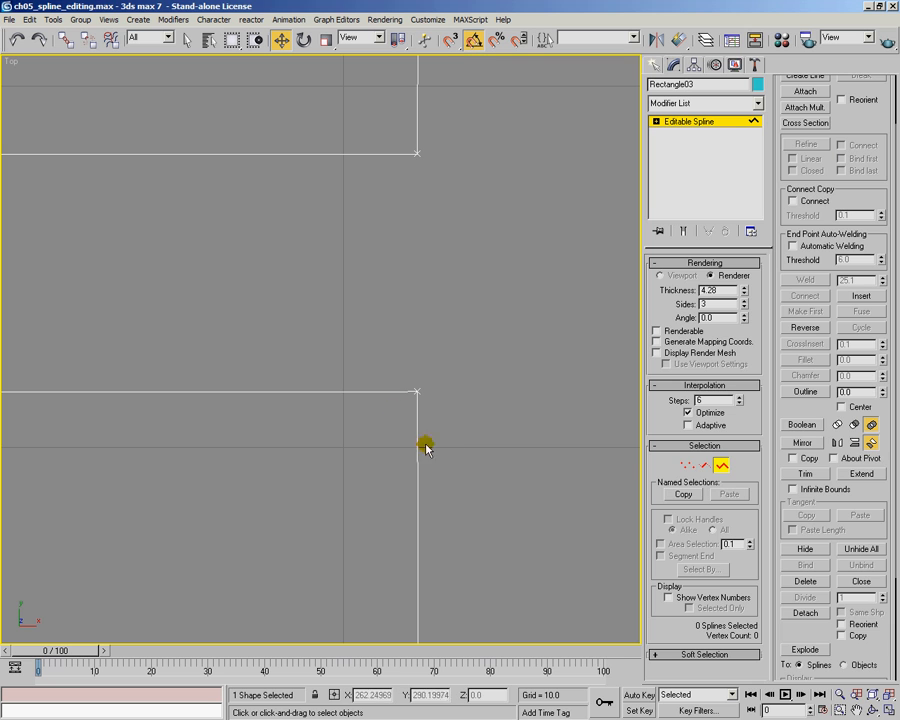
left_click(683, 467)
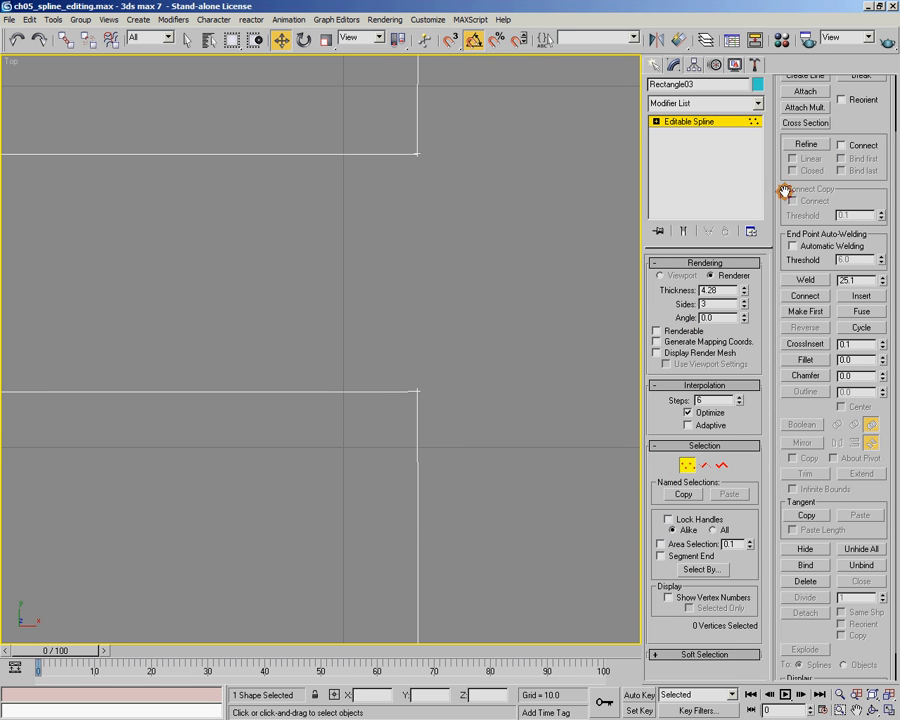
middle_click_drag(441, 374, 447, 407)
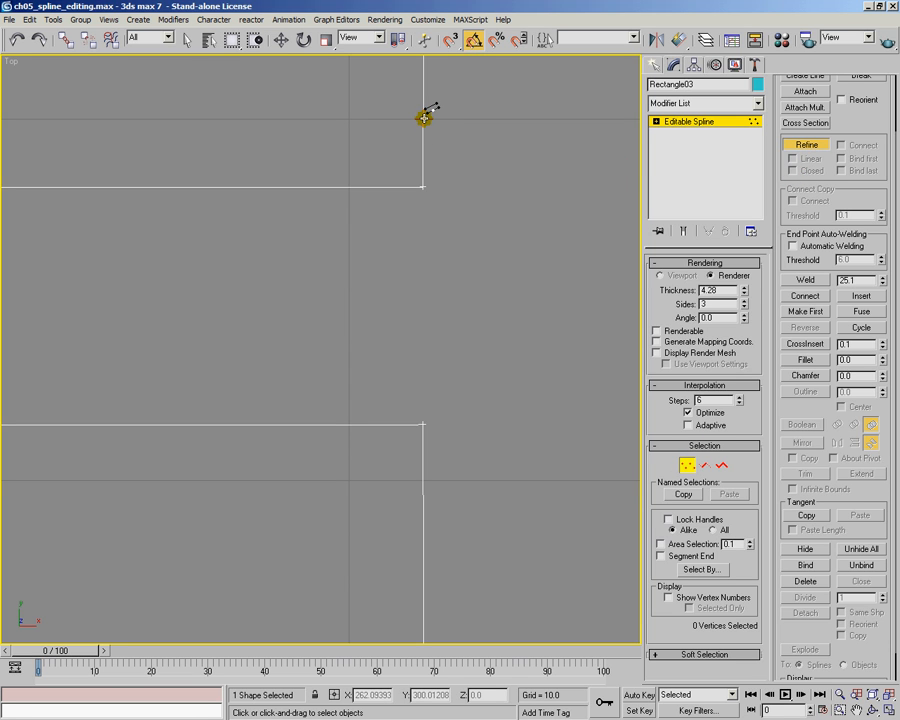
left_click(424, 122)
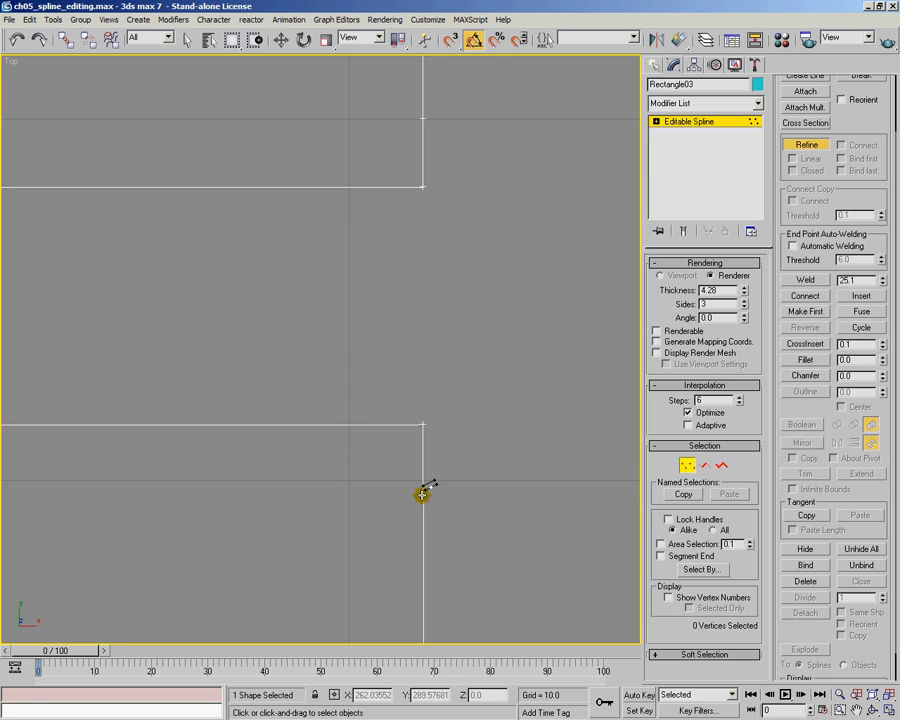
left_click(423, 494)
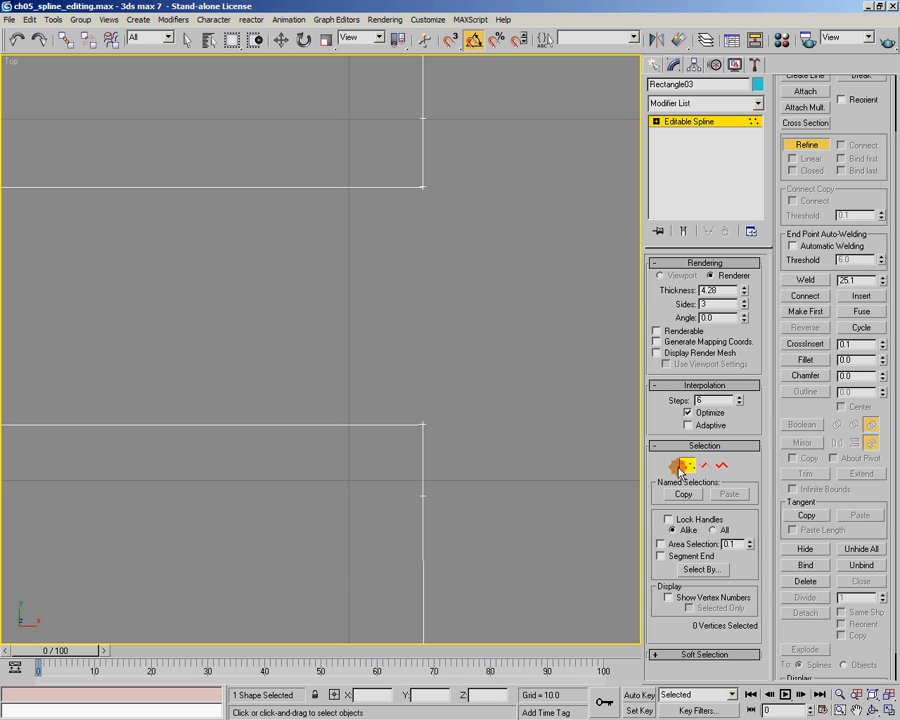
left_click(806, 144)
Step: Move the two outer corner vertices facing the gap about 2 units inward along X
left_click_drag(478, 157, 405, 436)
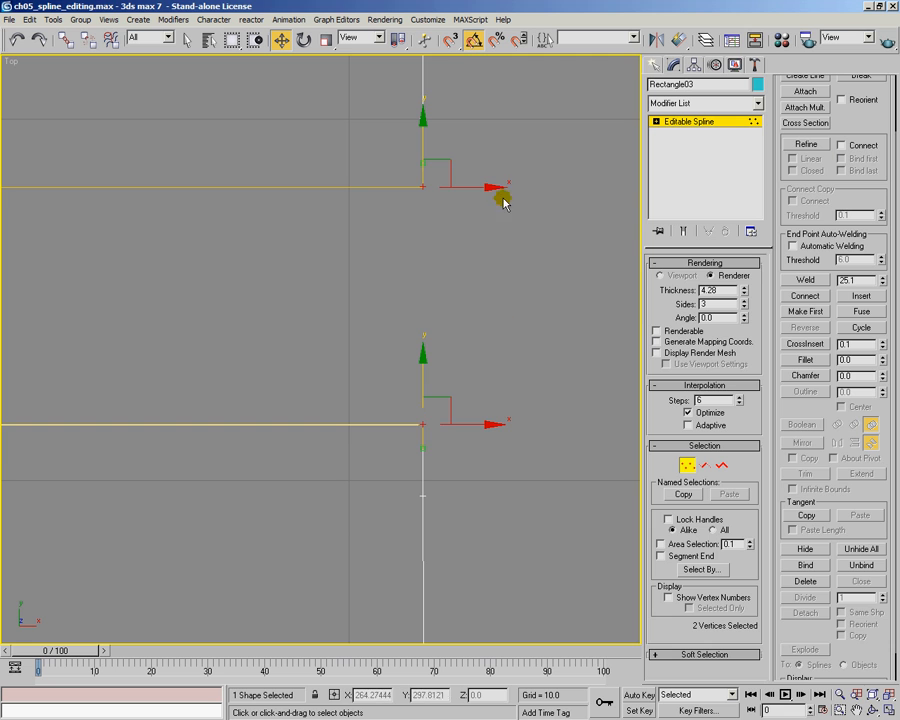
left_click_drag(489, 187, 420, 186)
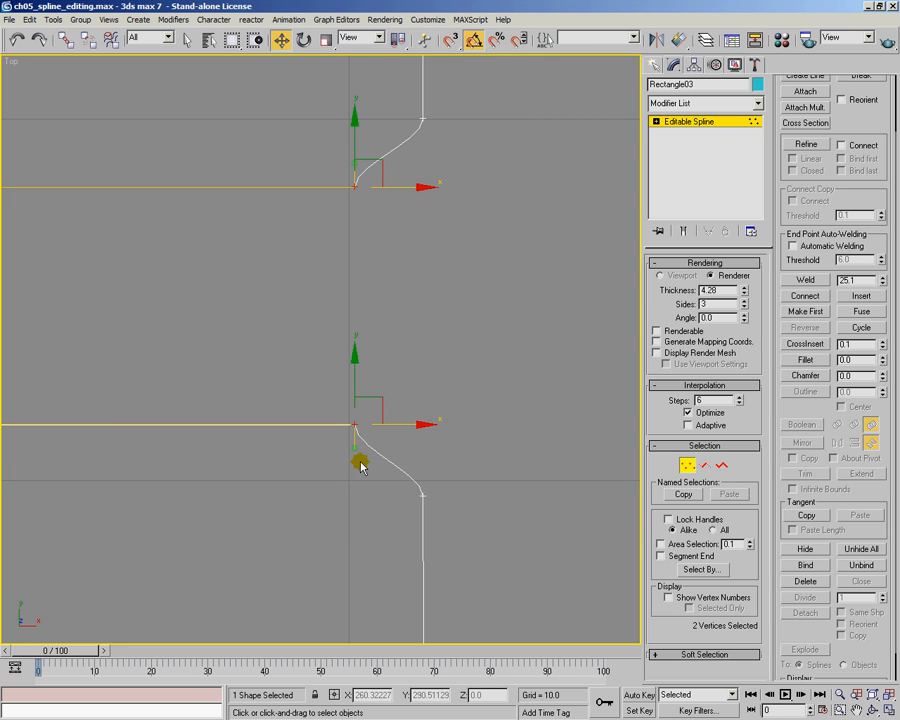
left_click_drag(413, 424, 409, 425)
Step: Convert the corner vertices and their neighbouring refined vertices on both outer splines to Corner type, giving straight chamfers
left_click(450, 157)
left_click_drag(466, 100, 336, 222)
right_click(350, 187)
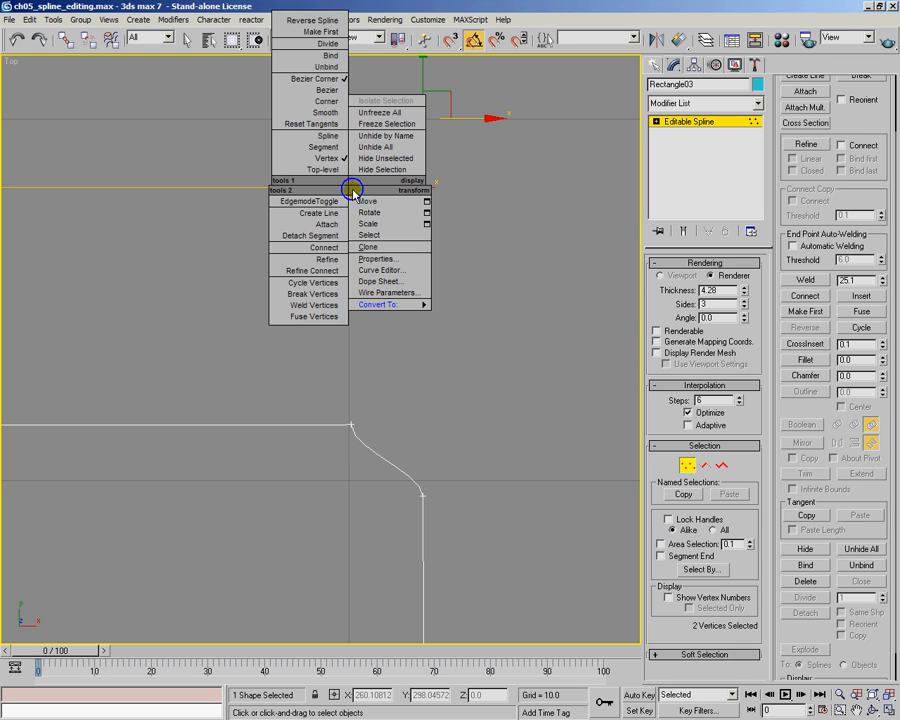
left_click(330, 113)
left_click_drag(324, 358, 432, 476)
right_click(422, 490)
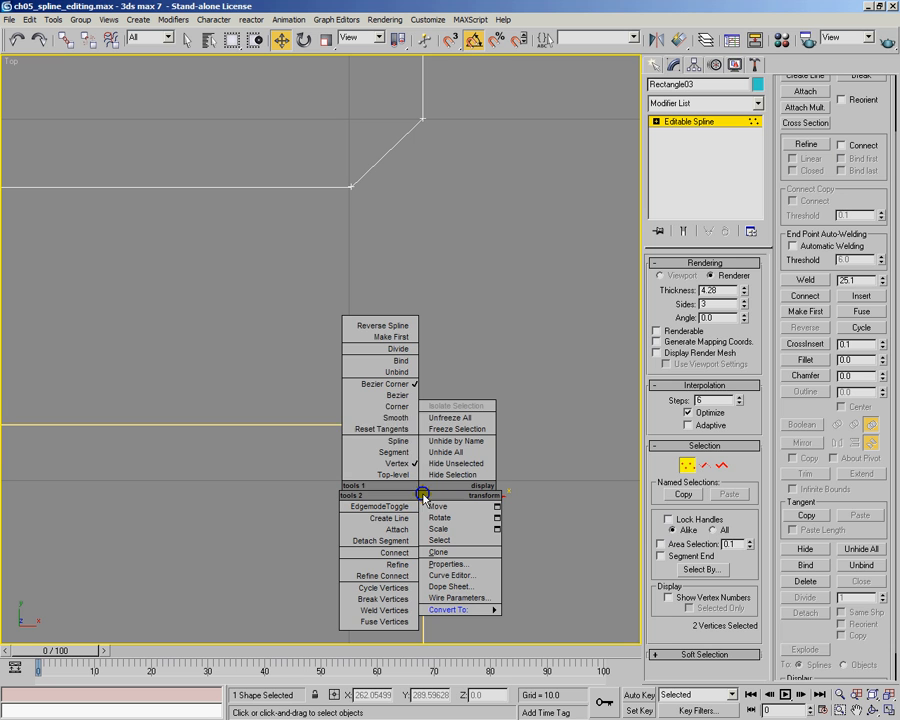
left_click(399, 405)
Step: Select all four chamfer vertices of the outer splines and convert them to Bezier Corner type
scroll(404, 300, "down", 5)
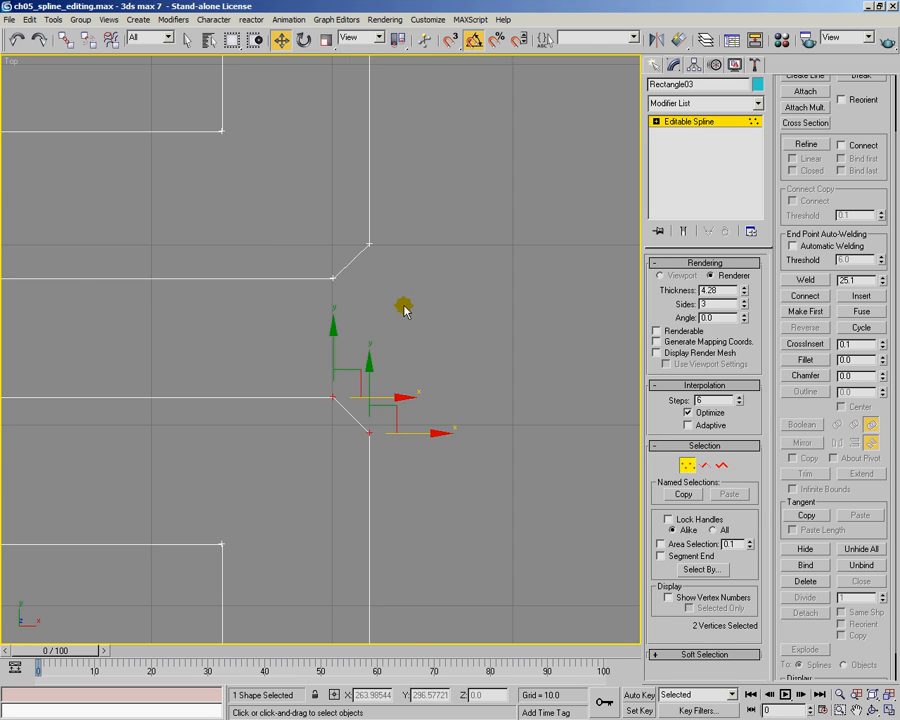
left_click(416, 394)
scroll(380, 410, "up", 5)
middle_click_drag(417, 392, 354, 396)
scroll(406, 366, "up", 3)
middle_click_drag(406, 366, 269, 414)
scroll(269, 414, "up", 1)
left_click_drag(197, 115, 416, 541)
right_click(327, 514)
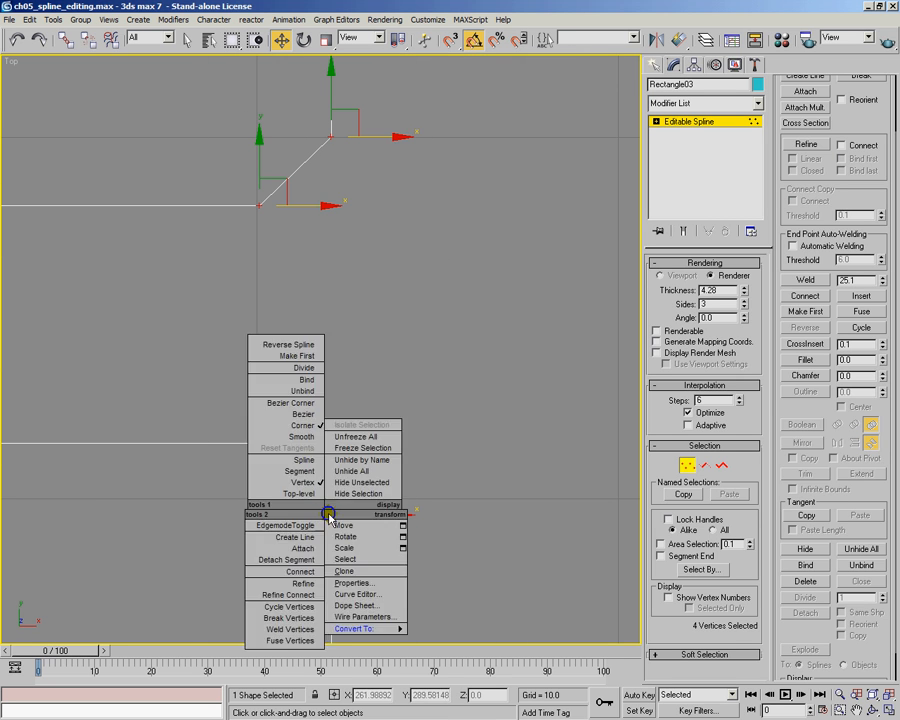
left_click(299, 404)
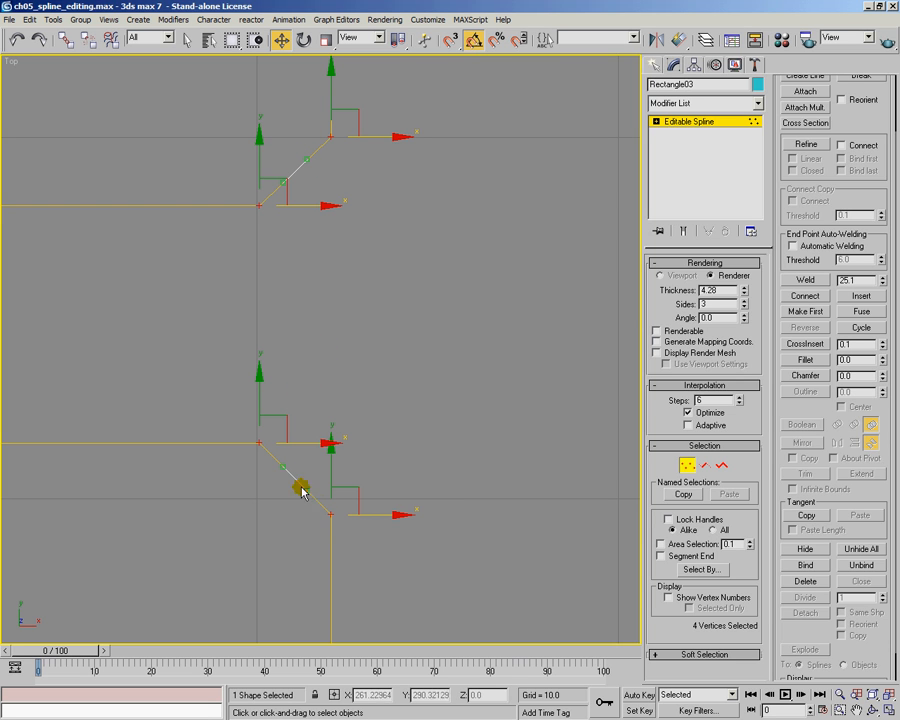
Step: Round the lower outer spline's chamfer by aligning its two Bezier handles with the adjoining horizontal and vertical edges
left_click(266, 446)
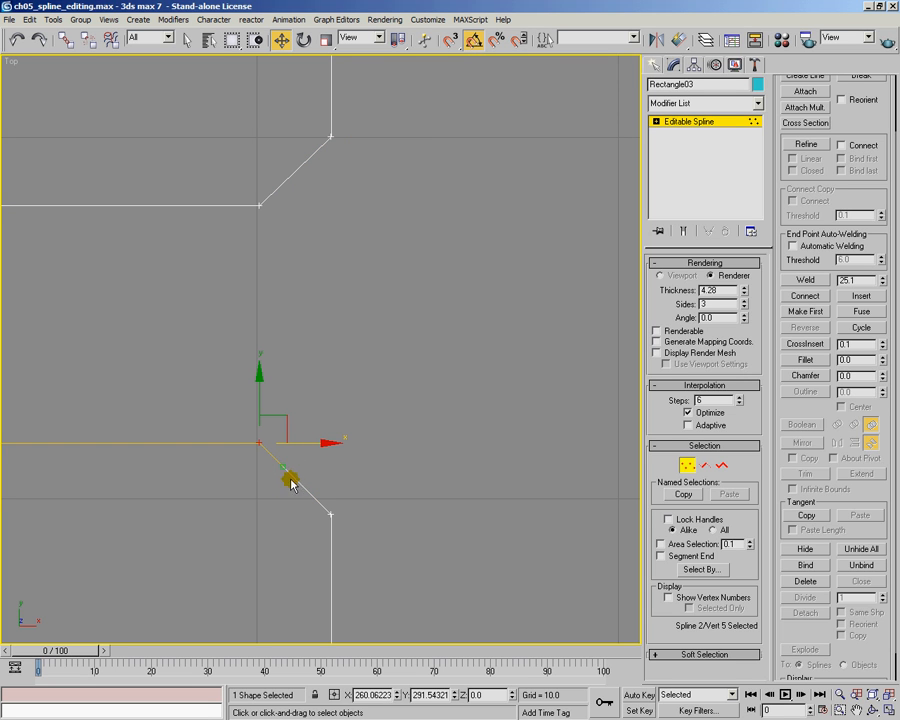
left_click_drag(284, 469, 291, 444)
left_click_drag(311, 493, 359, 528)
left_click_drag(312, 495, 331, 474)
left_click_drag(229, 424, 302, 444)
Step: Round the upper outer spline's chamfer by aligning its two Bezier handles with the adjoining edges, using a smaller transform gizmo
left_click_drag(229, 163, 309, 223)
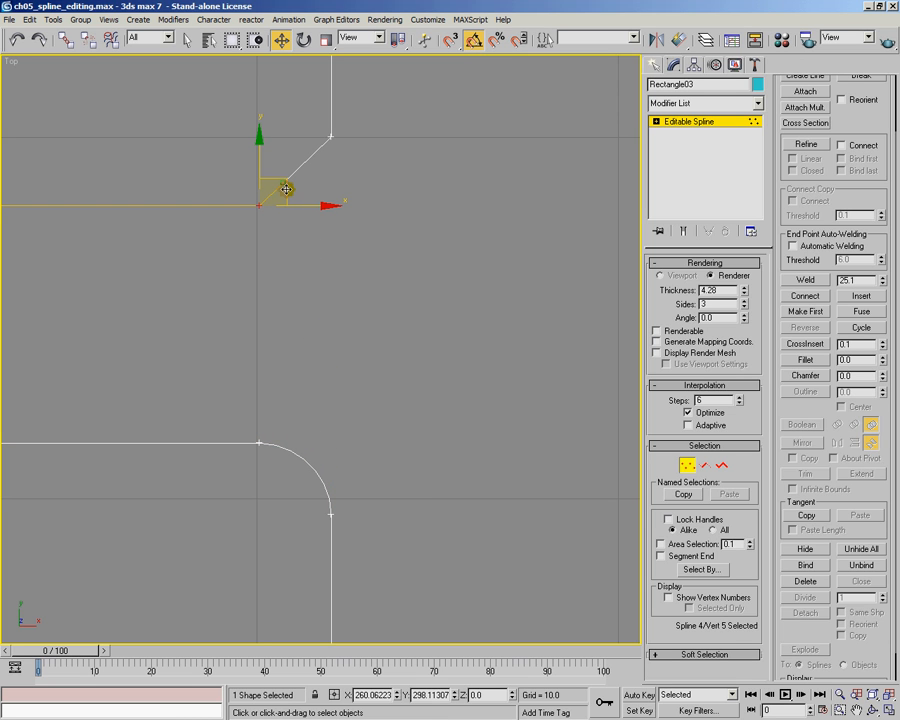
key("minus")
left_click_drag(284, 184, 299, 206)
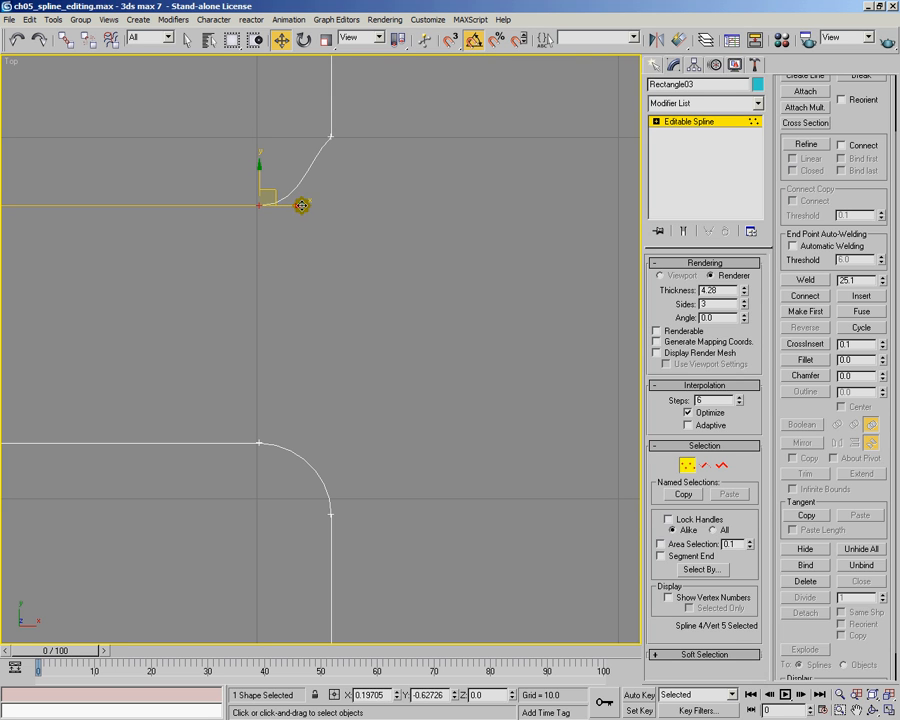
left_click_drag(317, 88, 331, 174)
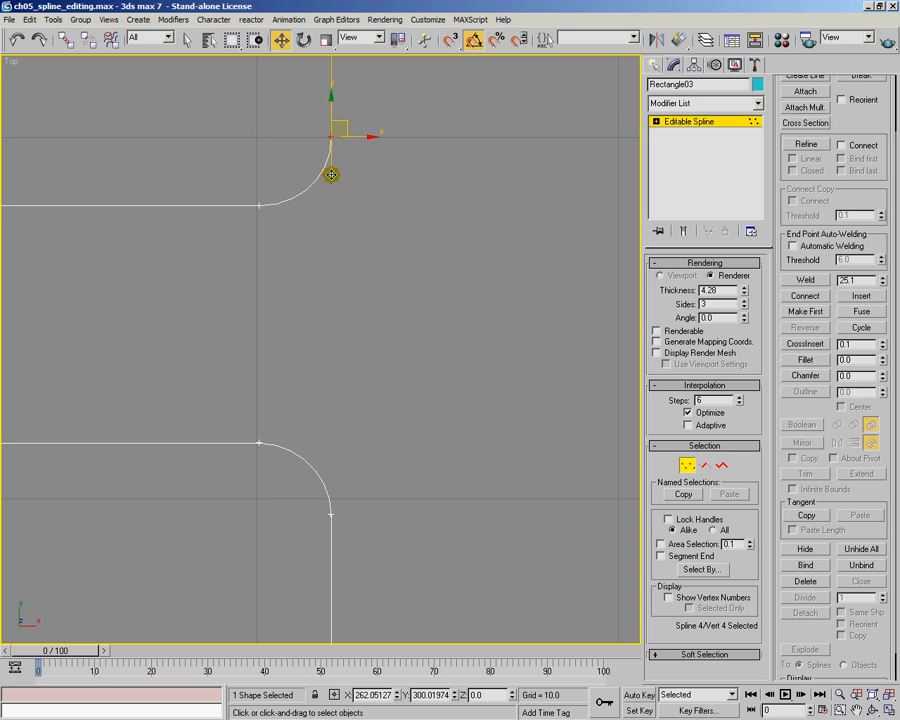
left_click_drag(329, 175, 329, 179)
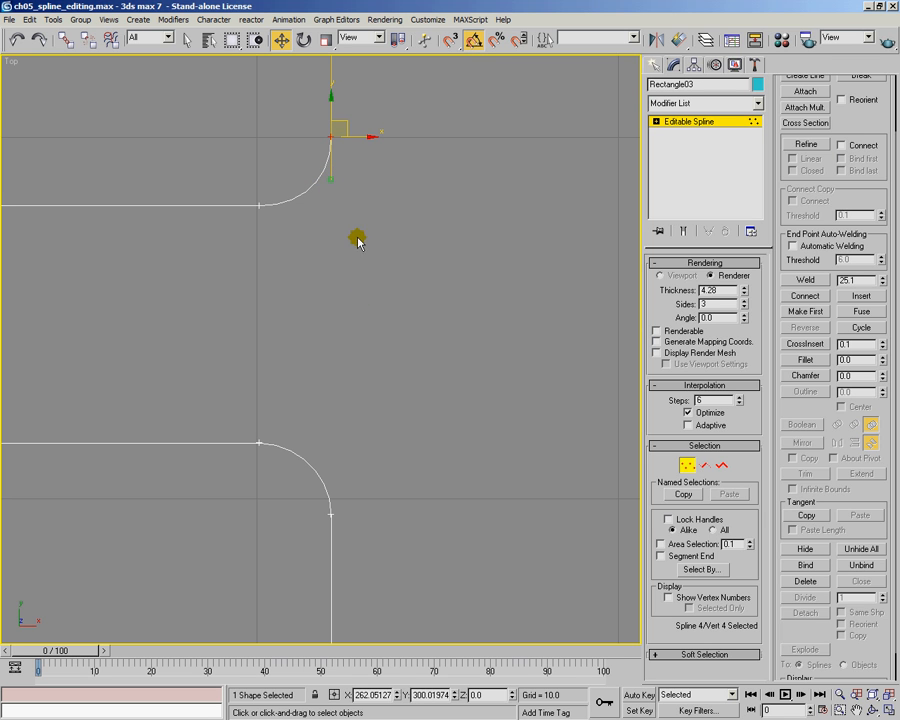
Step: Deselect the vertices and examine the complete shape with its two rounded outer corners
left_click(338, 288)
scroll(338, 289, "down", 5)
scroll(338, 289, "down", 5)
scroll(370, 345, "up", 1)
scroll(375, 345, "up", 3)
middle_click_drag(371, 335, 488, 356)
scroll(400, 346, "down", 2)
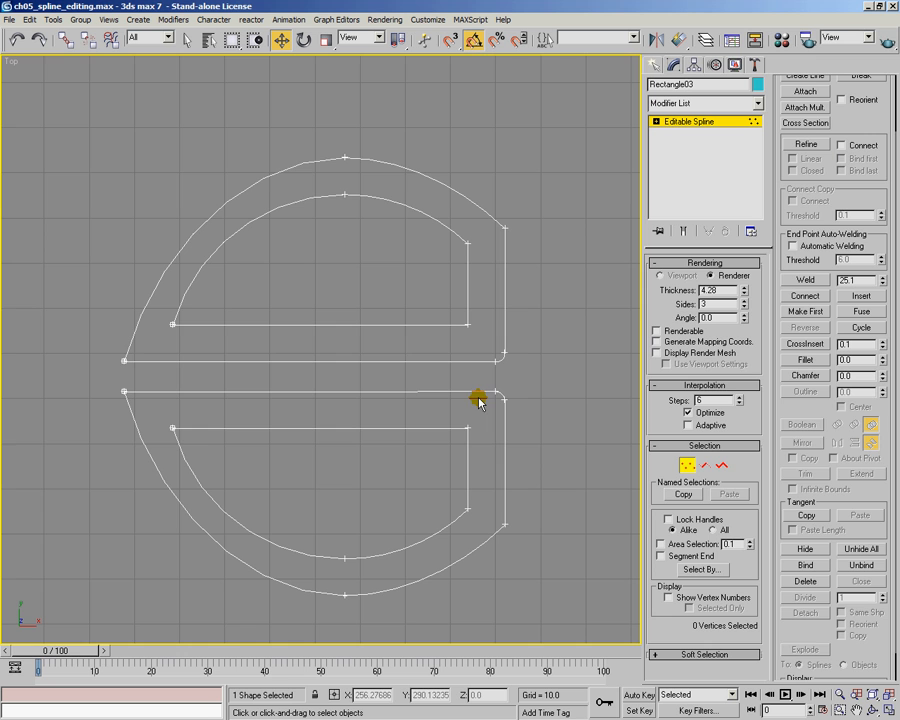
middle_click_drag(504, 434, 486, 412)
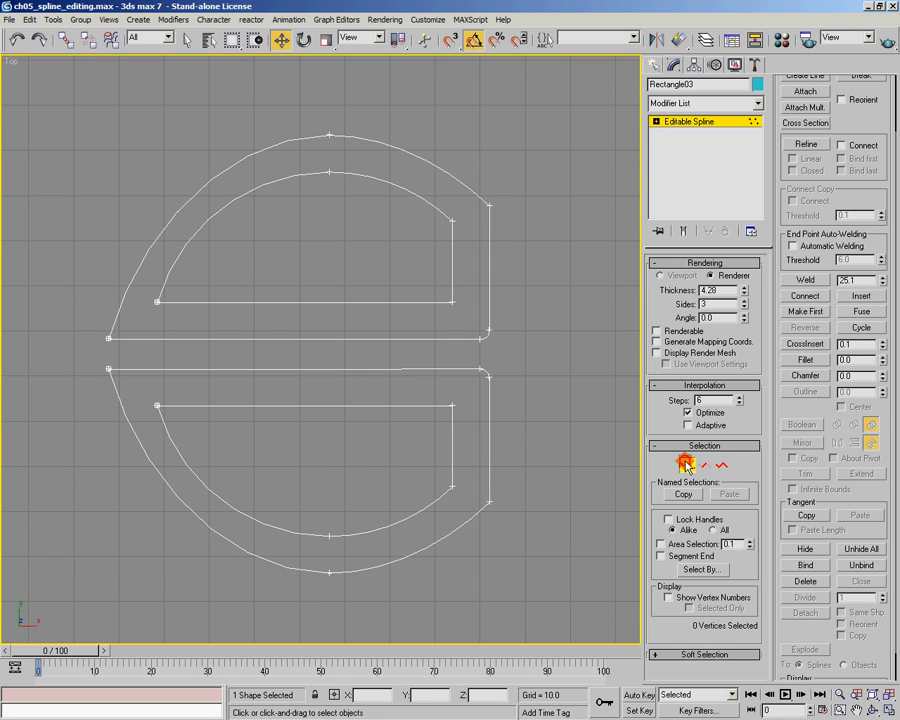
Step: Leave vertex editing and draw a circle with a radius of about 20.07 at the centre of the shape
left_click(654, 122)
left_click(653, 64)
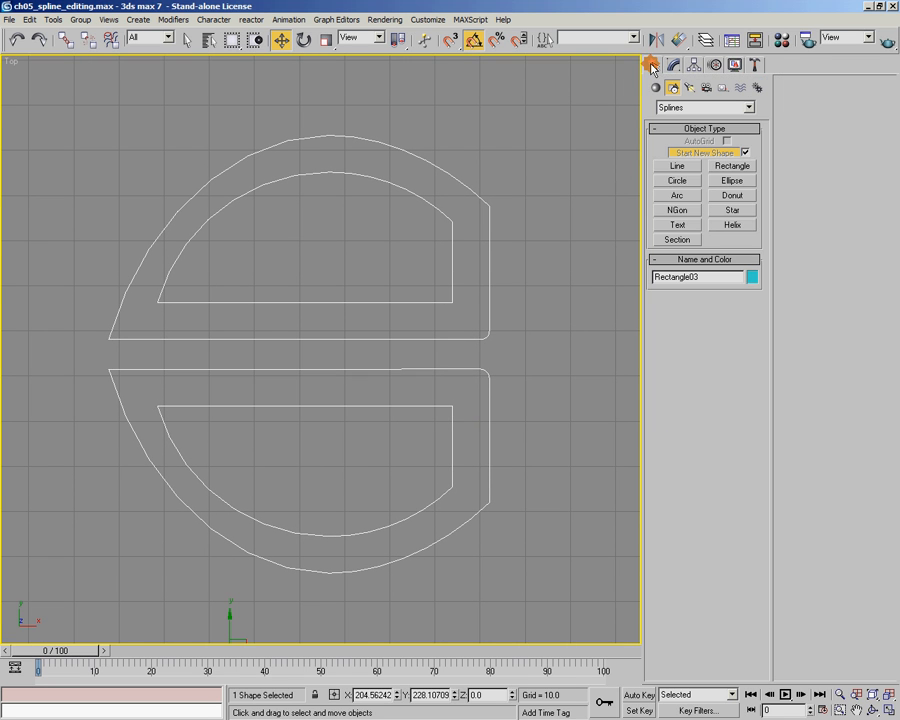
left_click(678, 181)
left_click_drag(322, 354, 412, 364)
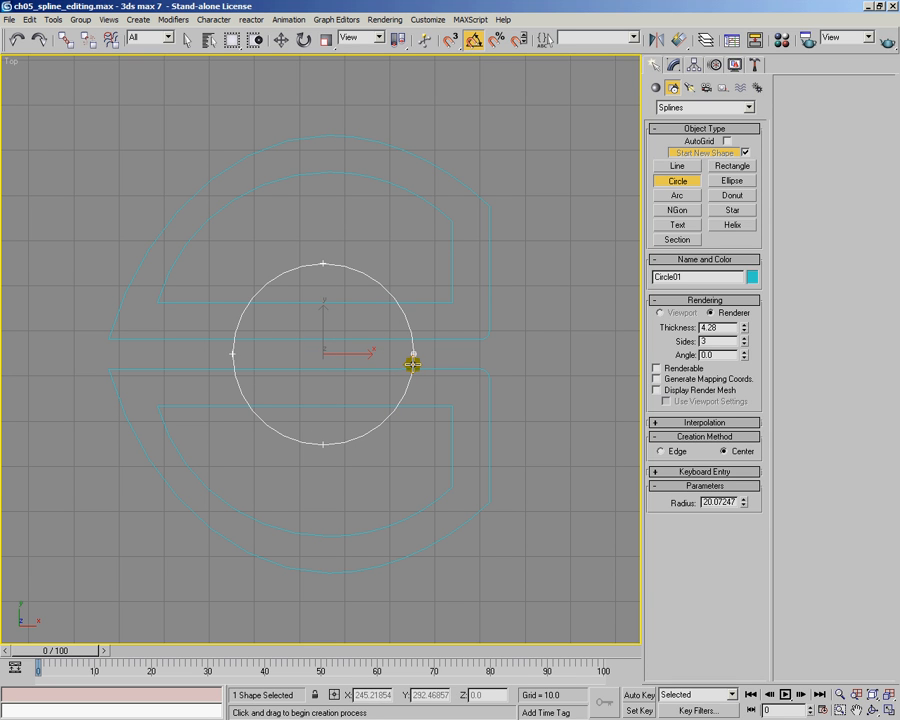
left_click(283, 41)
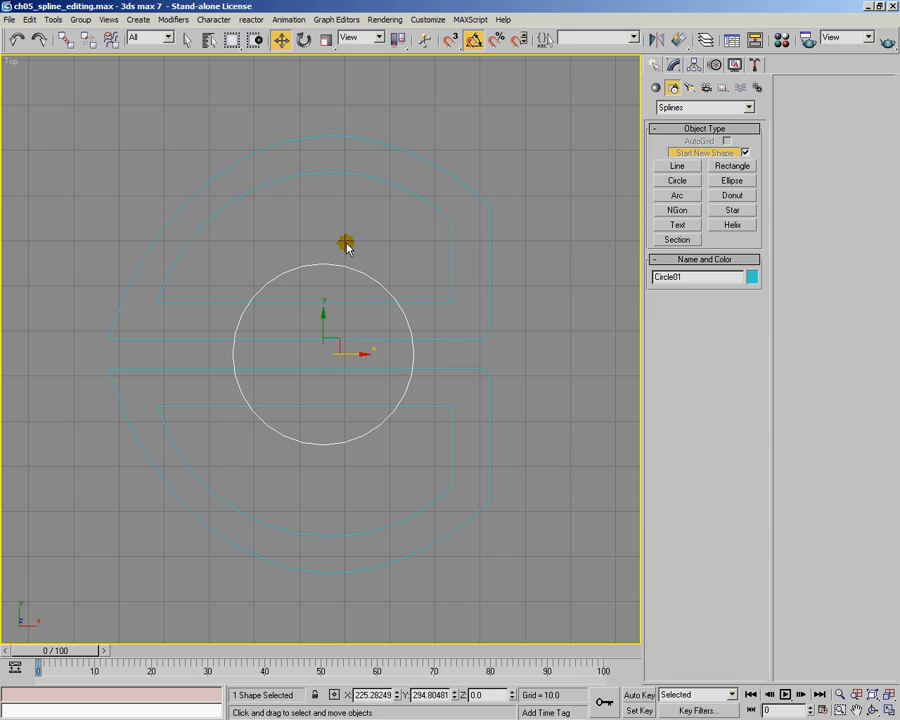
Step: Clone the circle in place as a copy and reduce the copy's radius to about 9.03
key("ctrl+v")
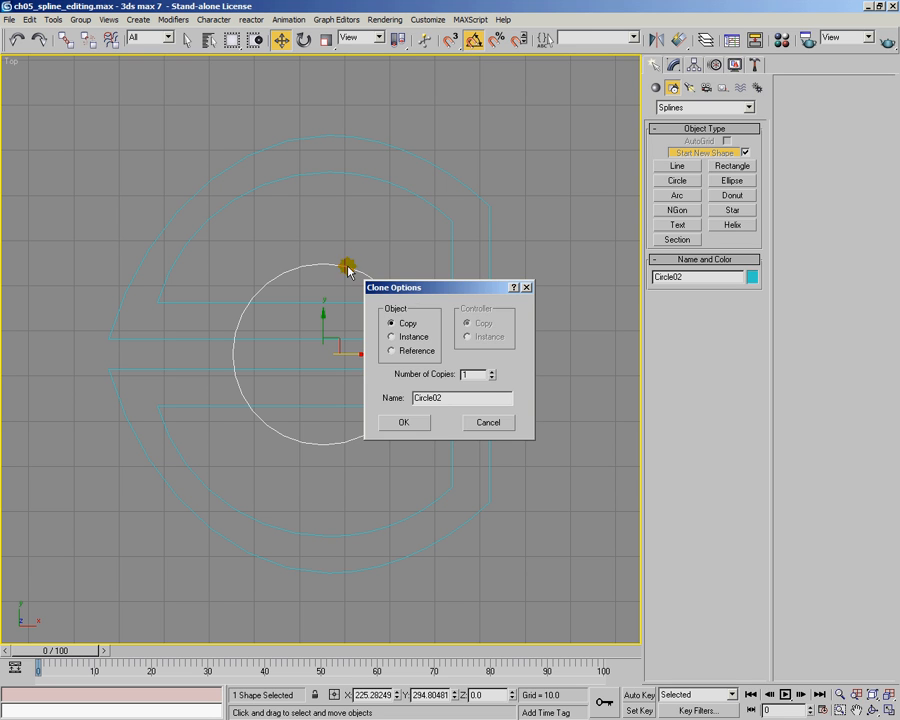
left_click(404, 419)
left_click(680, 67)
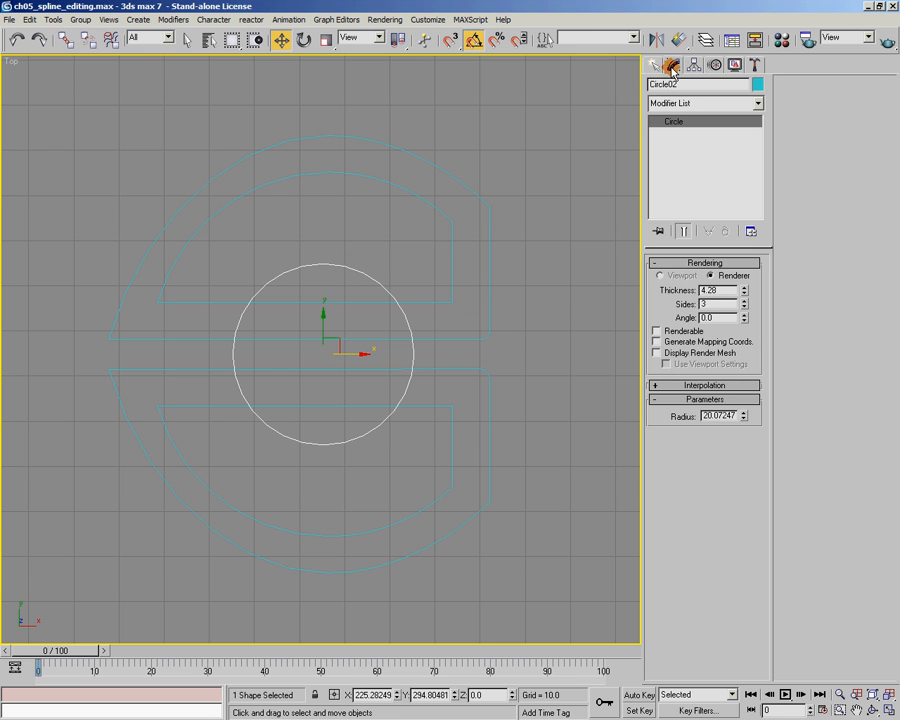
right_click(745, 307)
left_click_drag(745, 420, 744, 458)
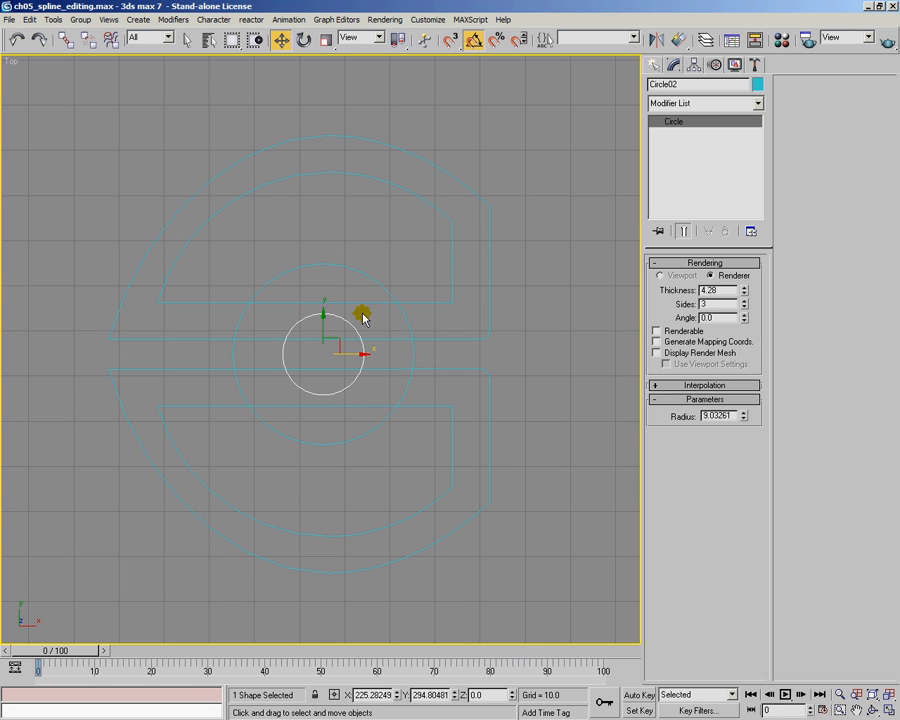
Step: Make three in-place copies of the larger circle
left_click(334, 265)
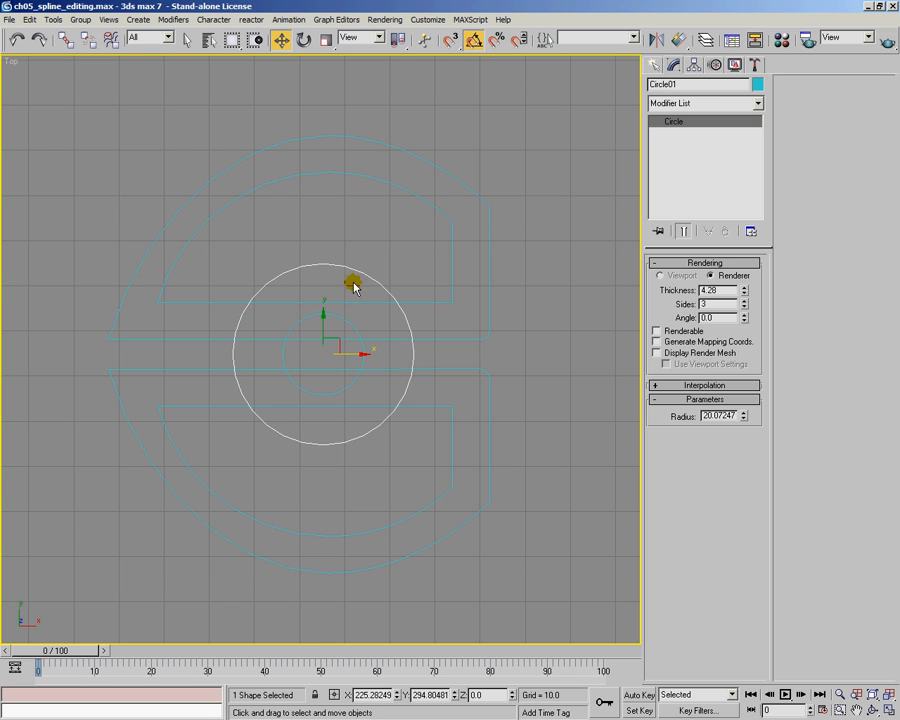
key("ctrl+v")
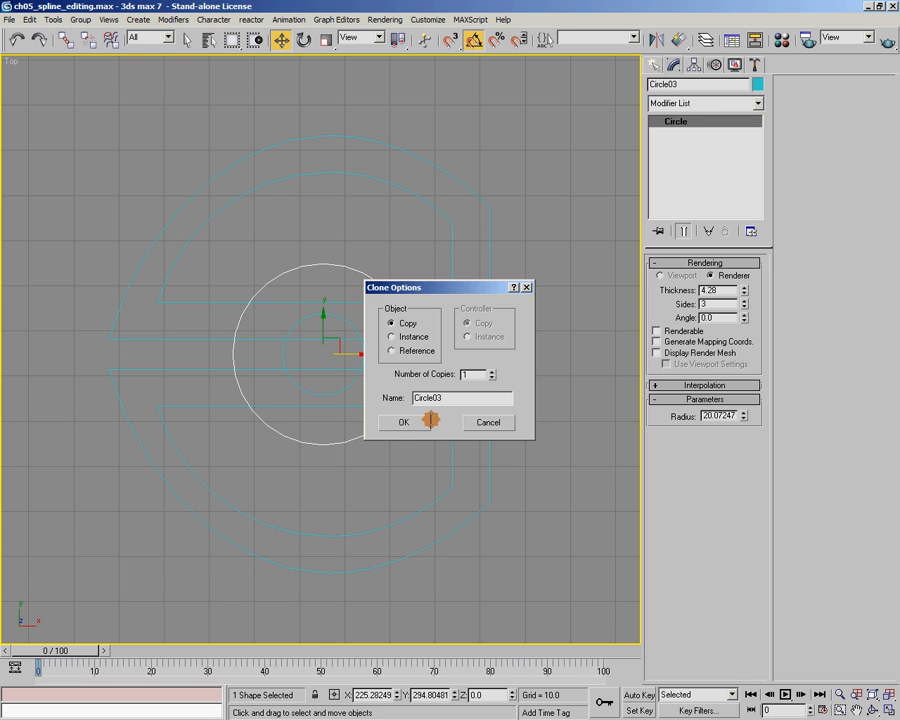
left_click(408, 421)
key("ctrl+v")
left_click(408, 418)
key("ctrl+v")
left_click(408, 422)
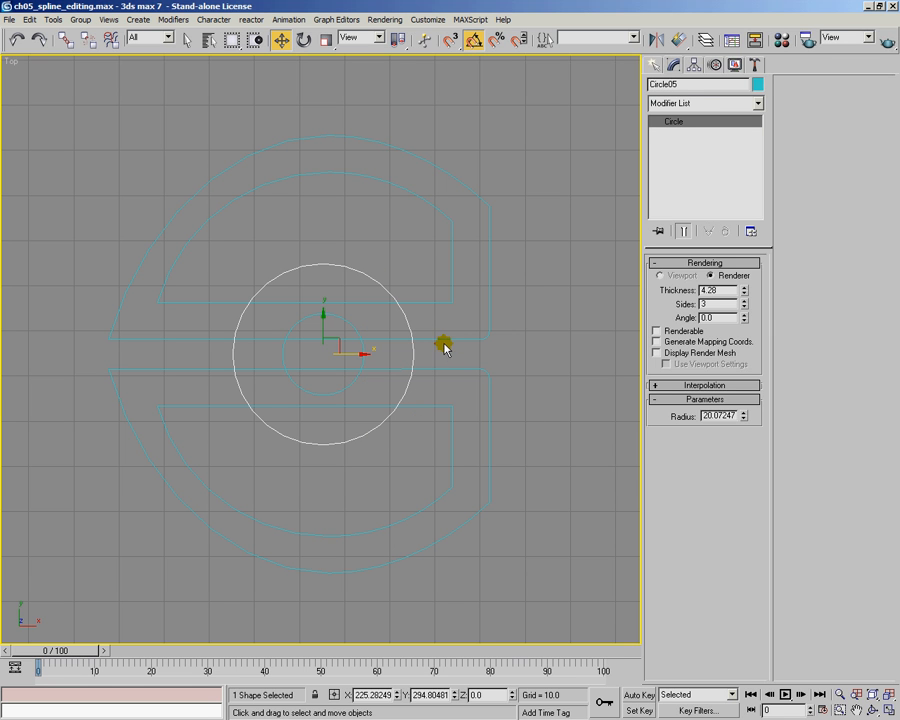
Step: Attach all the larger circles and the small circle to the Rectangle03 spline shape
left_click(444, 346)
left_click(795, 158)
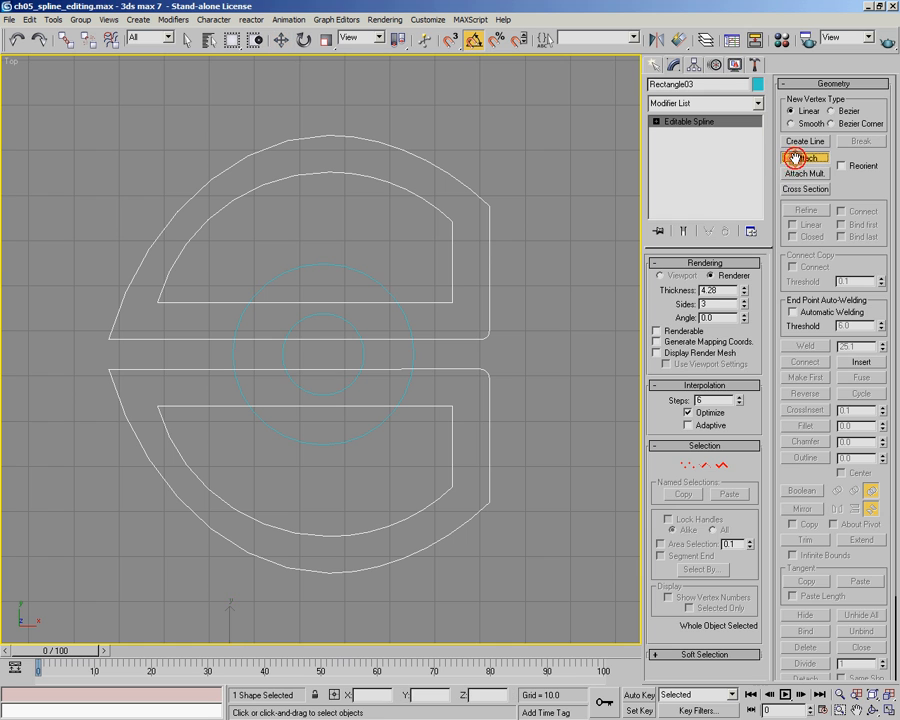
left_click(365, 272)
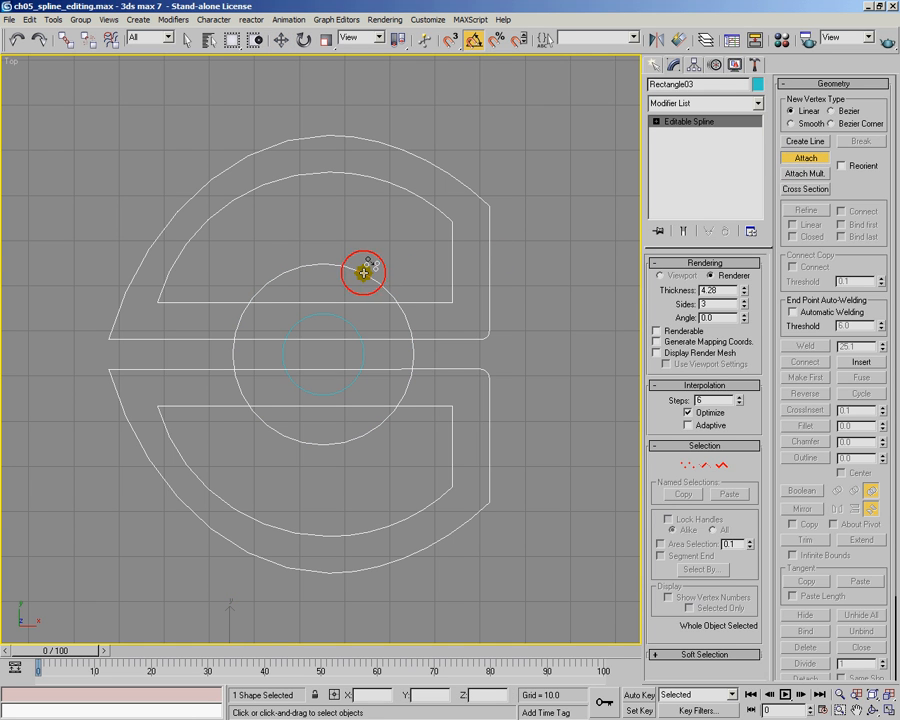
left_click(364, 272)
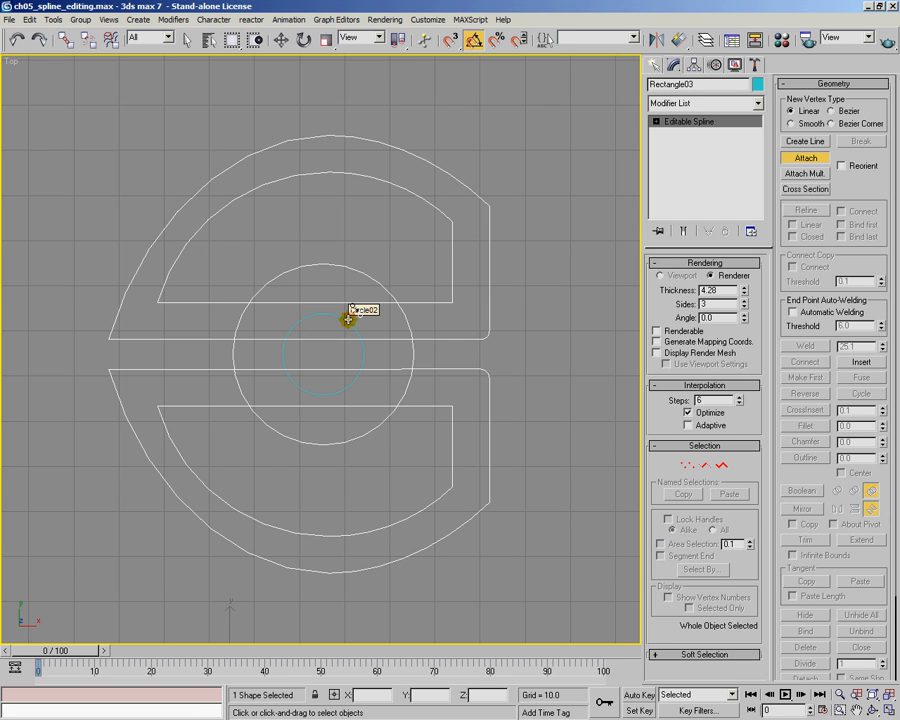
left_click(348, 319)
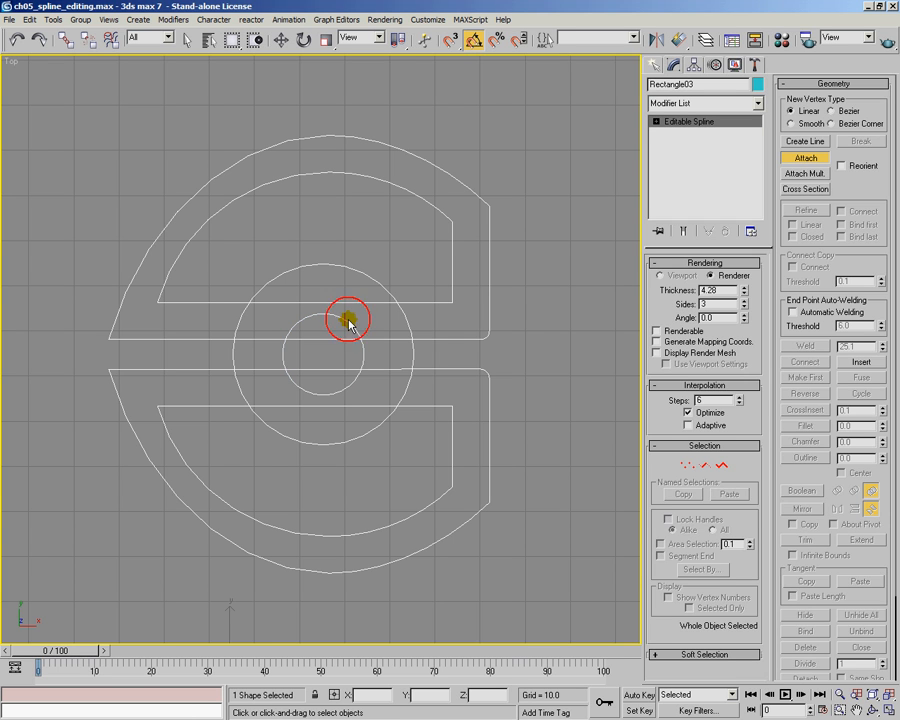
left_click(806, 158)
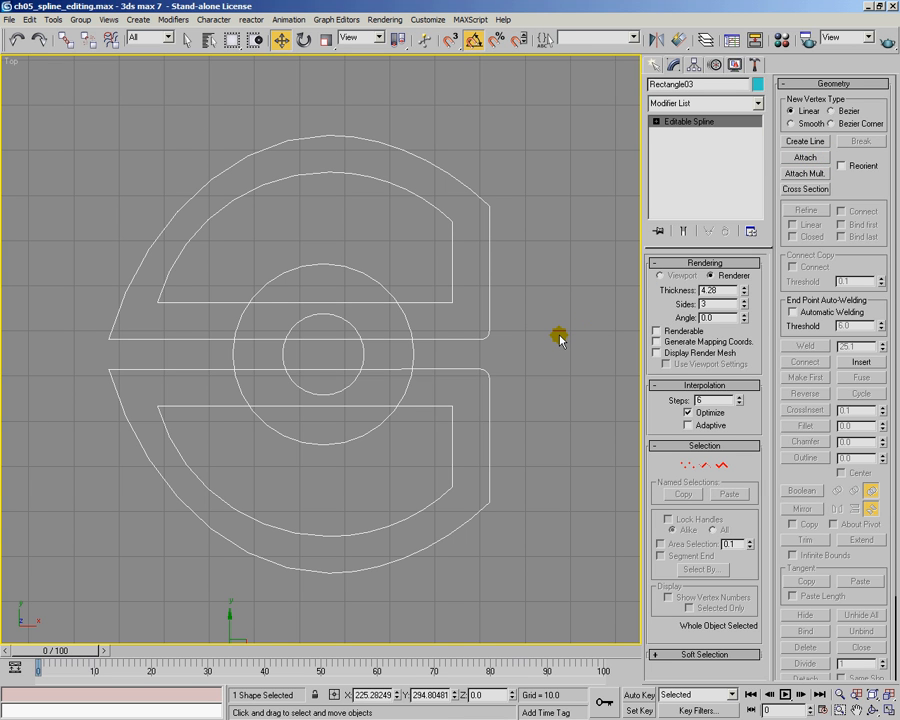
Step: Store the current scene state with Hold
key("ctrl+alt+h")
left_click(480, 339)
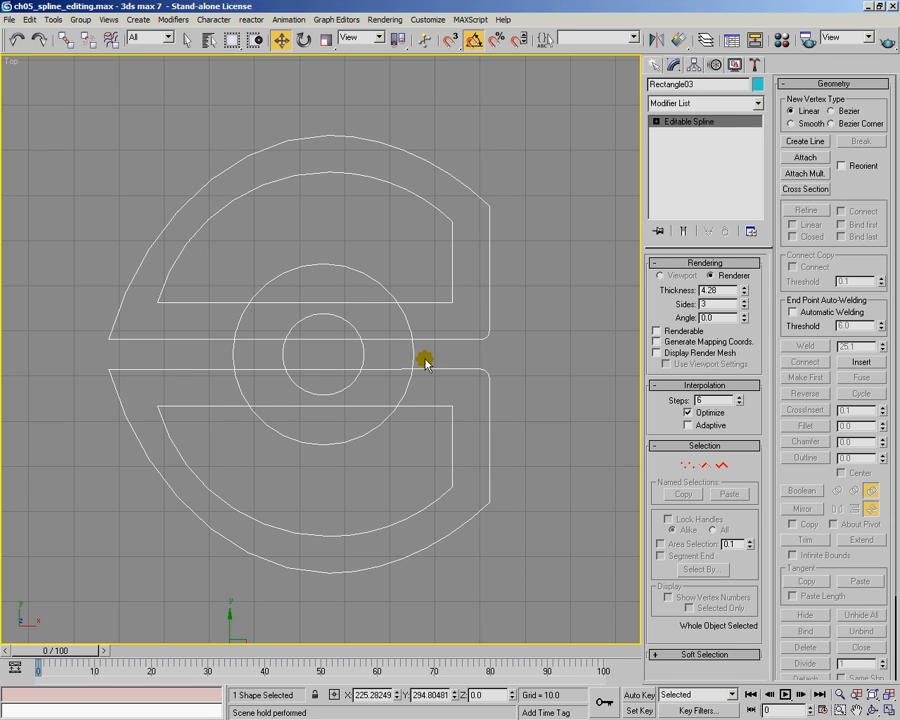
left_click(512, 344)
left_click(486, 330)
Step: Merge the upper outer spline with one of the larger circles using a Boolean Union
left_click(722, 465)
left_click(484, 336)
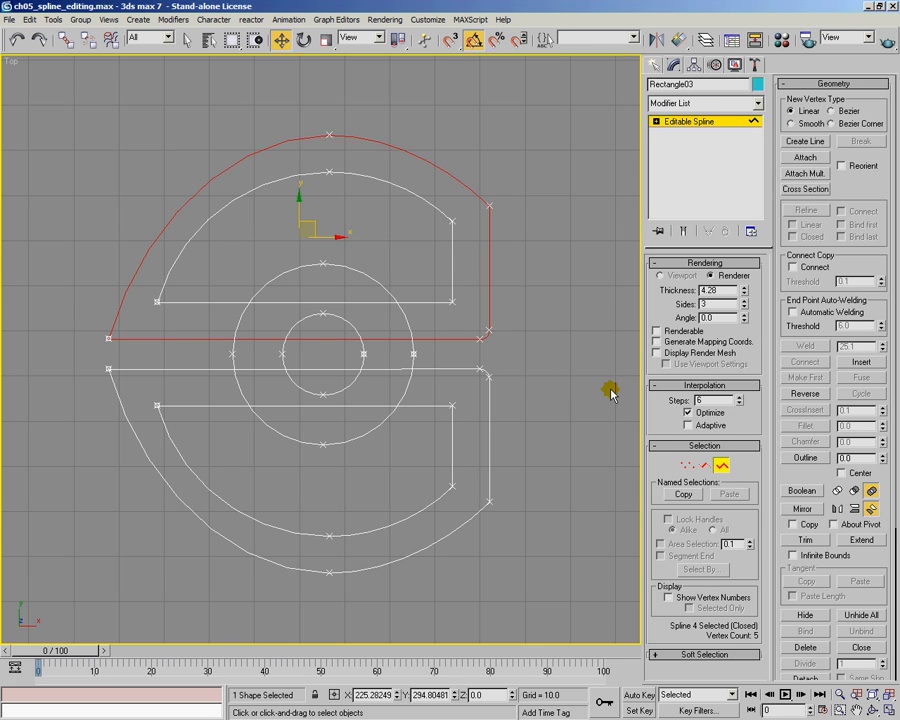
left_click(802, 491)
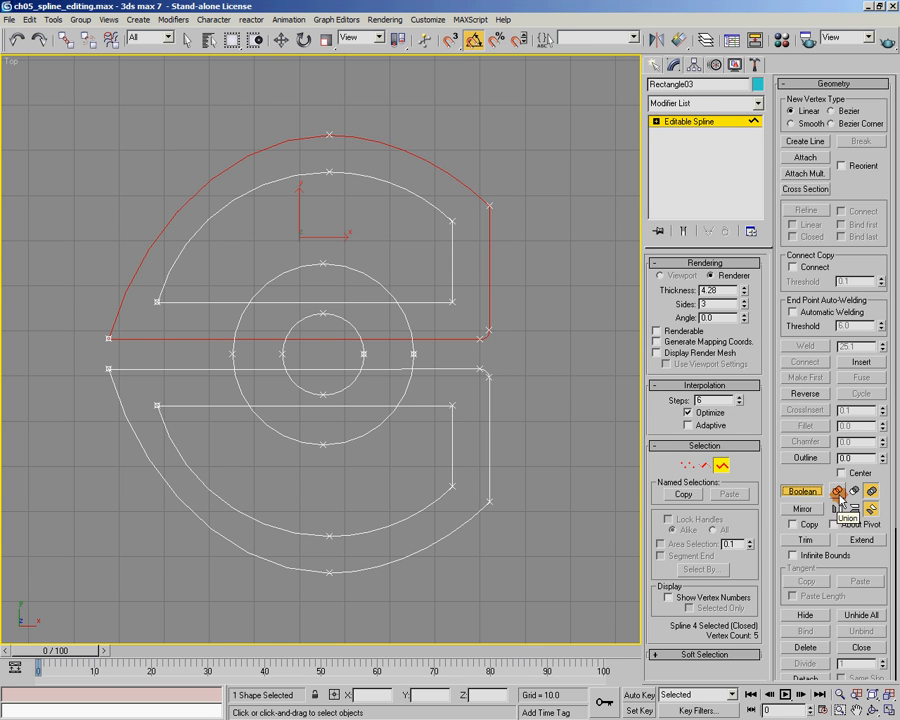
left_click(839, 492)
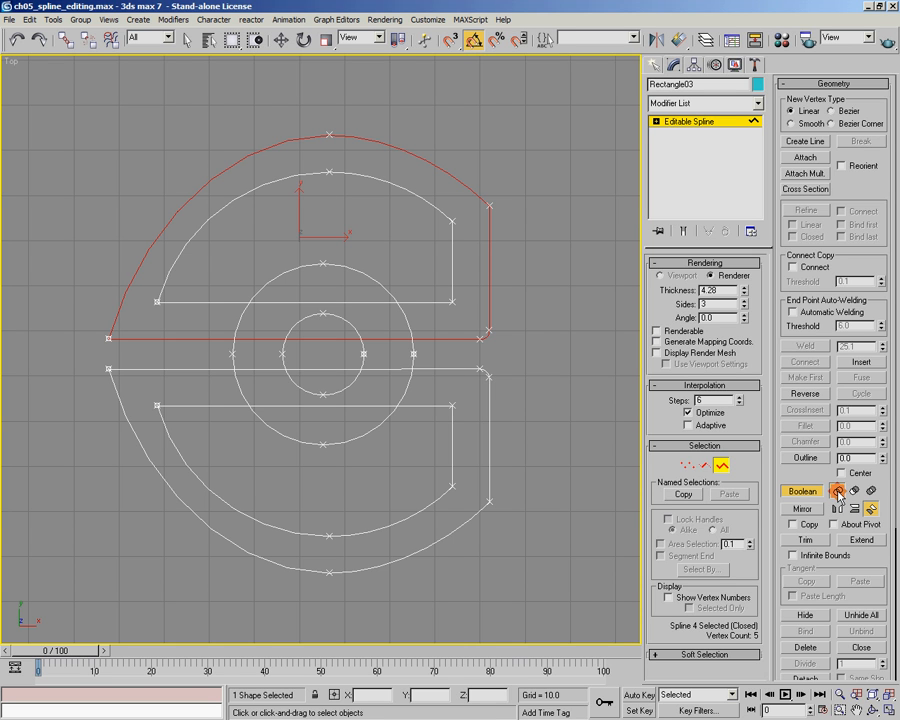
left_click(381, 287)
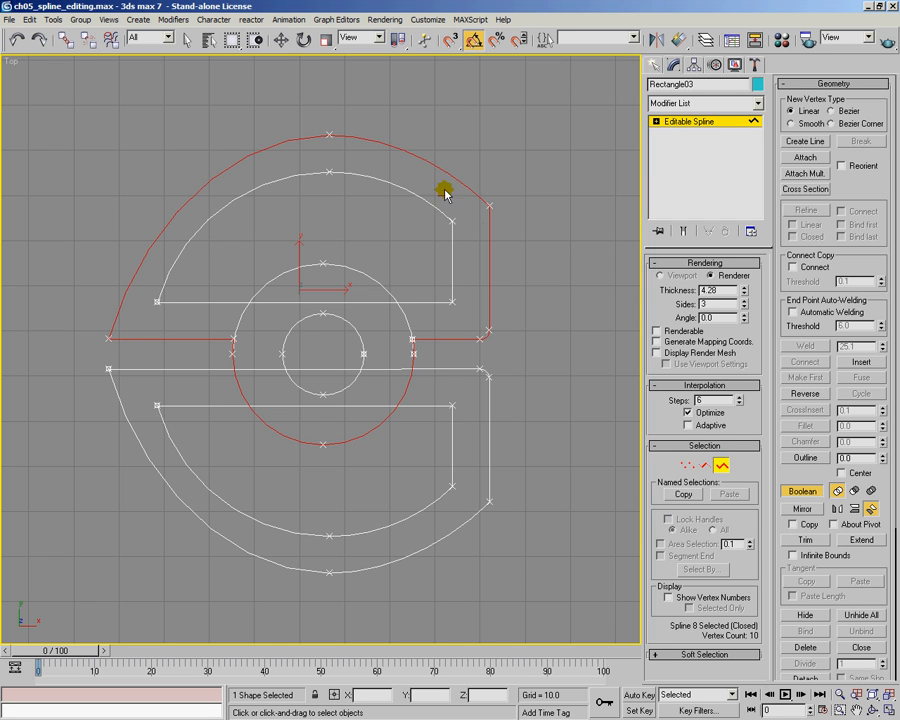
key("w")
Step: Subtract one of the larger circles from the upper inner spline with a Boolean Subtraction
left_click(854, 491)
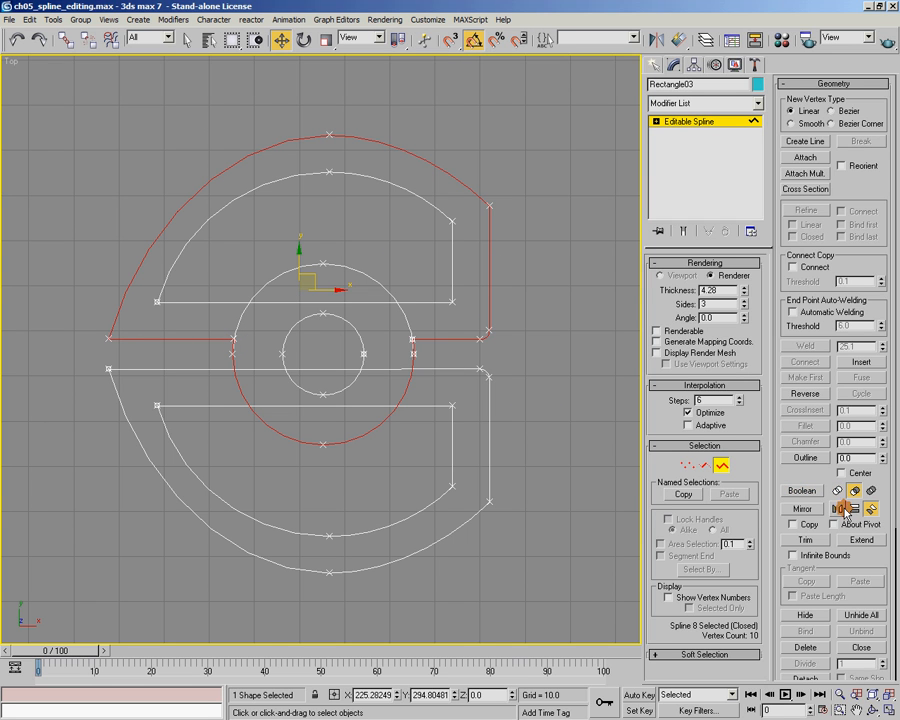
left_click(416, 300)
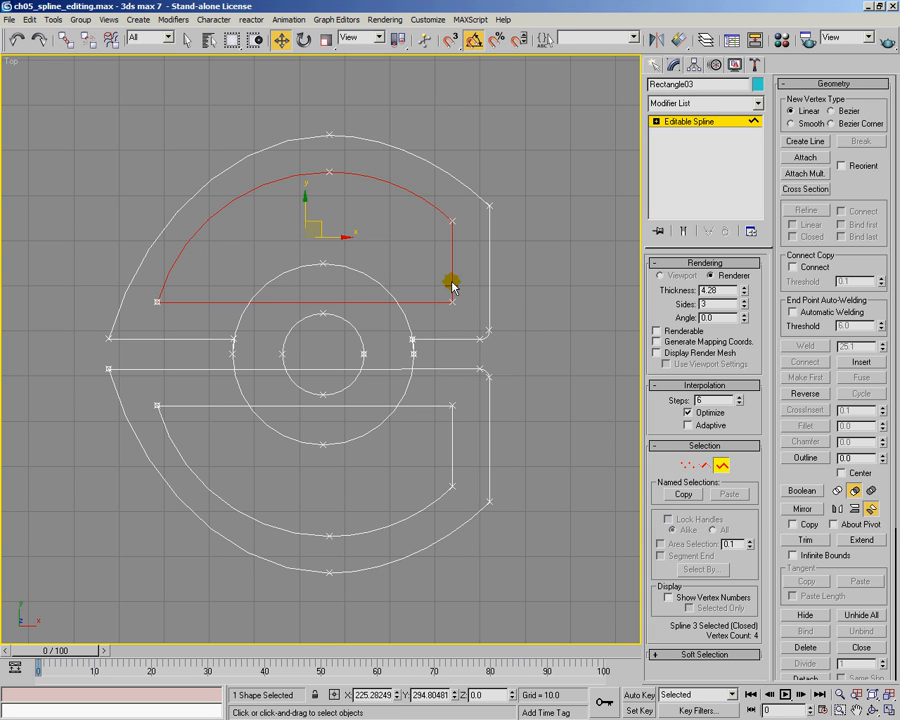
left_click(812, 491)
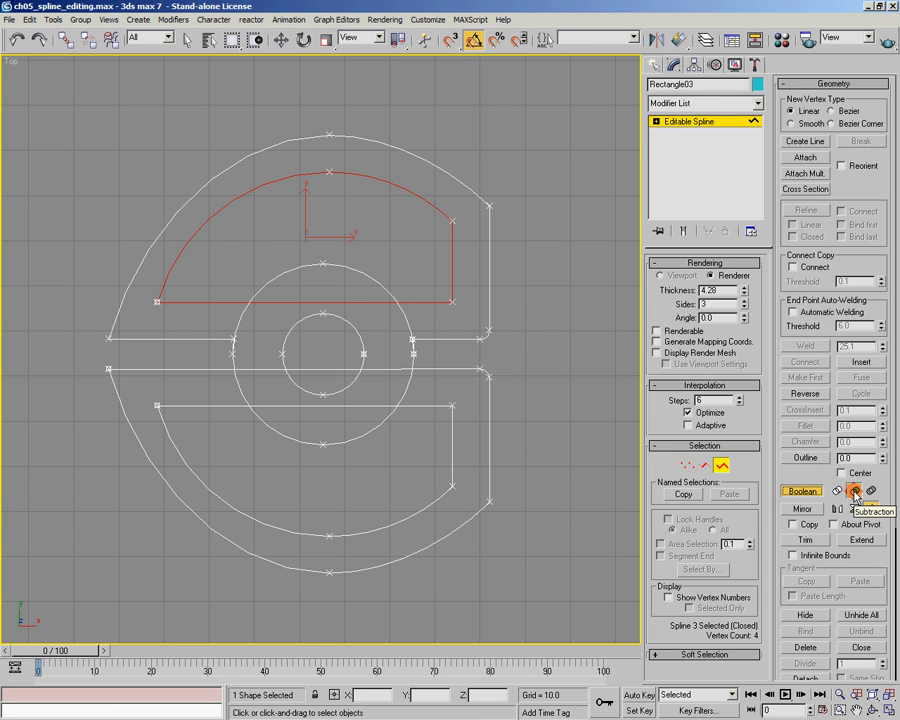
left_click(855, 492)
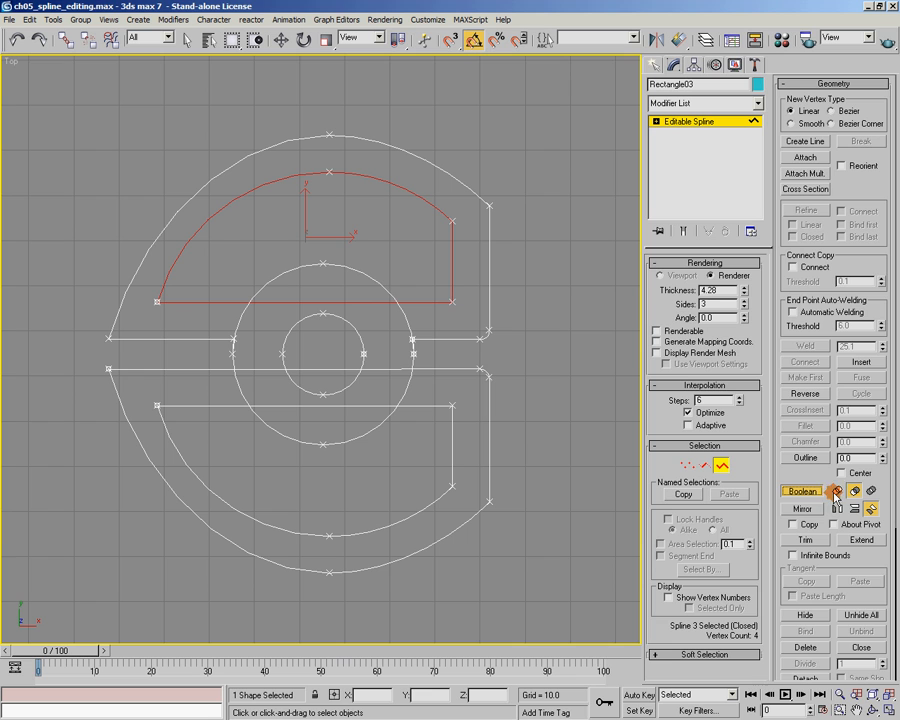
left_click(352, 268)
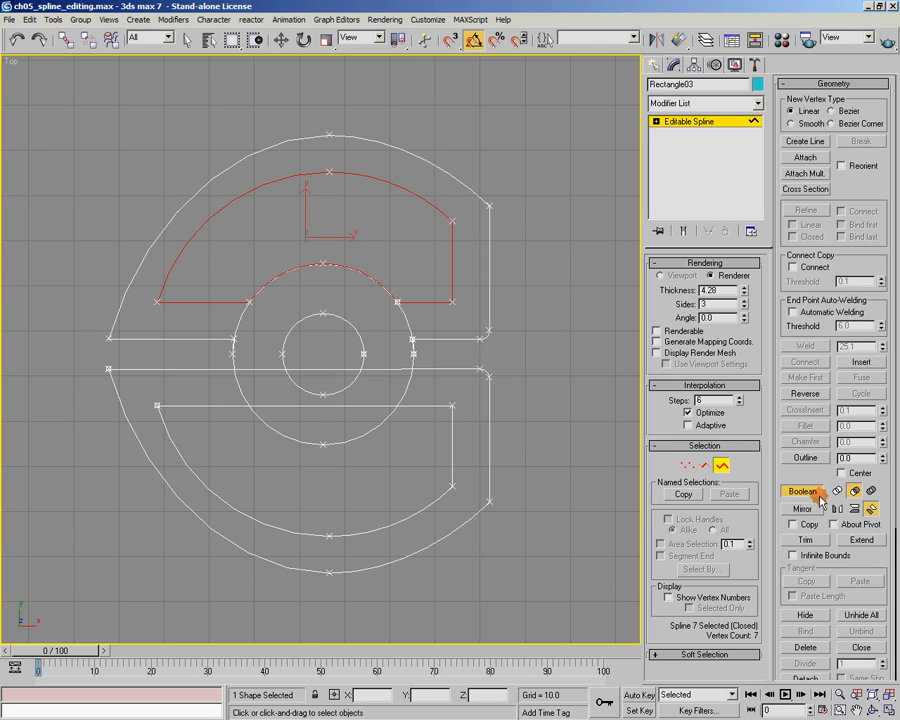
left_click(802, 491)
Step: Subtract another larger circle from the lower inner spline with a Boolean Subtraction
left_click(458, 490)
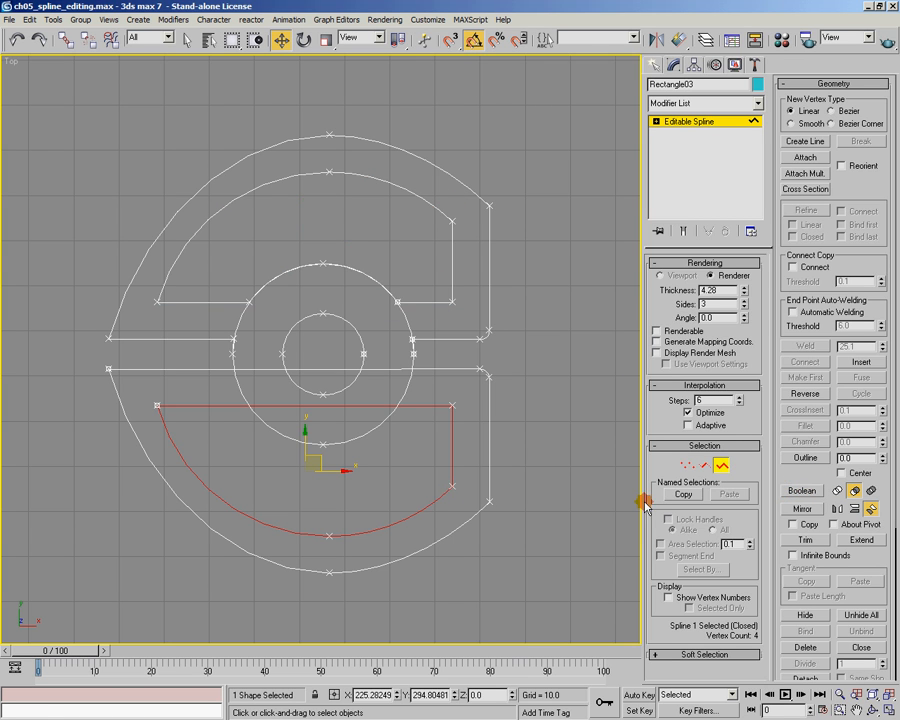
left_click(812, 490)
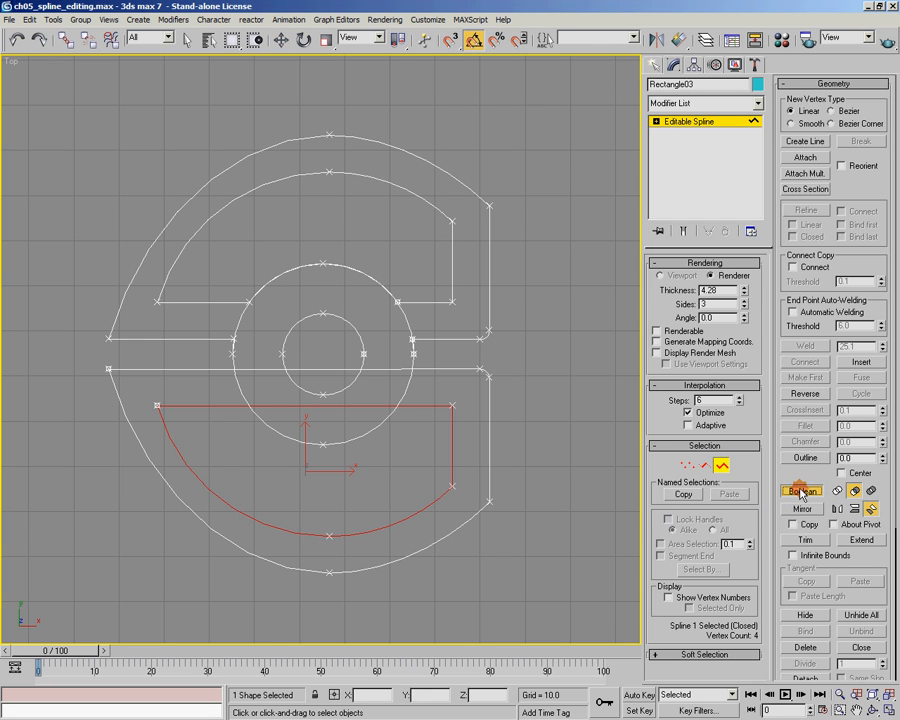
left_click(373, 438)
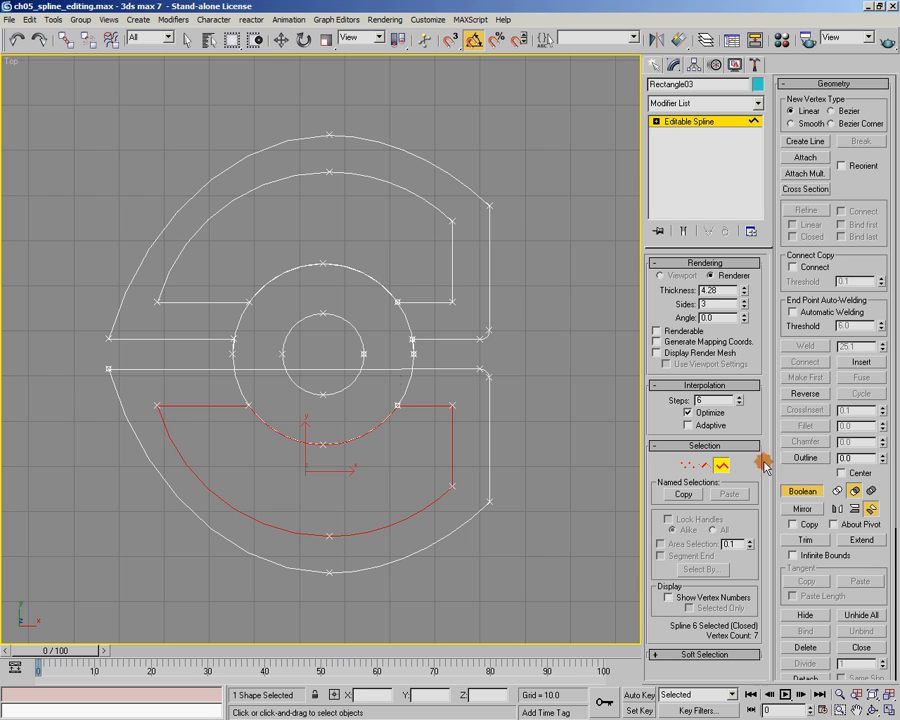
left_click(814, 491)
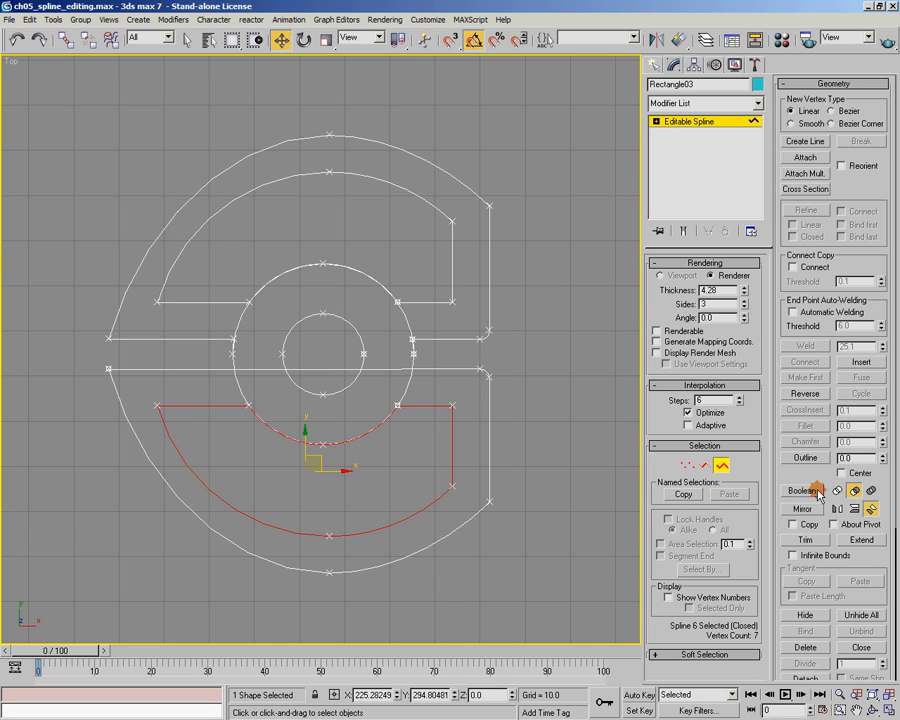
Step: Merge the combined upper outer spline with the lower outer spline using a Boolean Union
left_click(489, 352)
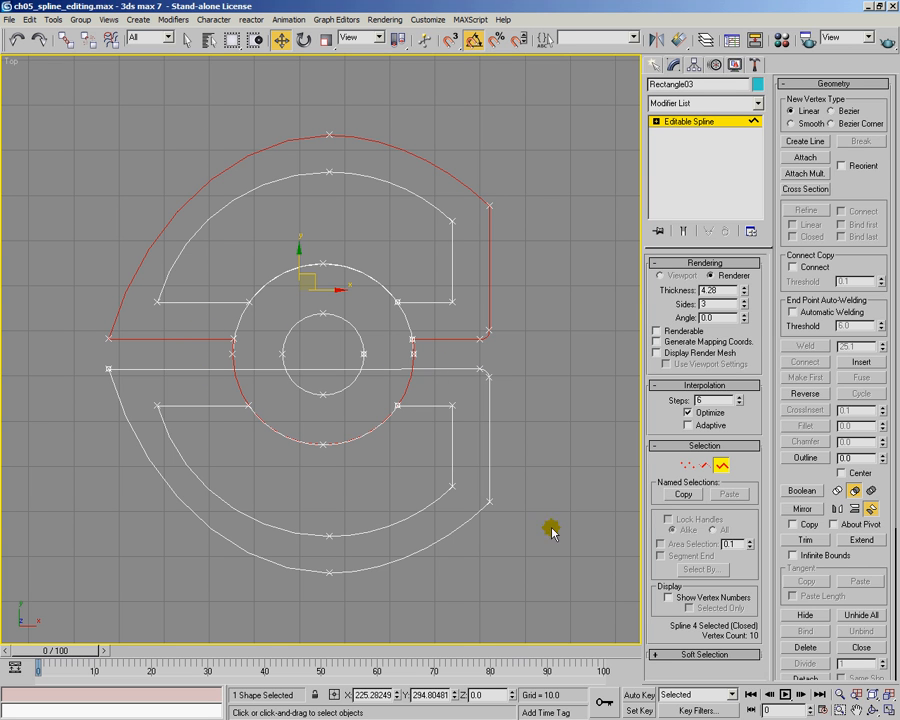
left_click(839, 490)
left_click(807, 493)
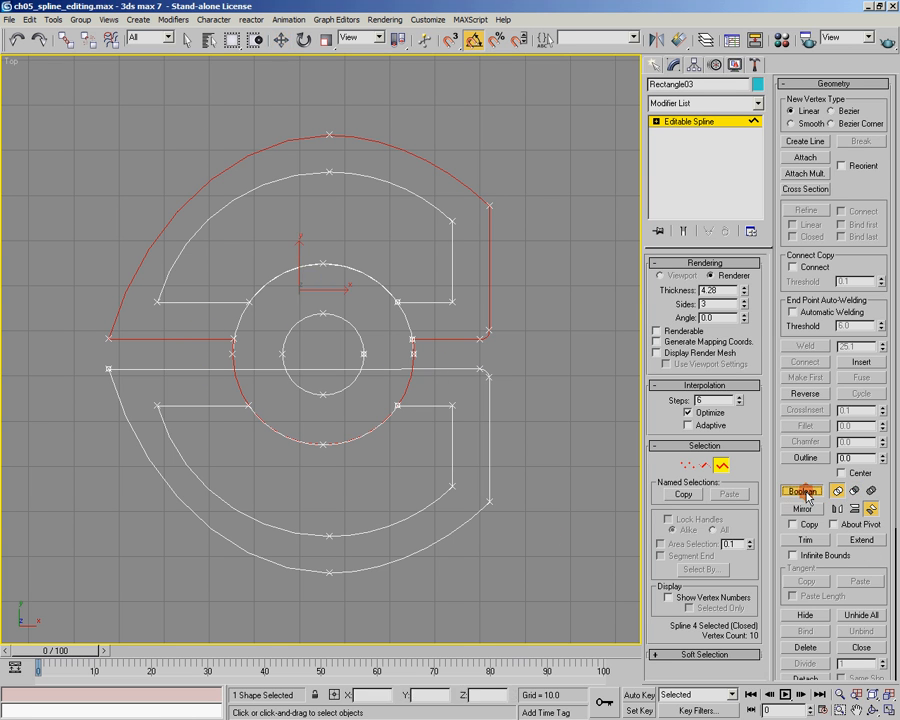
left_click(472, 368)
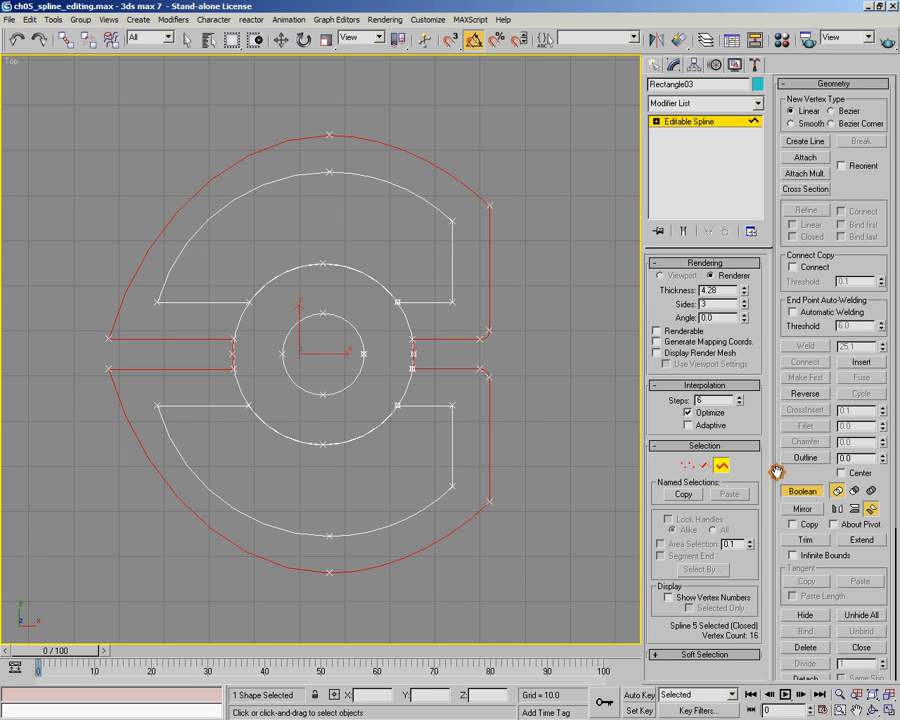
left_click(804, 491)
Step: Delete the leftover larger circle spline and leave spline sub-object editing
left_click(442, 386)
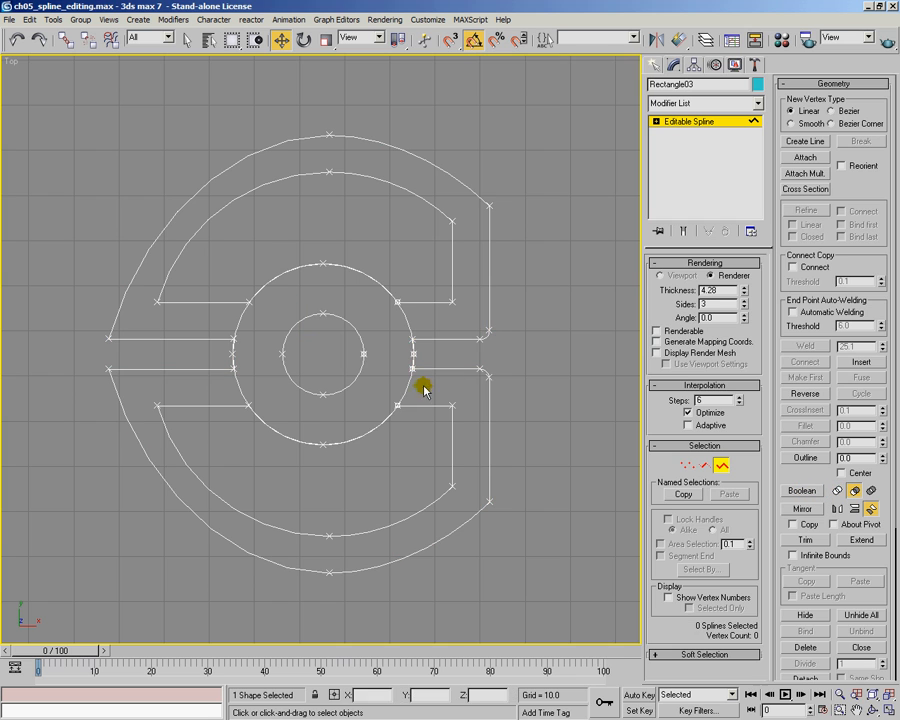
left_click(410, 386)
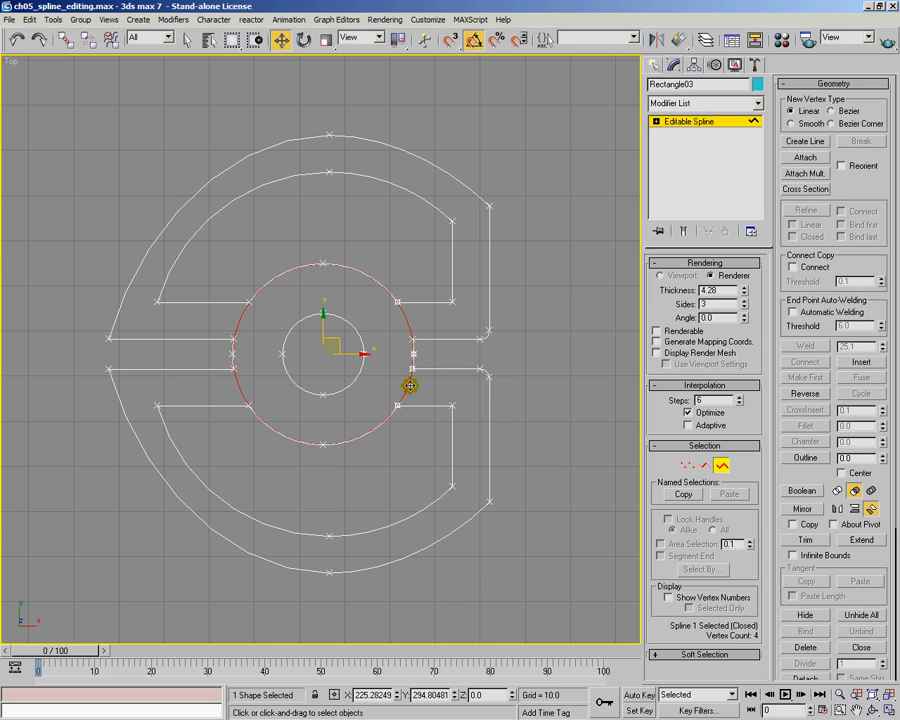
left_click(410, 386)
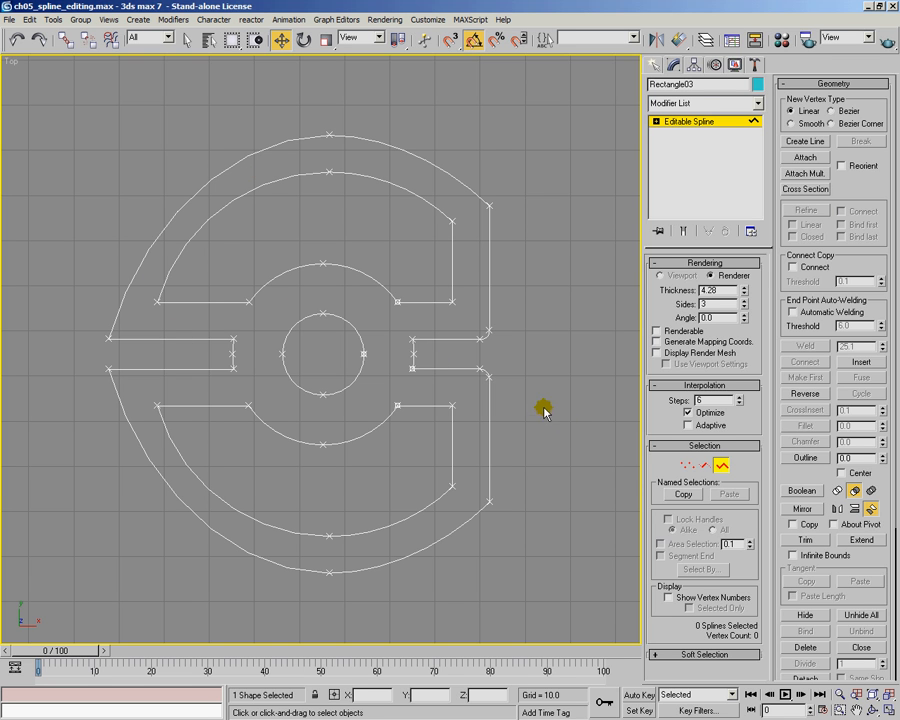
left_click(727, 468)
Step: Draw two overlapping circles in the empty area beside the shapes, the second with a radius of about 41.7
scroll(389, 420, "down", 5)
middle_click_drag(267, 432, 416, 344)
scroll(404, 409, "down", 2)
scroll(444, 400, "up", 1)
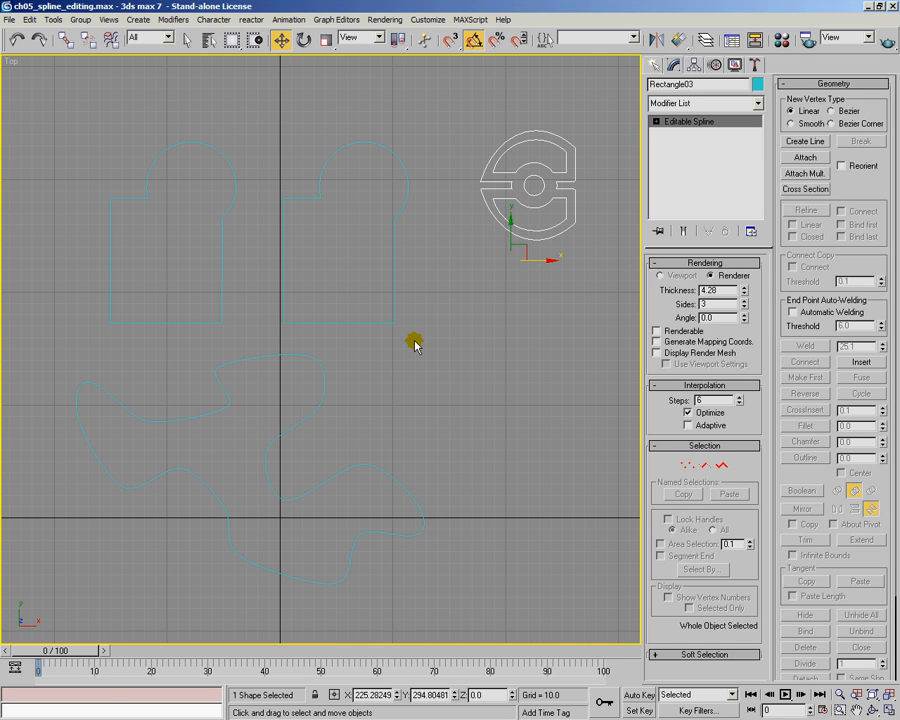
left_click(655, 64)
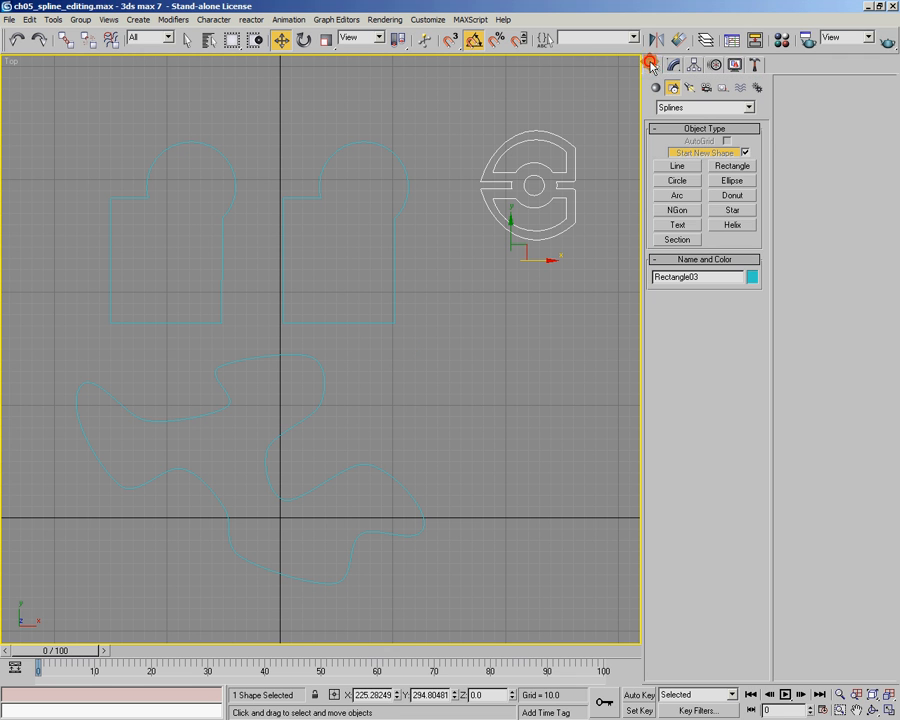
left_click(678, 180)
left_click_drag(477, 316, 512, 357)
left_click_drag(454, 240, 477, 282)
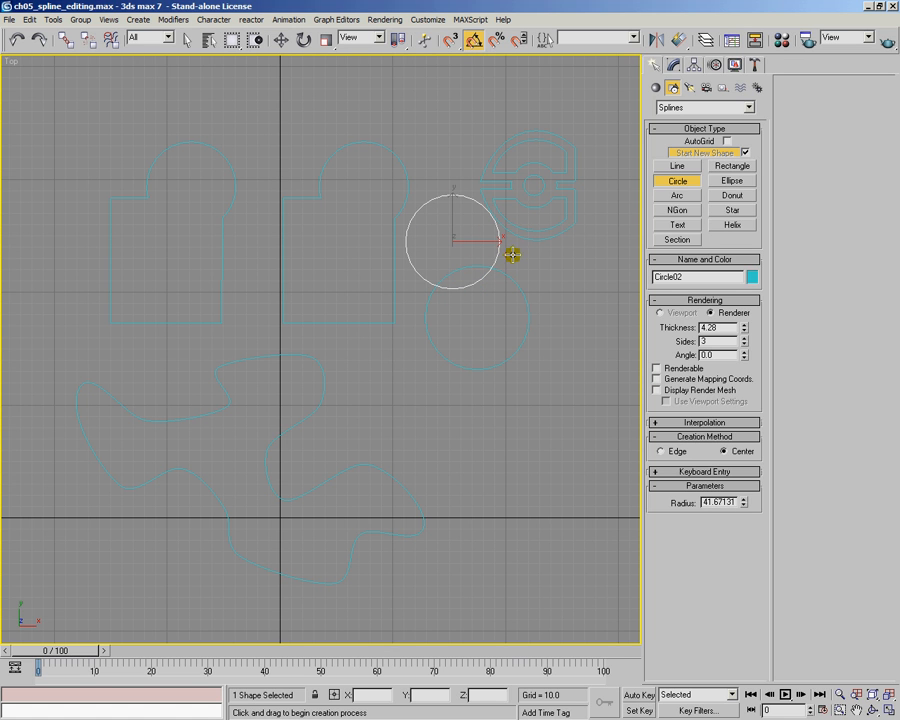
Step: Delete both overlapping demonstration circles
left_click(281, 40)
key("Delete")
left_click(492, 267)
key("Delete")
mouse_move(397, 405)
middle_mouse_down()
mouse_move(410, 402)
mouse_move(404, 392)
middle_mouse_up()
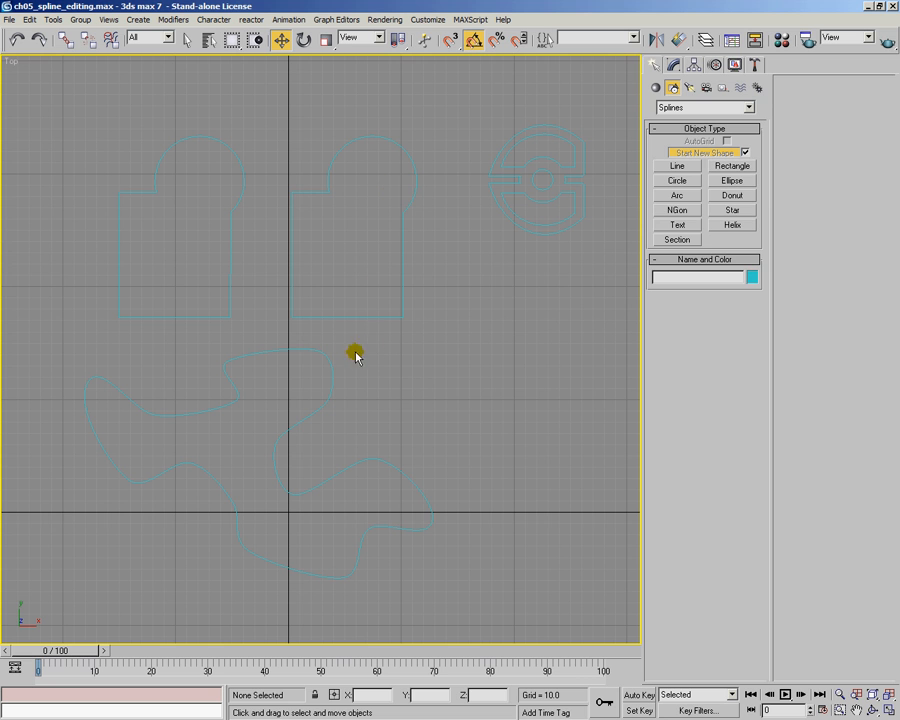
middle_click_drag(422, 311, 425, 328)
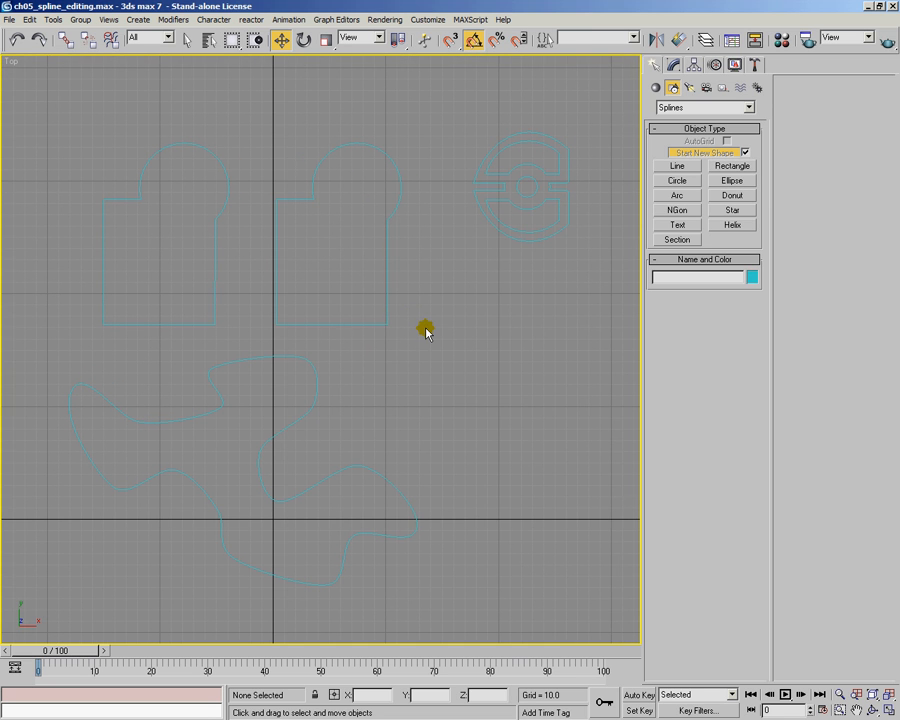